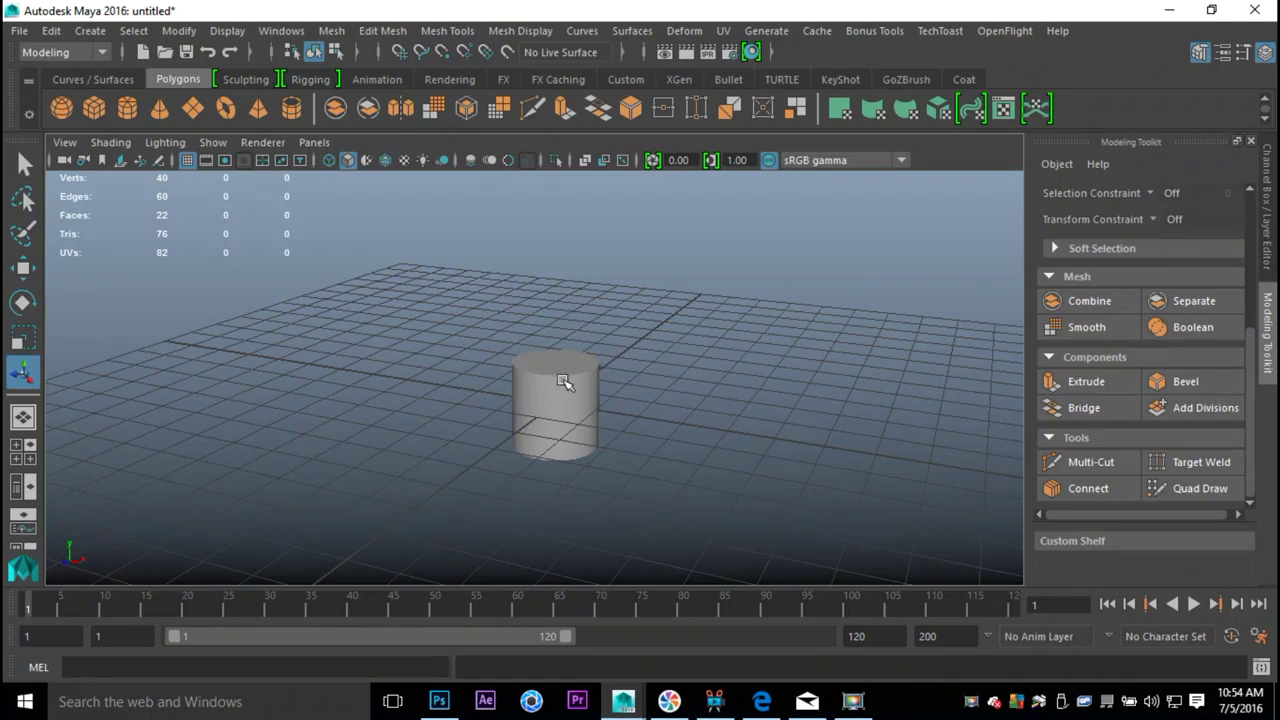
Stretch the cylinder along its vertical axis to more than twice its height, resetting the Scale tool's settings.
{"action": "key", "text": "r"}
{"action": "left_click_drag", "start_coordinate": [560, 323], "coordinate": [557, 367]}
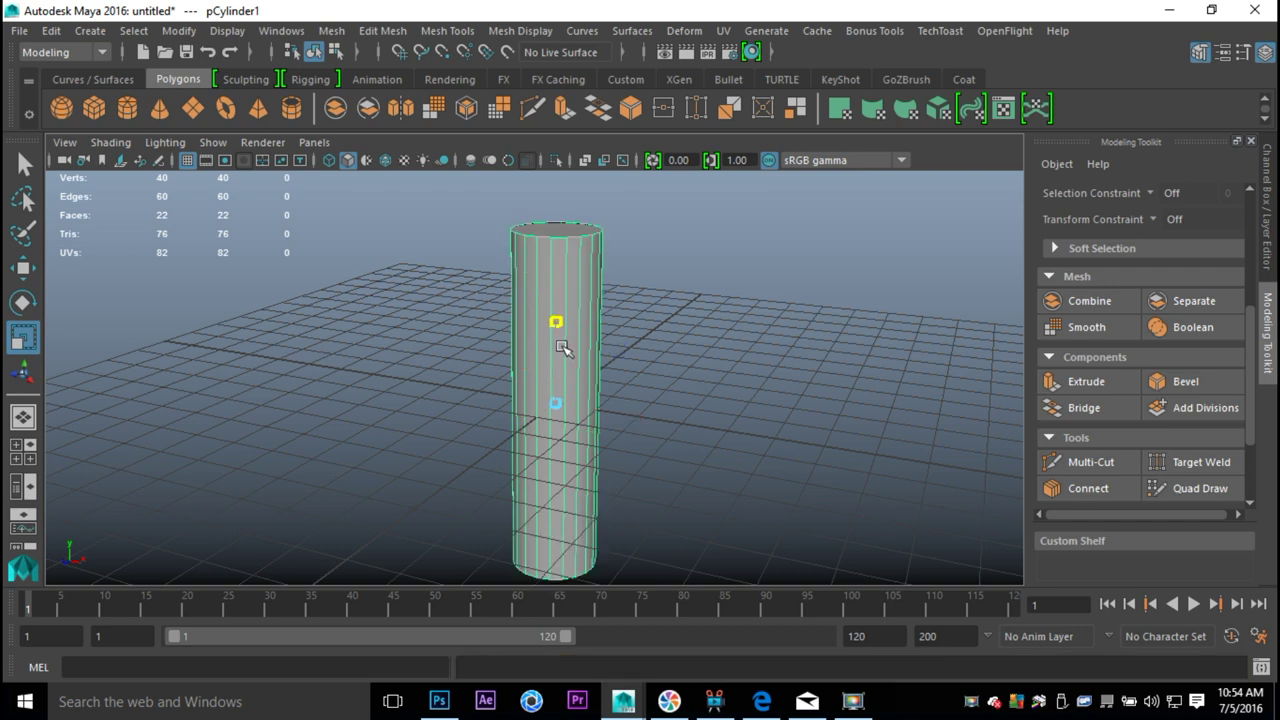
{"action": "left_click_drag", "start_coordinate": [553, 330], "coordinate": [552, 368]}
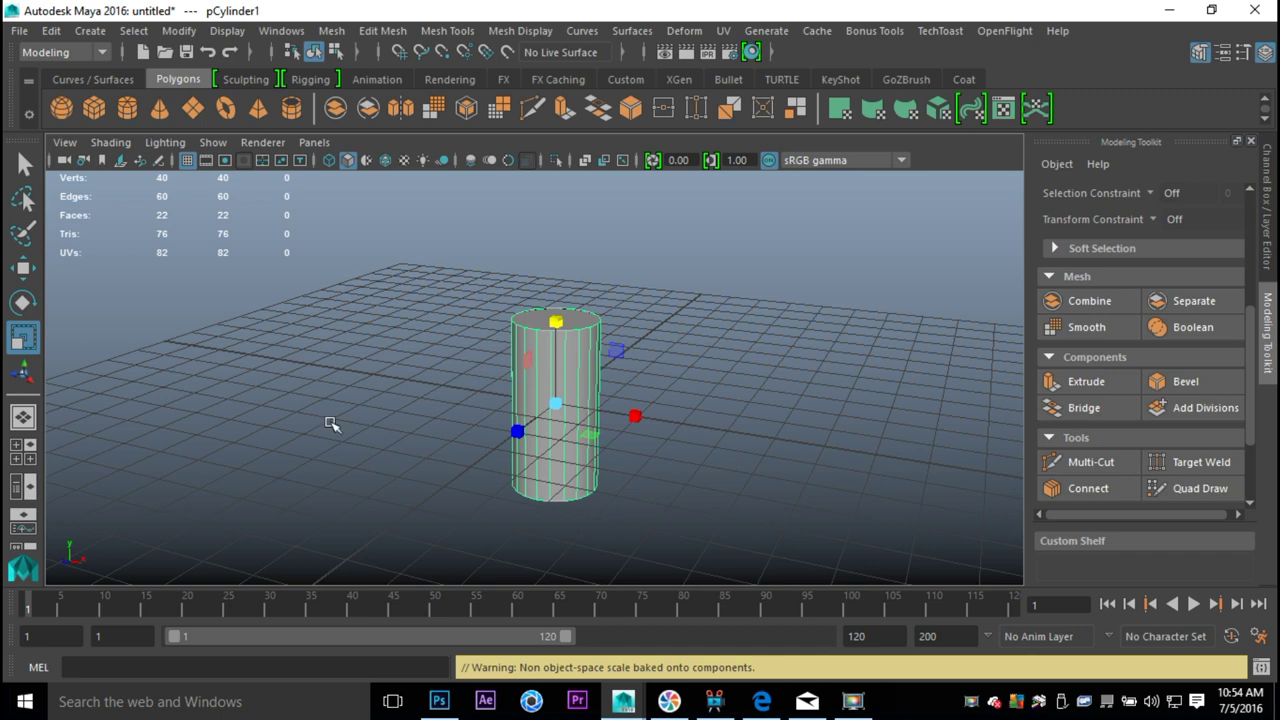
{"action": "double_click", "coordinate": [22, 340]}
{"action": "left_click", "coordinate": [220, 165]}
{"action": "left_click_drag", "start_coordinate": [690, 314], "coordinate": [700, 281]}
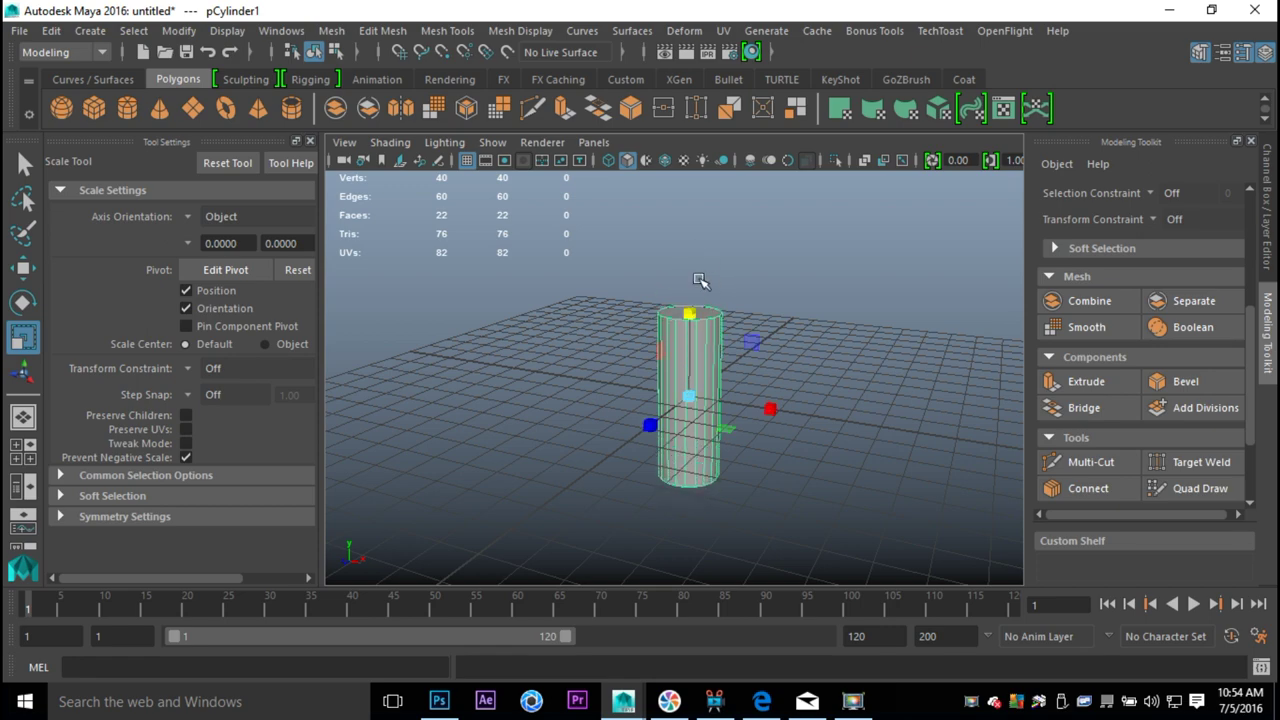
{"action": "left_click", "coordinate": [309, 142]}
Extrude the cylinder's top face and scale it inward slightly to form a narrow rim.
{"action": "left_click_drag", "start_coordinate": [645, 366], "coordinate": [617, 277], "text": "alt"}
{"action": "right_click", "coordinate": [617, 275]}
{"action": "right_click_drag", "start_coordinate": [617, 275], "coordinate": [614, 231]}
{"action": "left_click", "coordinate": [595, 278]}
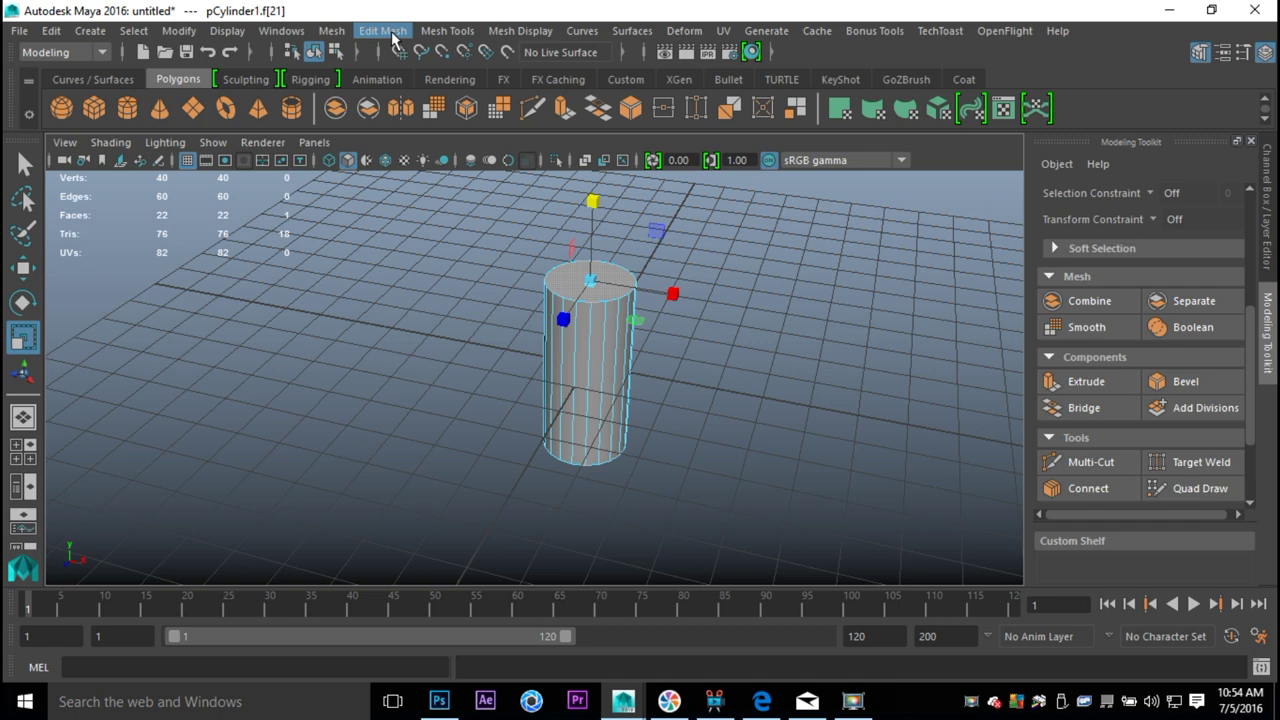
{"action": "key", "text": "ctrl+e"}
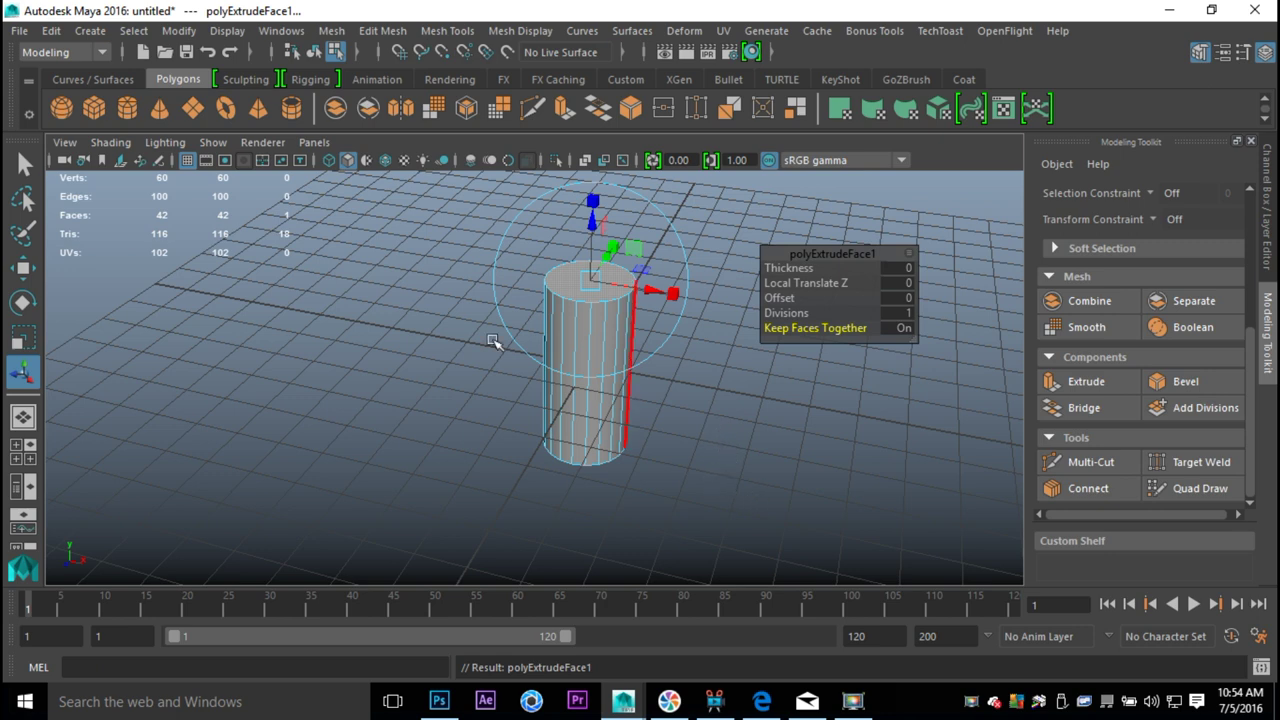
{"action": "key", "text": "r"}
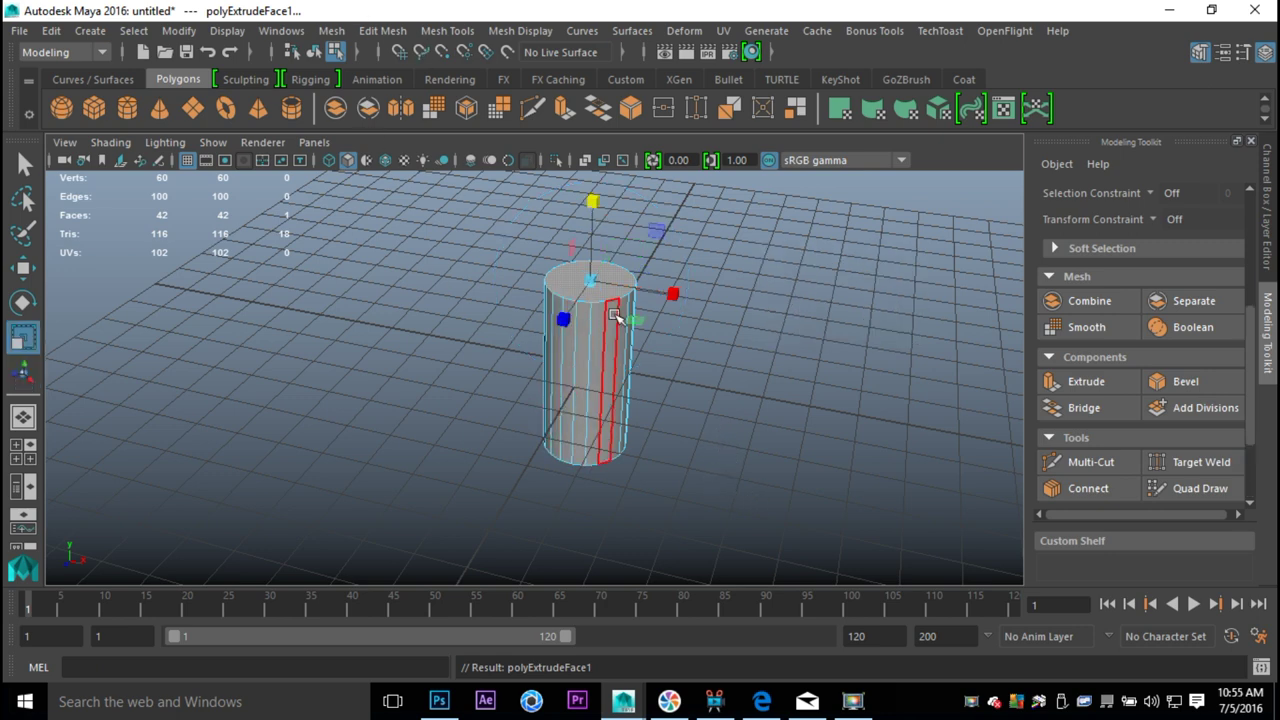
{"action": "left_click", "coordinate": [592, 284]}
{"action": "left_click_drag", "start_coordinate": [590, 285], "coordinate": [582, 285]}
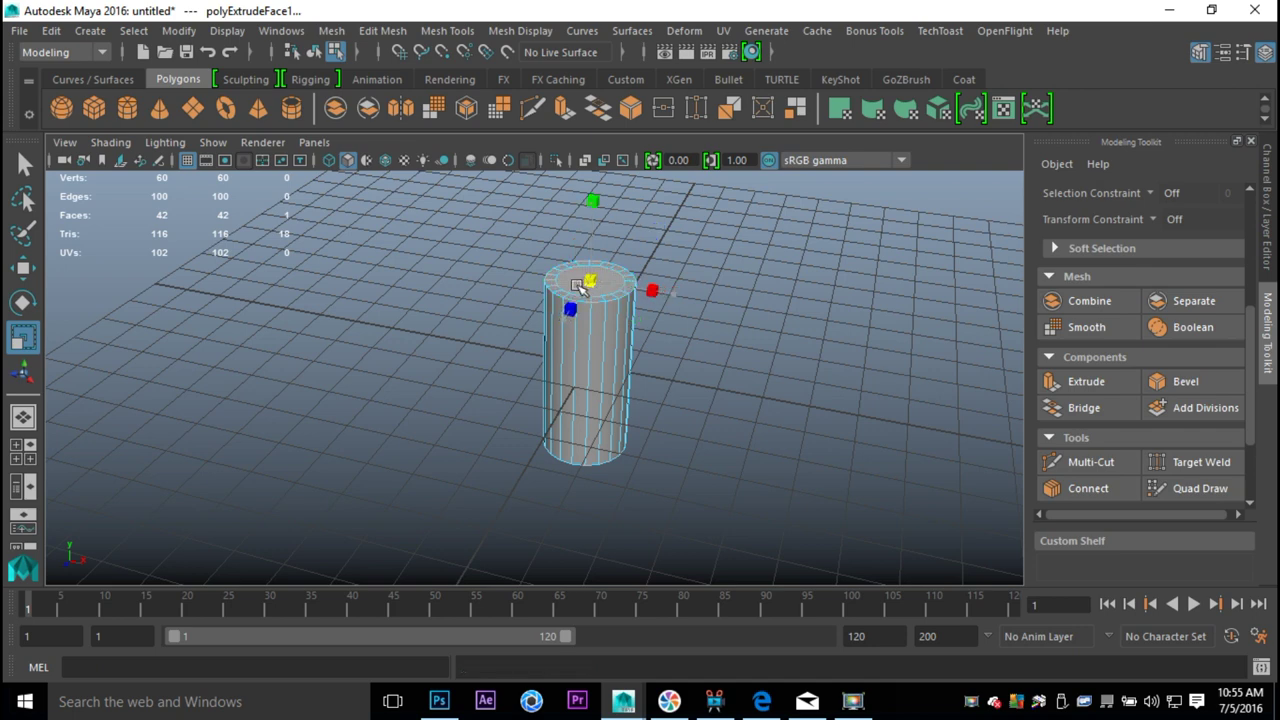
Extrude the inner top face again and move it down to make a shallow recess inside the rim.
{"action": "key", "text": "ctrl+e"}
{"action": "key", "text": "w"}
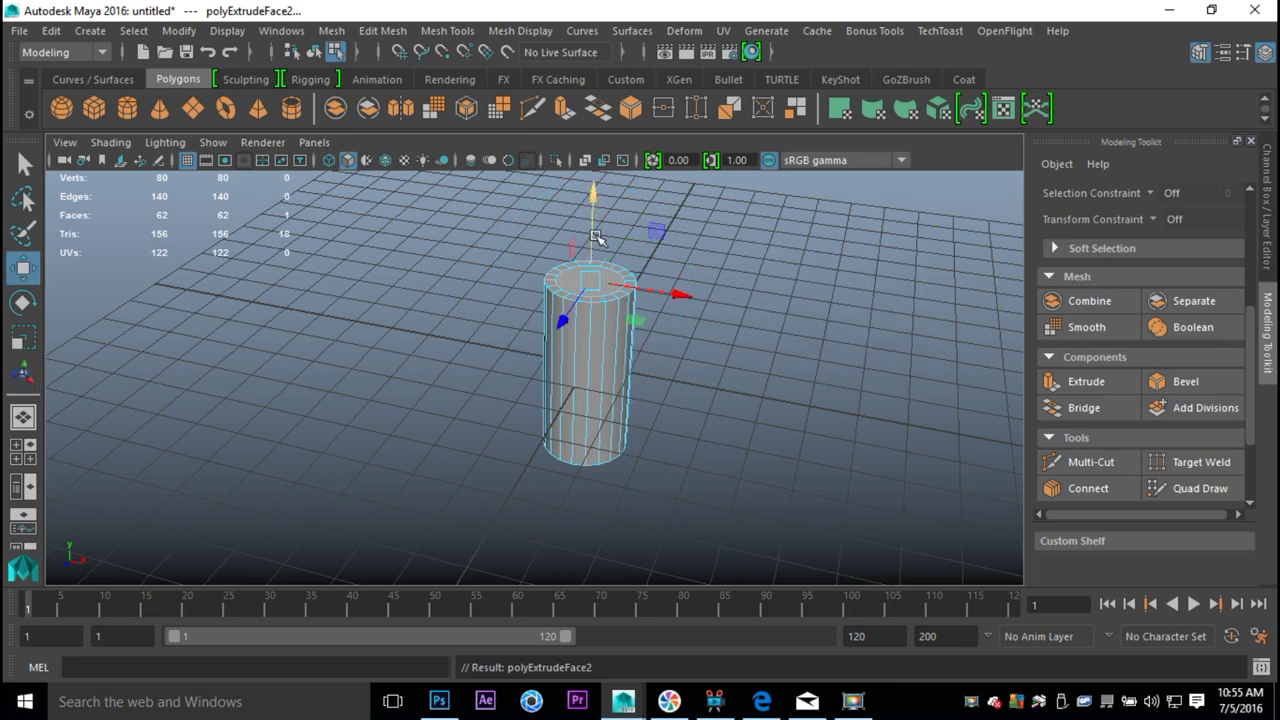
{"action": "left_click_drag", "start_coordinate": [594, 195], "coordinate": [597, 216]}
{"action": "left_click", "coordinate": [745, 396]}
{"action": "left_click_drag", "start_coordinate": [737, 409], "coordinate": [757, 455], "text": "alt"}
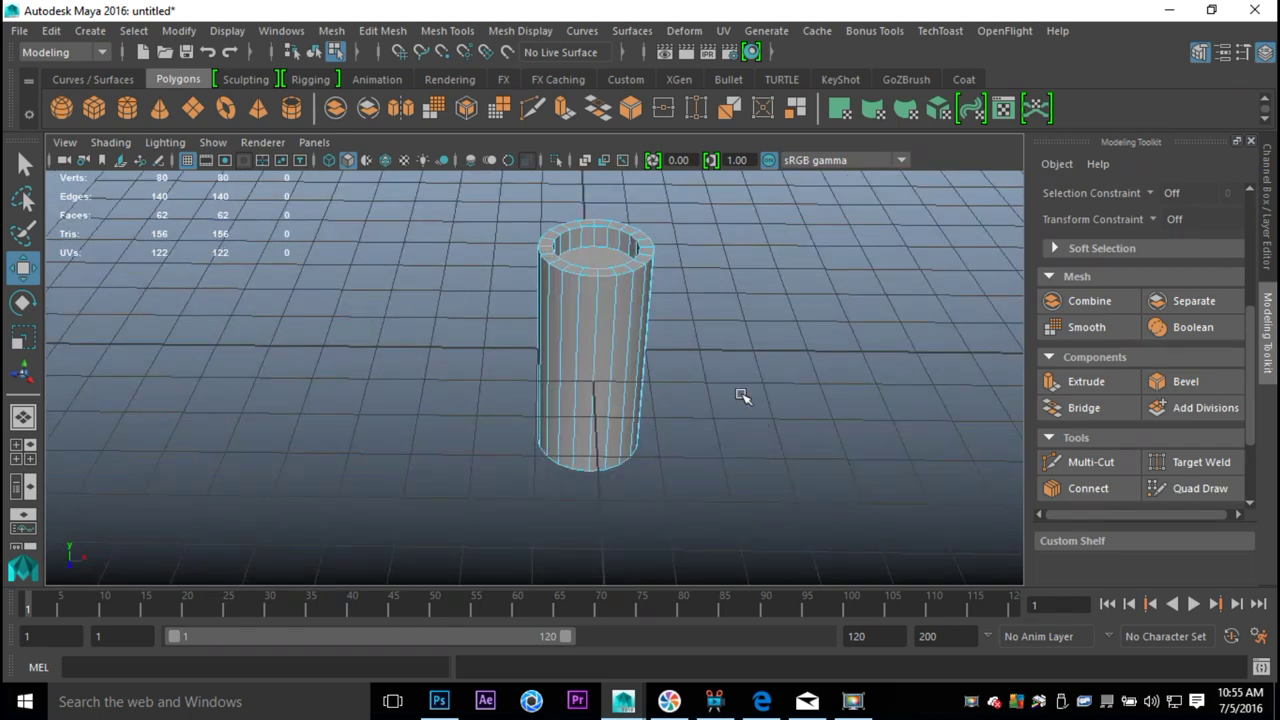
Insert two edge loops around the cylinder's outer wall, one near the top rim and one near the base.
{"action": "left_click", "coordinate": [440, 31]}
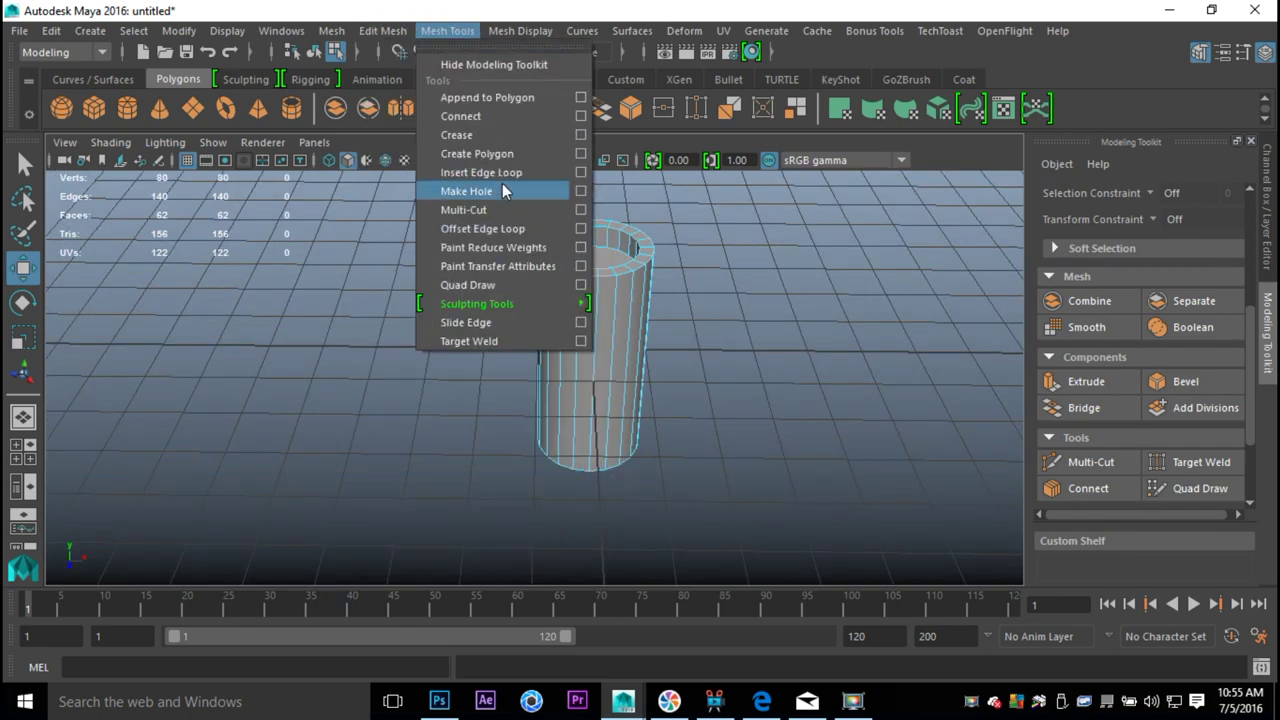
{"action": "left_click", "coordinate": [495, 172]}
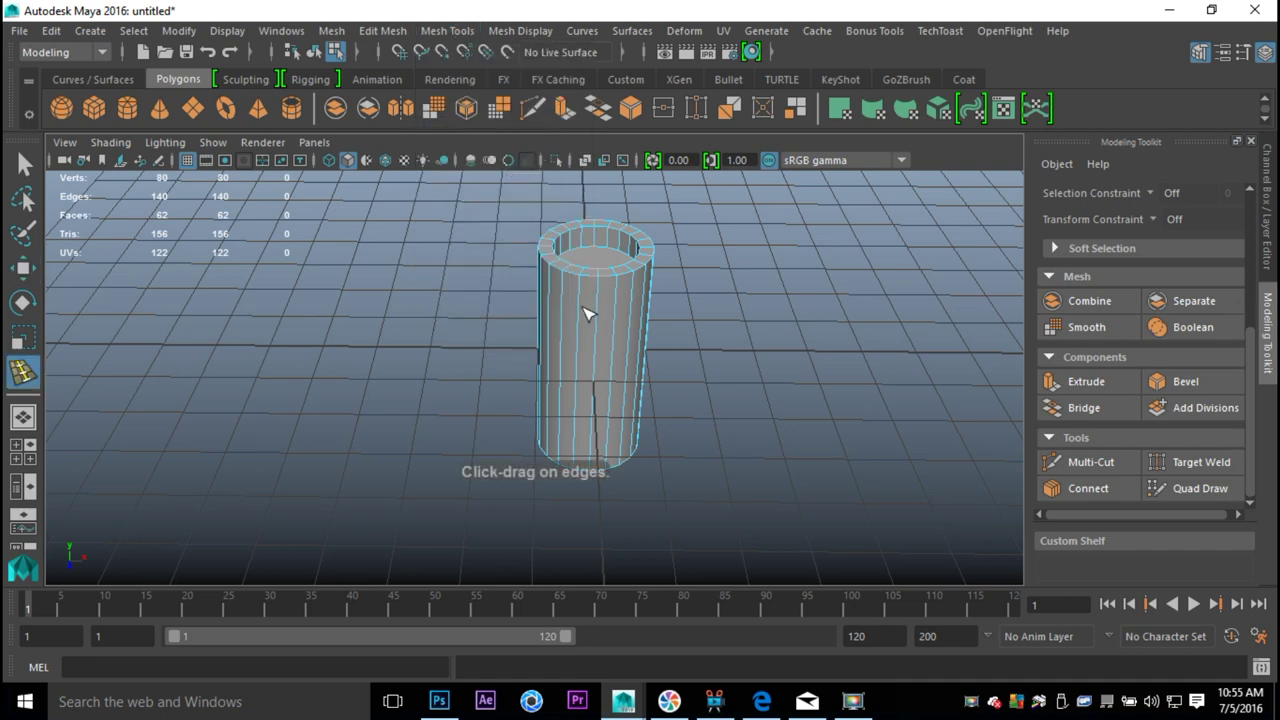
{"action": "left_click_drag", "start_coordinate": [597, 315], "coordinate": [604, 293]}
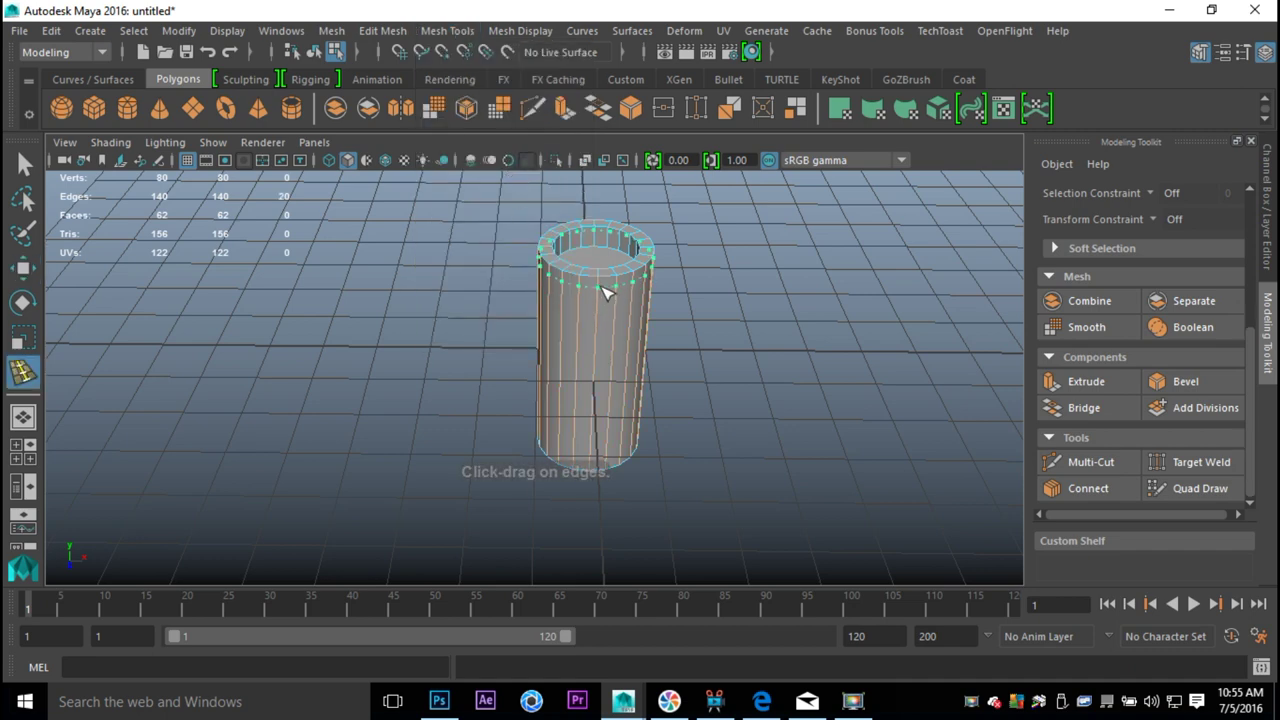
{"action": "left_click_drag", "start_coordinate": [604, 290], "coordinate": [604, 291]}
{"action": "left_click_drag", "start_coordinate": [597, 418], "coordinate": [593, 469]}
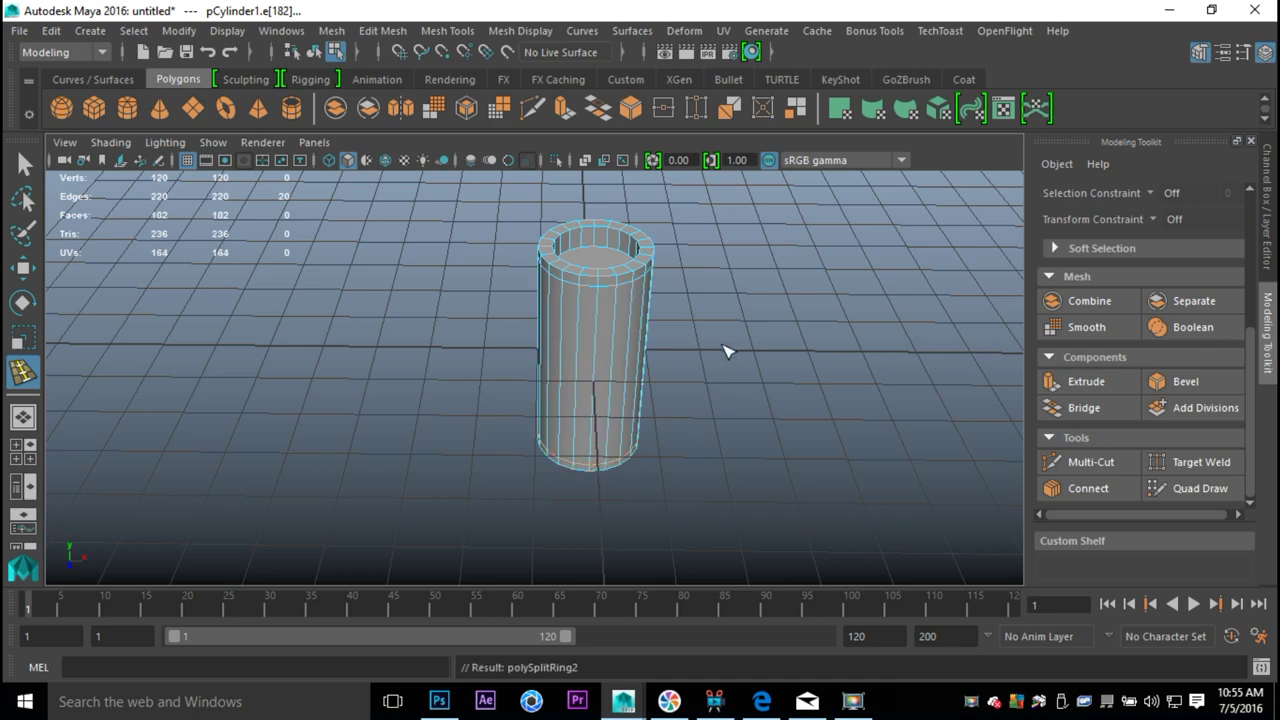
Select the faces on one side of the top rim and raise them with soft selection on to slant the rim.
{"action": "left_click_drag", "start_coordinate": [738, 353], "coordinate": [749, 429], "text": "alt"}
{"action": "scroll", "coordinate": [749, 429], "scroll_direction": "up", "scroll_amount": 3}
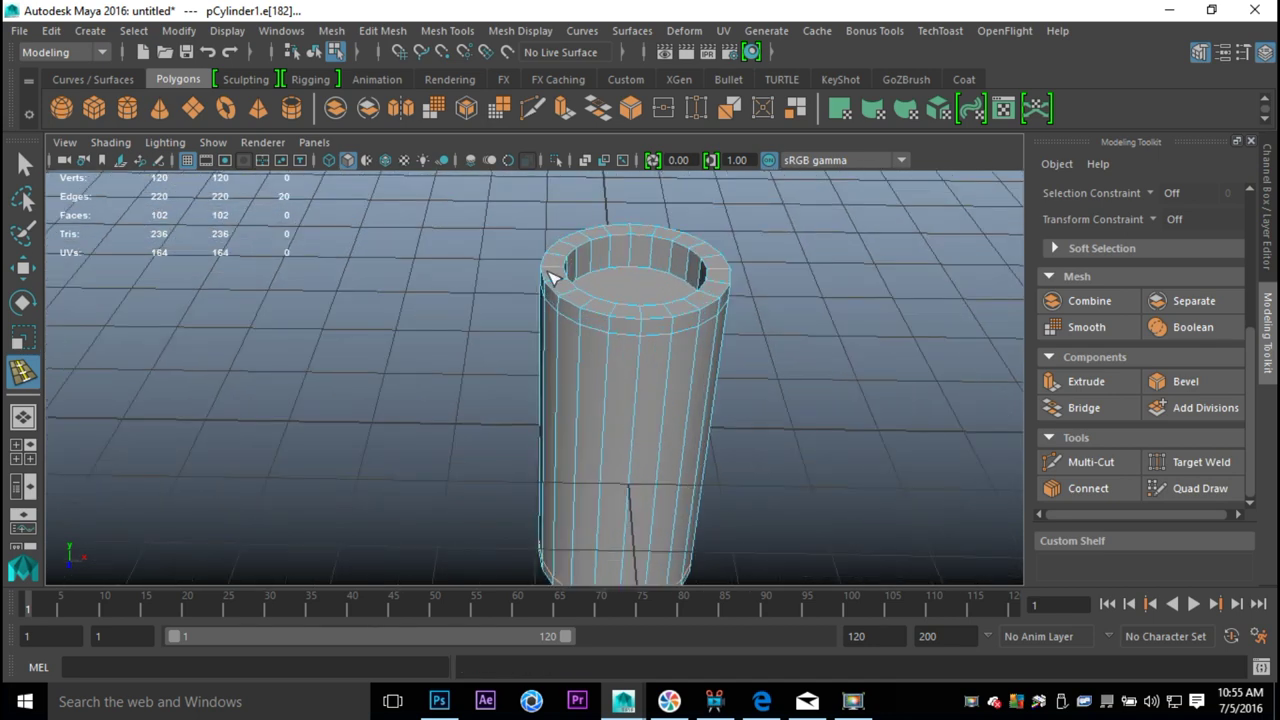
{"action": "mouse_move", "coordinate": [556, 273]}
{"action": "right_mouse_down"}
{"action": "mouse_move", "coordinate": [551, 230]}
{"action": "mouse_move", "coordinate": [560, 281]}
{"action": "right_mouse_up"}
{"action": "key", "text": "q"}
{"action": "mouse_move", "coordinate": [556, 280]}
{"action": "left_mouse_down"}
{"action": "mouse_move", "coordinate": [563, 251]}
{"action": "mouse_move", "coordinate": [577, 250]}
{"action": "mouse_move", "coordinate": [577, 305]}
{"action": "left_mouse_up"}
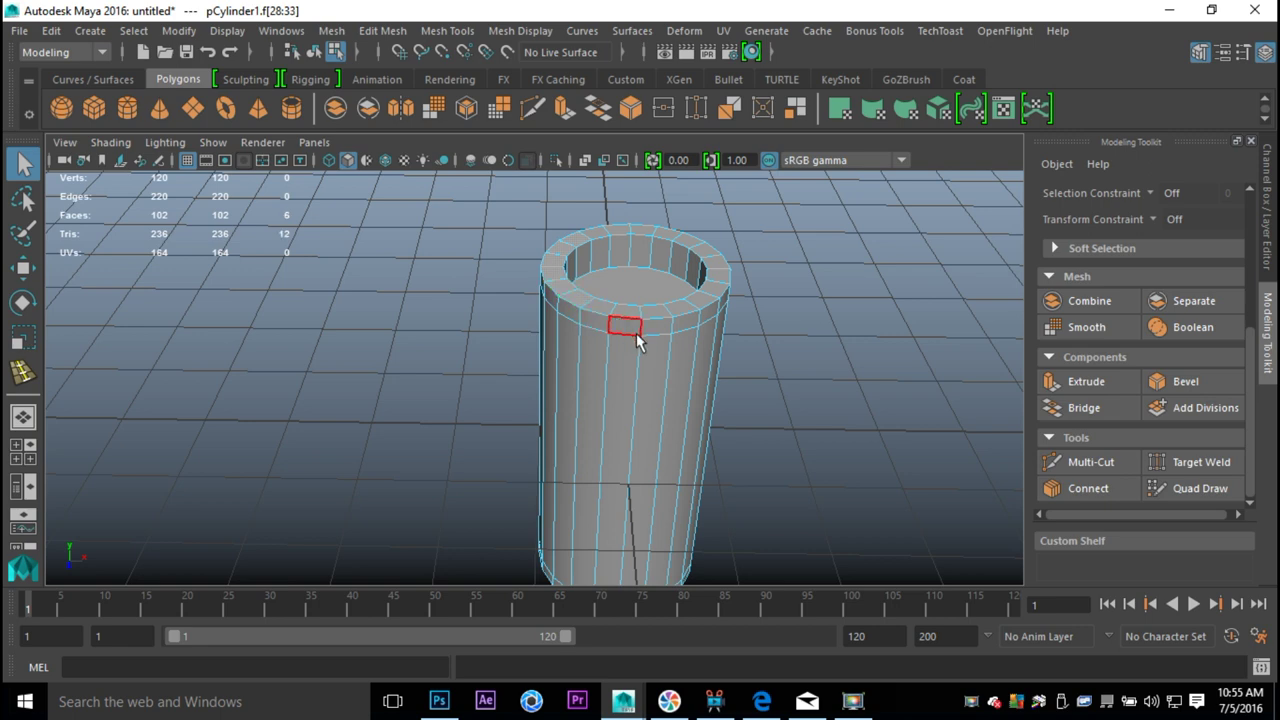
{"action": "key", "text": "b"}
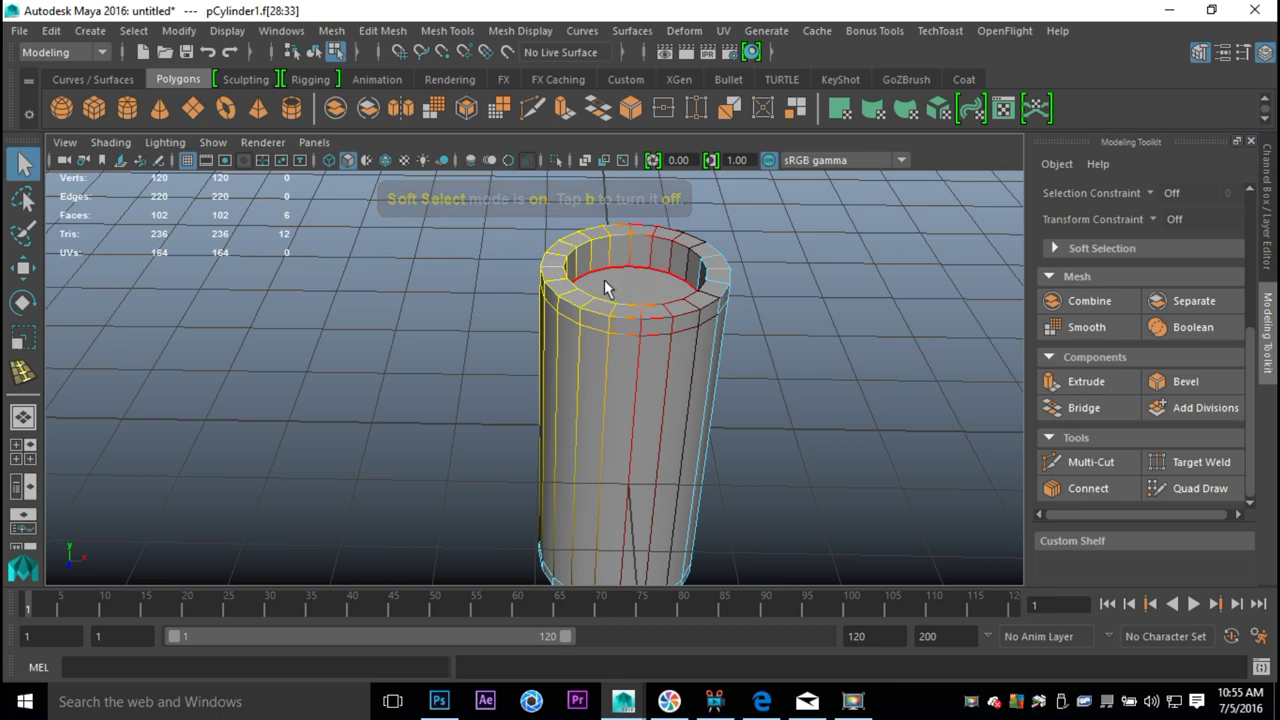
{"action": "left_click_drag", "start_coordinate": [634, 276], "coordinate": [642, 322]}
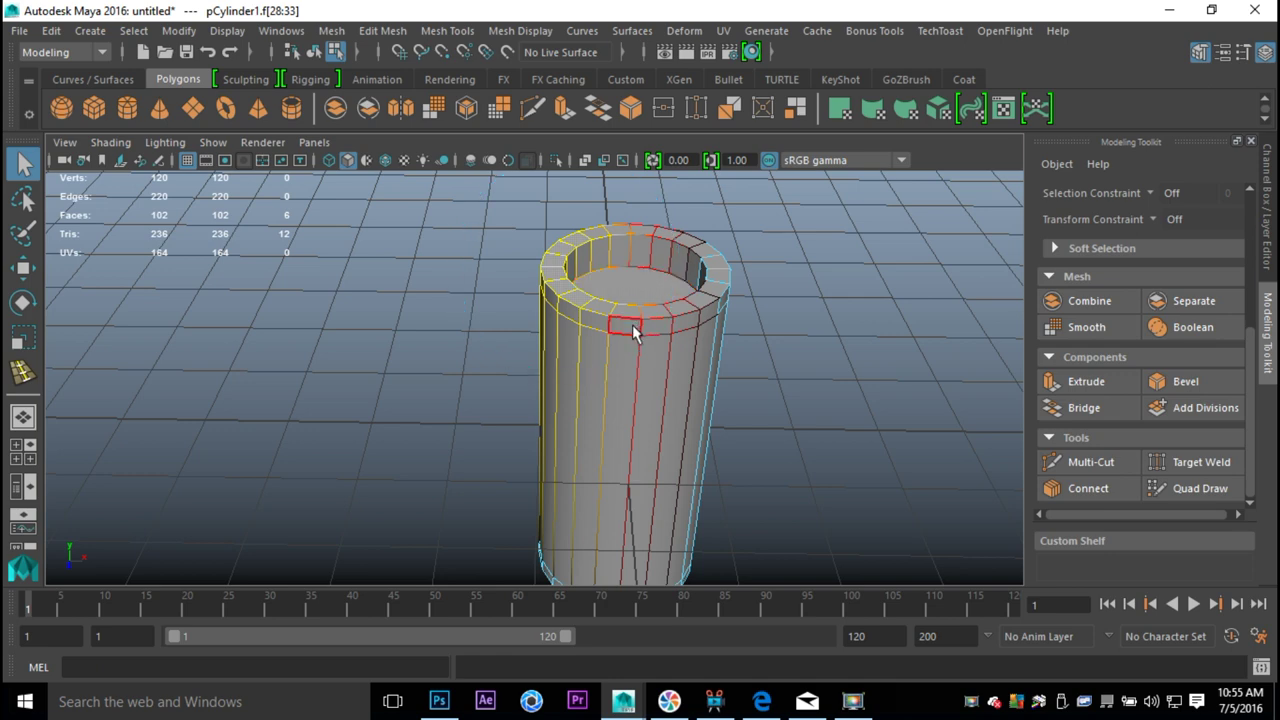
{"action": "key", "text": "w"}
{"action": "left_click_drag", "start_coordinate": [567, 187], "coordinate": [563, 150]}
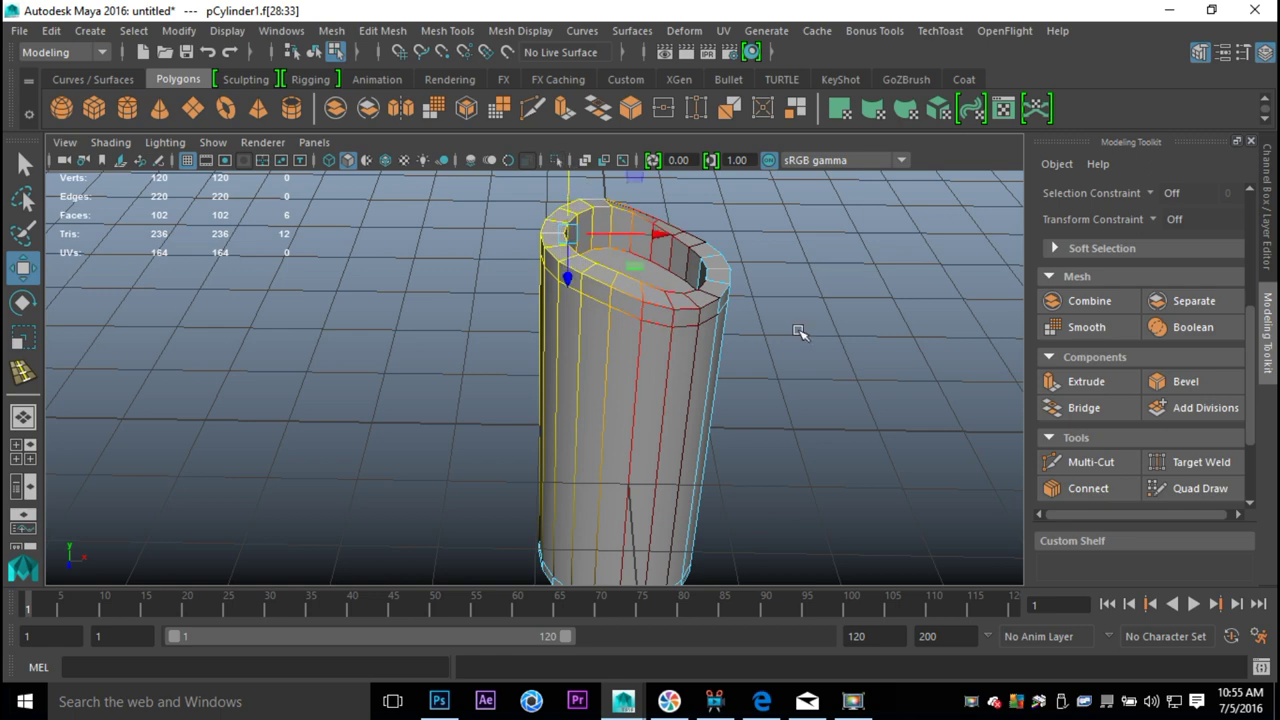
{"action": "key", "text": "F8"}
{"action": "scroll", "coordinate": [808, 351], "scroll_direction": "down", "scroll_amount": 5}
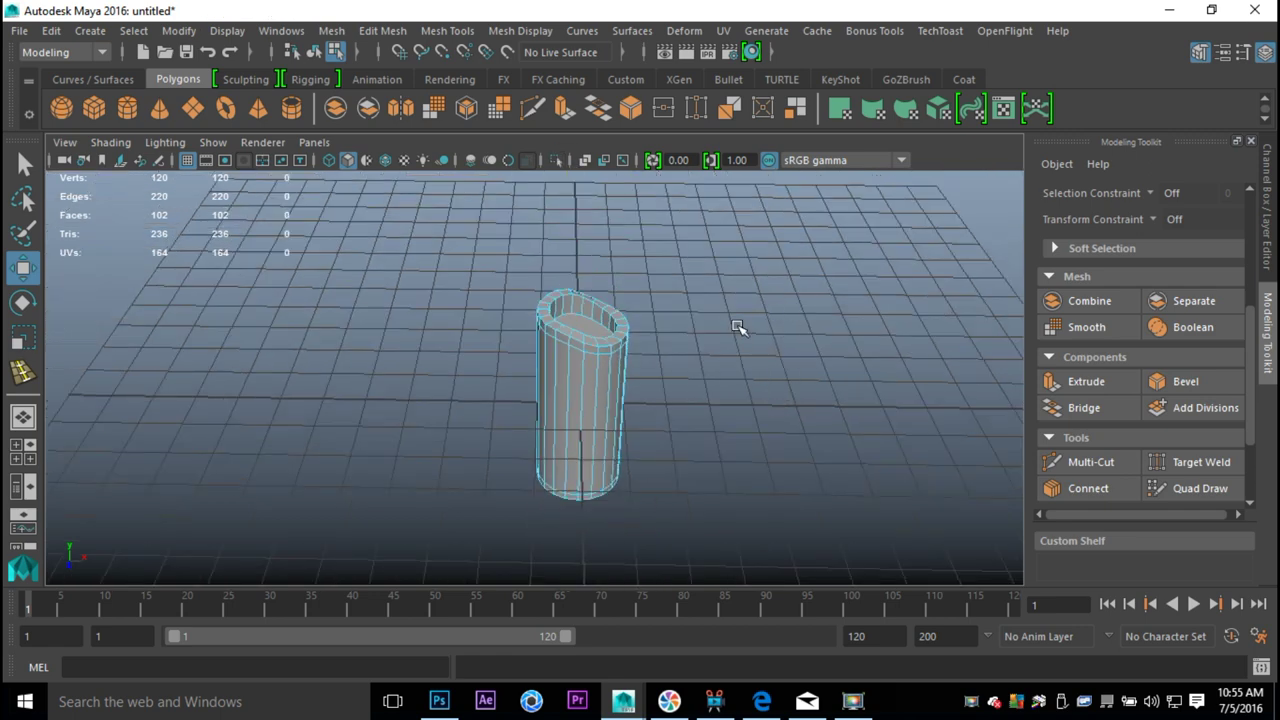
{"action": "left_click_drag", "start_coordinate": [737, 327], "coordinate": [741, 342], "text": "alt"}
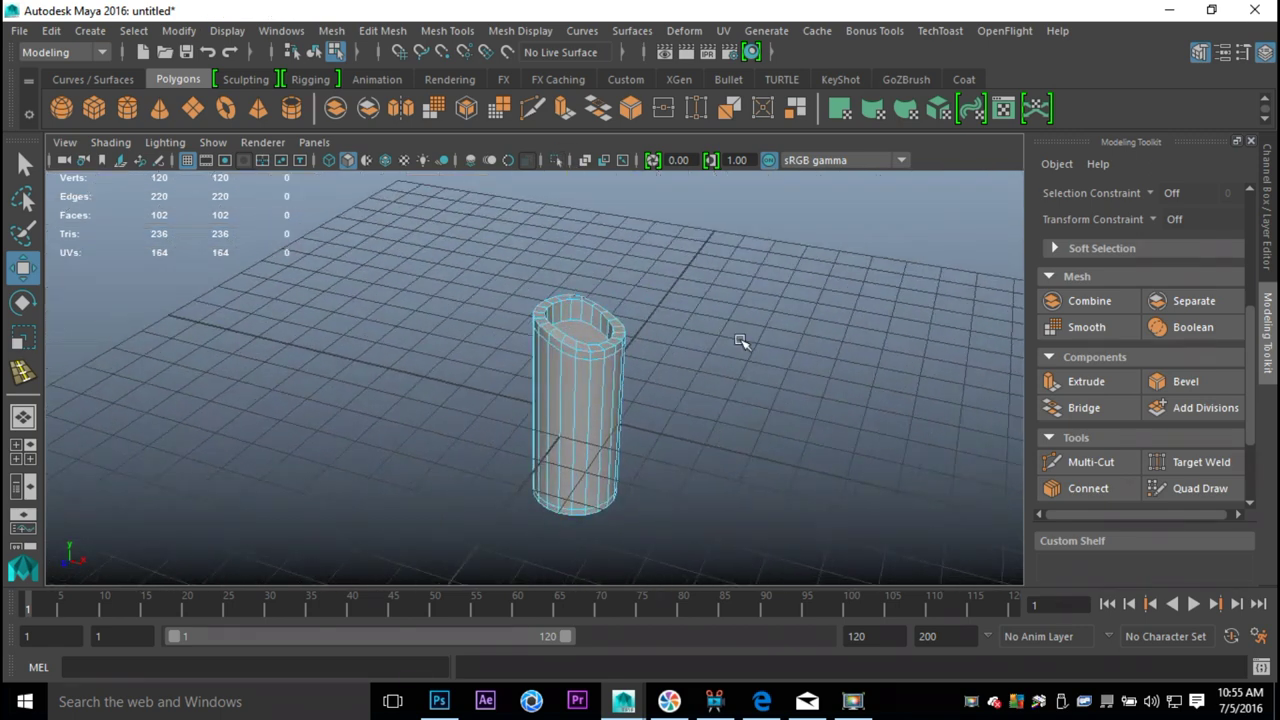
Return to object selection and apply Soften Edge to the whole hollowed cylinder.
{"action": "scroll", "coordinate": [745, 368], "scroll_direction": "up", "scroll_amount": 2}
{"action": "right_click_drag", "start_coordinate": [606, 190], "coordinate": [700, 155]}
{"action": "left_click", "coordinate": [587, 369]}
{"action": "left_click", "coordinate": [800, 354]}
{"action": "left_click_drag", "start_coordinate": [740, 313], "coordinate": [617, 361], "text": "alt"}
{"action": "left_click", "coordinate": [617, 361]}
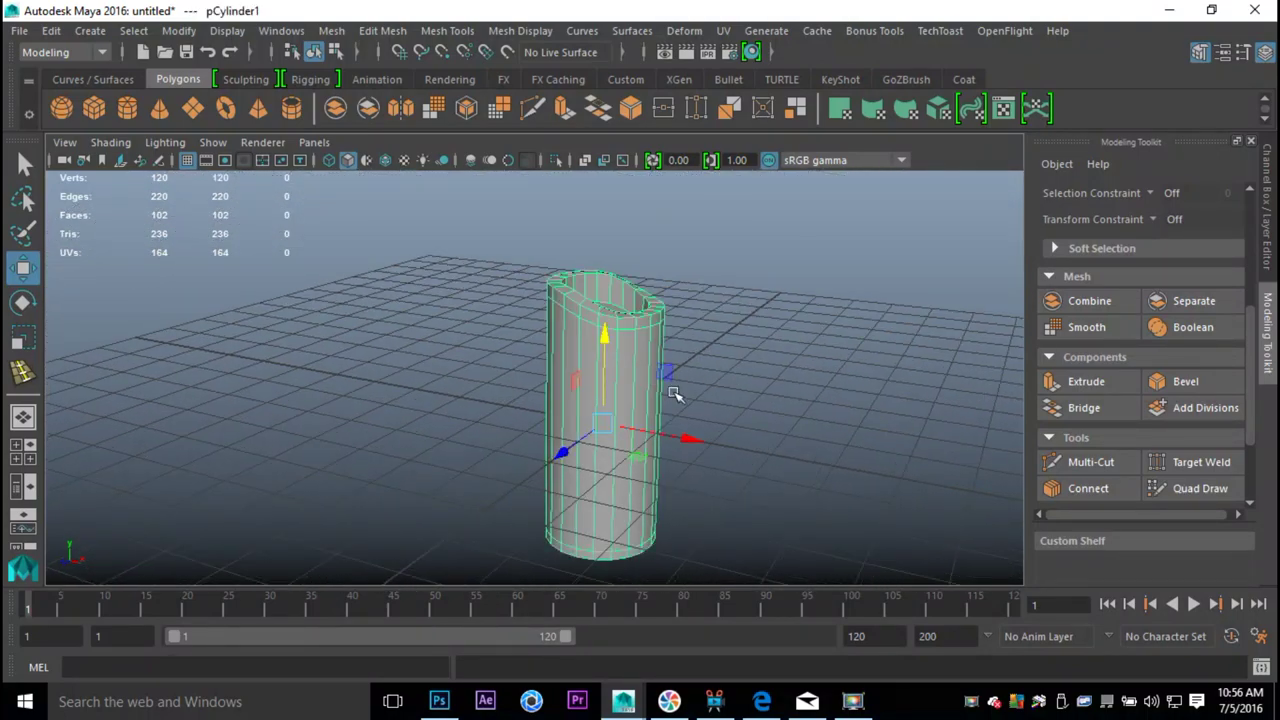
{"action": "left_click", "coordinate": [520, 31]}
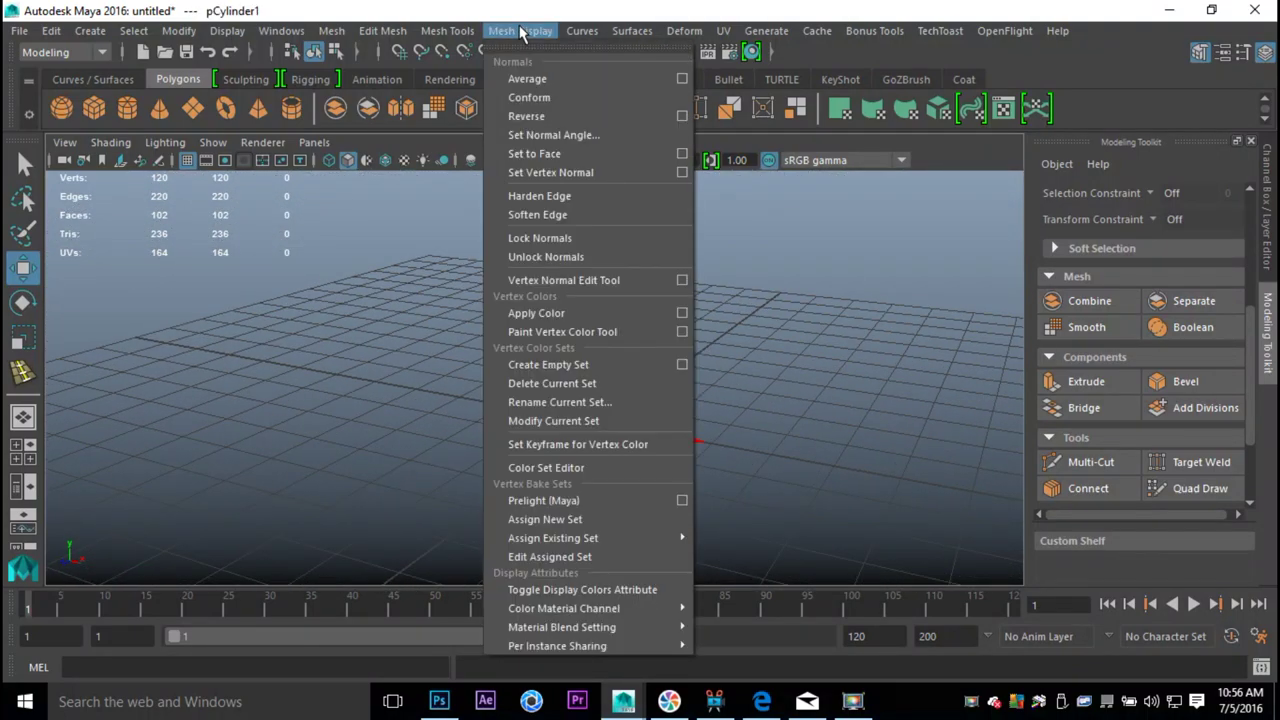
{"action": "left_click", "coordinate": [575, 215]}
{"action": "left_click", "coordinate": [814, 335]}
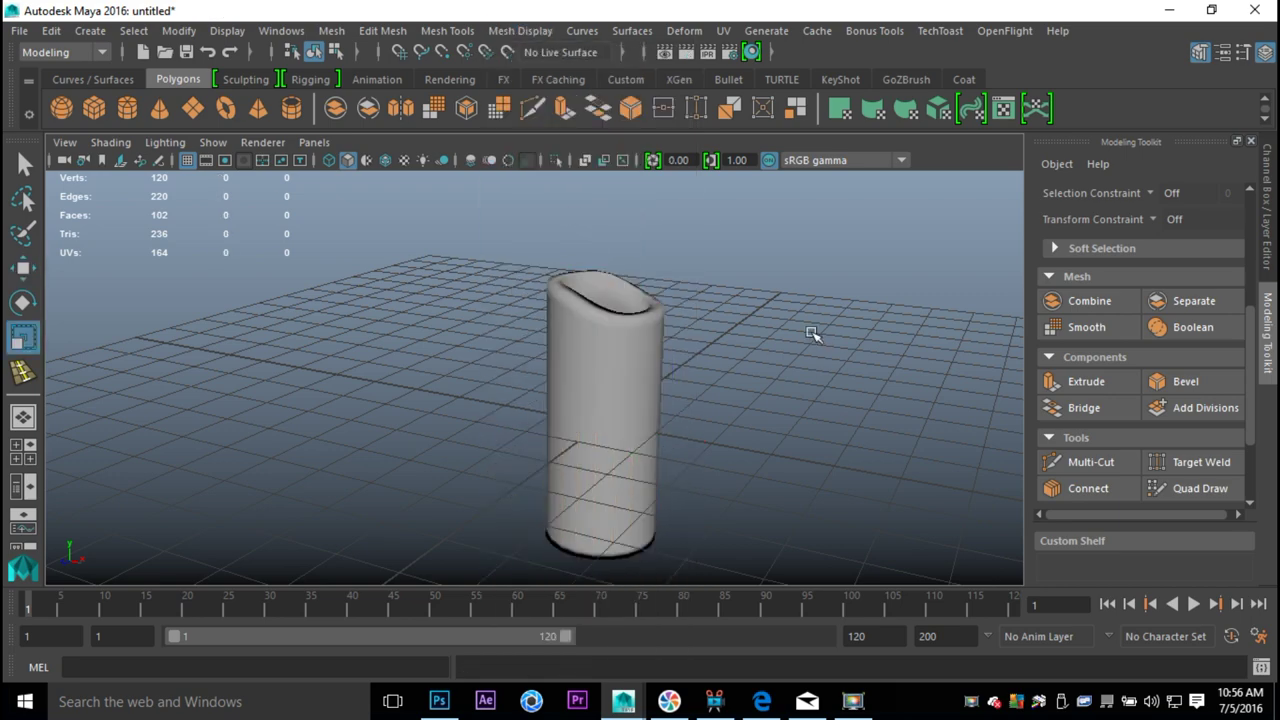
{"action": "left_click_drag", "start_coordinate": [811, 352], "coordinate": [642, 426], "text": "alt"}
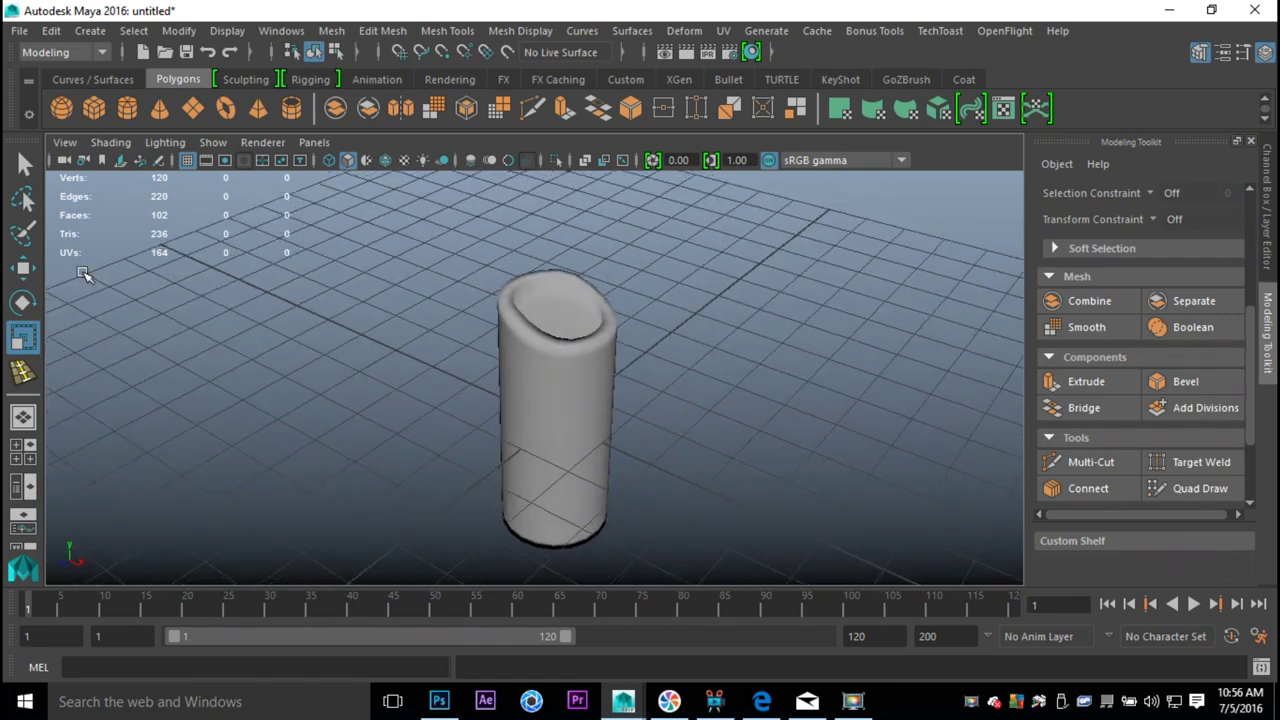
Create a second polygon cylinder, raise it to about 2.73 in Y at the first one's top, and scale it uniformly to 0.24.
{"action": "left_click", "coordinate": [127, 110]}
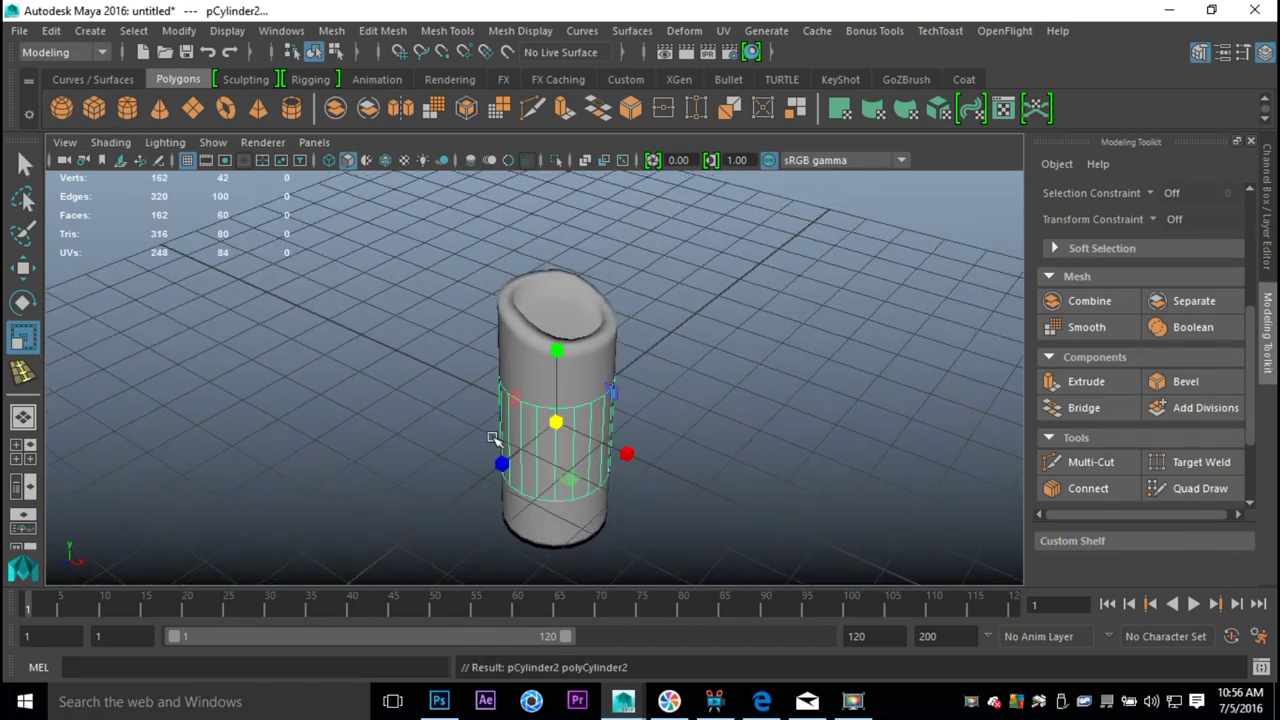
{"action": "key", "text": "w"}
{"action": "left_click_drag", "start_coordinate": [560, 336], "coordinate": [562, 205]}
{"action": "key", "text": "r"}
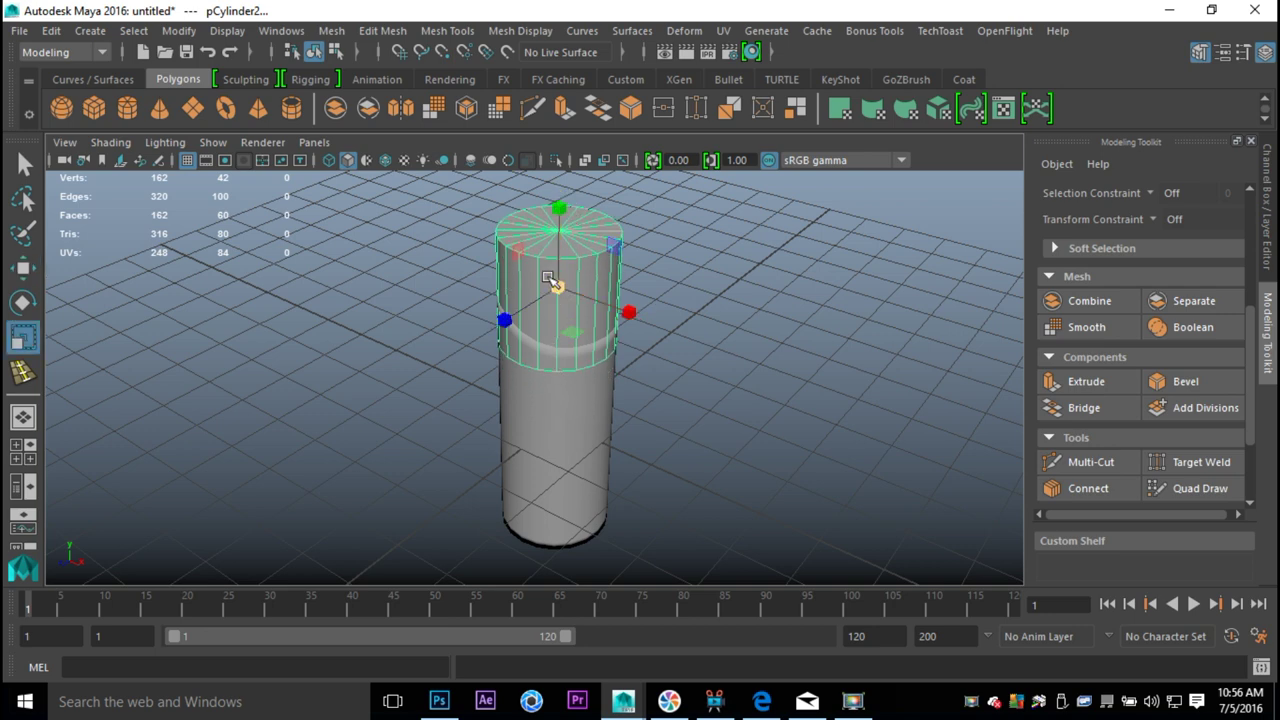
{"action": "left_click_drag", "start_coordinate": [555, 284], "coordinate": [476, 298]}
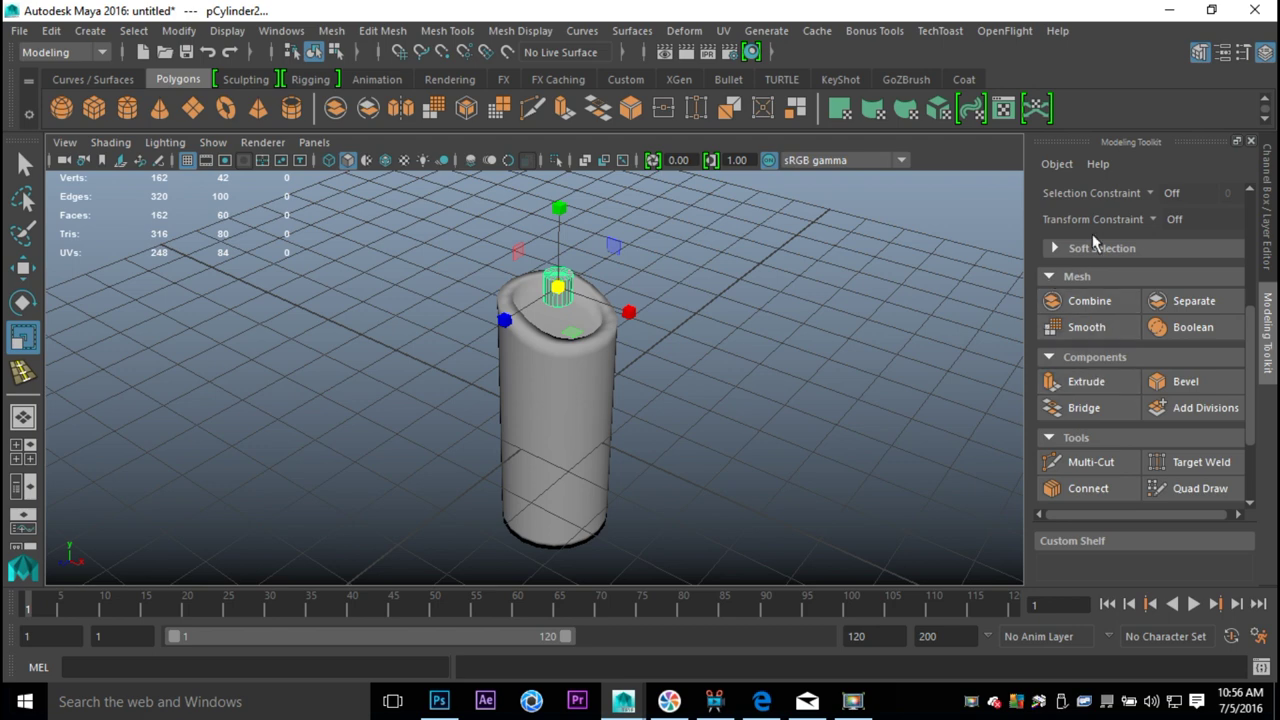
Set the small cylinder's axis subdivisions to 12 and its cap subdivisions to 0.
{"action": "left_click", "coordinate": [1251, 143]}
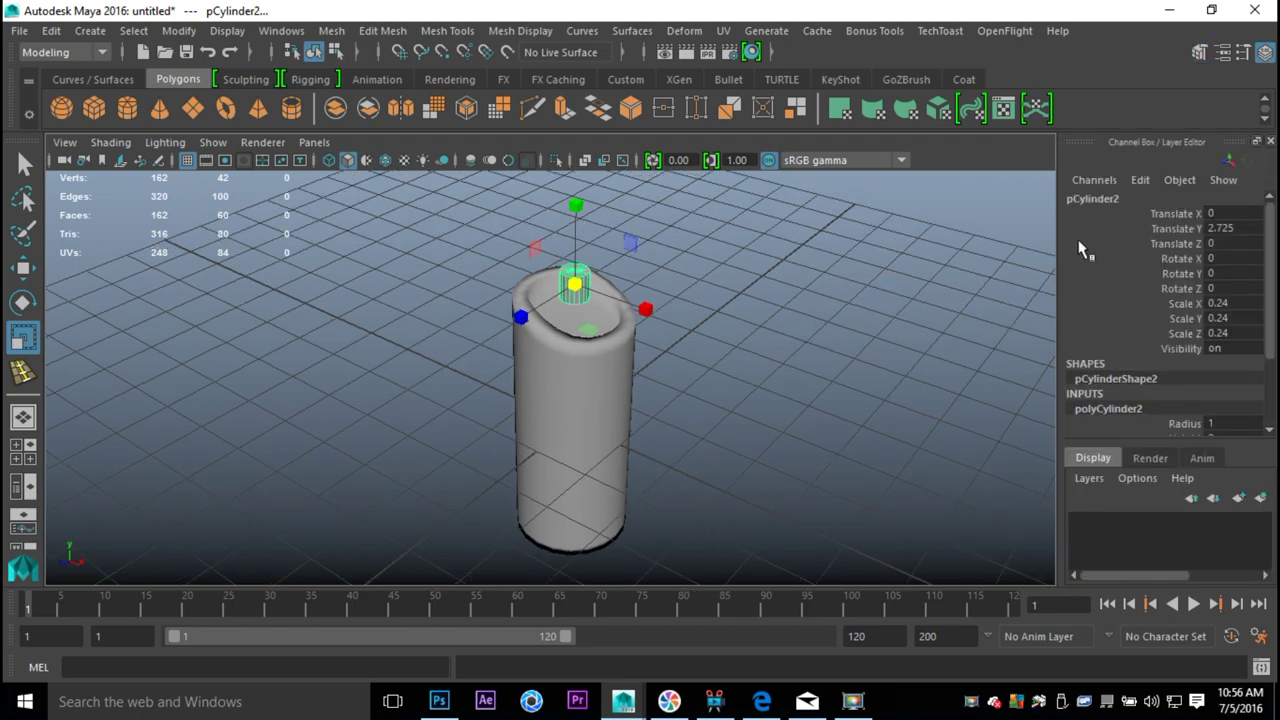
{"action": "key", "text": "ctrl+a"}
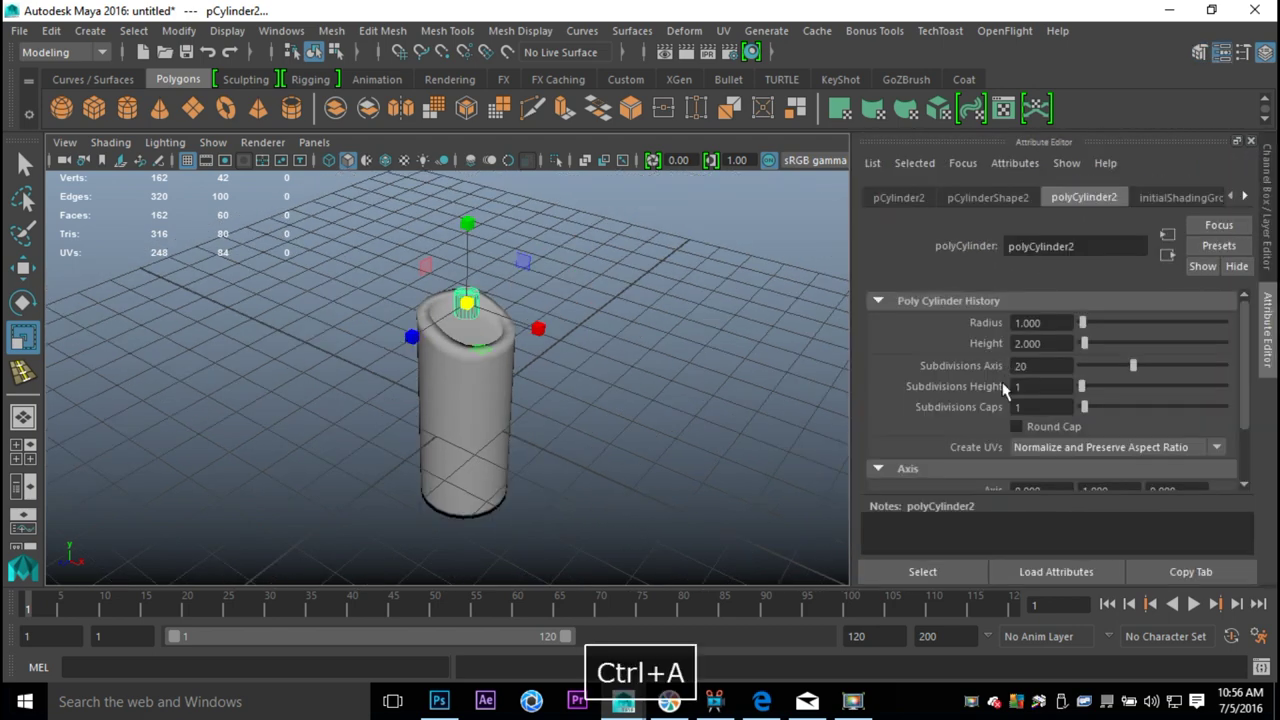
{"action": "scroll", "coordinate": [663, 383], "scroll_direction": "up", "scroll_amount": 2}
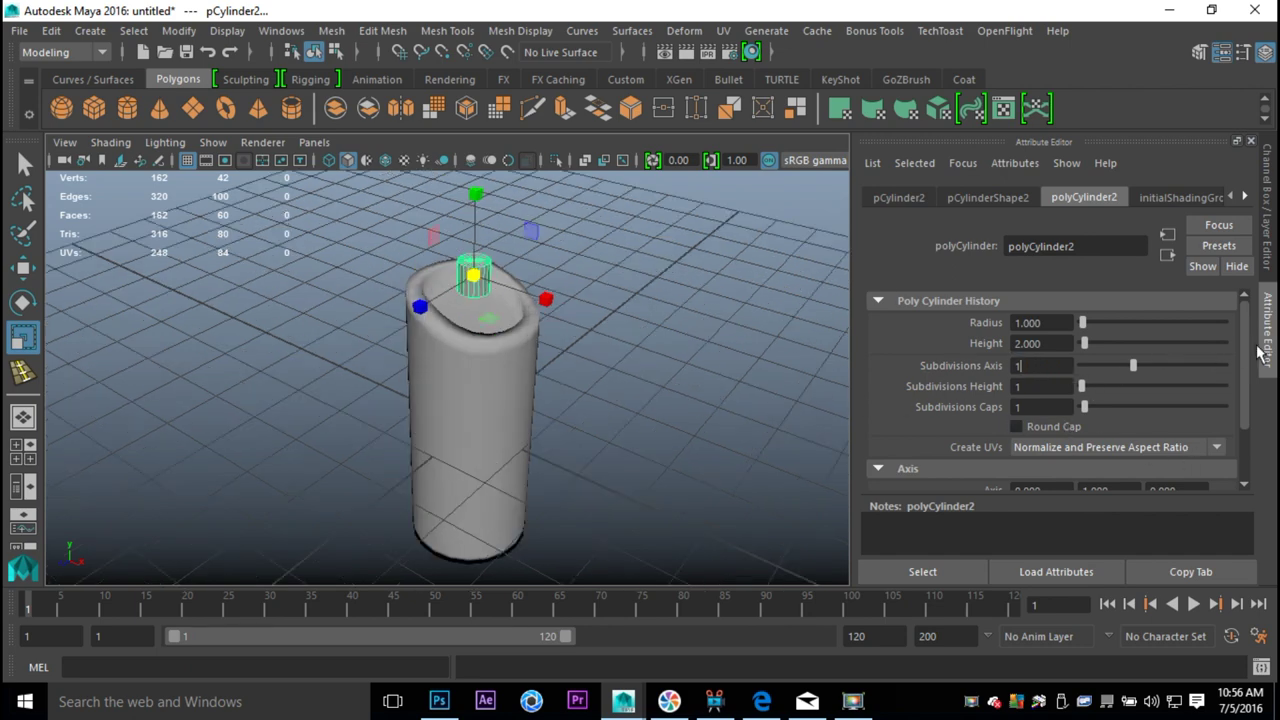
{"action": "key", "text": "Tab"}
{"action": "key", "text": "Tab"}
{"action": "type", "text": "0"}
{"action": "key", "text": "Return"}
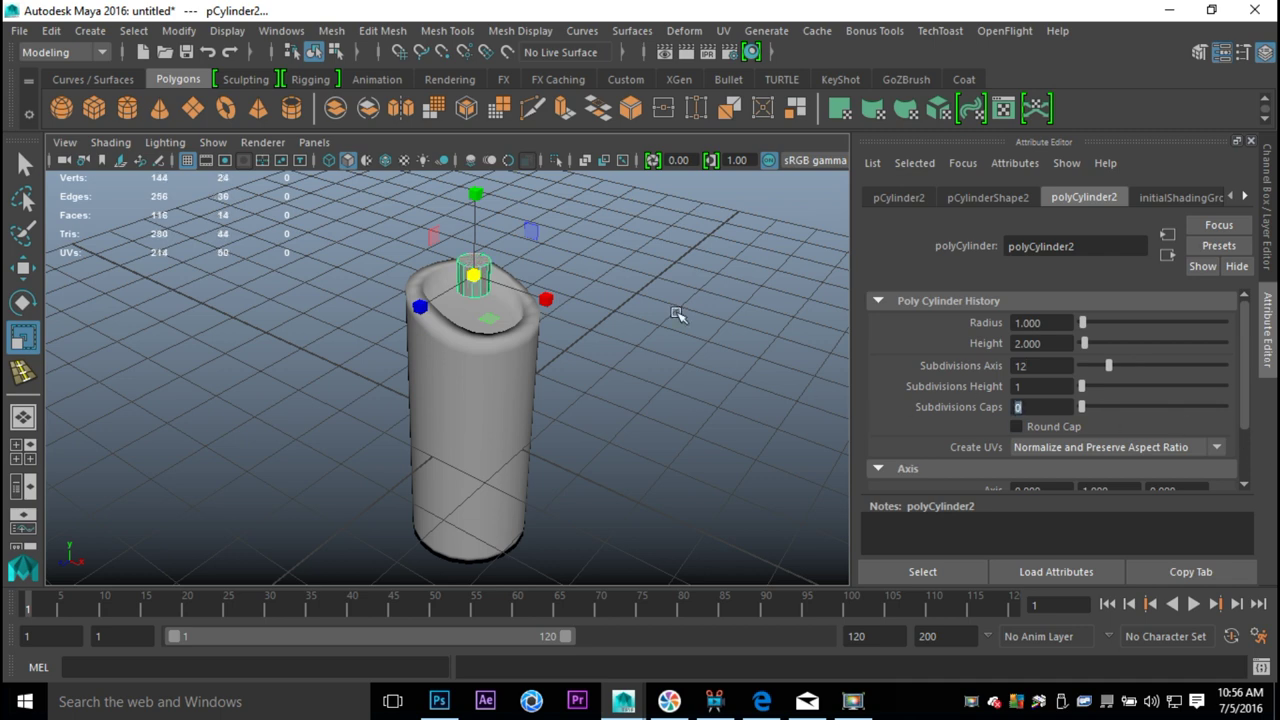
{"action": "left_click", "coordinate": [676, 443]}
Lower the small cylinder into the recess so that only a short stub sticks out.
{"action": "scroll", "coordinate": [627, 430], "scroll_direction": "up", "scroll_amount": 3}
{"action": "left_click_drag", "start_coordinate": [627, 430], "coordinate": [519, 333], "text": "alt"}
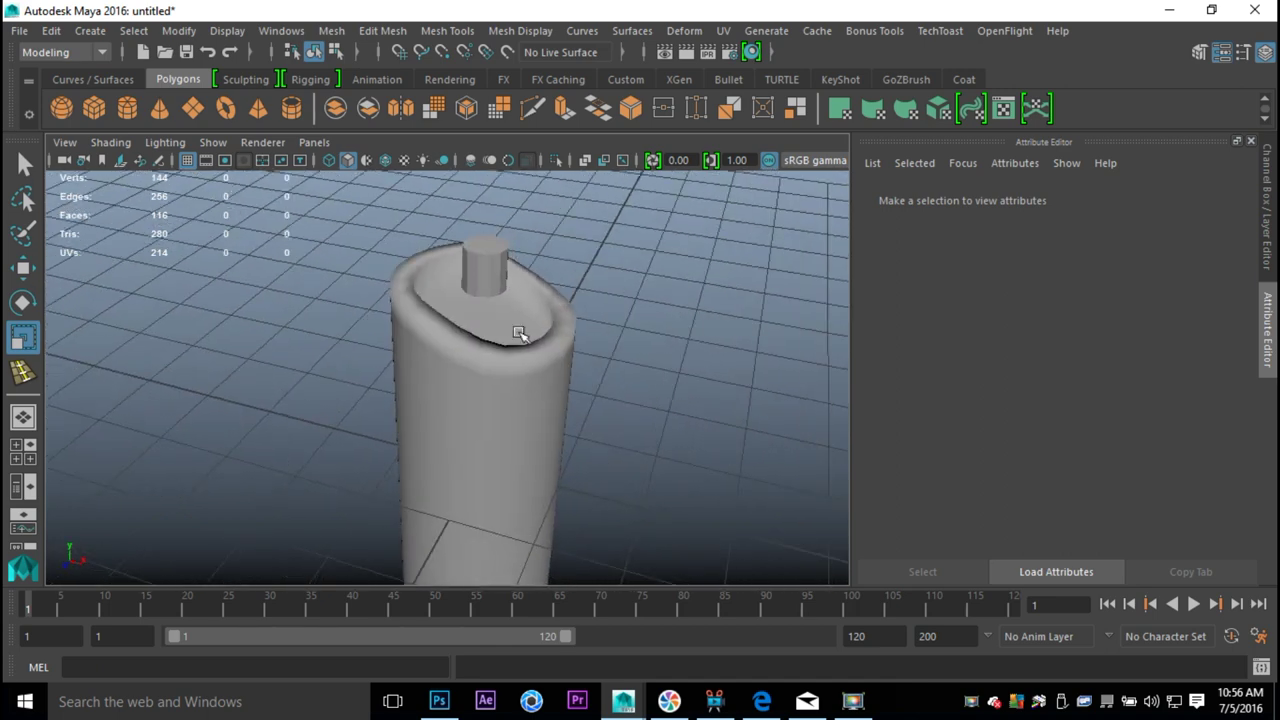
{"action": "left_click", "coordinate": [483, 264]}
{"action": "key", "text": "w"}
{"action": "left_click_drag", "start_coordinate": [487, 185], "coordinate": [500, 275]}
Extrude the small cylinder's top face and move it up a short distance to add a new section.
{"action": "right_click_drag", "start_coordinate": [556, 336], "coordinate": [591, 380], "text": "alt"}
{"action": "right_click_drag", "start_coordinate": [466, 347], "coordinate": [457, 232]}
{"action": "left_click", "coordinate": [466, 347]}
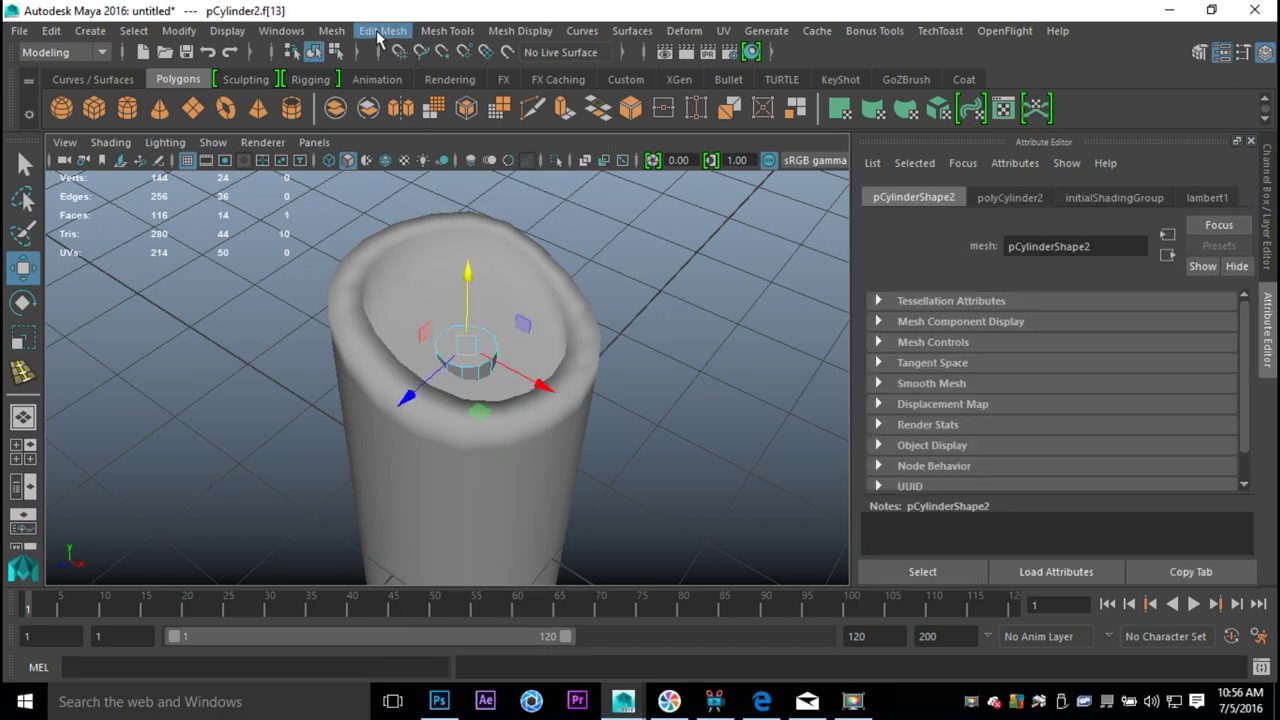
{"action": "key", "text": "ctrl+e"}
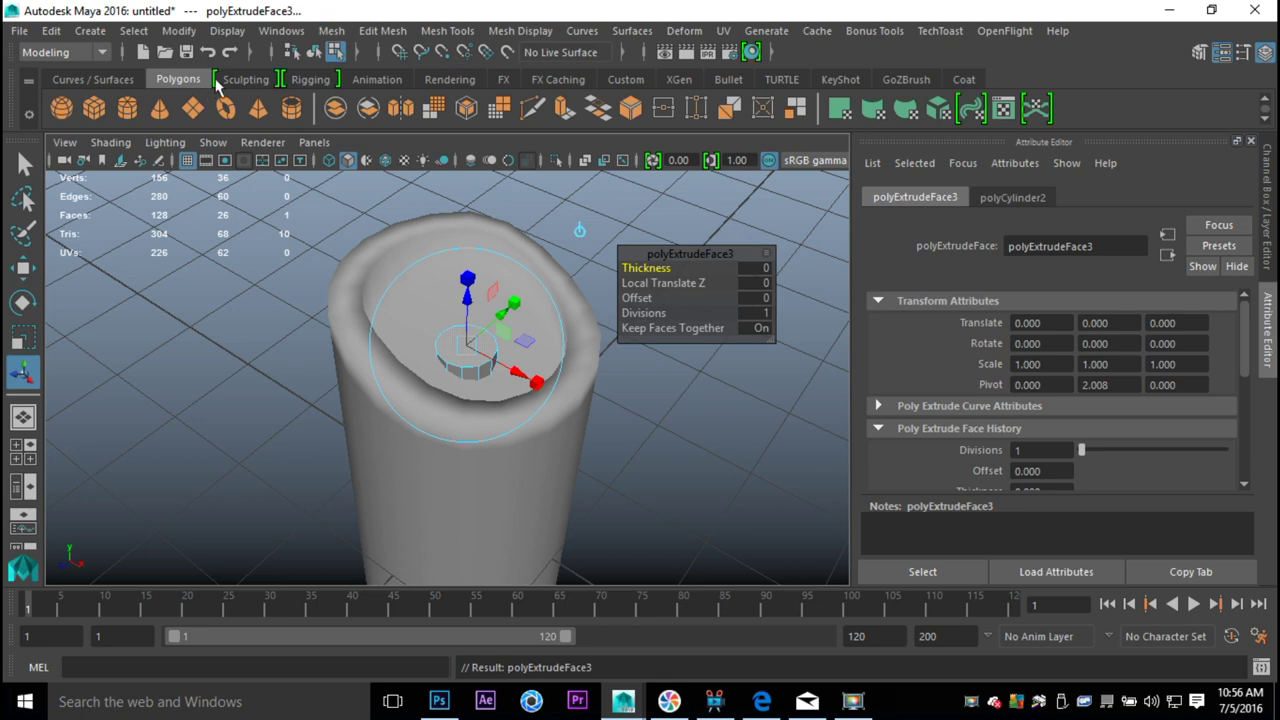
{"action": "key", "text": "w"}
{"action": "left_click_drag", "start_coordinate": [464, 276], "coordinate": [463, 249]}
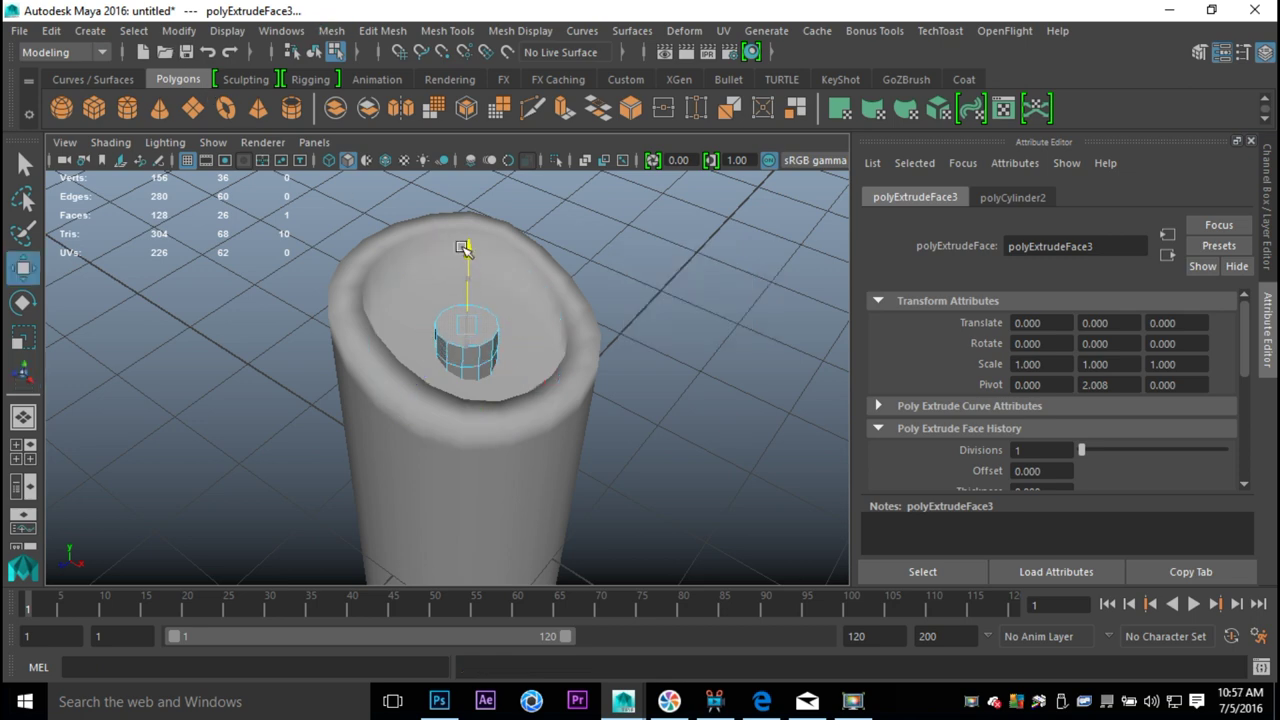
Tilt the wick's top face slightly, and extrude it upward with a small shift along X.
{"action": "left_click_drag", "start_coordinate": [500, 362], "coordinate": [537, 337], "text": "alt"}
{"action": "key", "text": "e"}
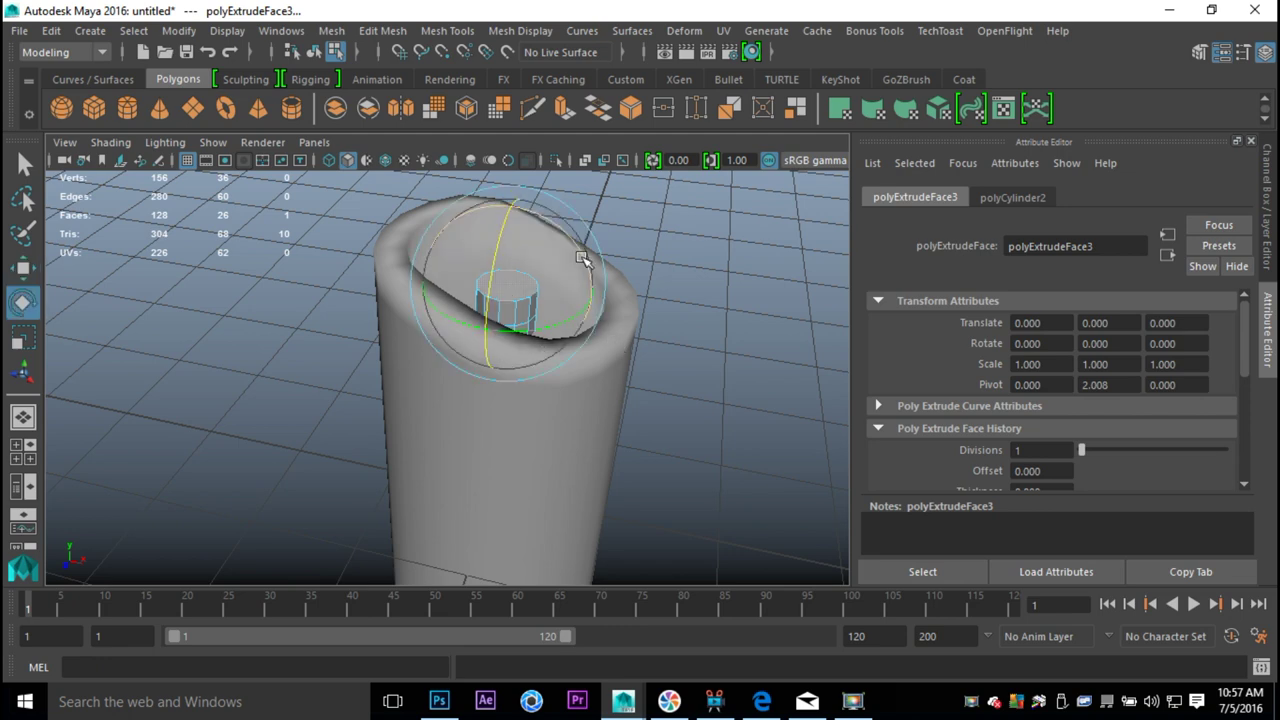
{"action": "left_click_drag", "start_coordinate": [580, 250], "coordinate": [574, 286]}
{"action": "key", "text": "ctrl+e"}
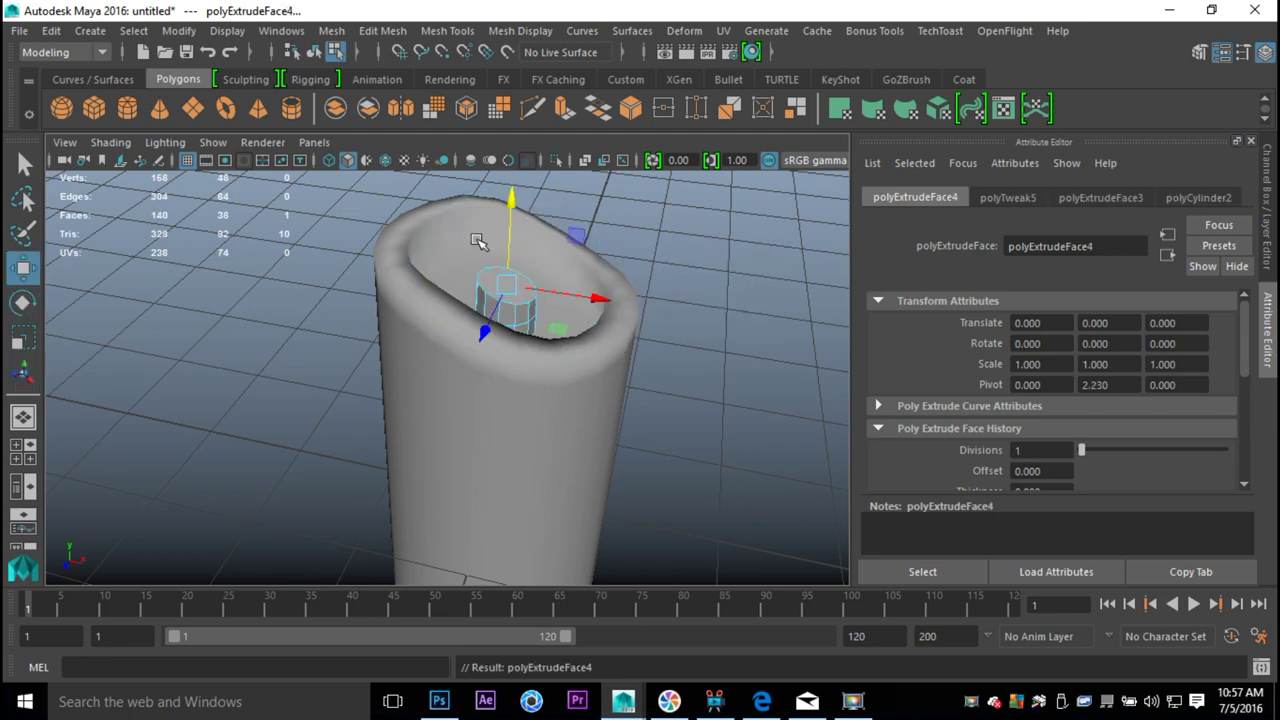
{"action": "left_click_drag", "start_coordinate": [510, 213], "coordinate": [553, 224]}
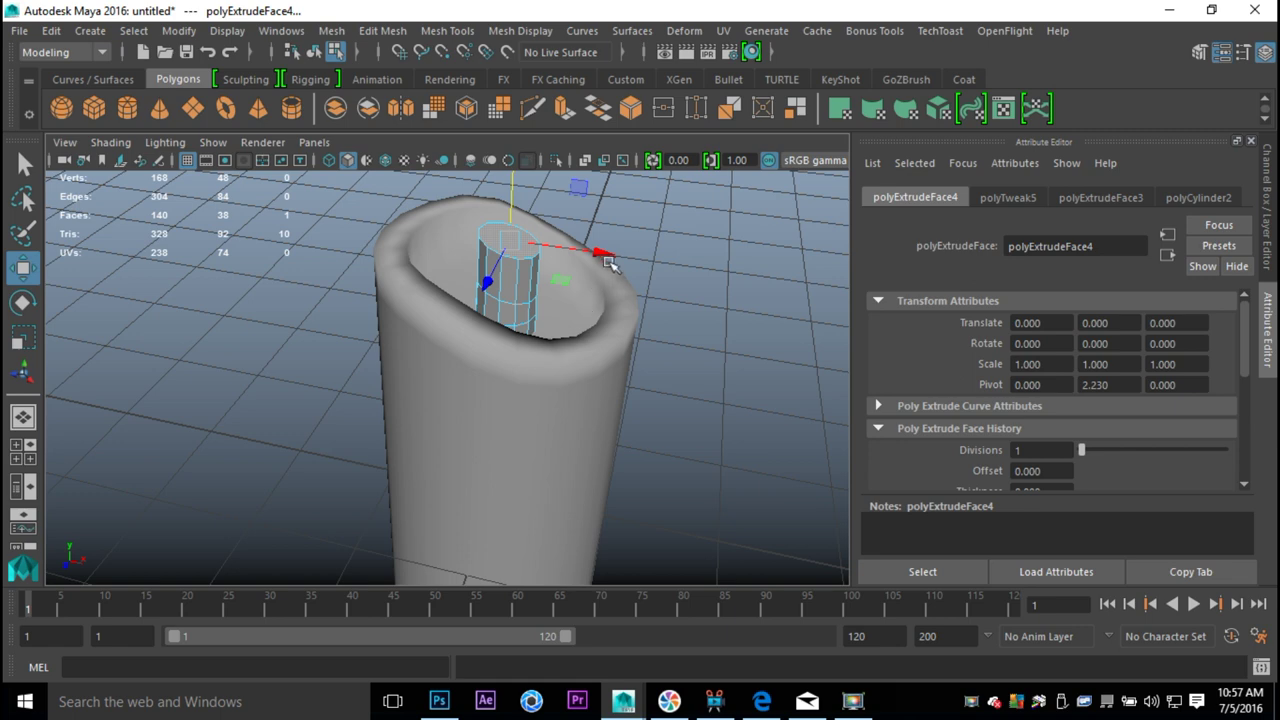
{"action": "left_click_drag", "start_coordinate": [601, 252], "coordinate": [607, 256]}
Extrude the wick's top face again, raise it, and shift and tilt it to begin the bend.
{"action": "key", "text": "ctrl+e"}
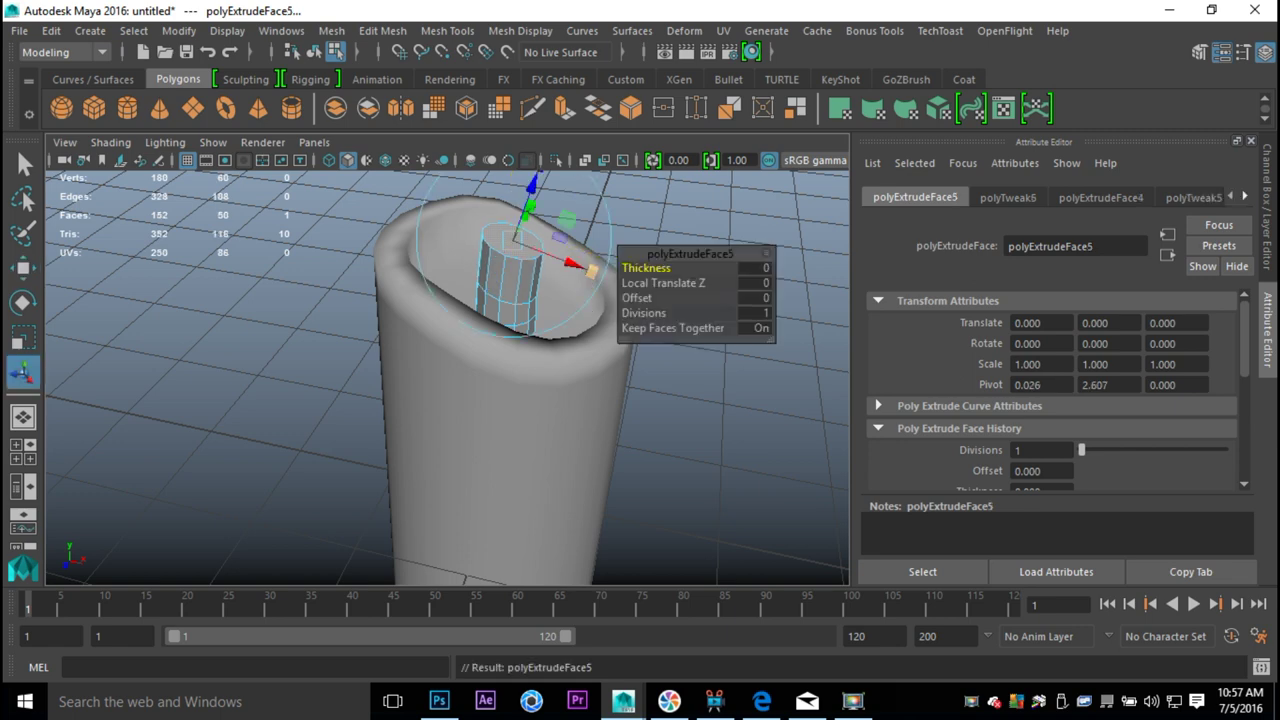
{"action": "left_click_drag", "start_coordinate": [516, 206], "coordinate": [530, 180]}
{"action": "left_click", "coordinate": [543, 223]}
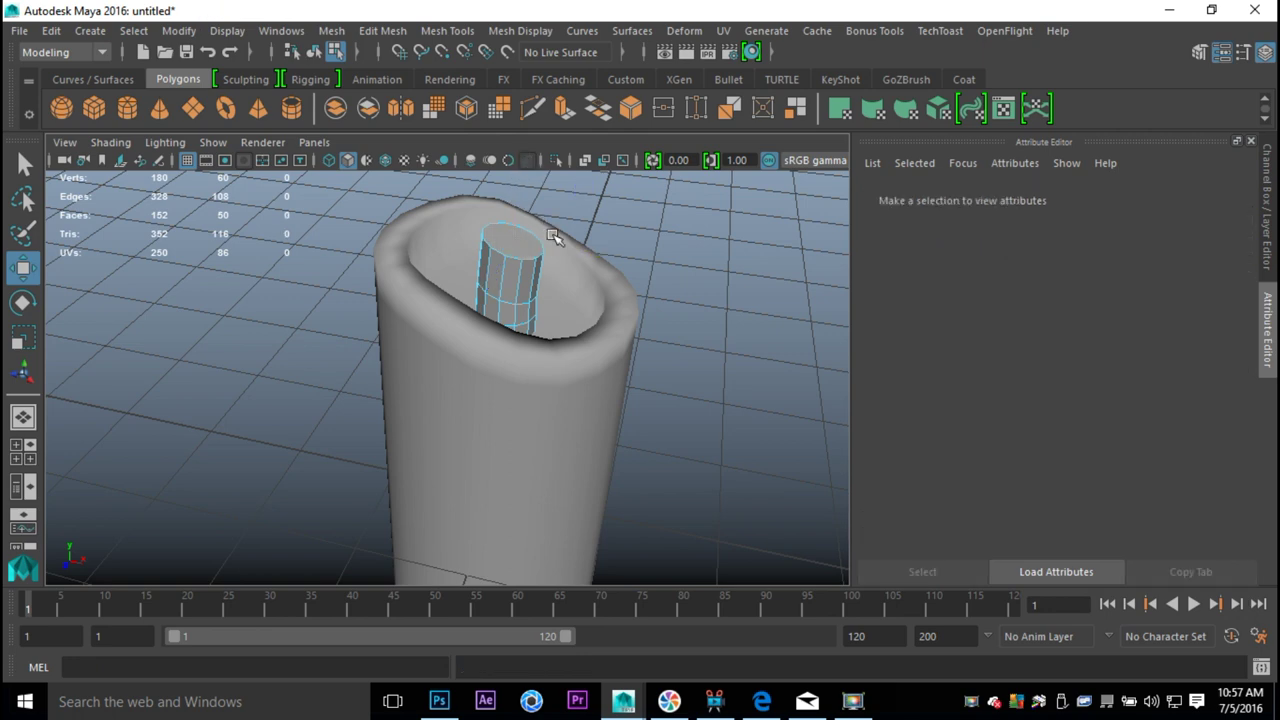
{"action": "left_click_drag", "start_coordinate": [563, 263], "coordinate": [569, 357], "text": "alt"}
{"action": "key", "text": "ctrl+z"}
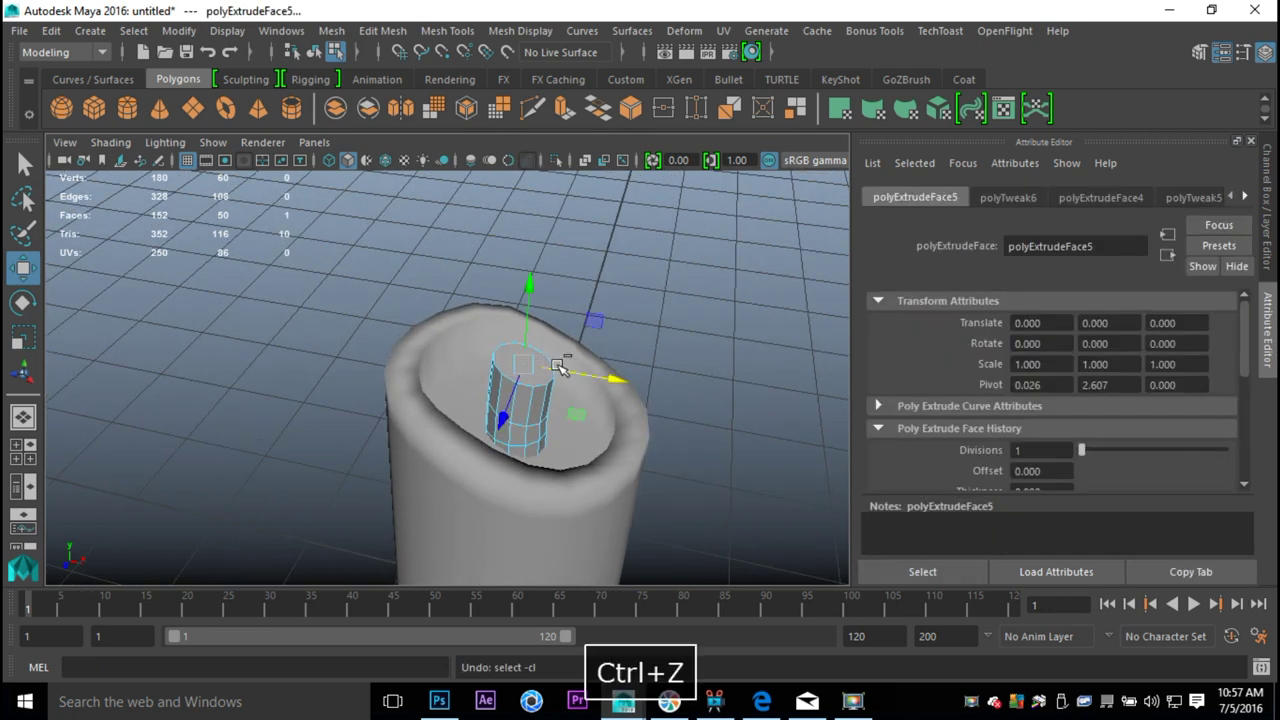
{"action": "left_click_drag", "start_coordinate": [535, 289], "coordinate": [538, 244]}
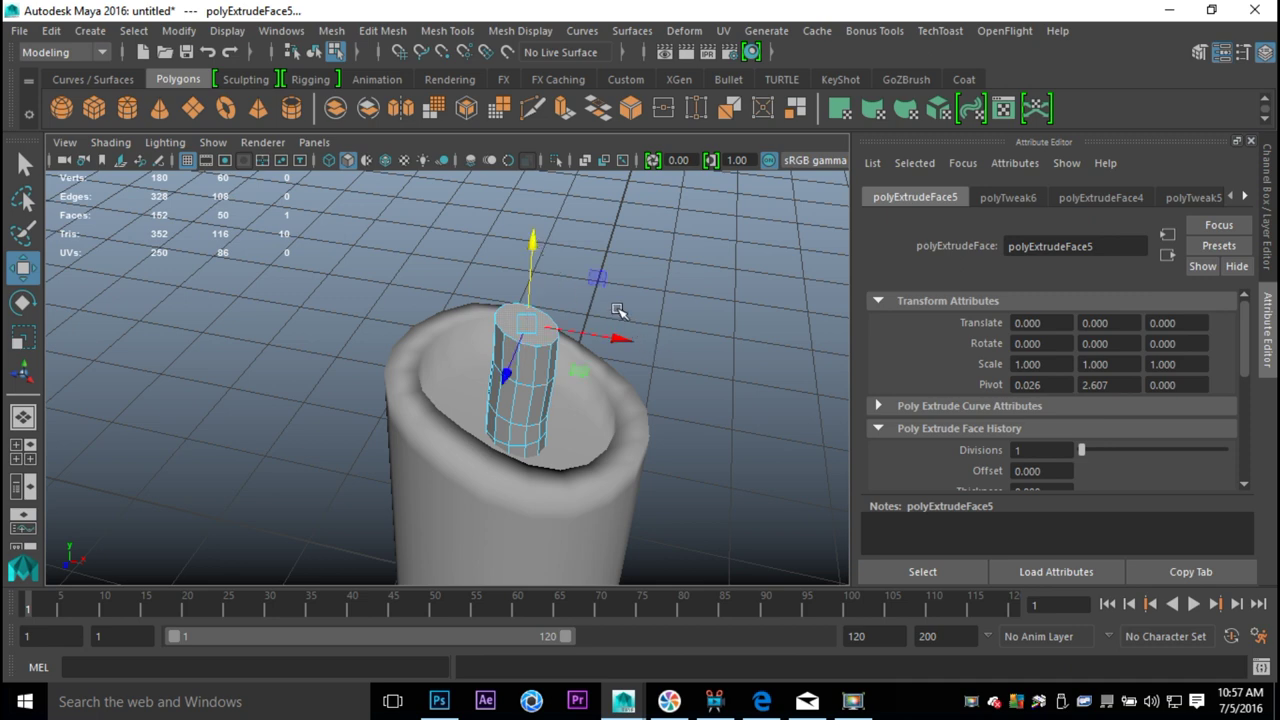
{"action": "left_click_drag", "start_coordinate": [626, 342], "coordinate": [626, 324]}
{"action": "key", "text": "e"}
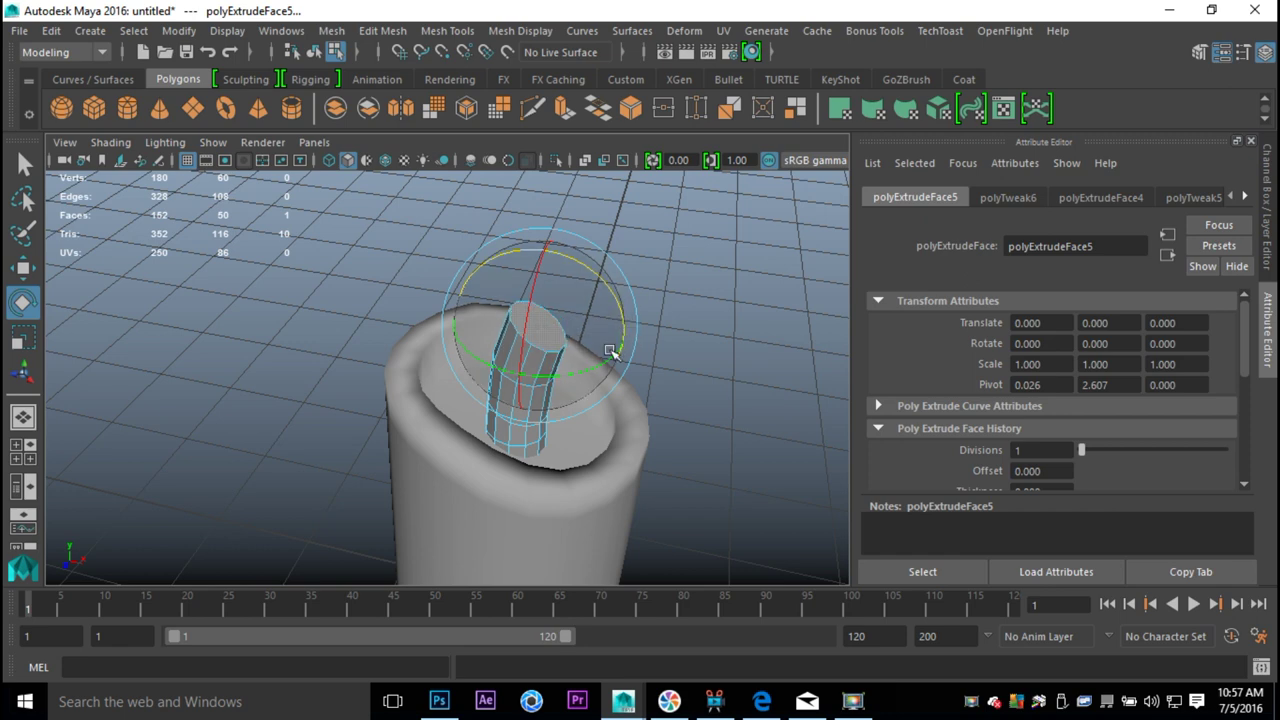
Extrude one more section up and outward along X, adjusting the tilt of its end face to continue the wick's curve.
{"action": "key", "text": "ctrl+e"}
{"action": "key", "text": "w"}
{"action": "left_click_drag", "start_coordinate": [545, 245], "coordinate": [552, 172]}
{"action": "left_click_drag", "start_coordinate": [626, 274], "coordinate": [652, 298]}
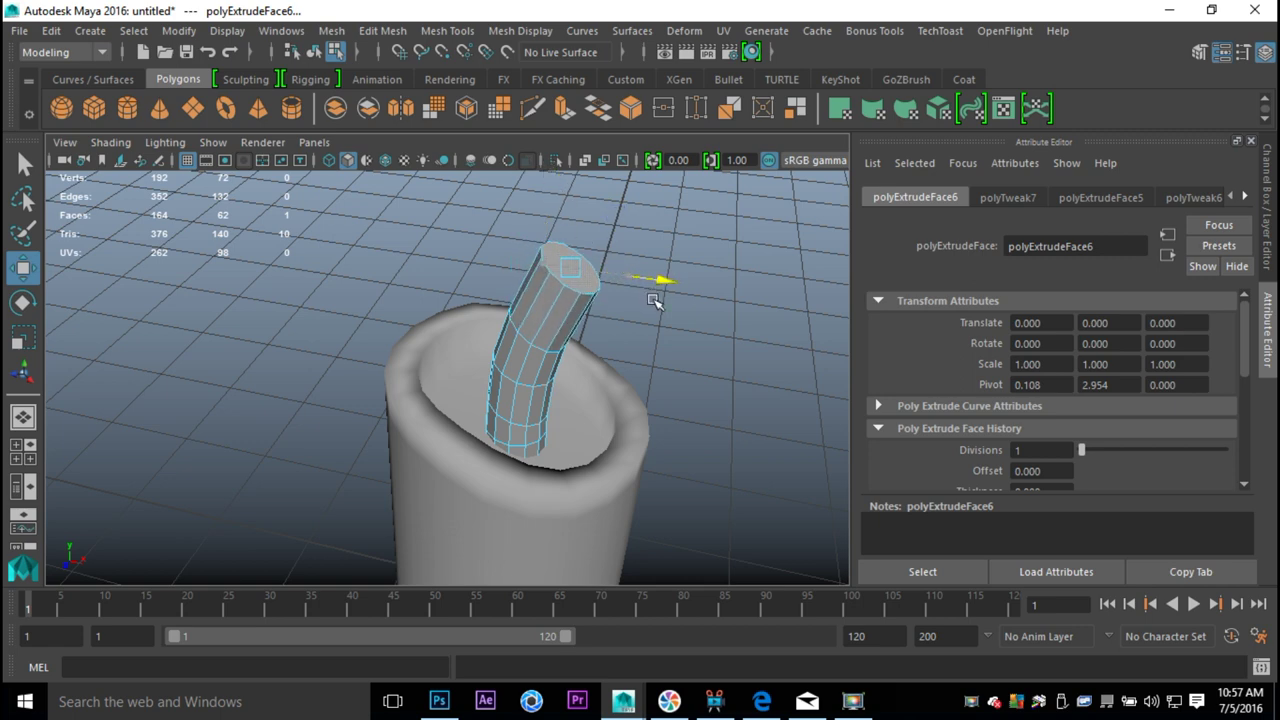
{"action": "key", "text": "e"}
{"action": "left_click_drag", "start_coordinate": [650, 240], "coordinate": [655, 258]}
{"action": "left_click", "coordinate": [740, 354]}
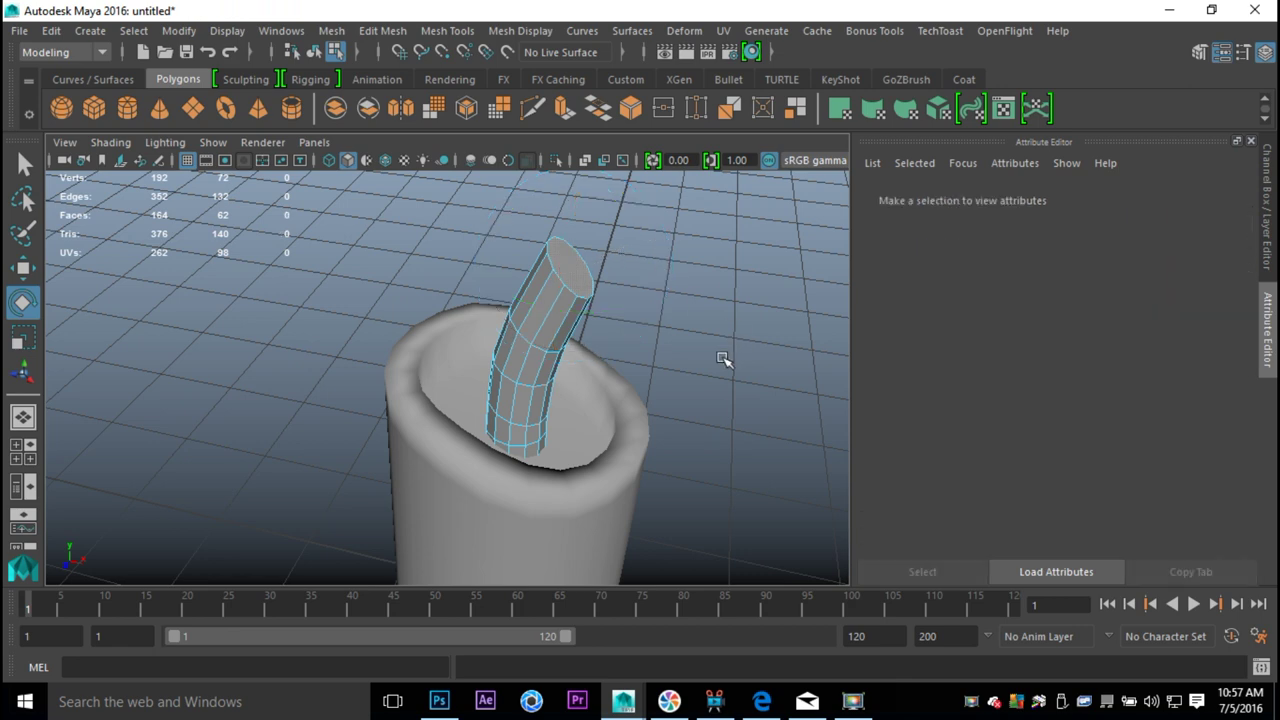
Select the whole wick as an object, scale it down uniformly and raise it above the recess floor.
{"action": "right_click_drag", "start_coordinate": [563, 180], "coordinate": [609, 191]}
{"action": "left_click", "coordinate": [569, 283]}
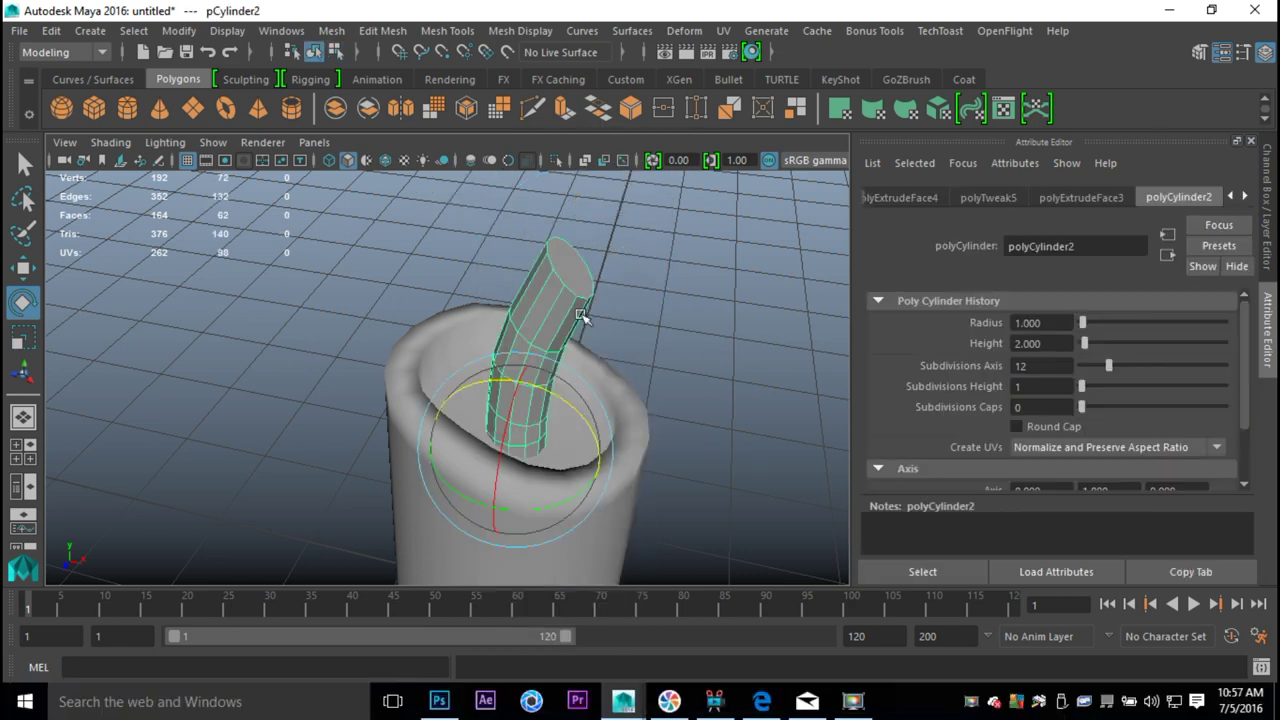
{"action": "key", "text": "t"}
{"action": "left_click_drag", "start_coordinate": [520, 452], "coordinate": [571, 509]}
{"action": "scroll", "coordinate": [575, 512], "scroll_direction": "up", "scroll_amount": 5}
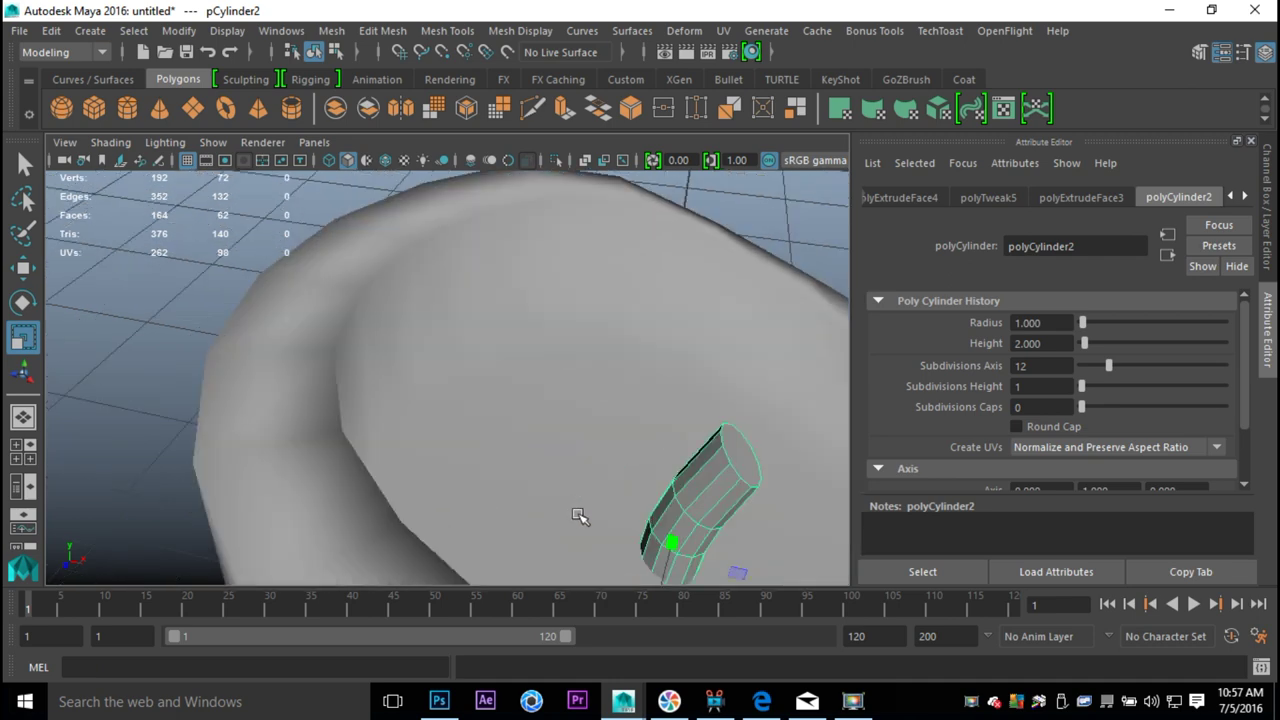
{"action": "key", "text": "w"}
{"action": "scroll", "coordinate": [663, 462], "scroll_direction": "down", "scroll_amount": 5}
{"action": "left_click_drag", "start_coordinate": [519, 383], "coordinate": [537, 290]}
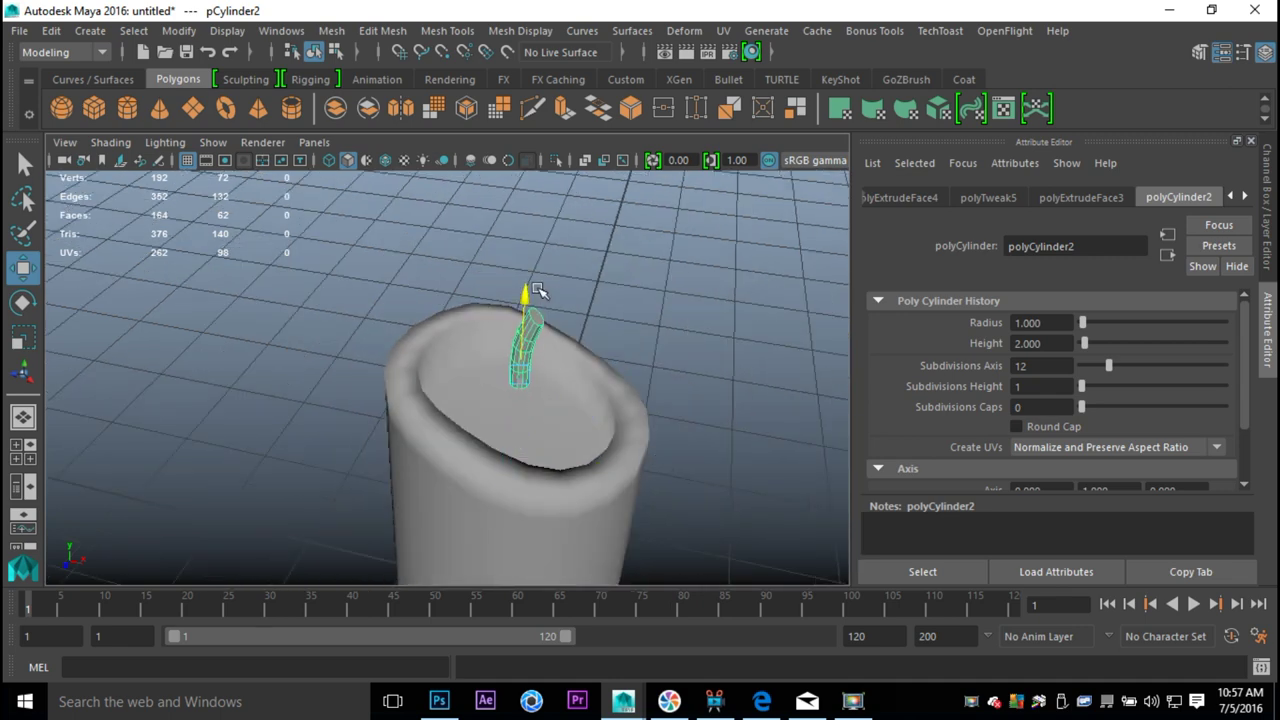
Select the wick's bottom ring of vertices and move it down to stretch the wick into the recess.
{"action": "scroll", "coordinate": [551, 423], "scroll_direction": "up", "scroll_amount": 10}
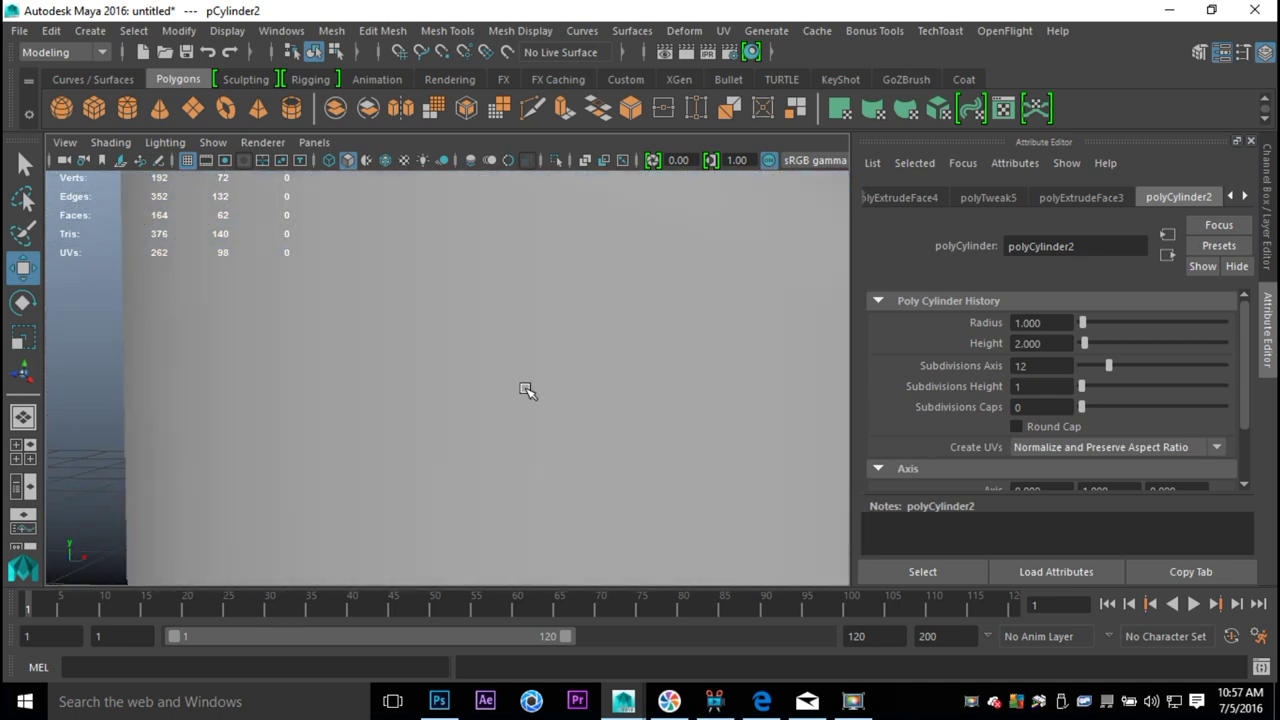
{"action": "left_click_drag", "start_coordinate": [568, 365], "coordinate": [484, 388], "text": "alt"}
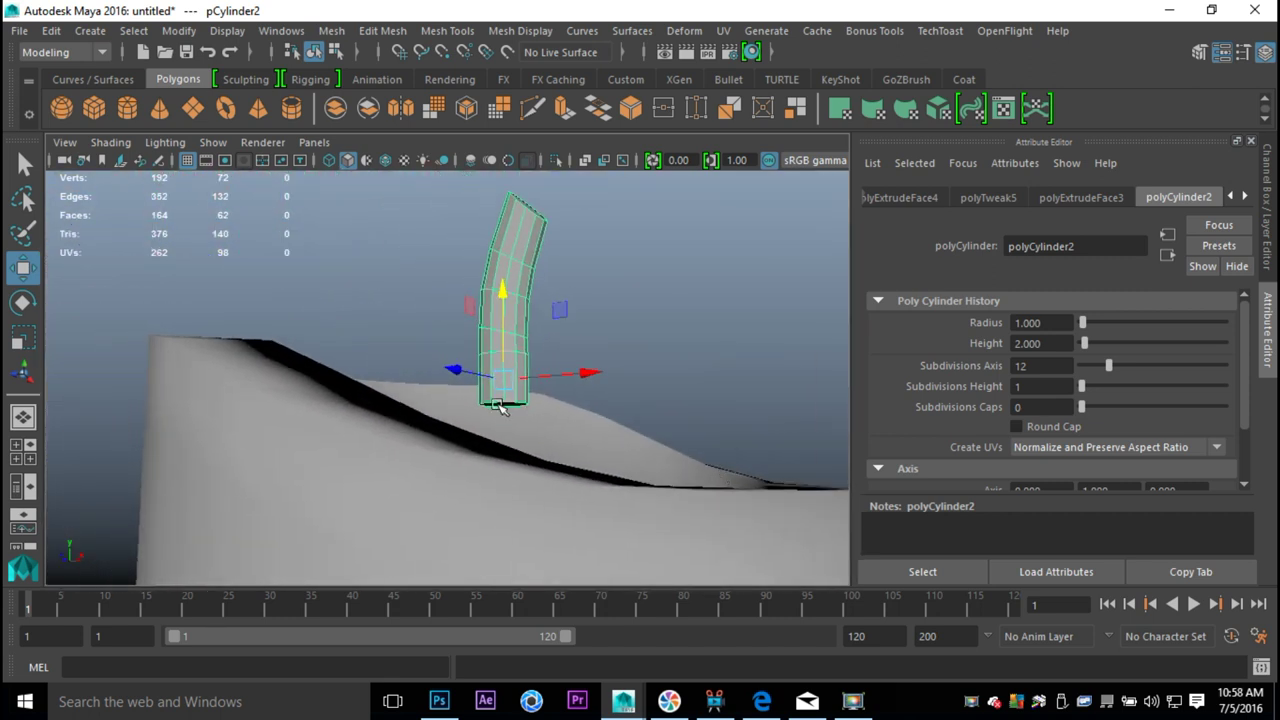
{"action": "right_click", "coordinate": [500, 190]}
{"action": "left_click", "coordinate": [408, 206]}
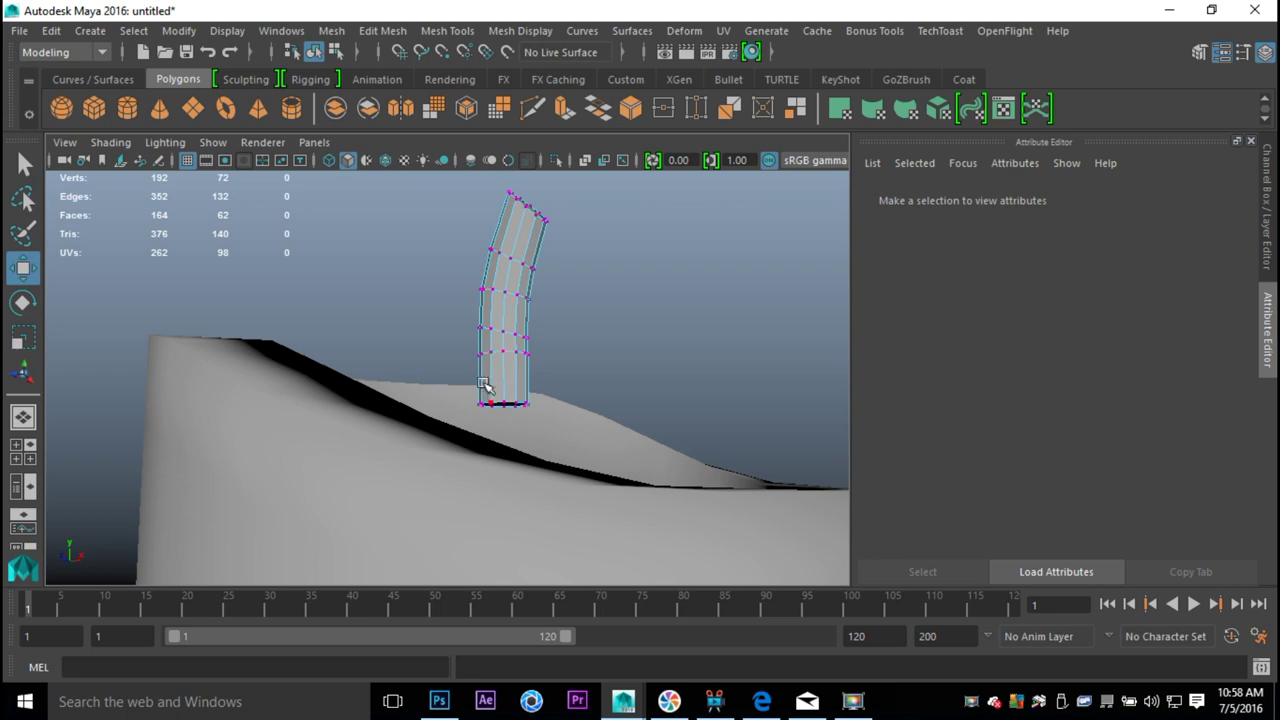
{"action": "left_click_drag", "start_coordinate": [487, 390], "coordinate": [614, 447]}
{"action": "left_click_drag", "start_coordinate": [513, 338], "coordinate": [521, 390]}
{"action": "left_click_drag", "start_coordinate": [626, 363], "coordinate": [453, 381], "text": "alt"}
{"action": "left_click_drag", "start_coordinate": [470, 310], "coordinate": [510, 320], "text": "alt"}
Insert six evenly spread edge loops around the straight lower part of the wick.
{"action": "left_click", "coordinate": [447, 30]}
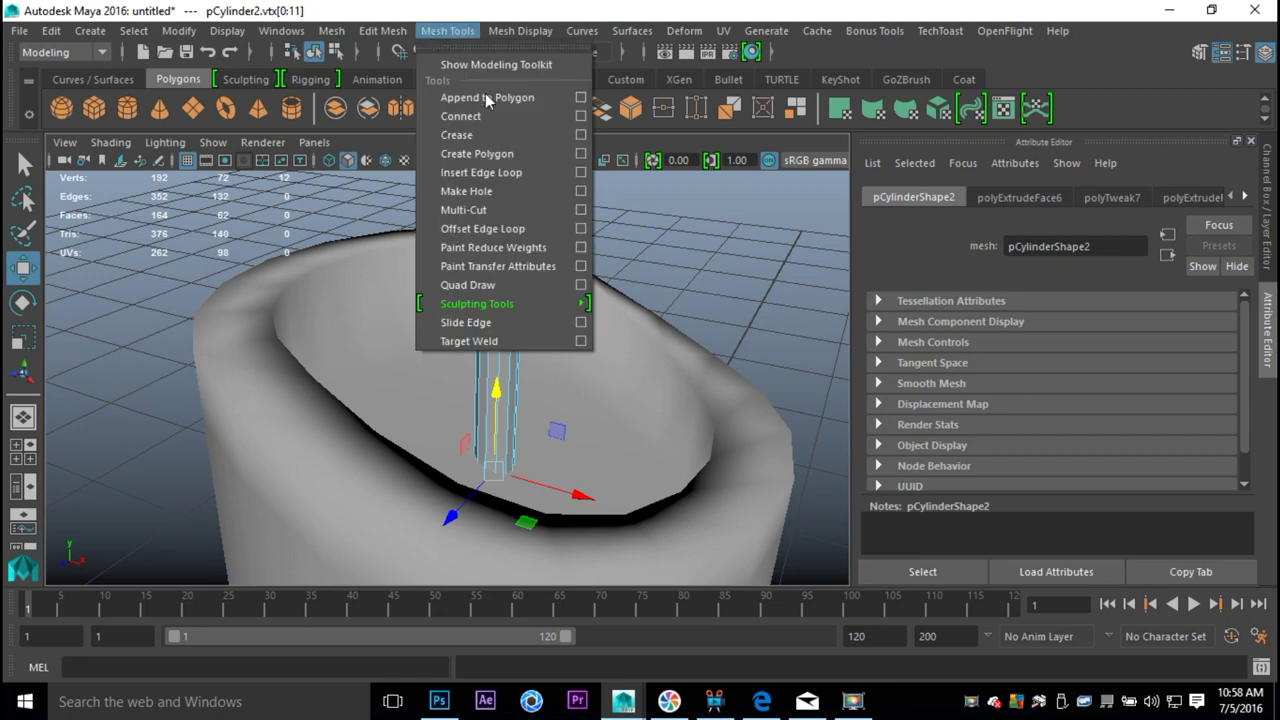
{"action": "left_click", "coordinate": [547, 174]}
{"action": "left_click", "coordinate": [501, 360]}
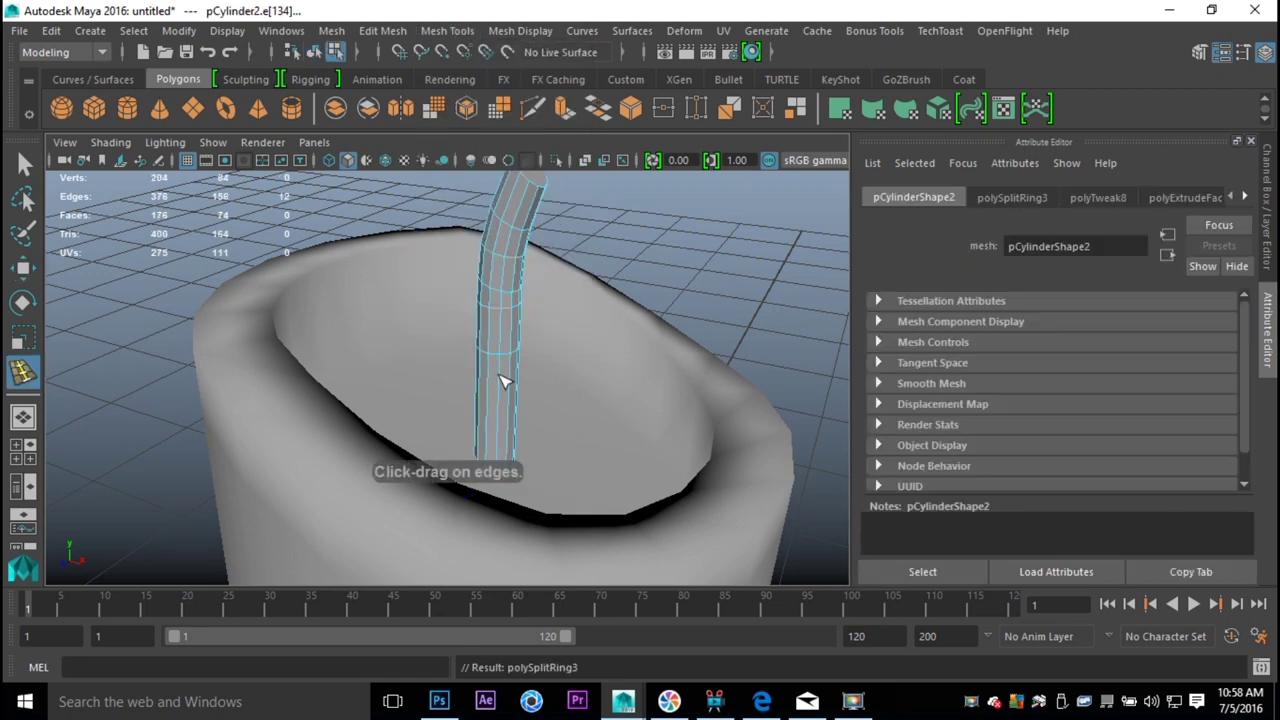
{"action": "left_click", "coordinate": [501, 393]}
{"action": "left_click", "coordinate": [496, 424]}
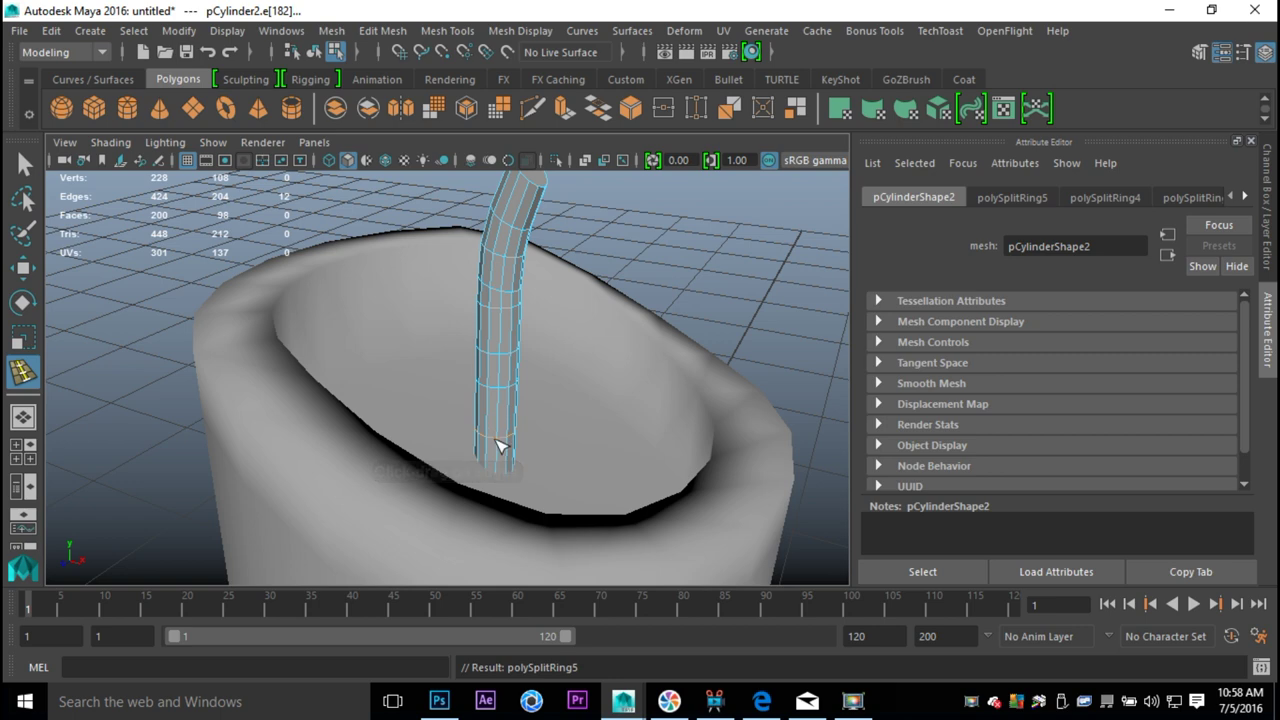
{"action": "left_click", "coordinate": [504, 424]}
{"action": "left_click", "coordinate": [508, 353]}
{"action": "key", "text": "ctrl+z"}
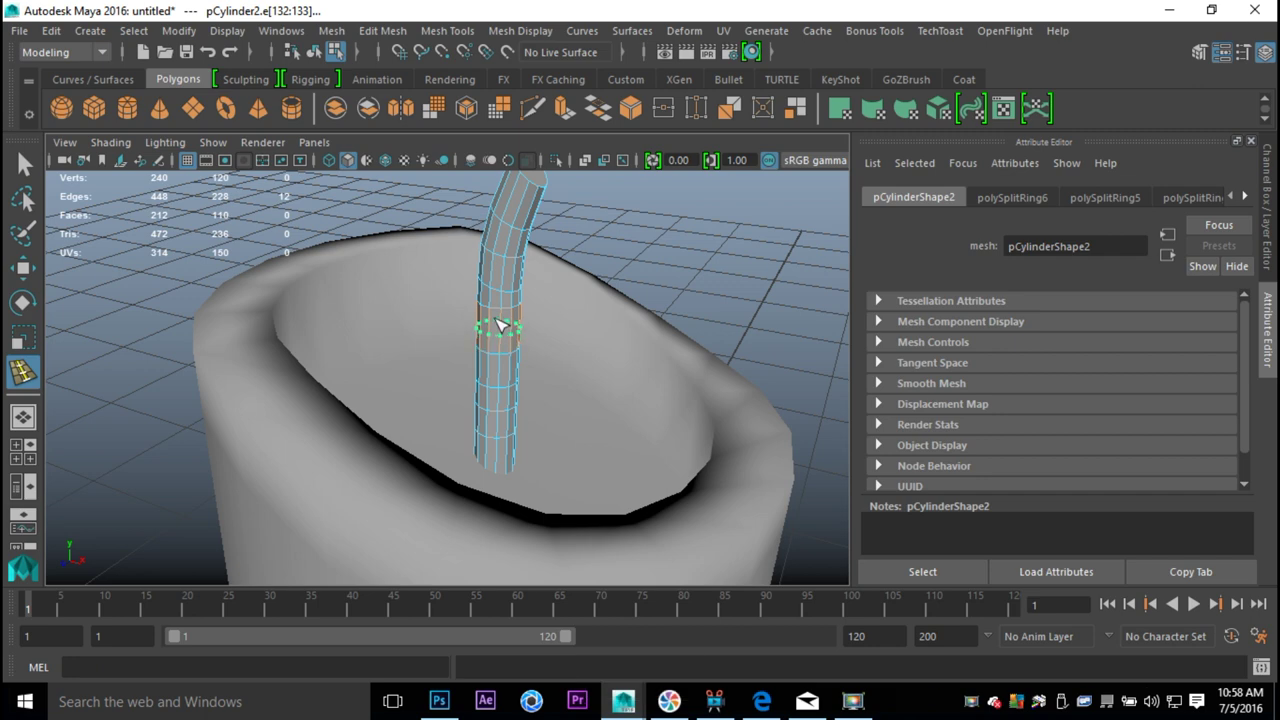
{"action": "left_click", "coordinate": [500, 324]}
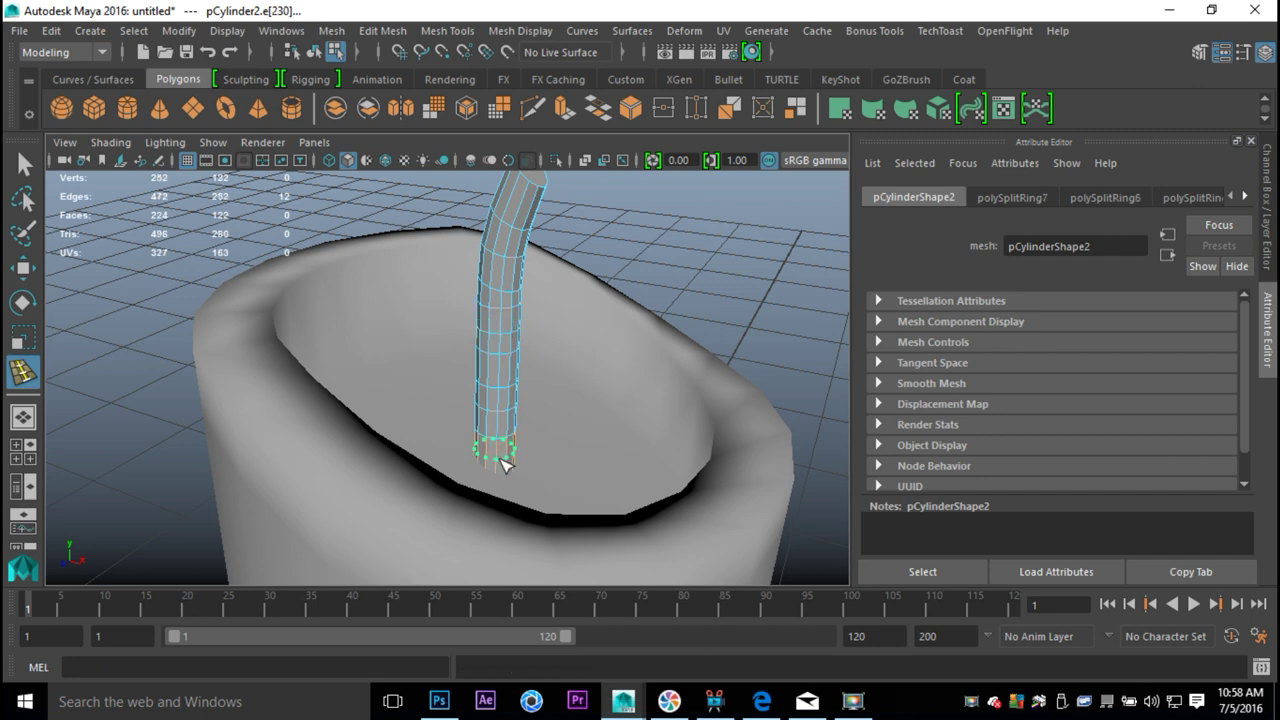
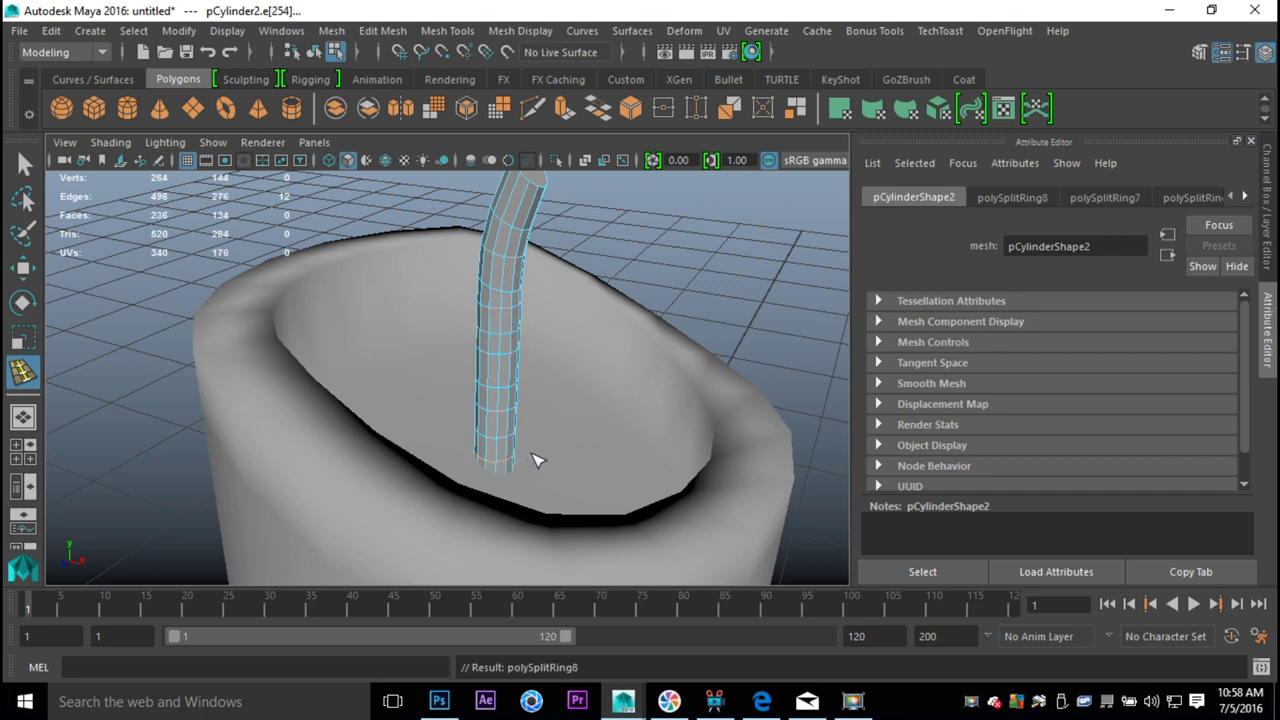
Scale the whole wick down slightly and lower it back to the floor of the candle's recess.
{"action": "left_click_drag", "start_coordinate": [547, 342], "coordinate": [587, 304], "text": "alt"}
{"action": "left_click", "coordinate": [706, 273]}
{"action": "right_click_drag", "start_coordinate": [706, 273], "coordinate": [557, 149], "text": "alt"}
{"action": "left_click", "coordinate": [482, 286]}
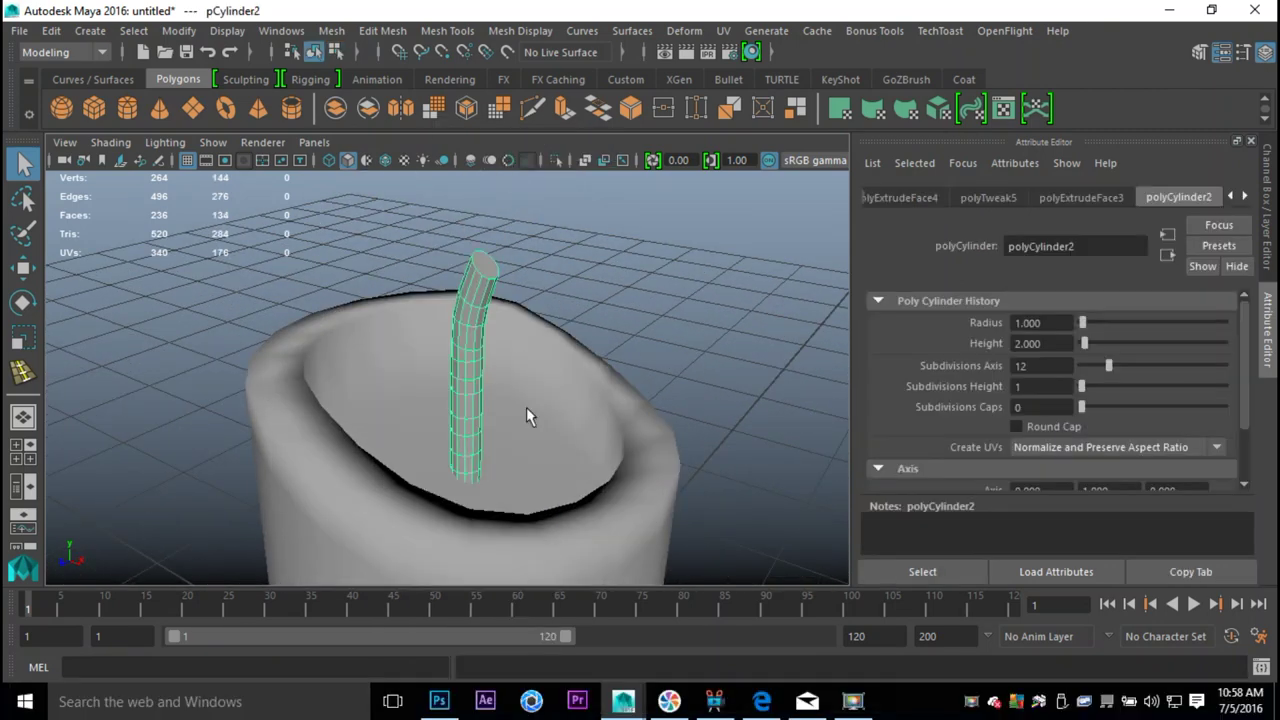
{"action": "key", "text": "r"}
{"action": "left_click_drag", "start_coordinate": [468, 373], "coordinate": [490, 388]}
{"action": "key", "text": "w"}
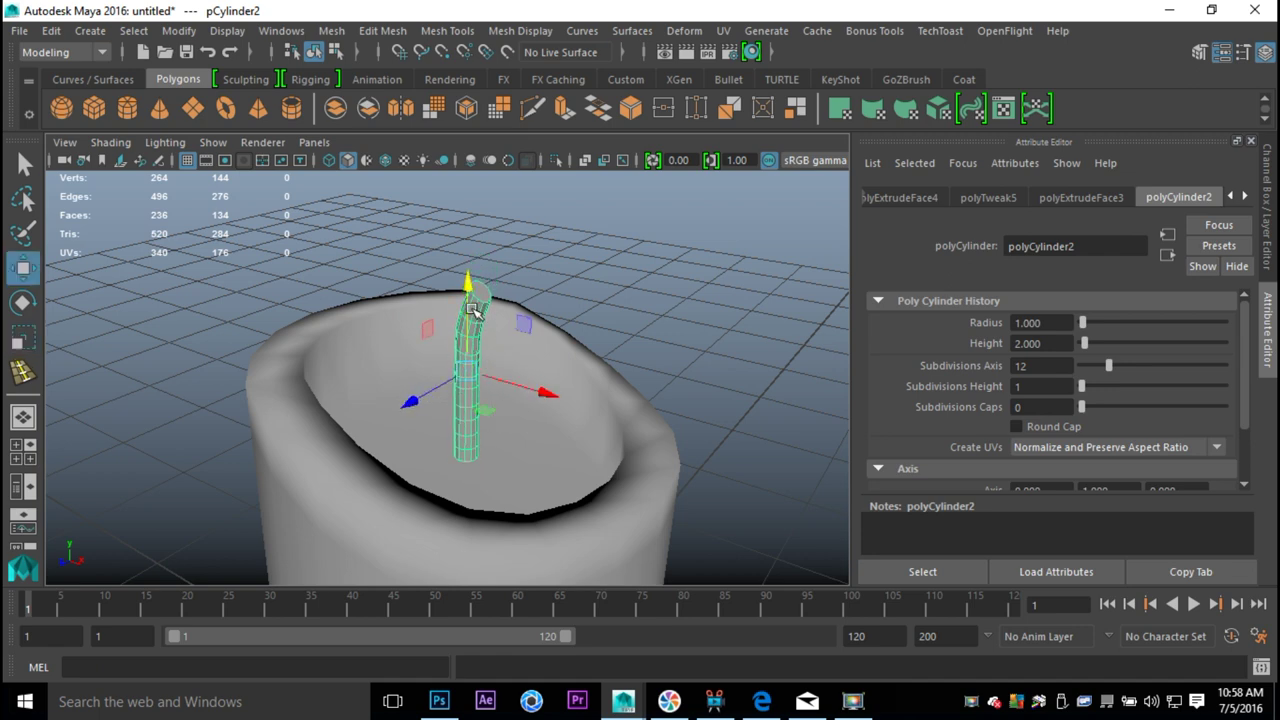
{"action": "left_click_drag", "start_coordinate": [471, 286], "coordinate": [476, 316]}
{"action": "left_click", "coordinate": [594, 271]}
Create a polygon sphere and raise it in Y until it floats above the candle.
{"action": "scroll", "coordinate": [594, 271], "scroll_direction": "down", "scroll_amount": 3}
{"action": "left_click_drag", "start_coordinate": [594, 271], "coordinate": [560, 260], "text": "alt"}
{"action": "scroll", "coordinate": [650, 326], "scroll_direction": "down", "scroll_amount": 3}
{"action": "left_click_drag", "start_coordinate": [650, 326], "coordinate": [614, 420], "text": "alt"}
{"action": "left_click", "coordinate": [61, 108]}
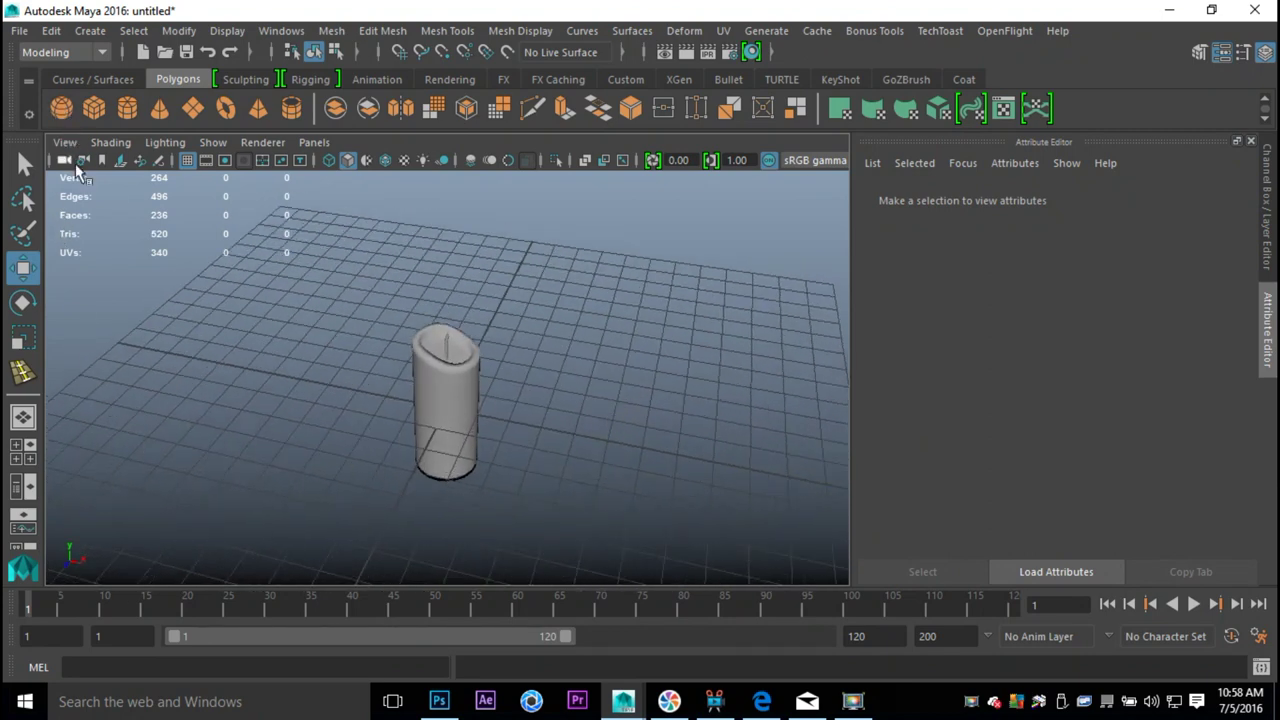
{"action": "left_click_drag", "start_coordinate": [443, 334], "coordinate": [445, 187]}
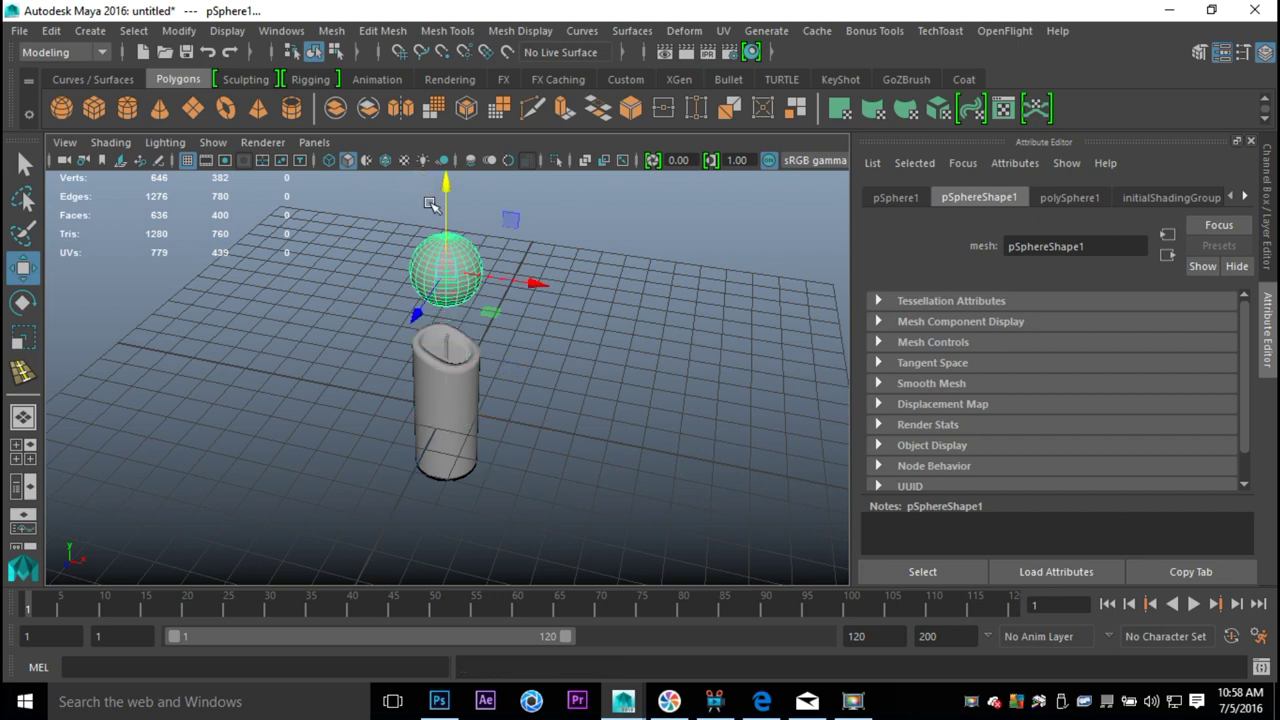
Set the sphere's axis subdivisions to 12 and its height subdivisions to 12.
{"action": "left_click", "coordinate": [895, 198]}
{"action": "left_click", "coordinate": [1070, 197]}
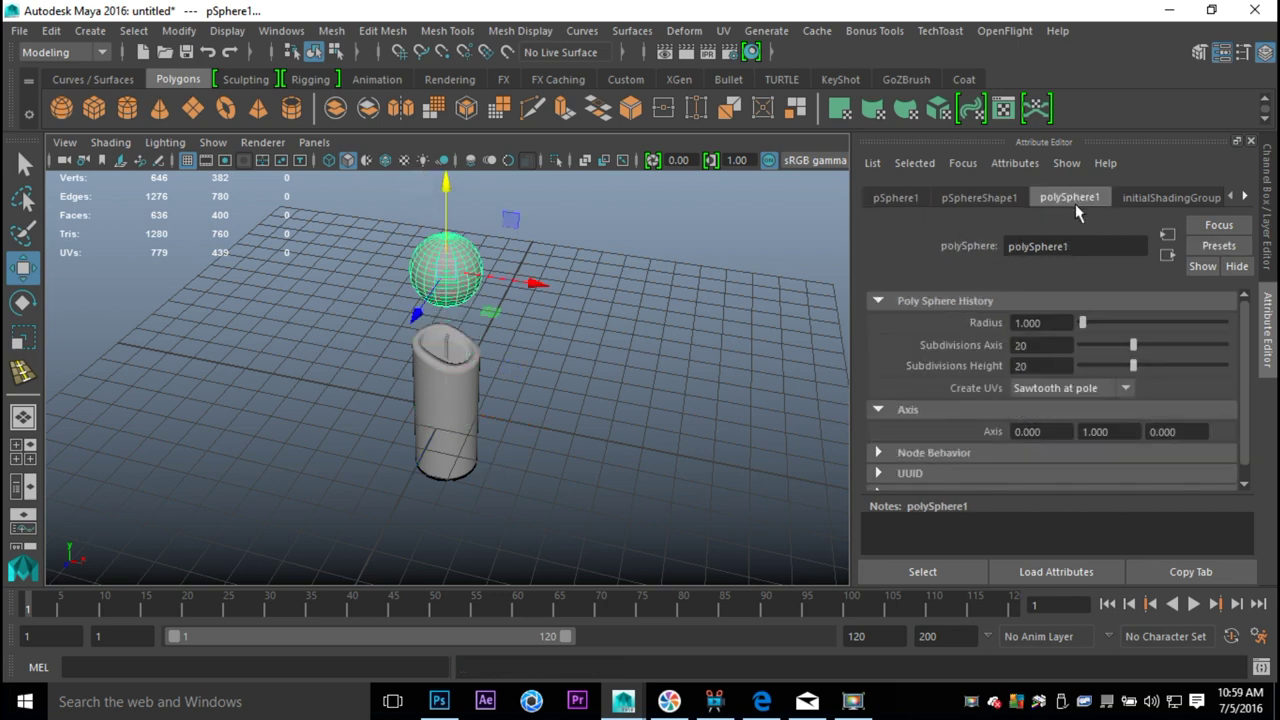
{"action": "double_click", "coordinate": [1060, 344]}
{"action": "type", "text": "12"}
{"action": "left_click", "coordinate": [1013, 368]}
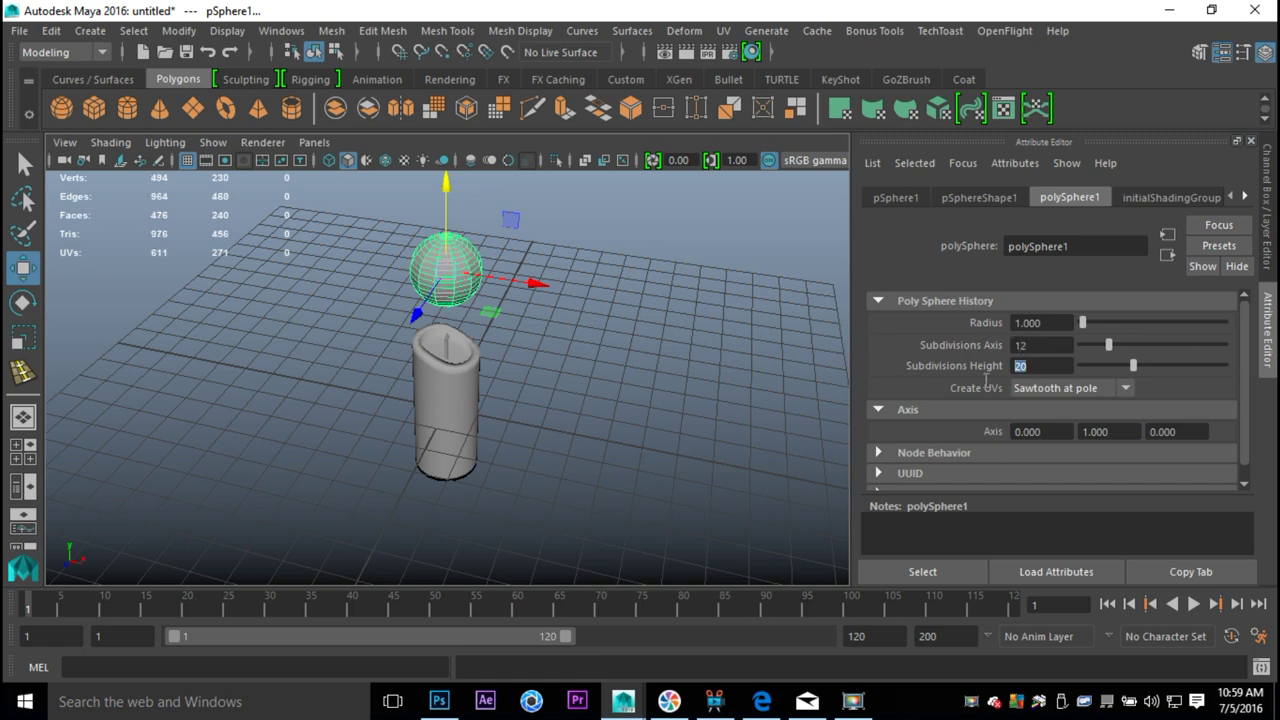
{"action": "type", "text": "12"}
{"action": "key", "text": "Return"}
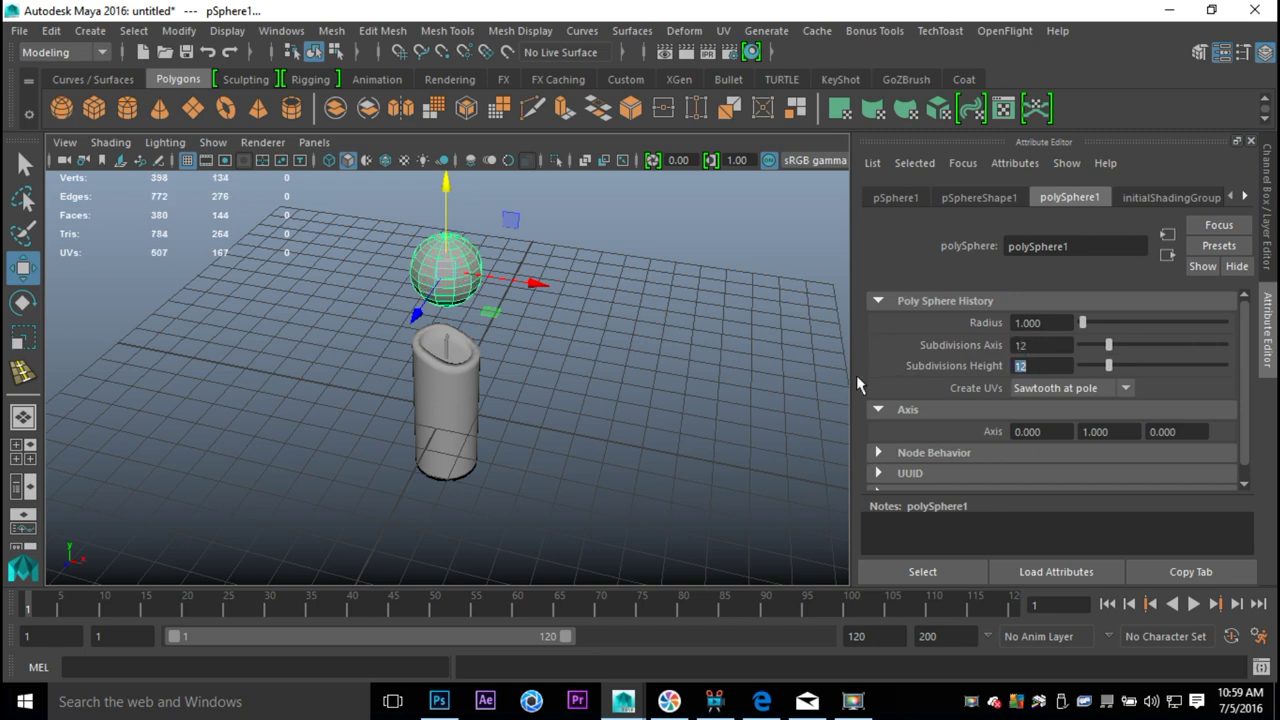
Pull the sphere's top vertex upward with soft selection to stretch the sphere into an egg shape.
{"action": "key", "text": "f"}
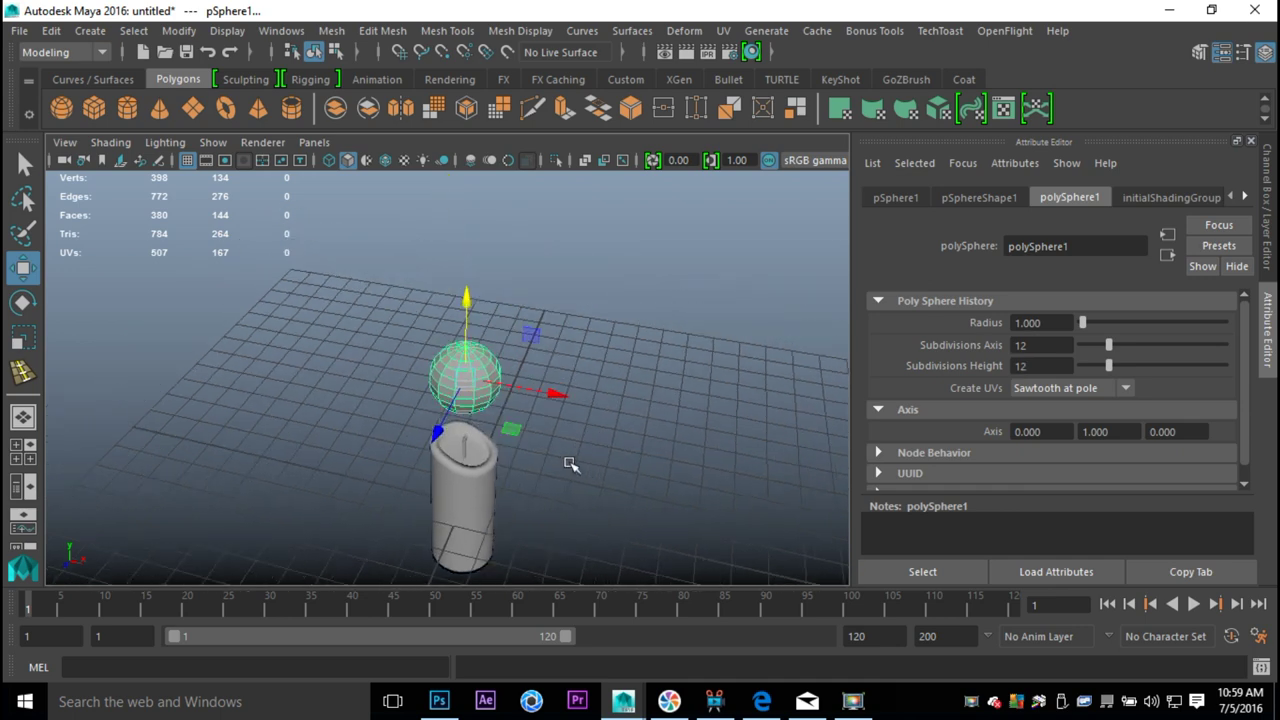
{"action": "right_click_drag", "start_coordinate": [524, 267], "coordinate": [425, 178]}
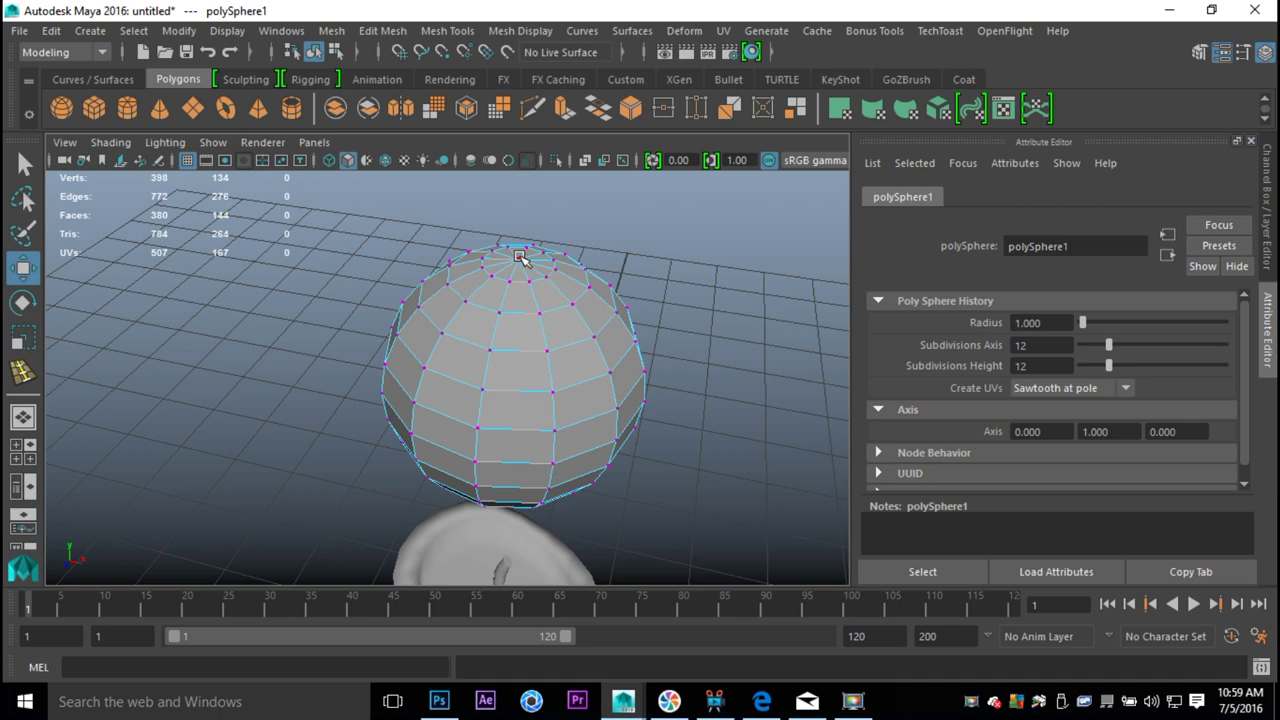
{"action": "left_click", "coordinate": [520, 258]}
{"action": "scroll", "coordinate": [660, 372], "scroll_direction": "down", "scroll_amount": 5}
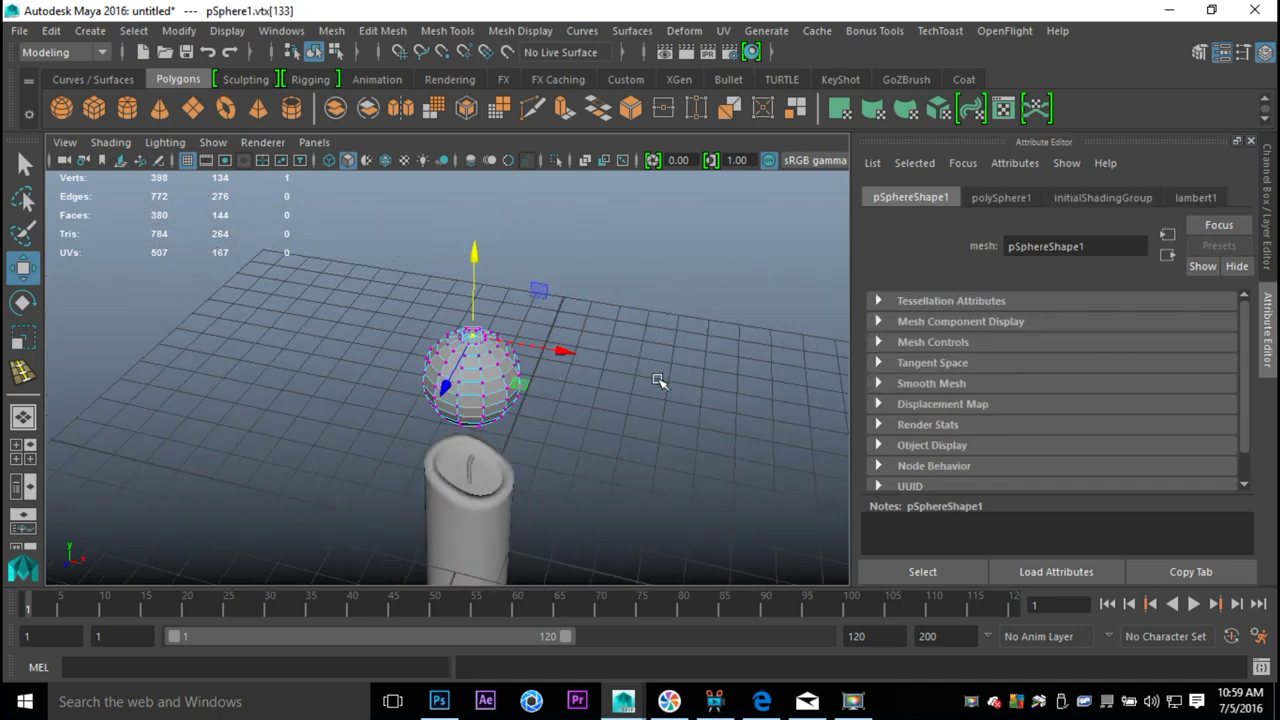
{"action": "key", "text": "b"}
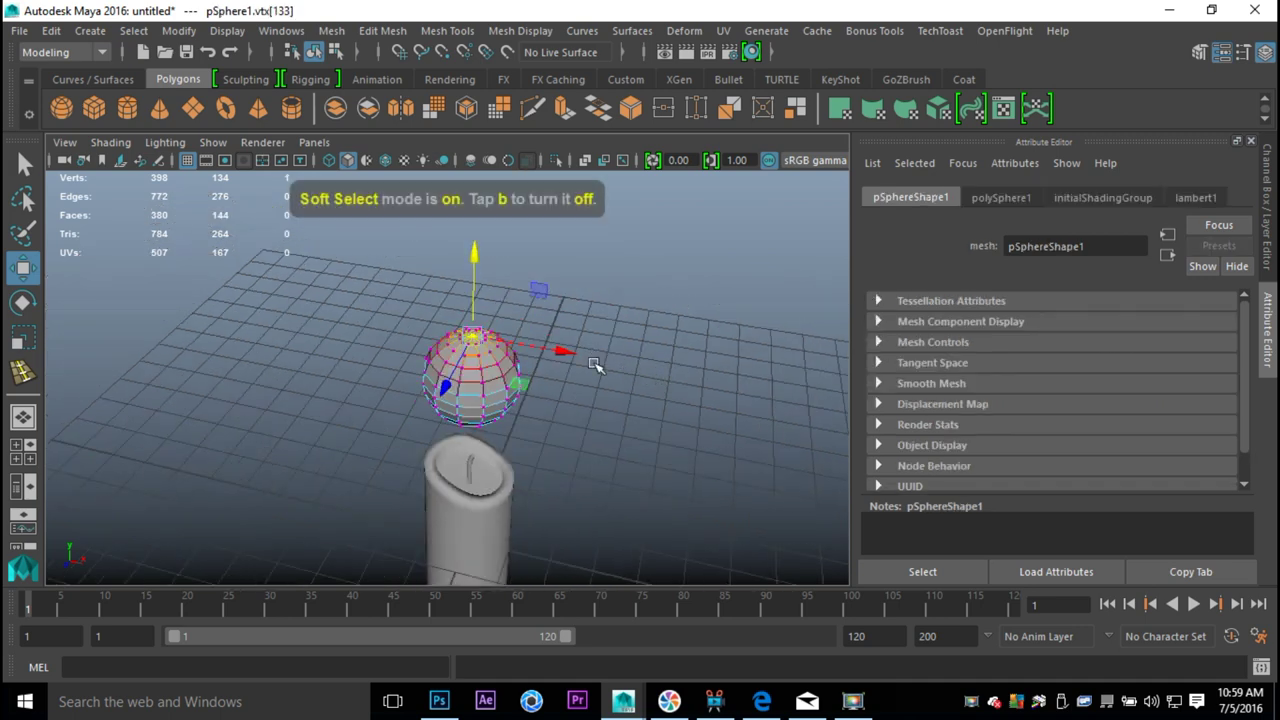
{"action": "key", "text": "b"}
{"action": "left_click_drag", "start_coordinate": [558, 382], "coordinate": [520, 330]}
{"action": "left_click_drag", "start_coordinate": [475, 245], "coordinate": [476, 200]}
{"action": "left_click", "coordinate": [638, 360]}
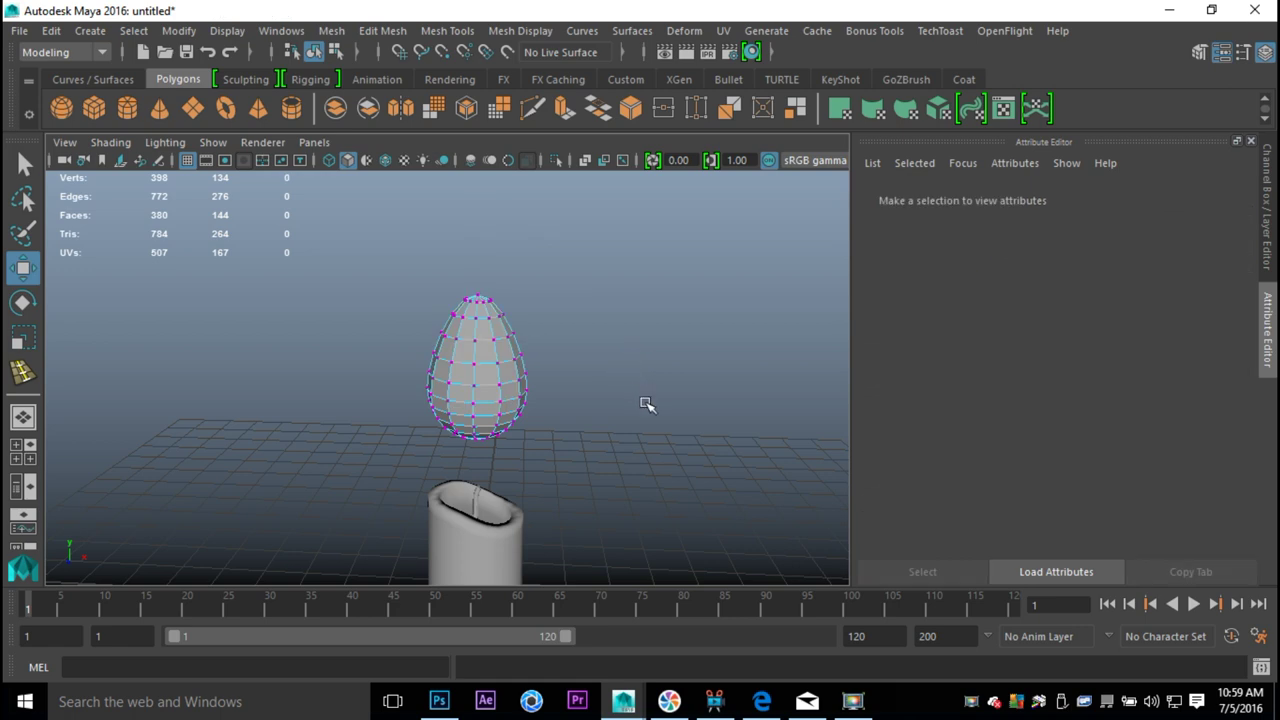
Pull the flame's top vertex upward with a smaller soft-selection falloff to form a pointed teardrop tip.
{"action": "scroll", "coordinate": [640, 370], "scroll_direction": "up", "scroll_amount": 5}
{"action": "middle_click_drag", "start_coordinate": [634, 337], "coordinate": [571, 434], "text": "alt"}
{"action": "left_click", "coordinate": [462, 336]}
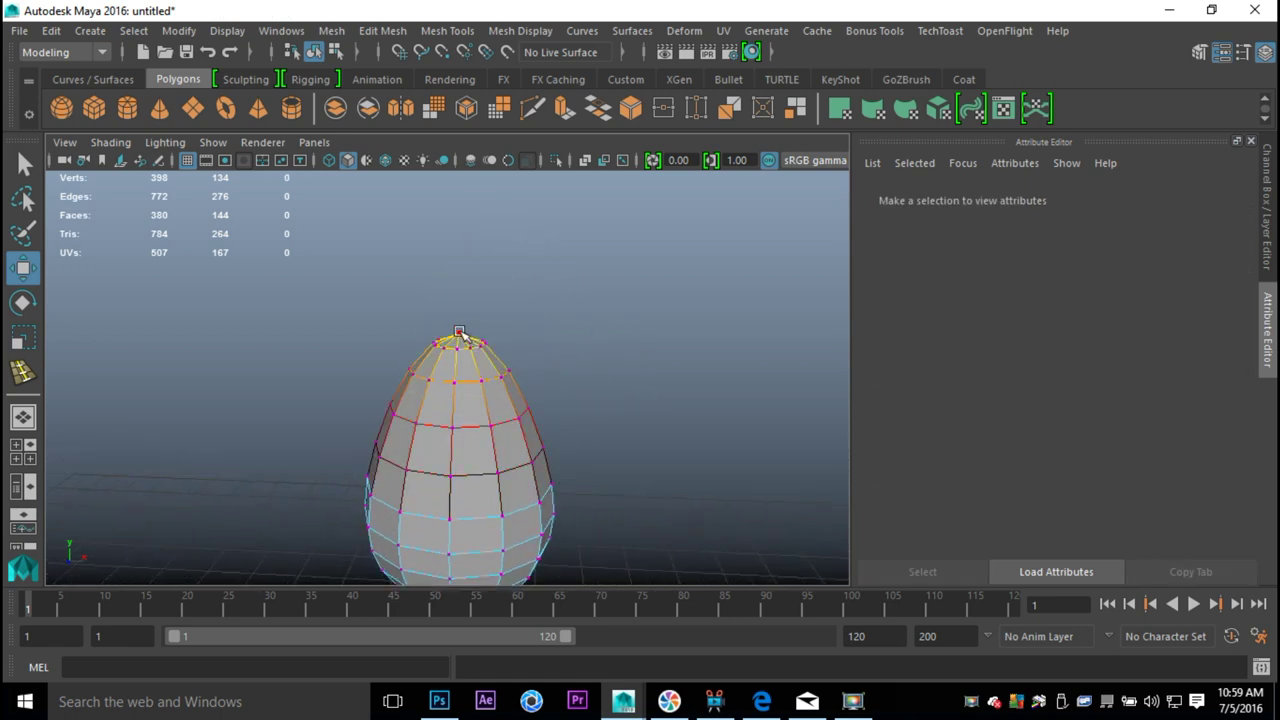
{"action": "left_click", "coordinate": [460, 334]}
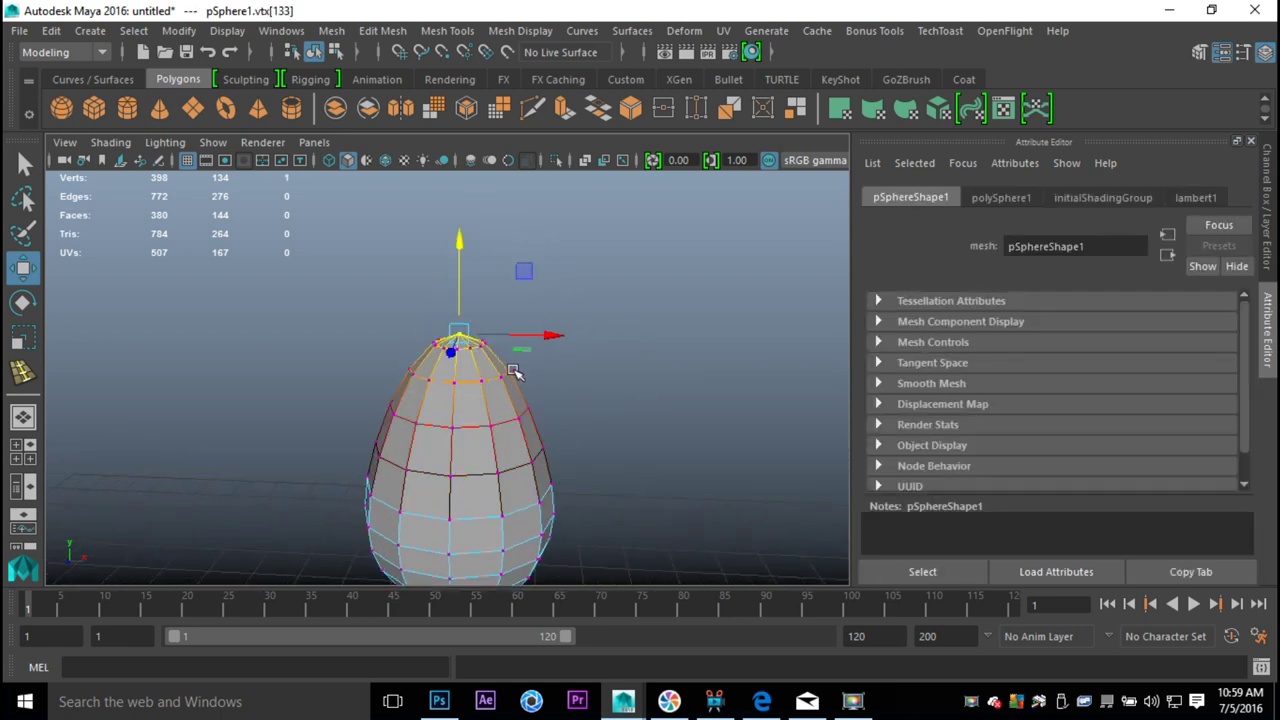
{"action": "left_click_drag", "start_coordinate": [569, 369], "coordinate": [505, 365]}
{"action": "left_click_drag", "start_coordinate": [460, 238], "coordinate": [457, 178]}
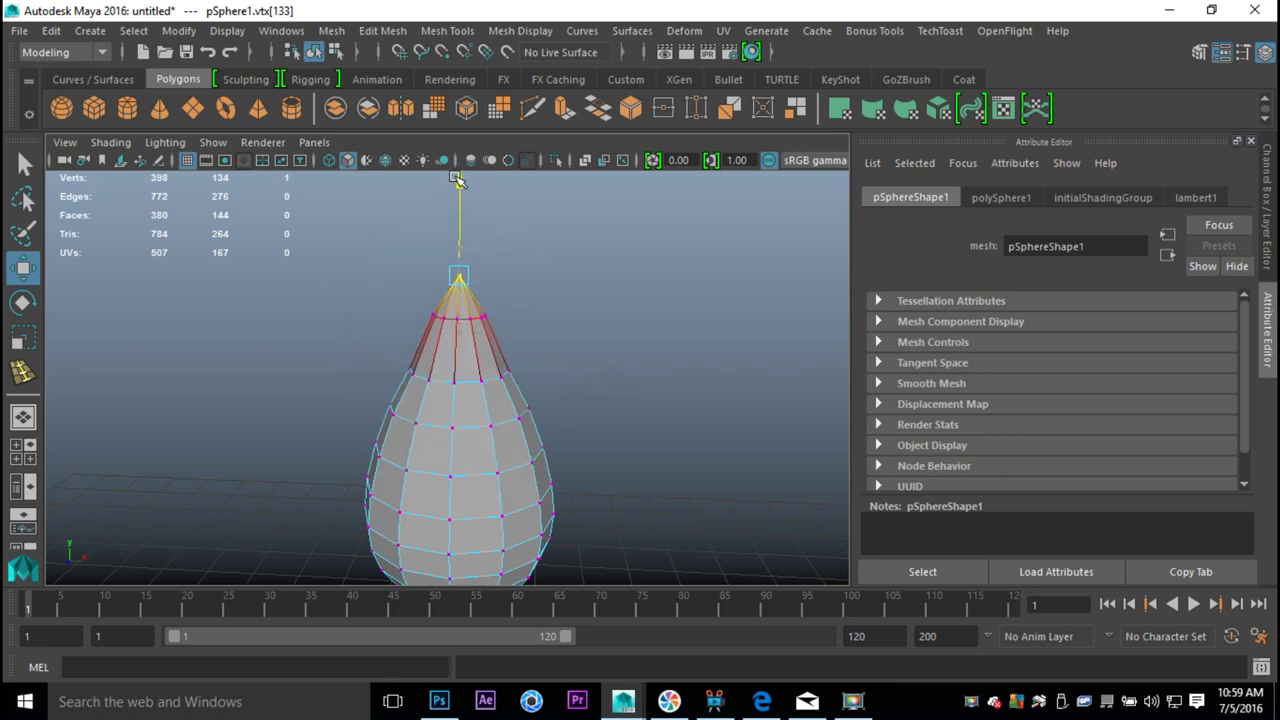
{"action": "left_click", "coordinate": [620, 366]}
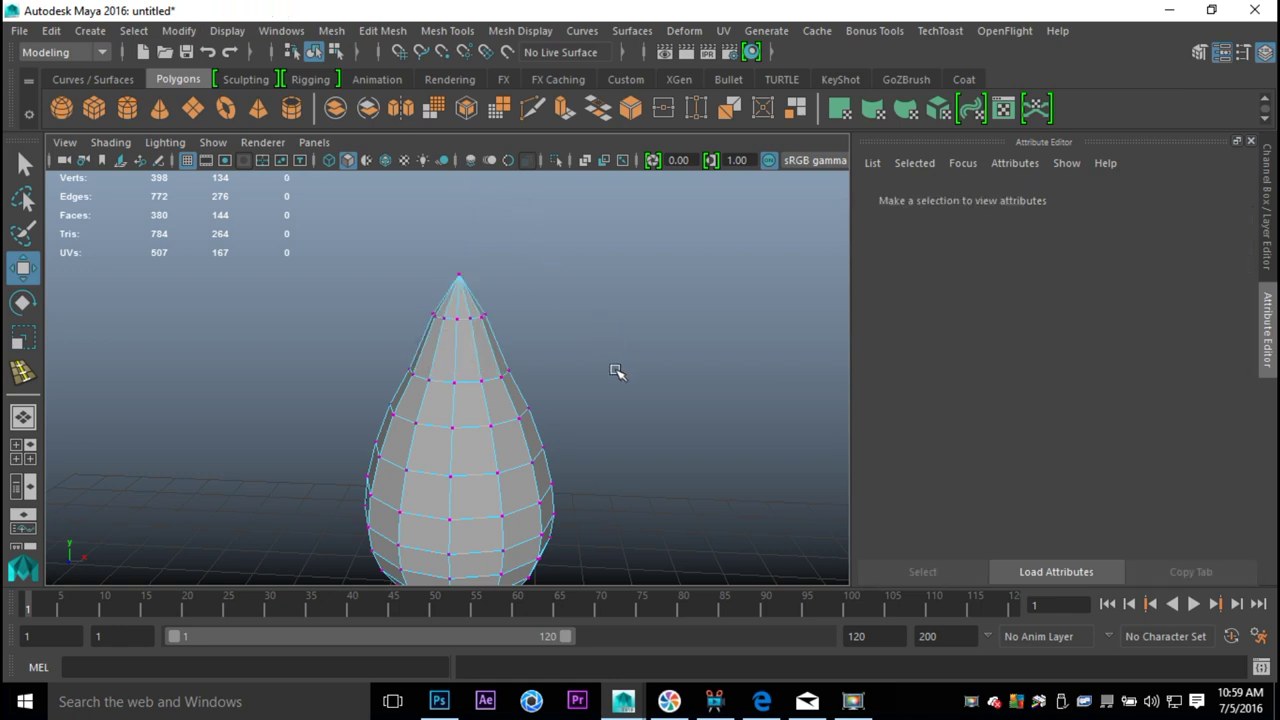
Move the whole flame object down in Y until its rounded base meets the tip of the wick, using the front wireframe view.
{"action": "scroll", "coordinate": [617, 371], "scroll_direction": "down", "scroll_amount": 3}
{"action": "left_click_drag", "start_coordinate": [609, 429], "coordinate": [594, 337], "text": "alt"}
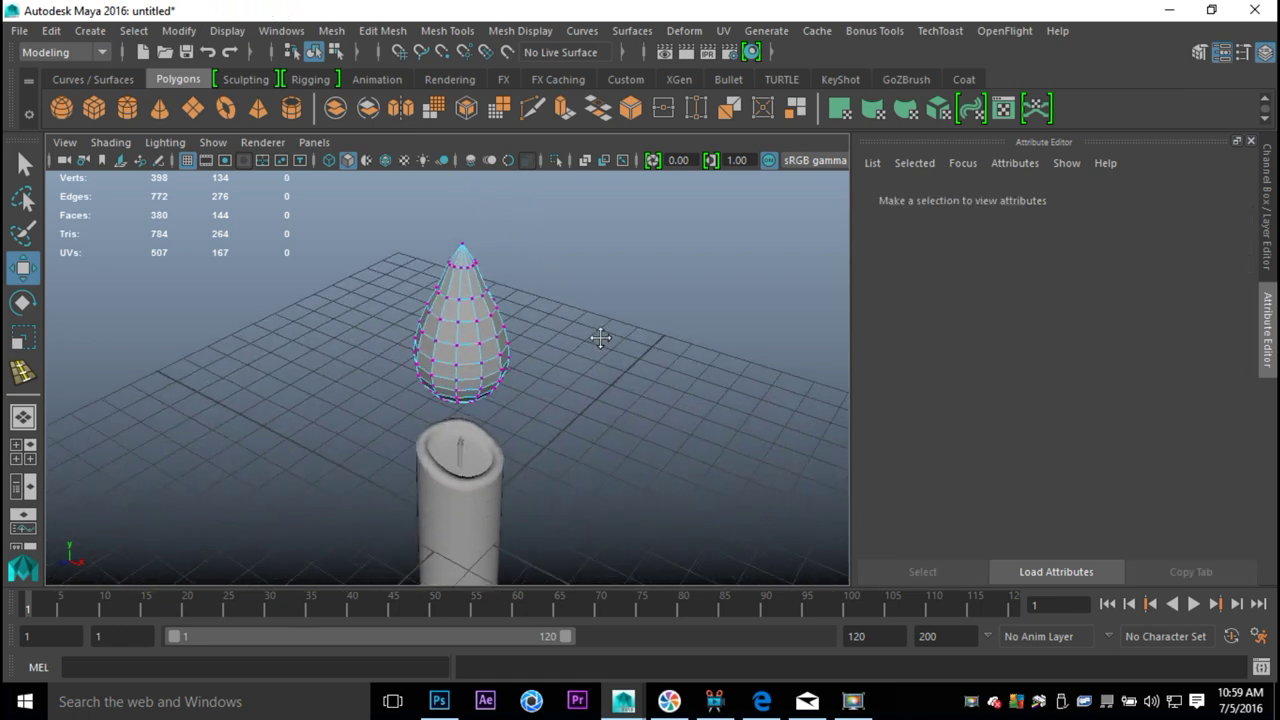
{"action": "right_click_drag", "start_coordinate": [488, 188], "coordinate": [572, 152]}
{"action": "left_click", "coordinate": [500, 382]}
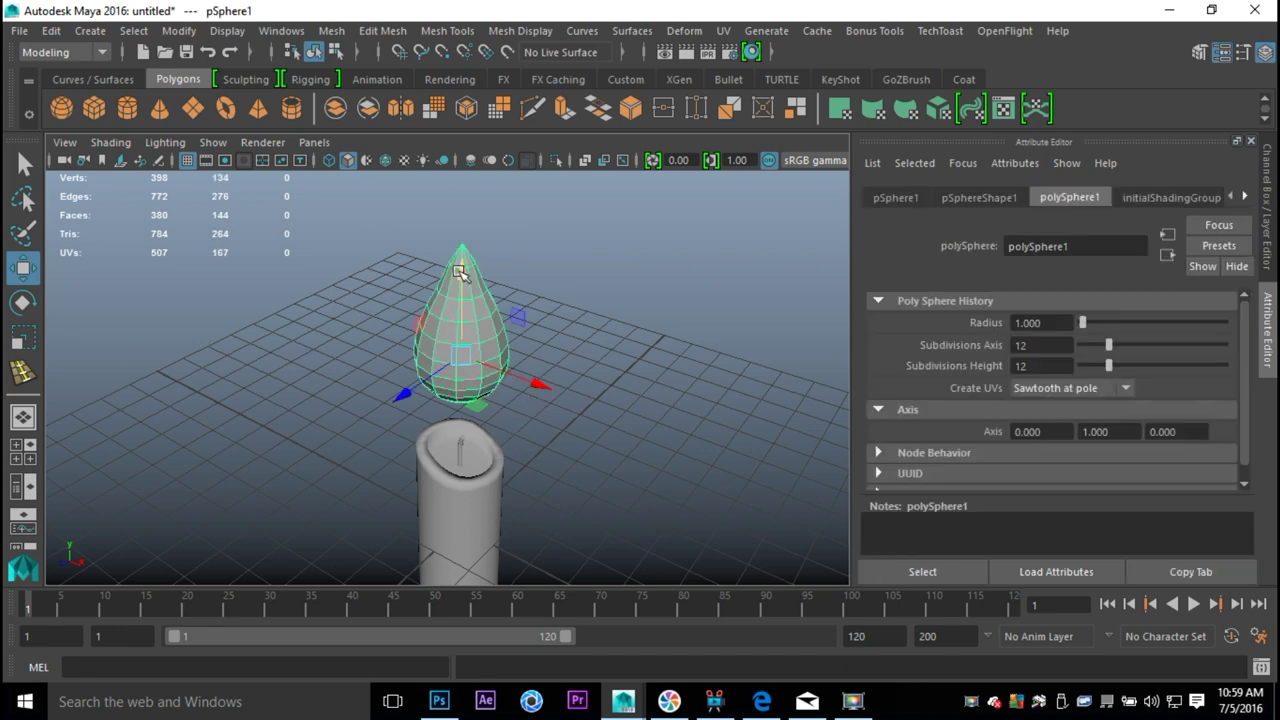
{"action": "left_click_drag", "start_coordinate": [462, 270], "coordinate": [466, 336]}
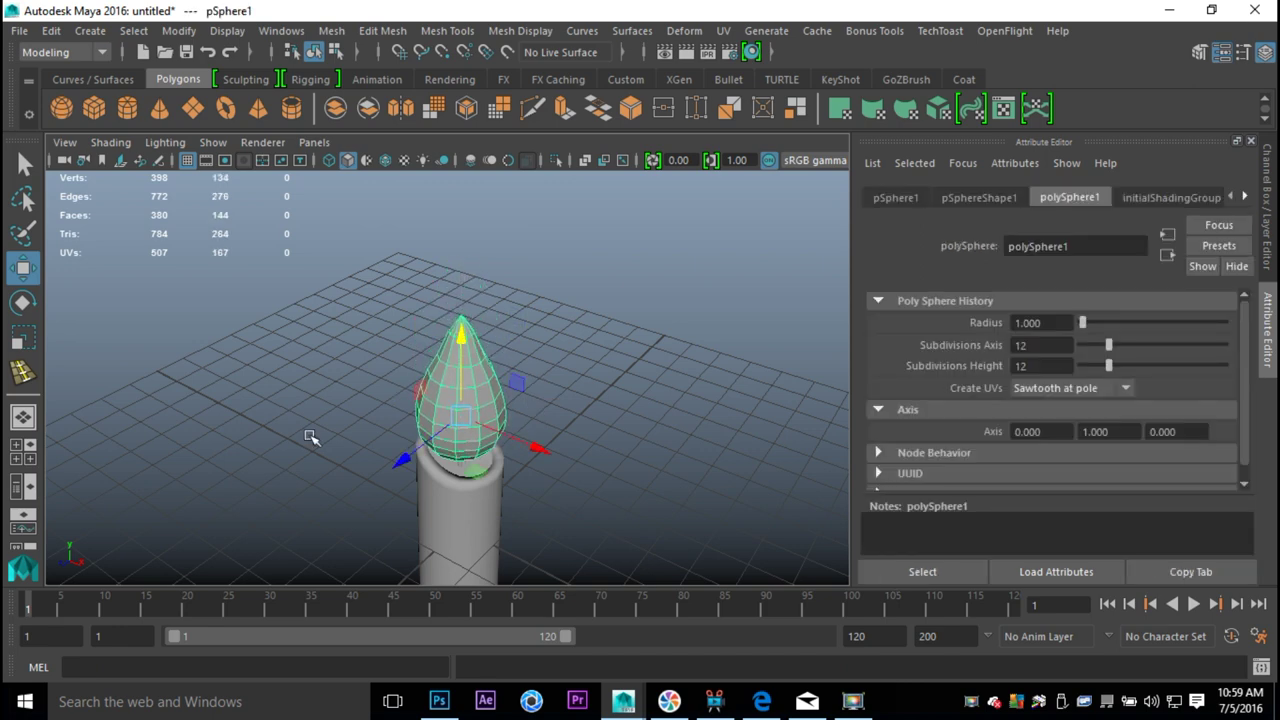
{"action": "key", "text": "space"}
{"action": "key", "text": "space"}
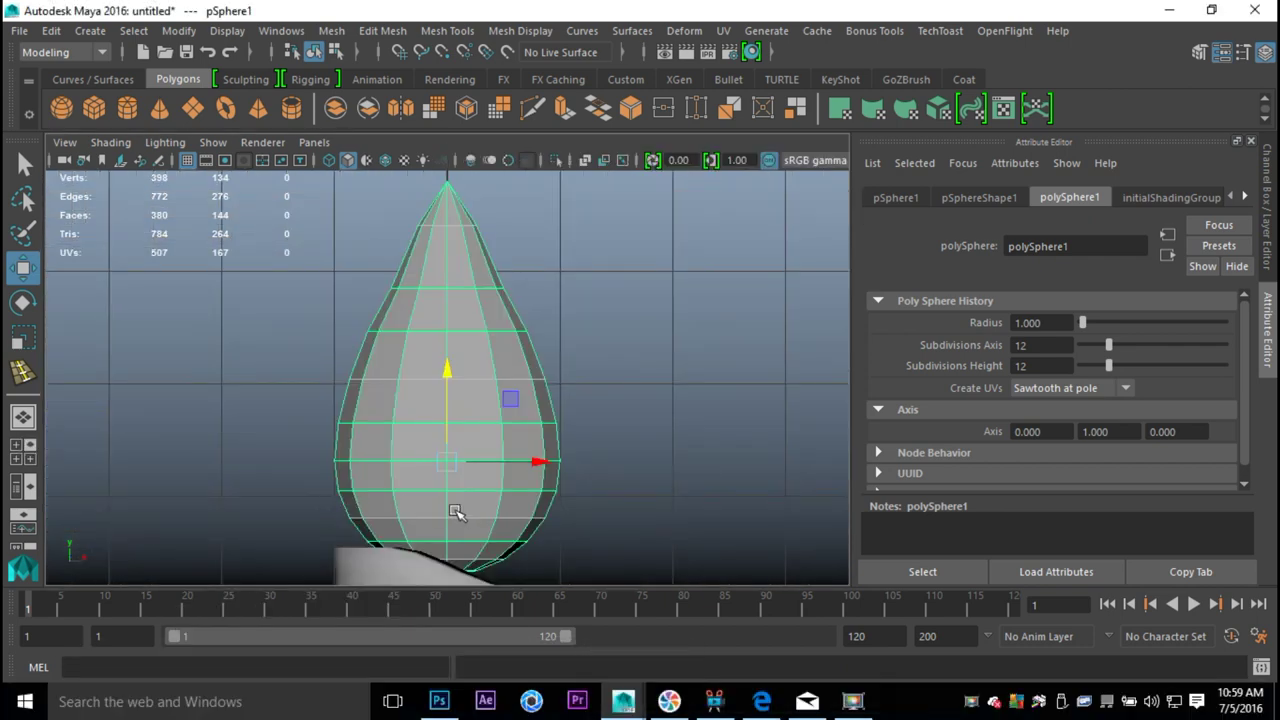
{"action": "key", "text": "4"}
{"action": "left_click_drag", "start_coordinate": [443, 366], "coordinate": [446, 334]}
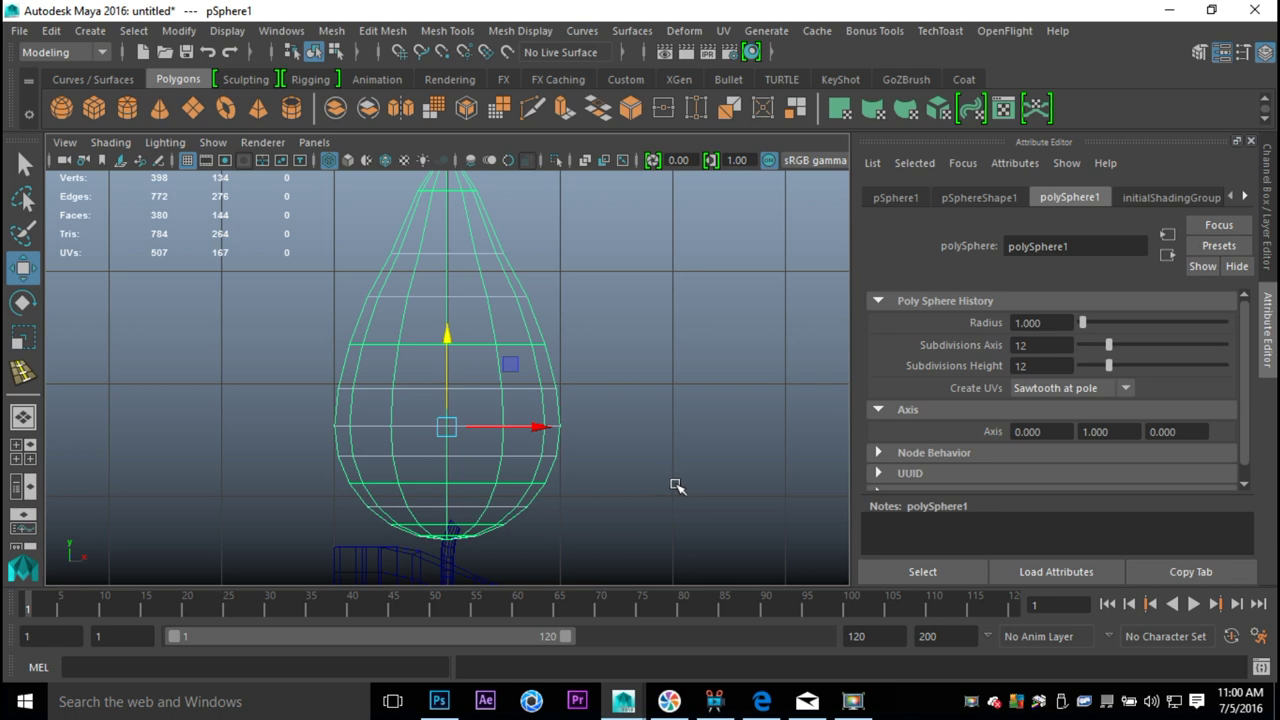
Move the flame's pivot down and snap it to the mesh's bottom vertex.
{"action": "key", "text": "Insert"}
{"action": "left_click_drag", "start_coordinate": [444, 335], "coordinate": [452, 366]}
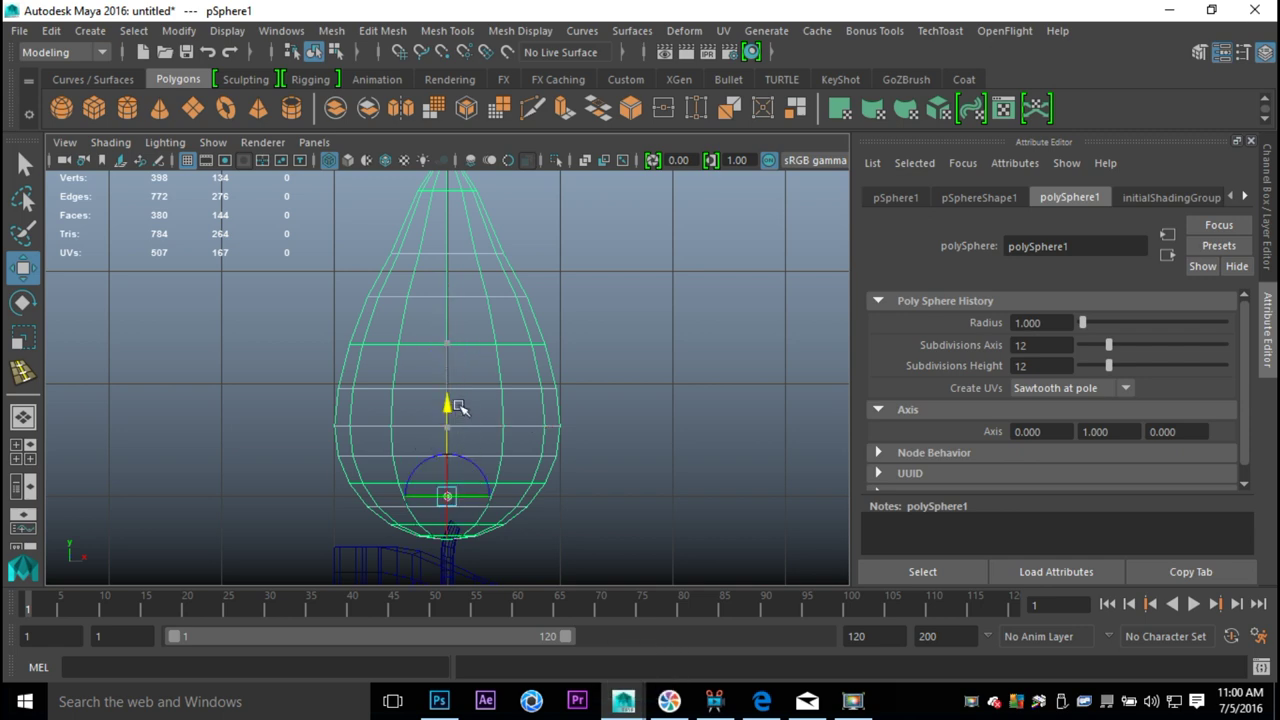
{"action": "key", "text": "v"}
{"action": "left_click_drag", "start_coordinate": [448, 402], "coordinate": [452, 534]}
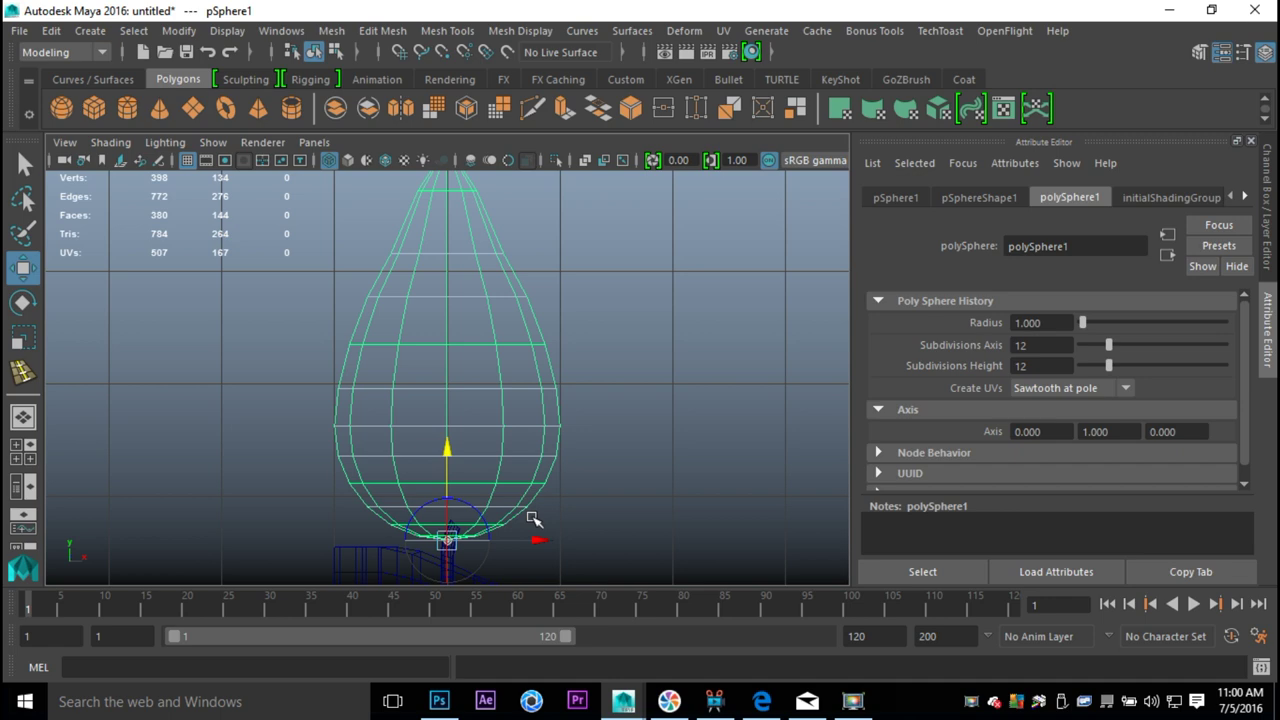
{"action": "key", "text": "Insert"}
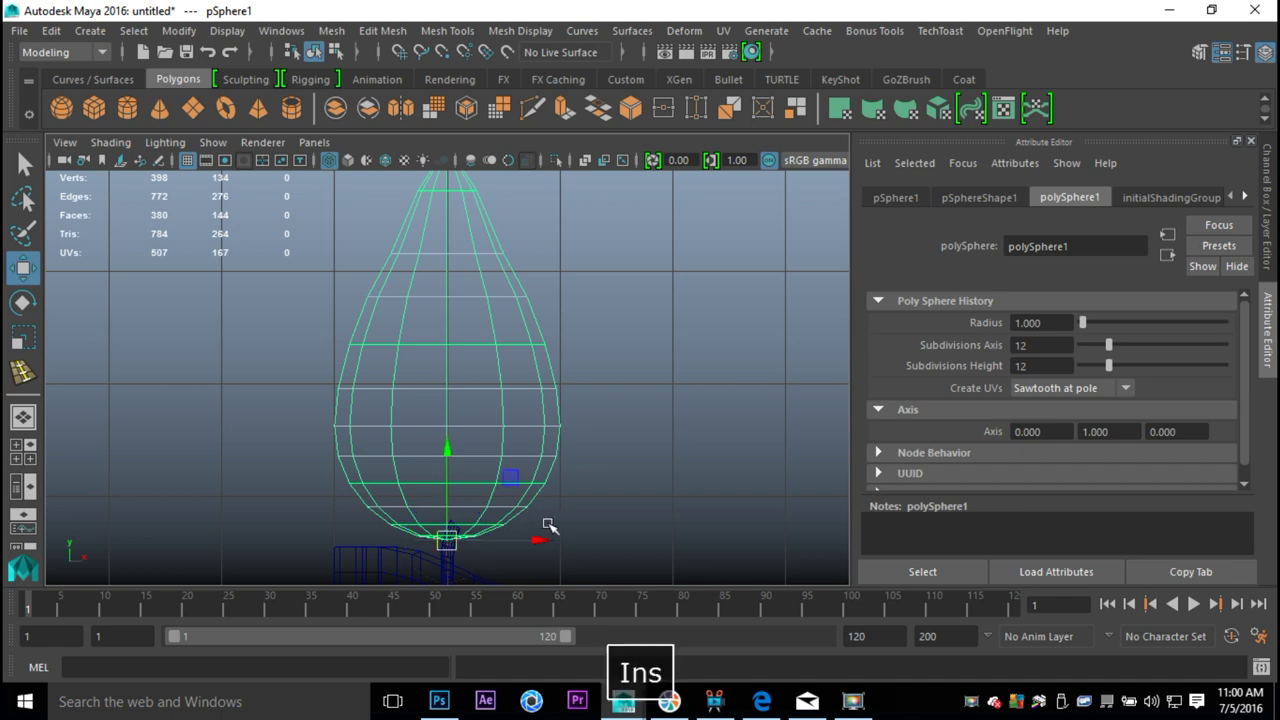
Scale the flame down uniformly from its base to roughly 60 percent and inspect it on the candle in perspective.
{"action": "key", "text": "r"}
{"action": "left_click_drag", "start_coordinate": [447, 540], "coordinate": [283, 594]}
{"action": "scroll", "coordinate": [566, 500], "scroll_direction": "down", "scroll_amount": 6}
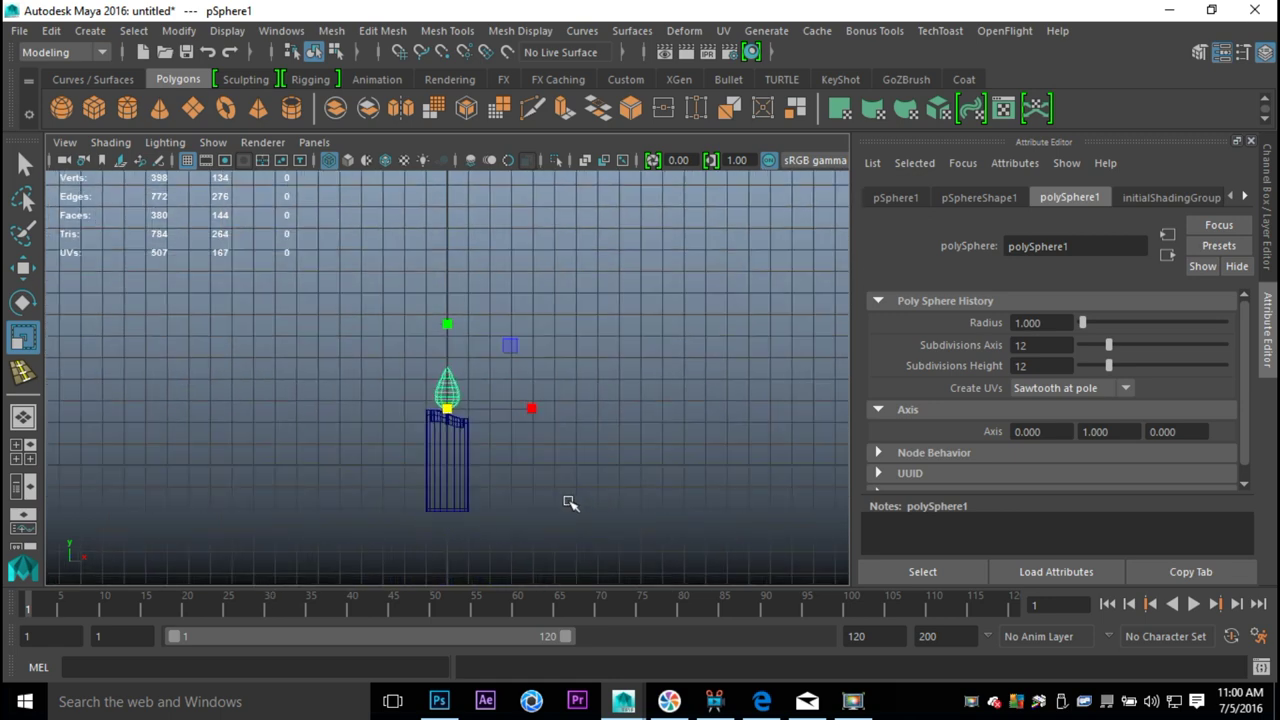
{"action": "scroll", "coordinate": [570, 503], "scroll_direction": "up", "scroll_amount": 3}
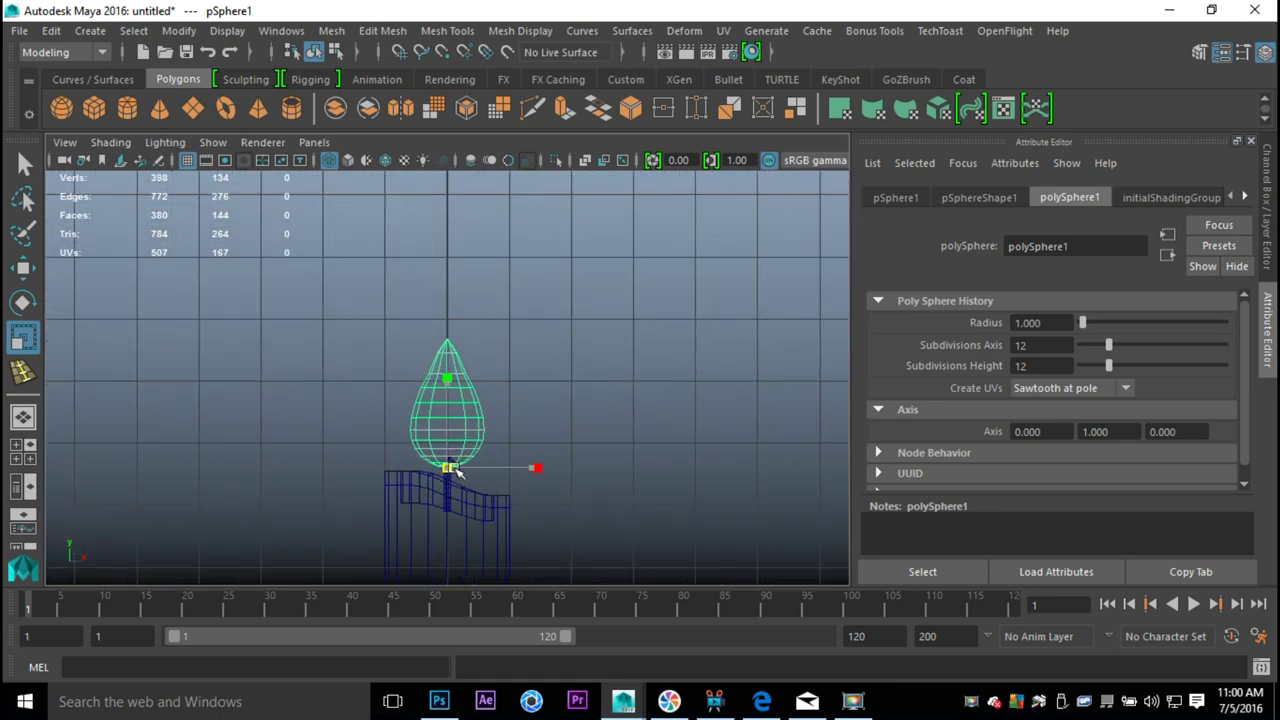
{"action": "scroll", "coordinate": [650, 473], "scroll_direction": "down", "scroll_amount": 2}
{"action": "scroll", "coordinate": [650, 473], "scroll_direction": "up", "scroll_amount": 2}
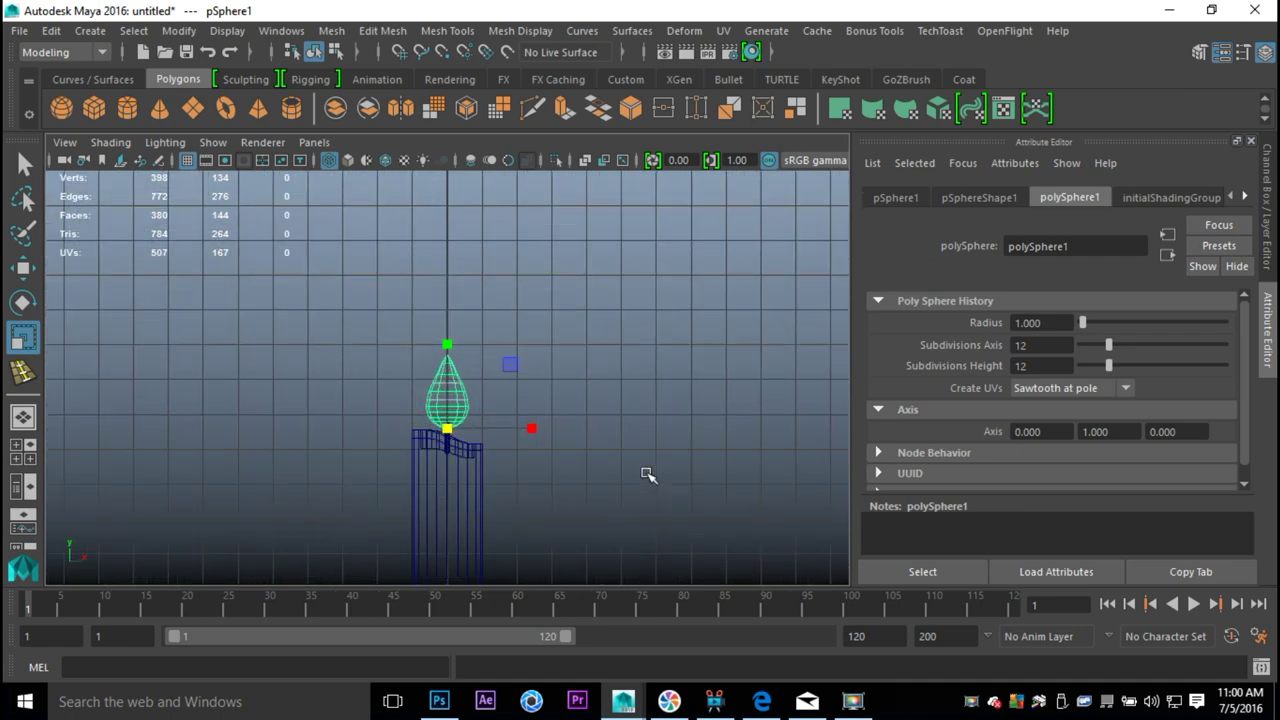
{"action": "left_click", "coordinate": [33, 462]}
{"action": "key", "text": "space"}
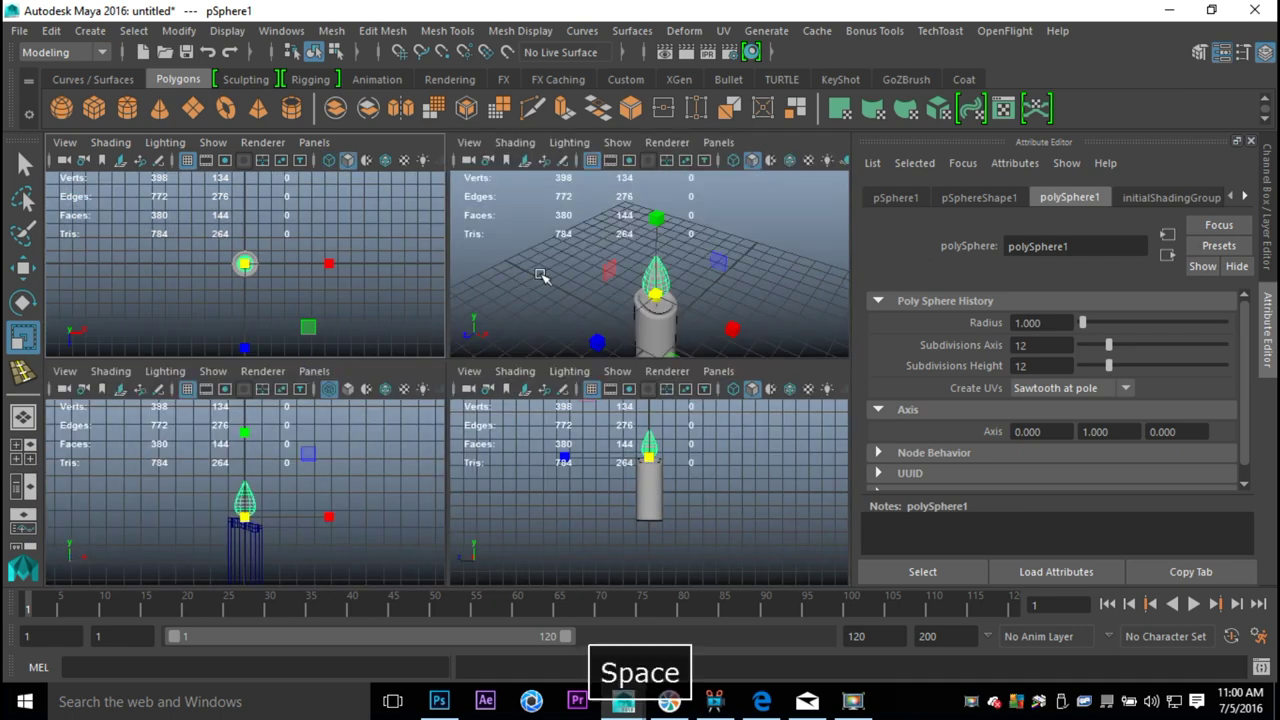
{"action": "left_click", "coordinate": [630, 418]}
{"action": "left_click_drag", "start_coordinate": [630, 418], "coordinate": [606, 403], "text": "alt"}
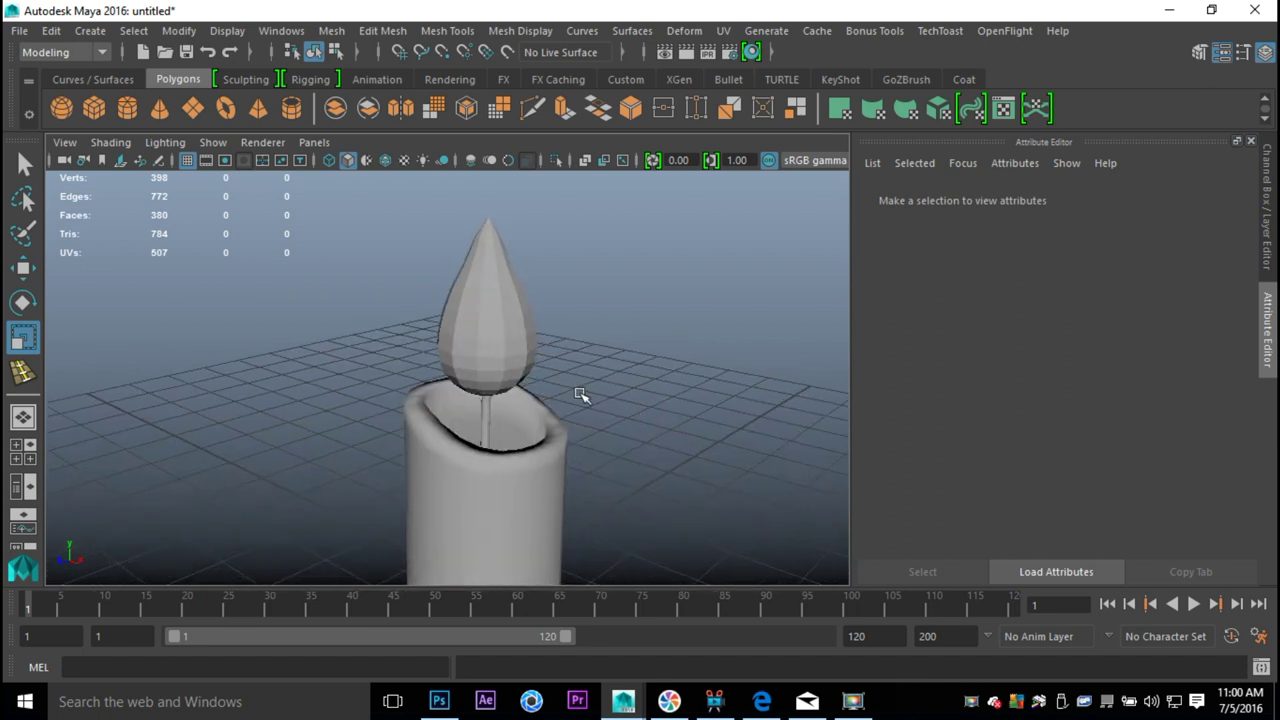
Soften all edges of the flame mesh so that it shades smoothly.
{"action": "left_click", "coordinate": [490, 330]}
{"action": "left_click", "coordinate": [522, 32]}
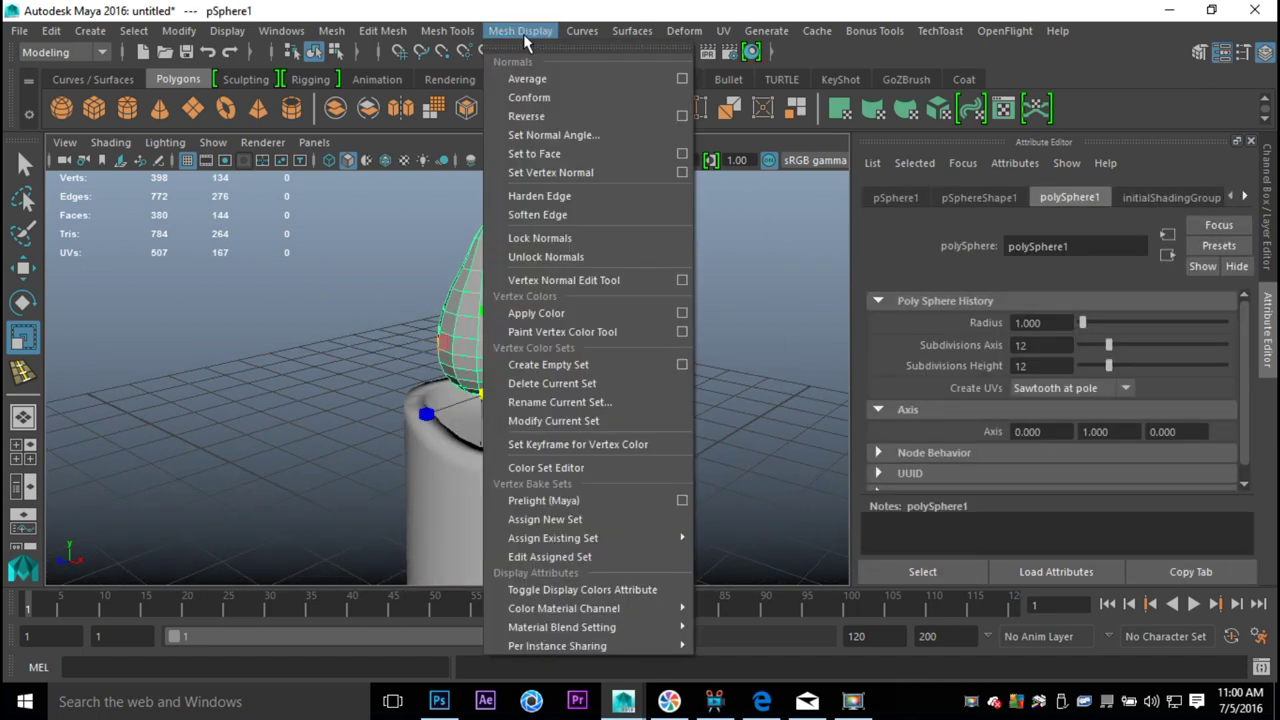
{"action": "left_click", "coordinate": [572, 215]}
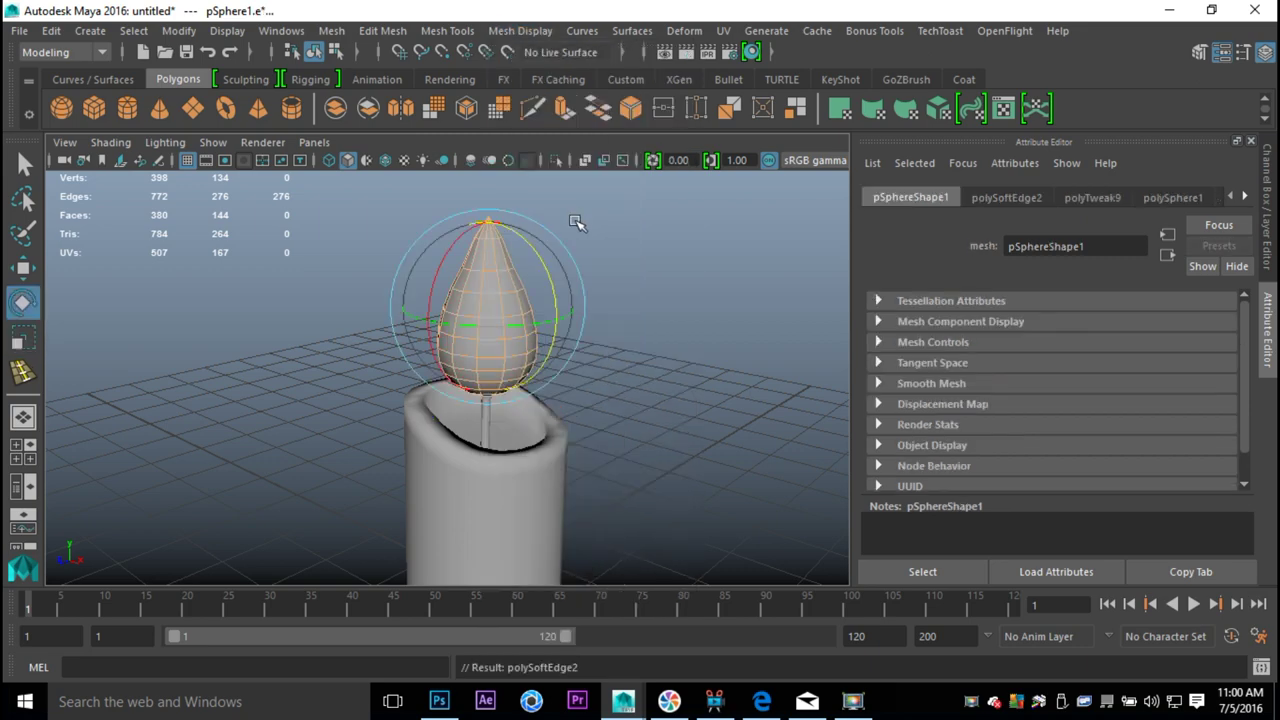
{"action": "left_click", "coordinate": [674, 378]}
{"action": "left_click_drag", "start_coordinate": [591, 423], "coordinate": [514, 434], "text": "alt"}
{"action": "middle_click_drag", "start_coordinate": [514, 434], "coordinate": [514, 549], "text": "alt"}
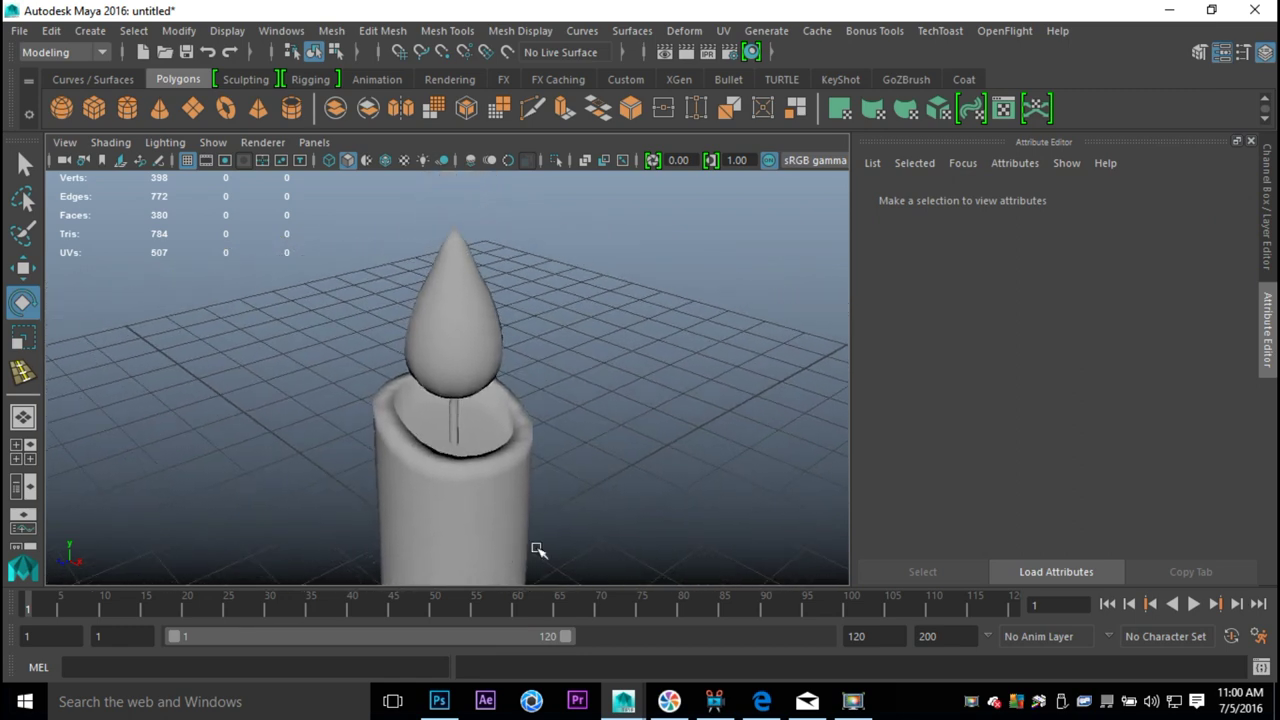
{"action": "key", "text": "super+e"}
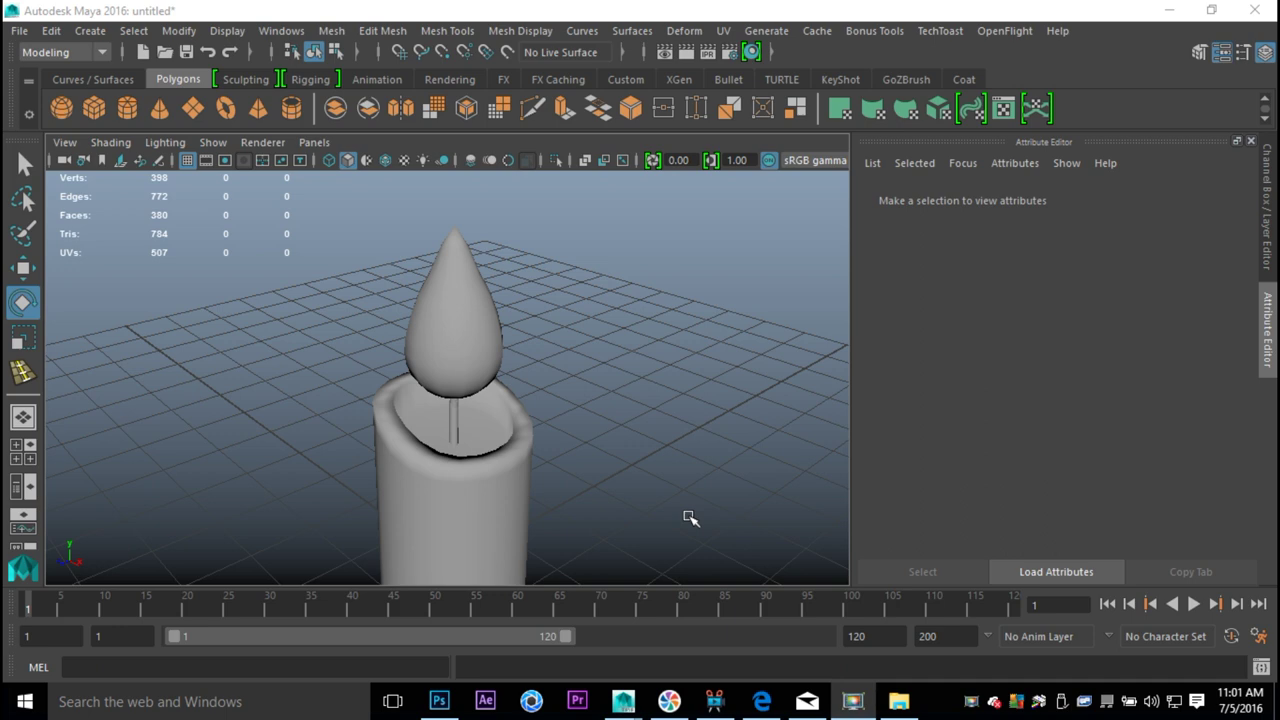
Assign a new Lambert material to the candle body.
{"action": "scroll", "coordinate": [660, 516], "scroll_direction": "down", "scroll_amount": 2}
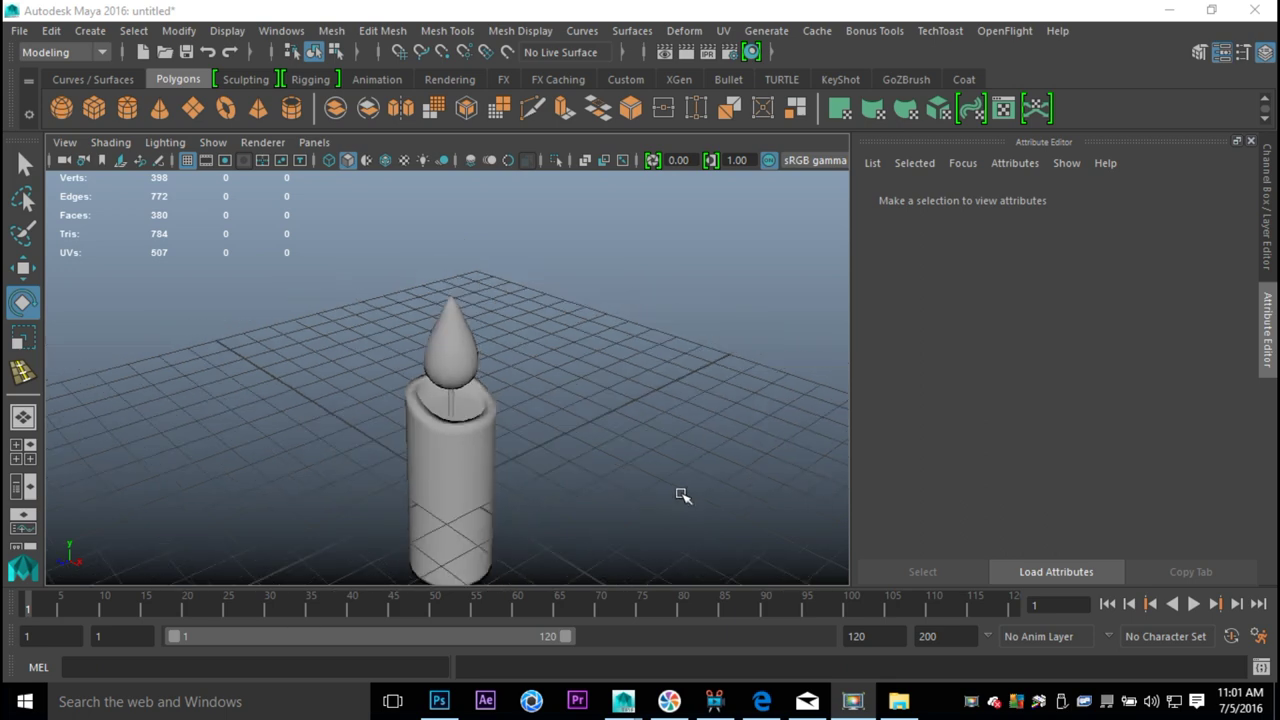
{"action": "scroll", "coordinate": [609, 471], "scroll_direction": "down", "scroll_amount": 2}
{"action": "scroll", "coordinate": [646, 443], "scroll_direction": "down", "scroll_amount": 2}
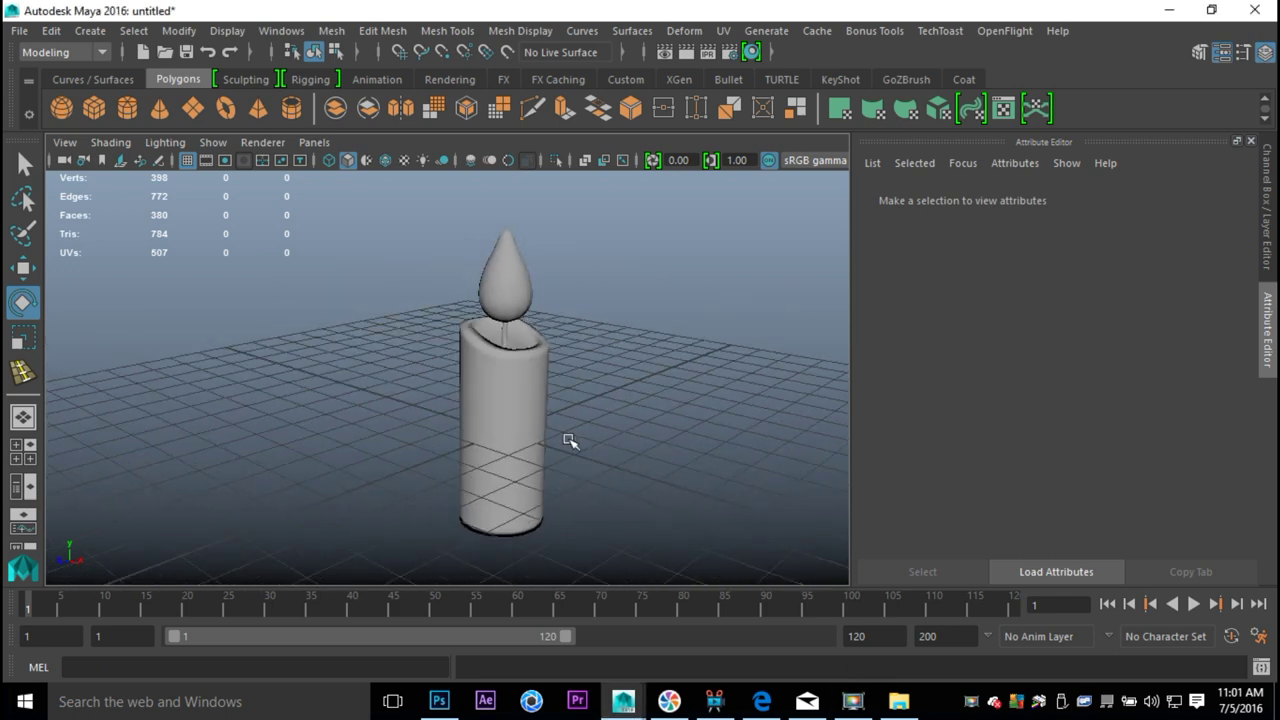
{"action": "left_click", "coordinate": [498, 415]}
{"action": "right_click", "coordinate": [480, 414]}
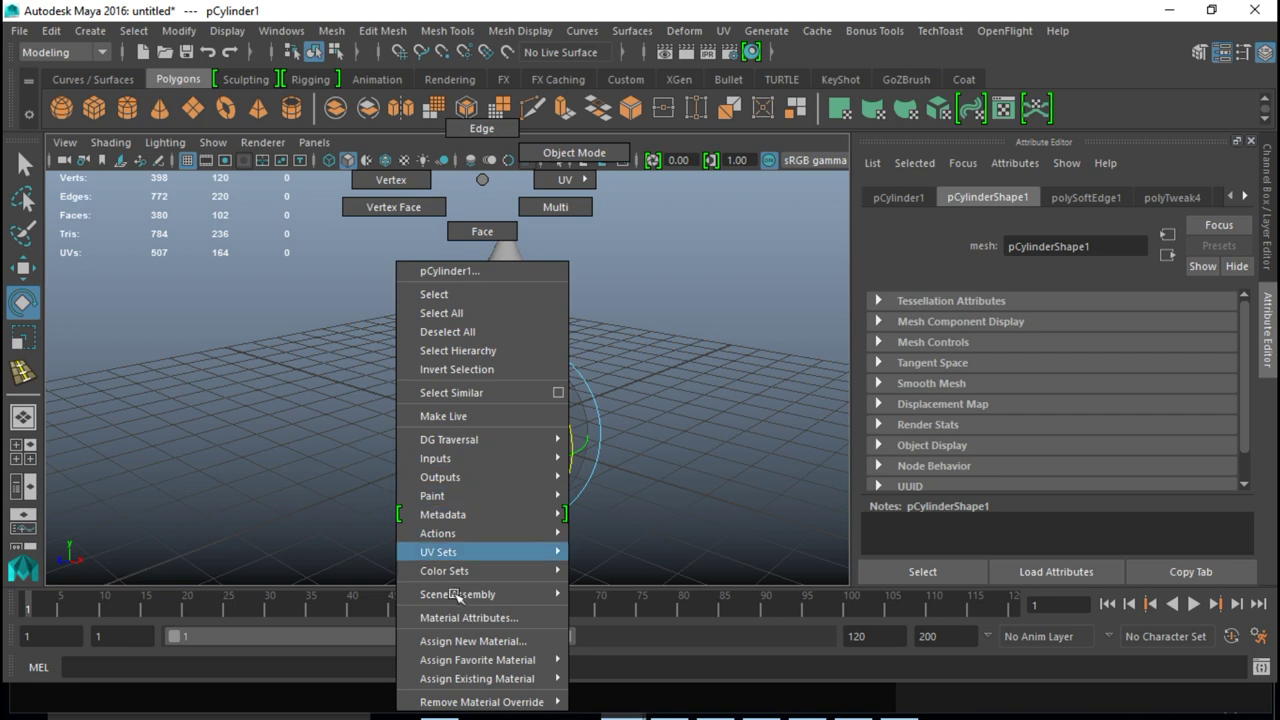
{"action": "left_click", "coordinate": [460, 640]}
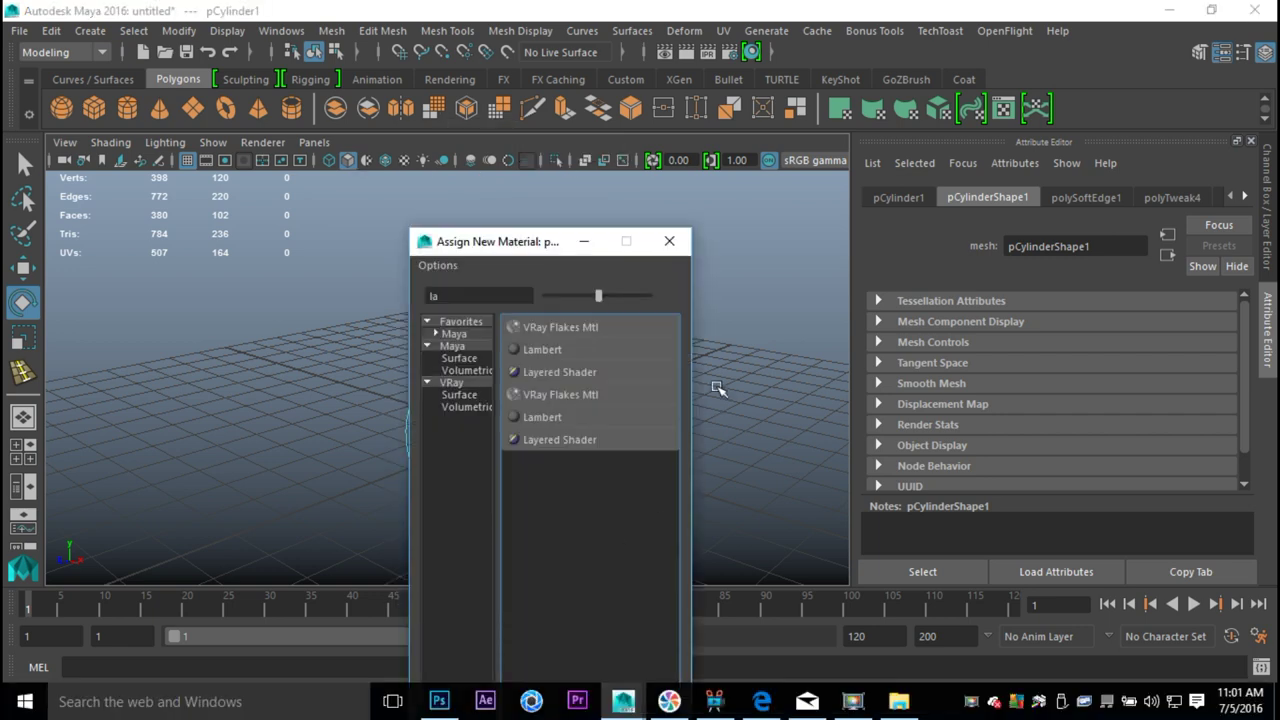
{"action": "left_click", "coordinate": [548, 357]}
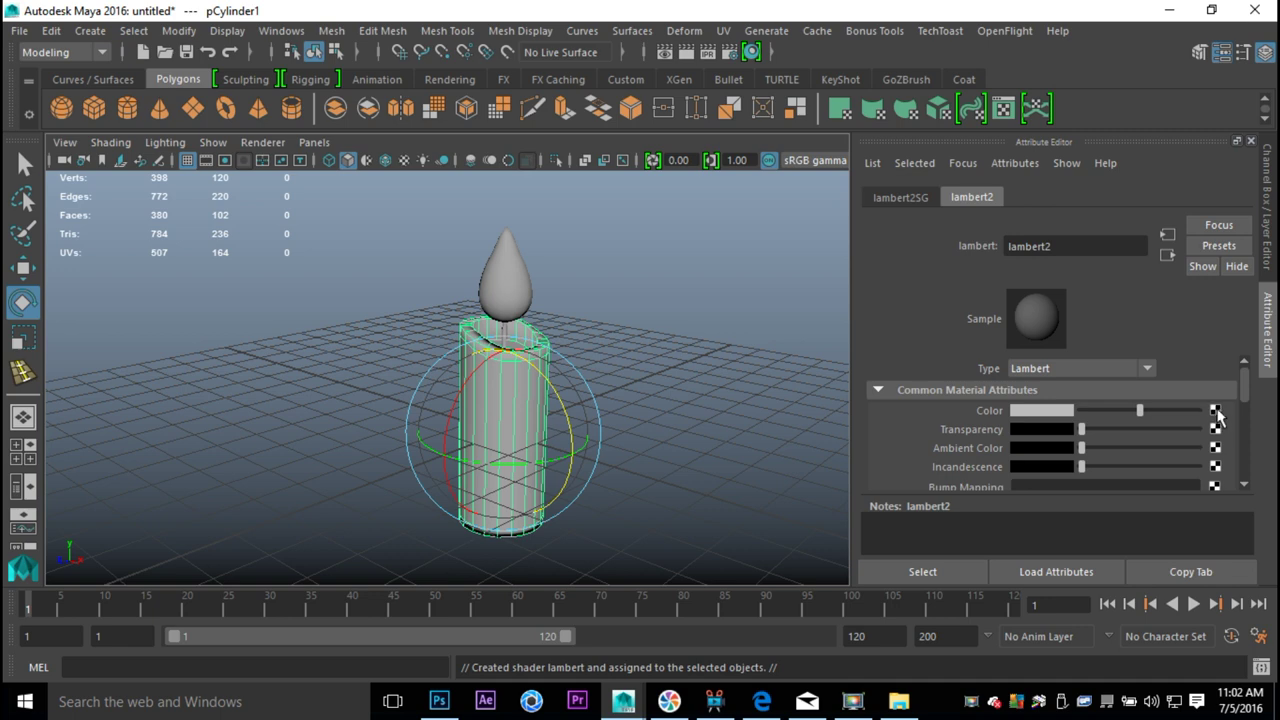
Map a Ramp texture to the Color attribute of the candle's Lambert material.
{"action": "left_click", "coordinate": [1215, 410]}
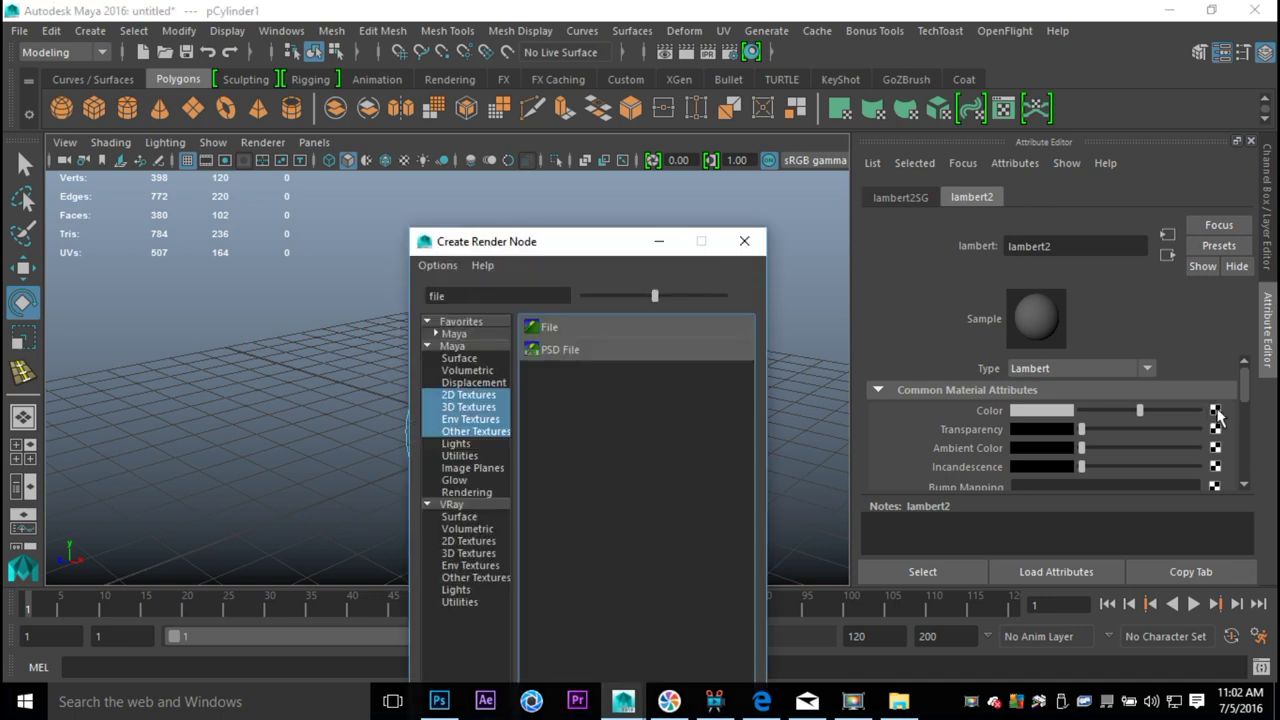
{"action": "double_click", "coordinate": [461, 296]}
{"action": "type", "text": "ramp"}
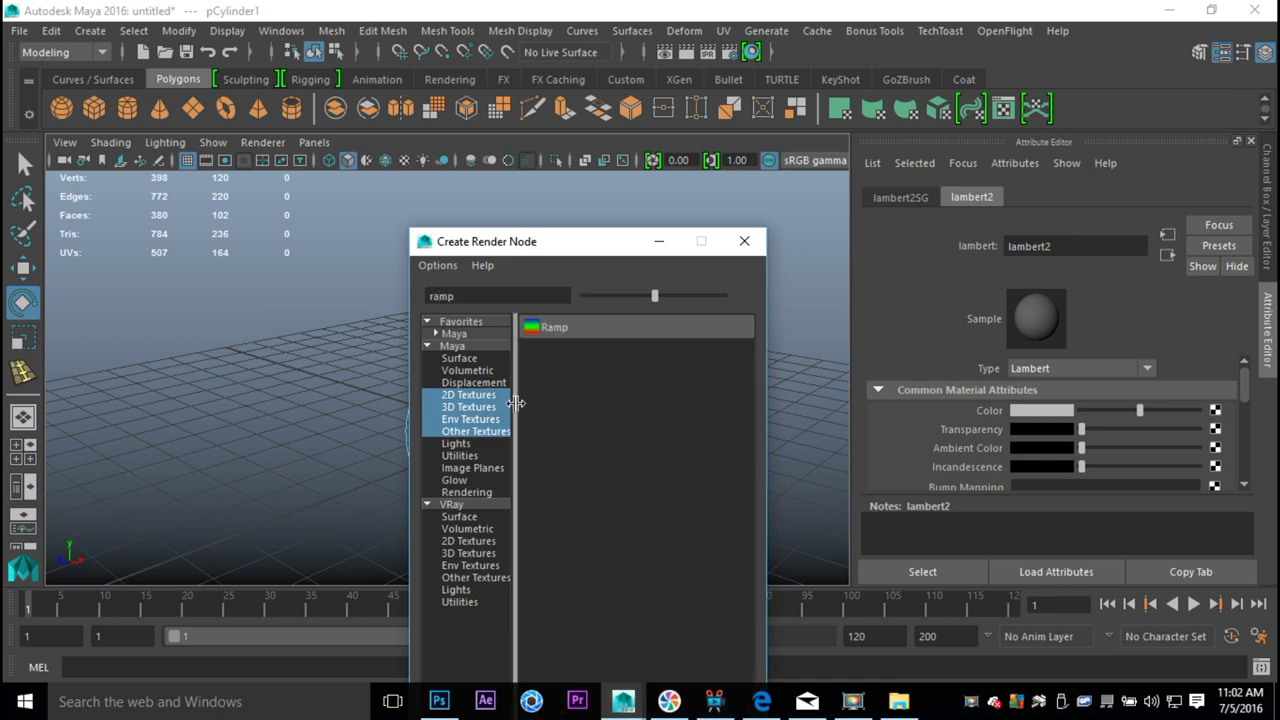
{"action": "left_click", "coordinate": [571, 329]}
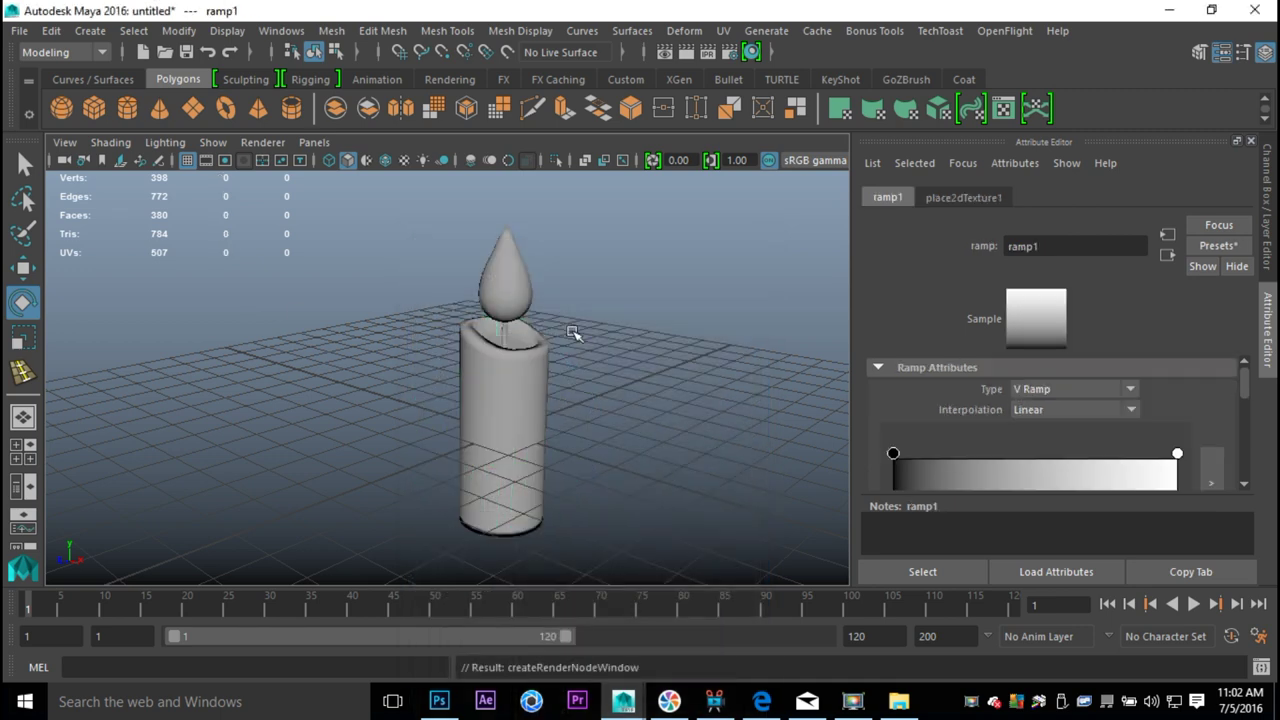
Set the ramp's black colour at position 0.000 to a muted yellow with hue 60, saturation 0.846 and value 0.504.
{"action": "scroll", "coordinate": [1087, 389], "scroll_direction": "down", "scroll_amount": 2}
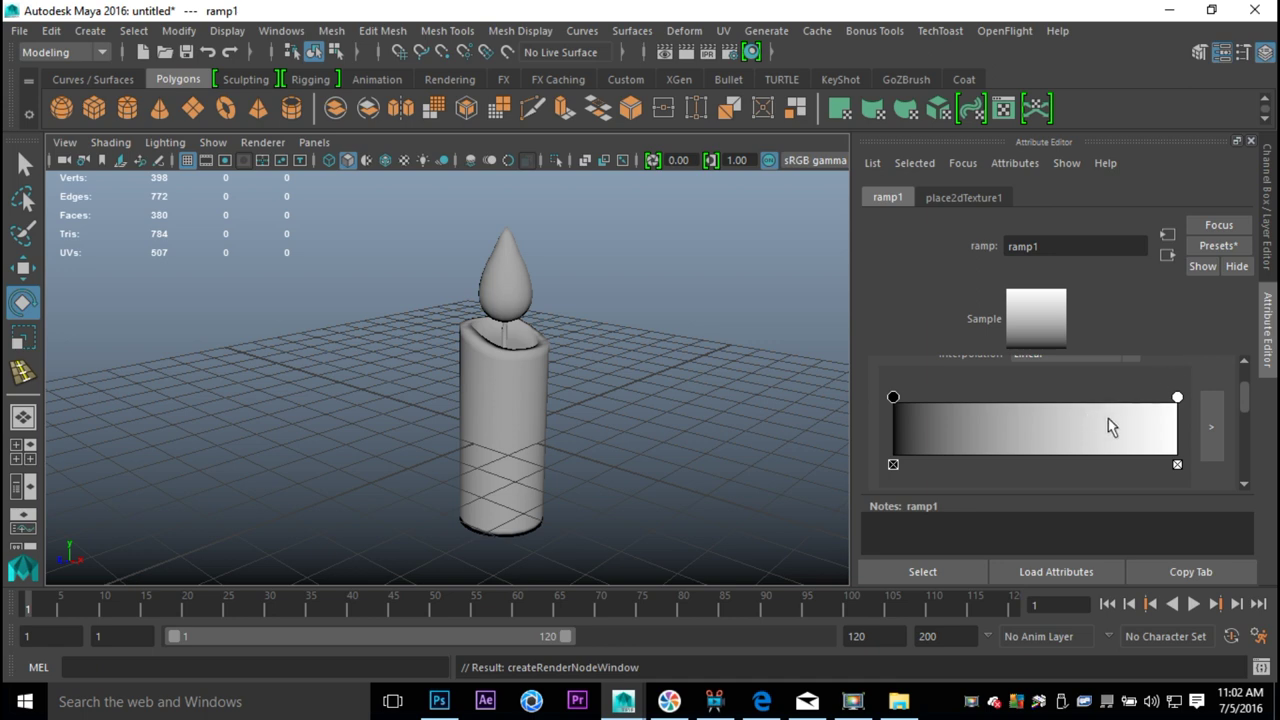
{"action": "scroll", "coordinate": [1068, 428], "scroll_direction": "down", "scroll_amount": 2}
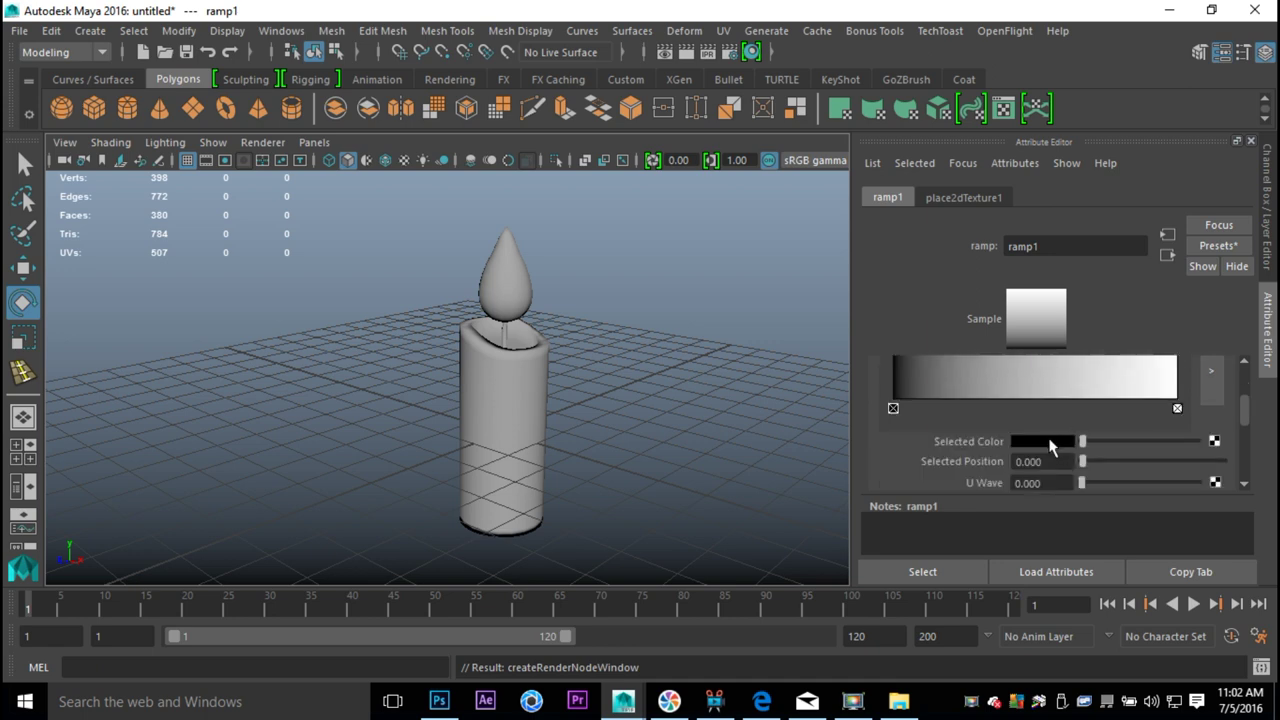
{"action": "left_click", "coordinate": [1049, 441]}
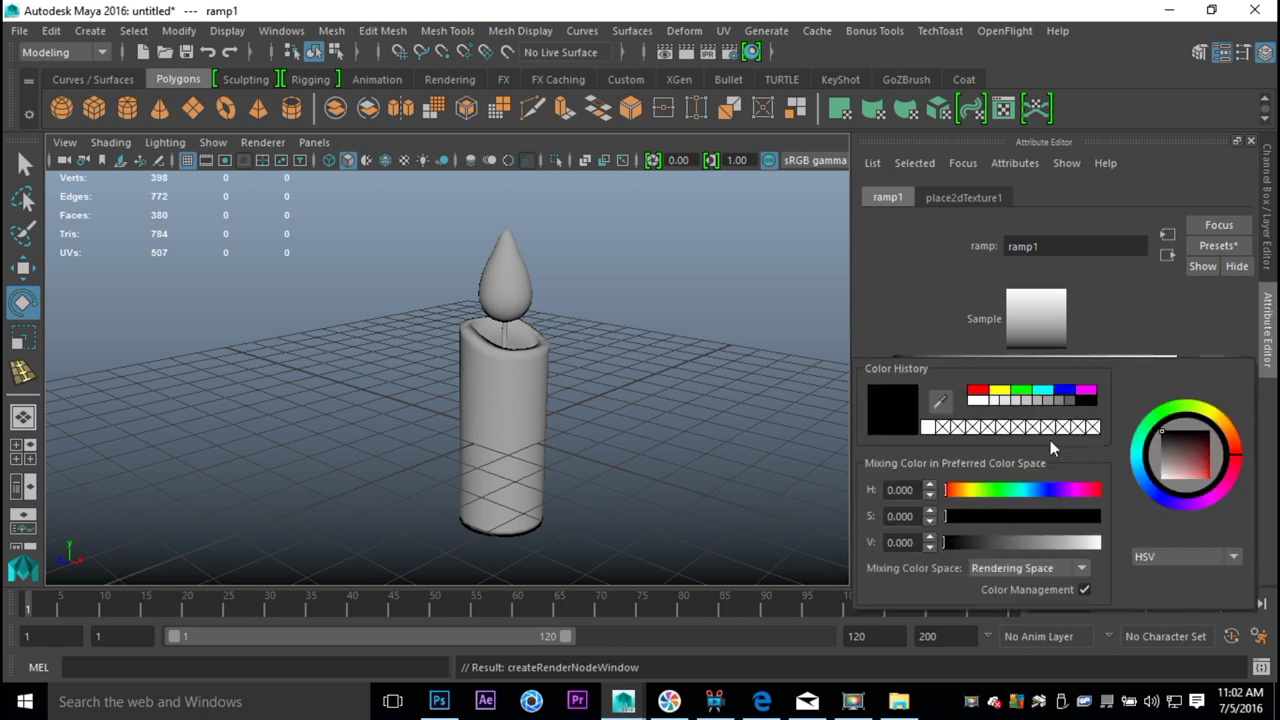
{"action": "left_click", "coordinate": [1000, 392]}
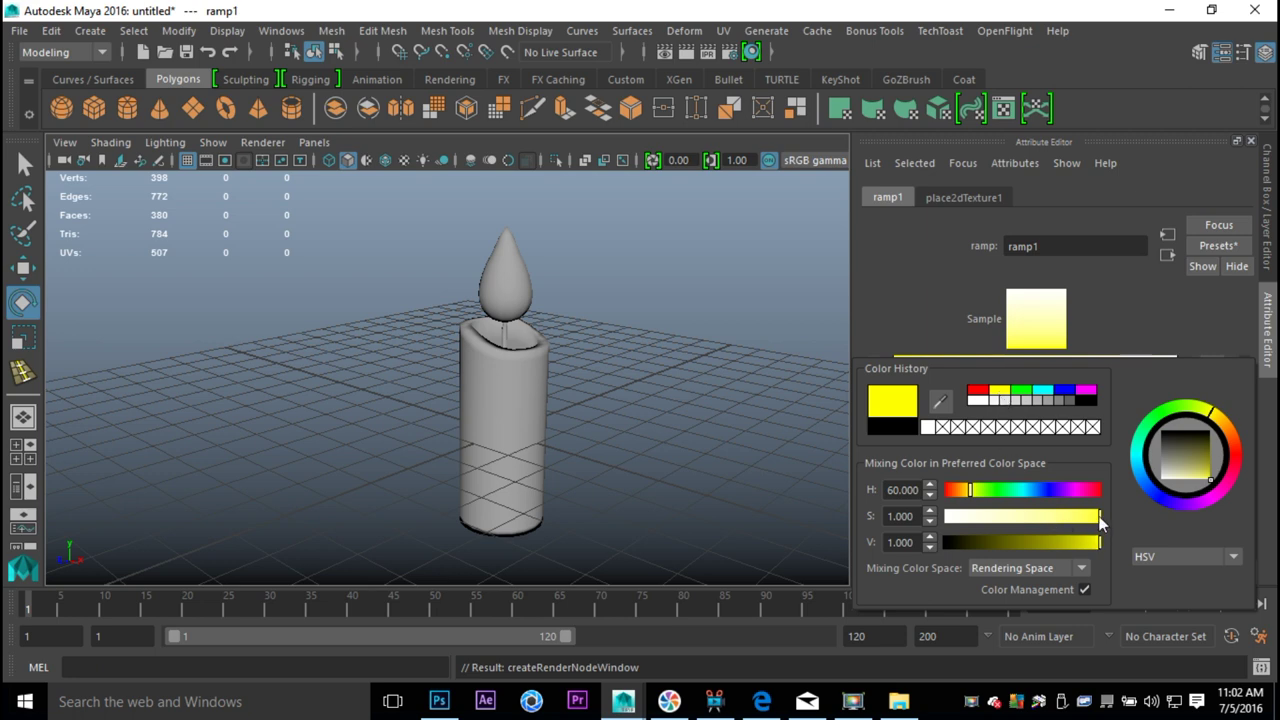
{"action": "left_click_drag", "start_coordinate": [1099, 516], "coordinate": [1068, 547]}
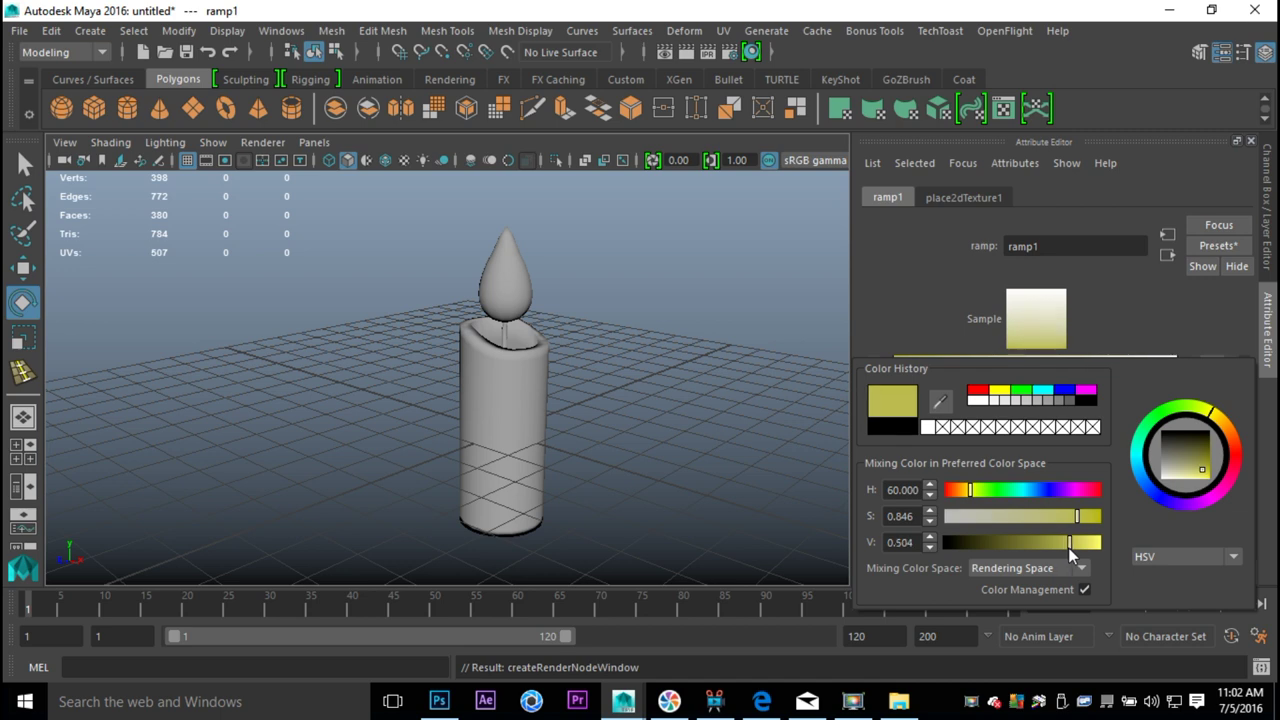
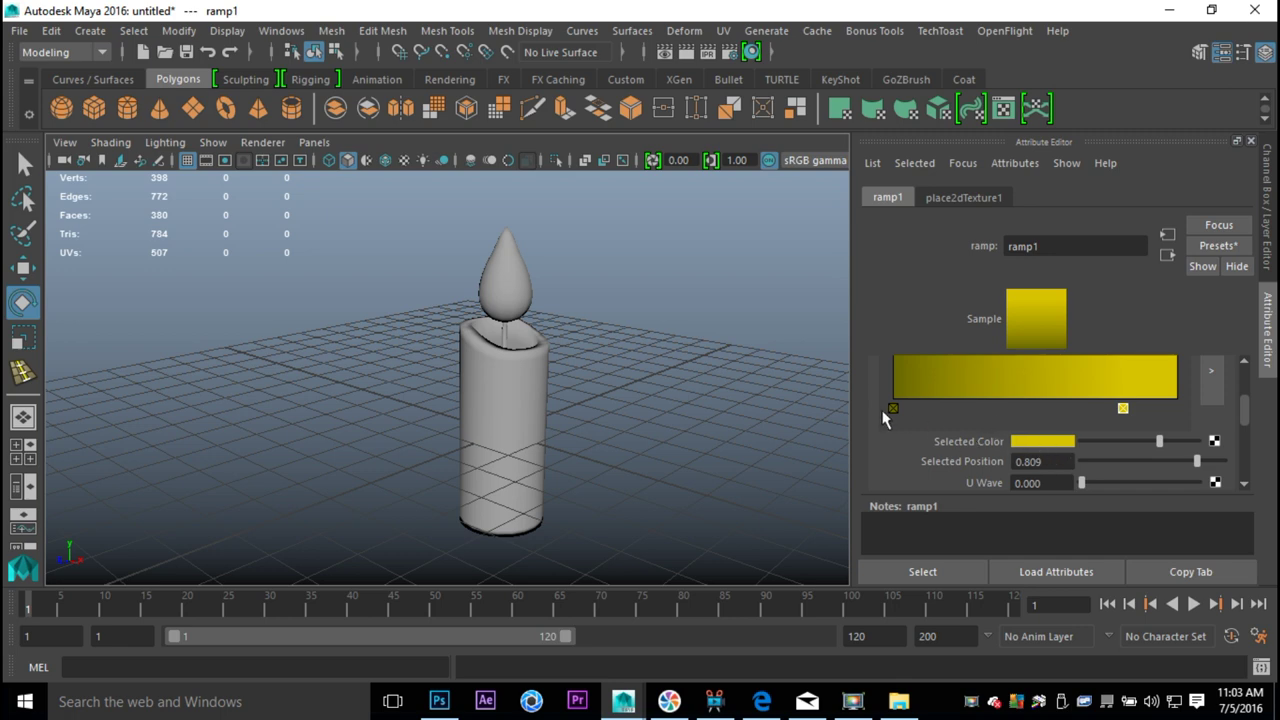
Darken the ramp's muted yellow entry at position 0.003 to a value of 0.075.
{"action": "scroll", "coordinate": [920, 410], "scroll_direction": "up", "scroll_amount": 1}
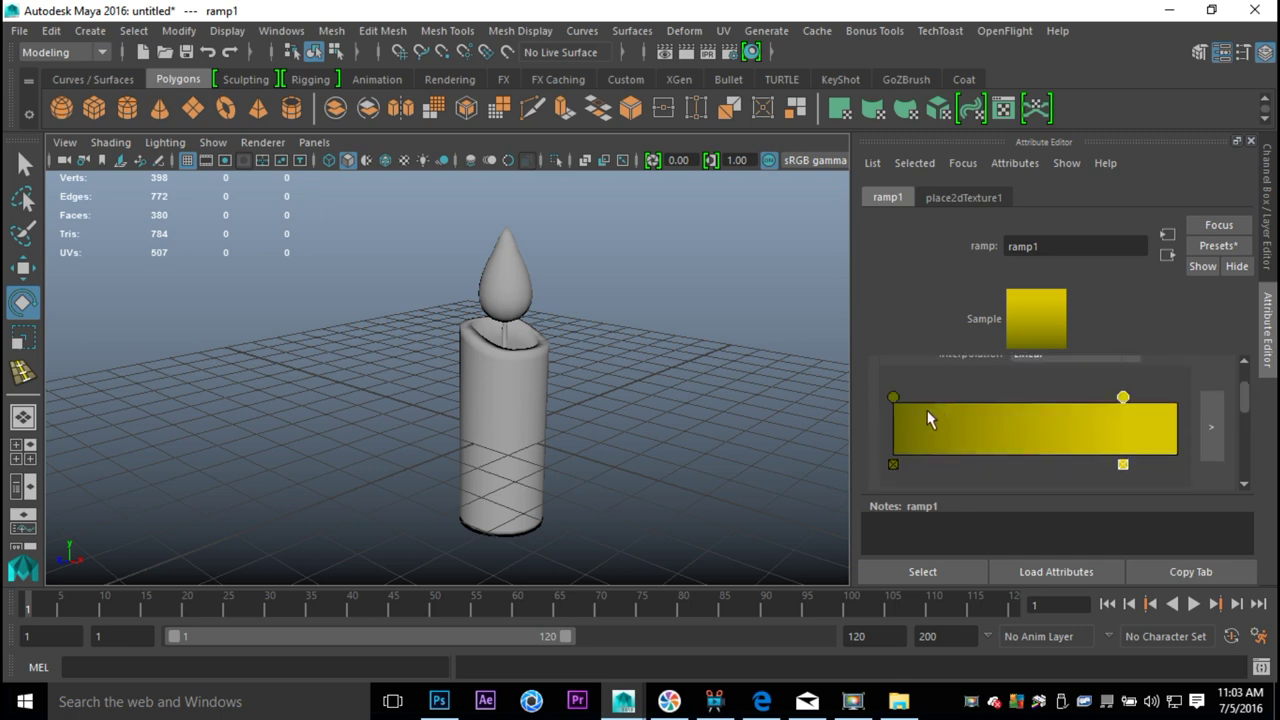
{"action": "left_click", "coordinate": [894, 398]}
{"action": "scroll", "coordinate": [943, 458], "scroll_direction": "down", "scroll_amount": 1}
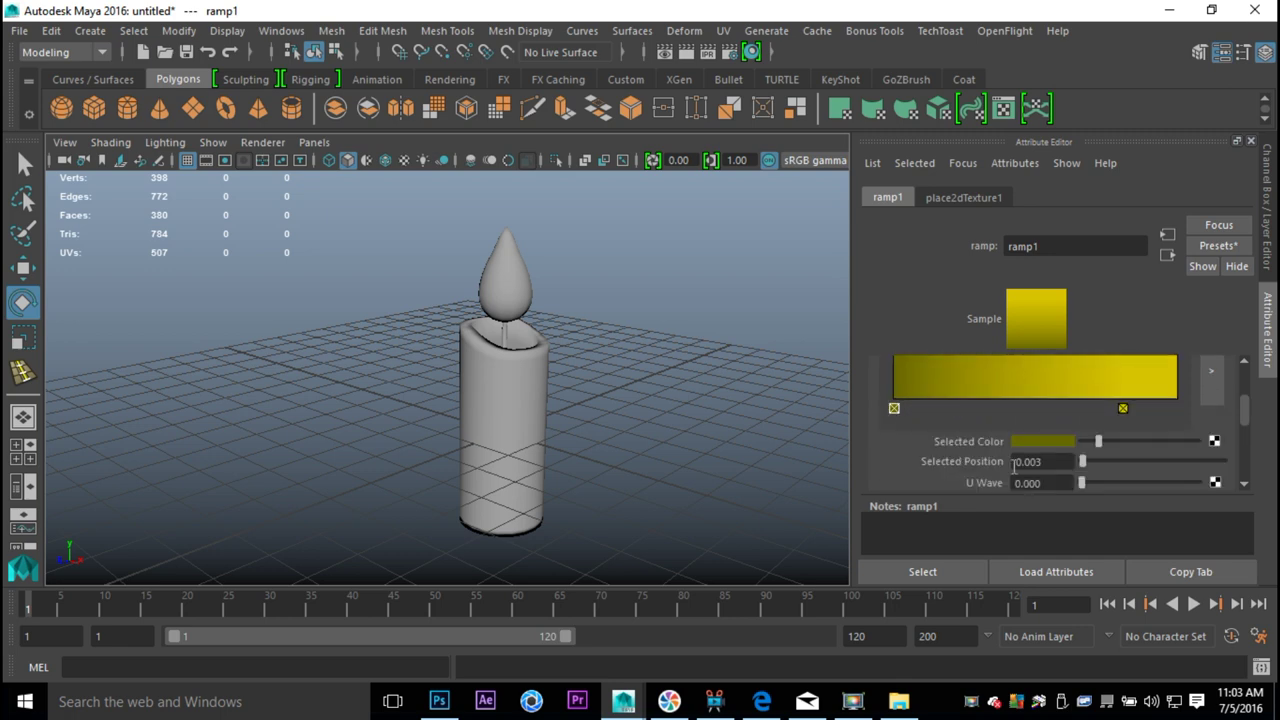
{"action": "left_click", "coordinate": [1038, 442]}
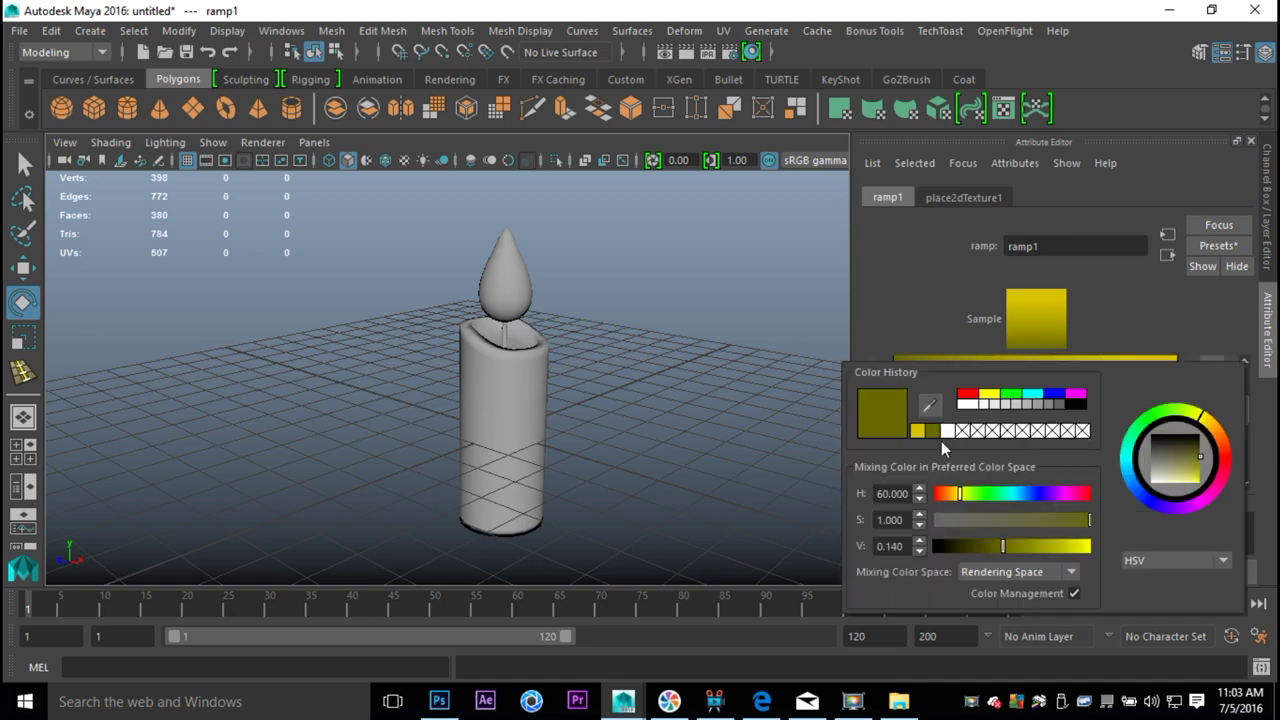
{"action": "left_click_drag", "start_coordinate": [1003, 546], "coordinate": [986, 546]}
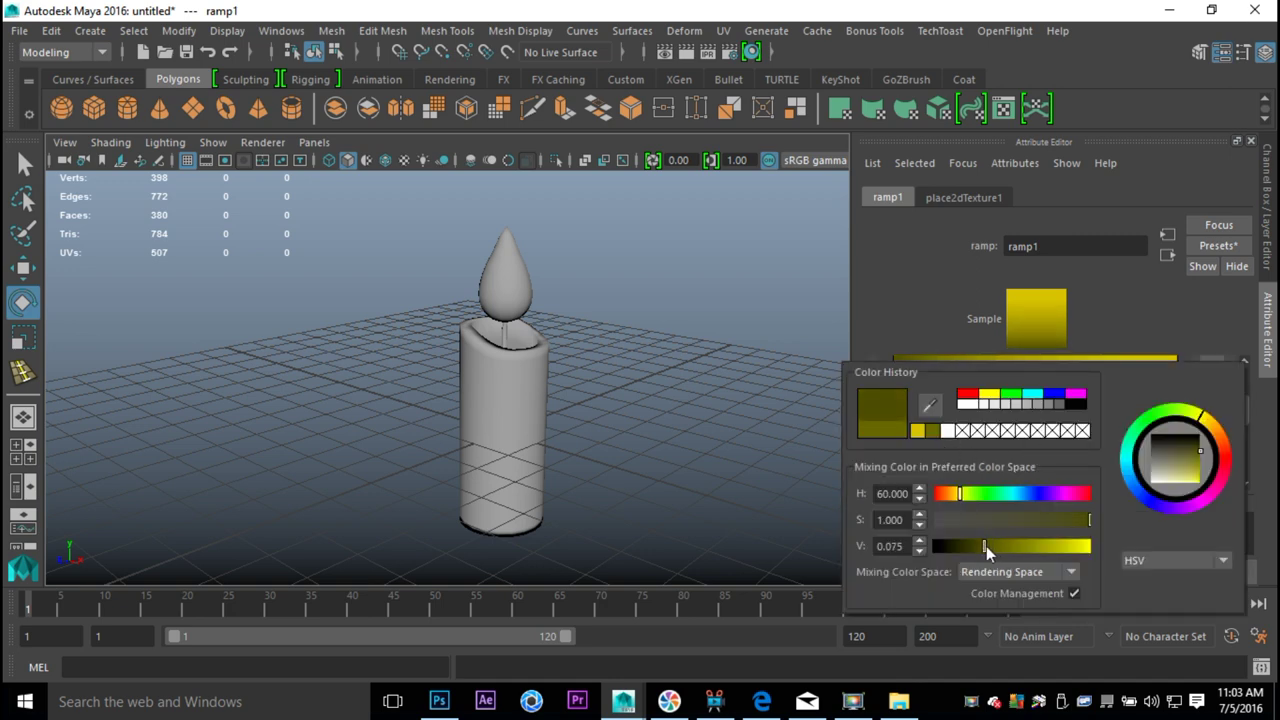
{"action": "left_click", "coordinate": [777, 435]}
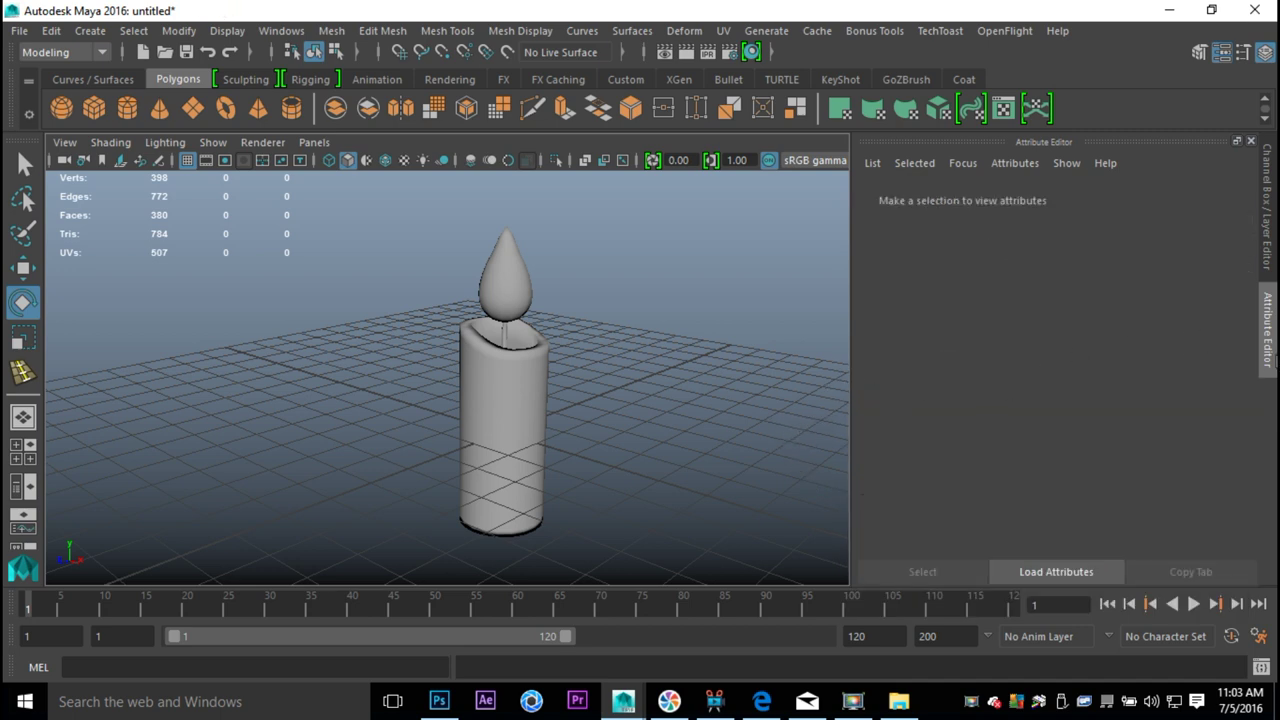
Select the candle body and check it in the Outliner's list of scene objects.
{"action": "left_click", "coordinate": [511, 382]}
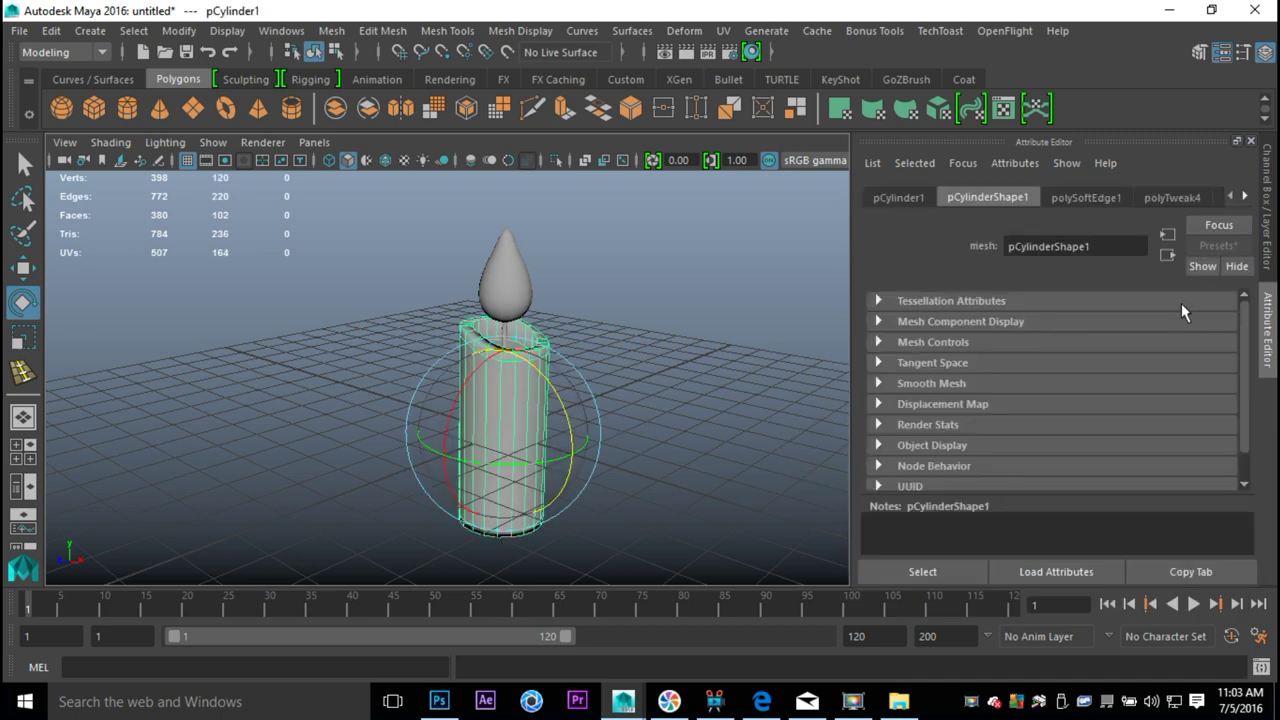
{"action": "left_click", "coordinate": [281, 30]}
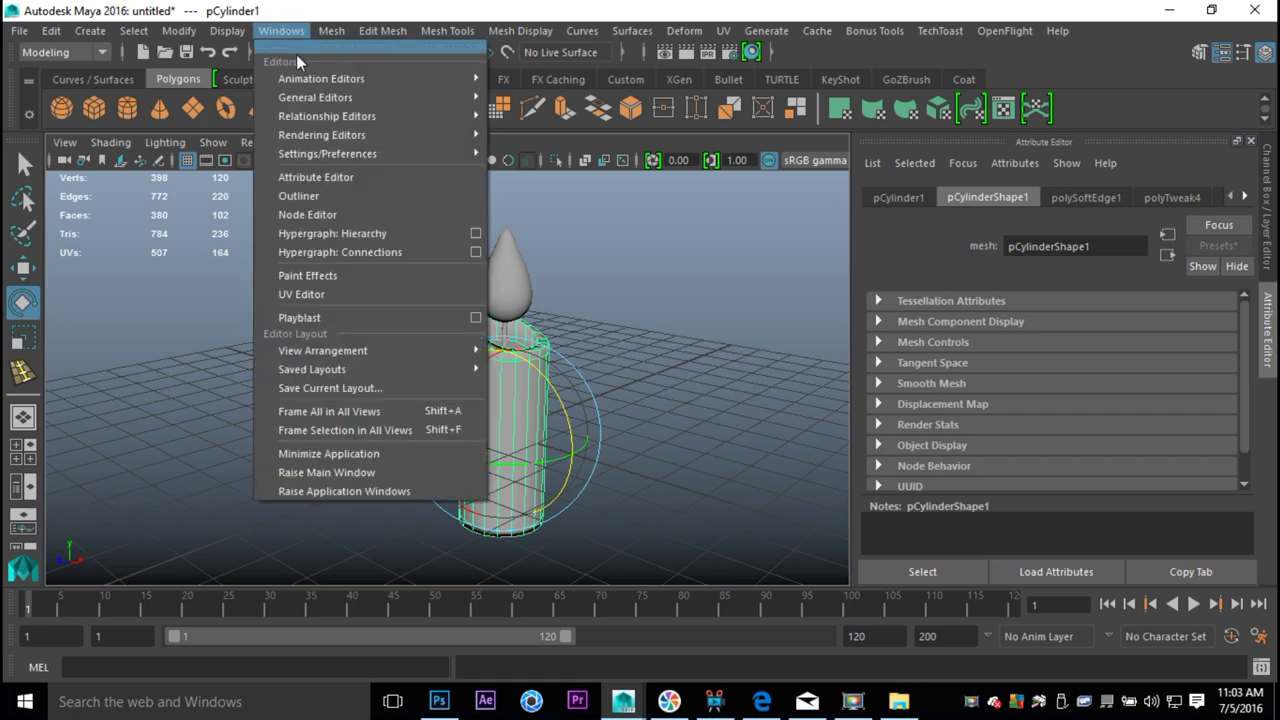
{"action": "left_click", "coordinate": [333, 200]}
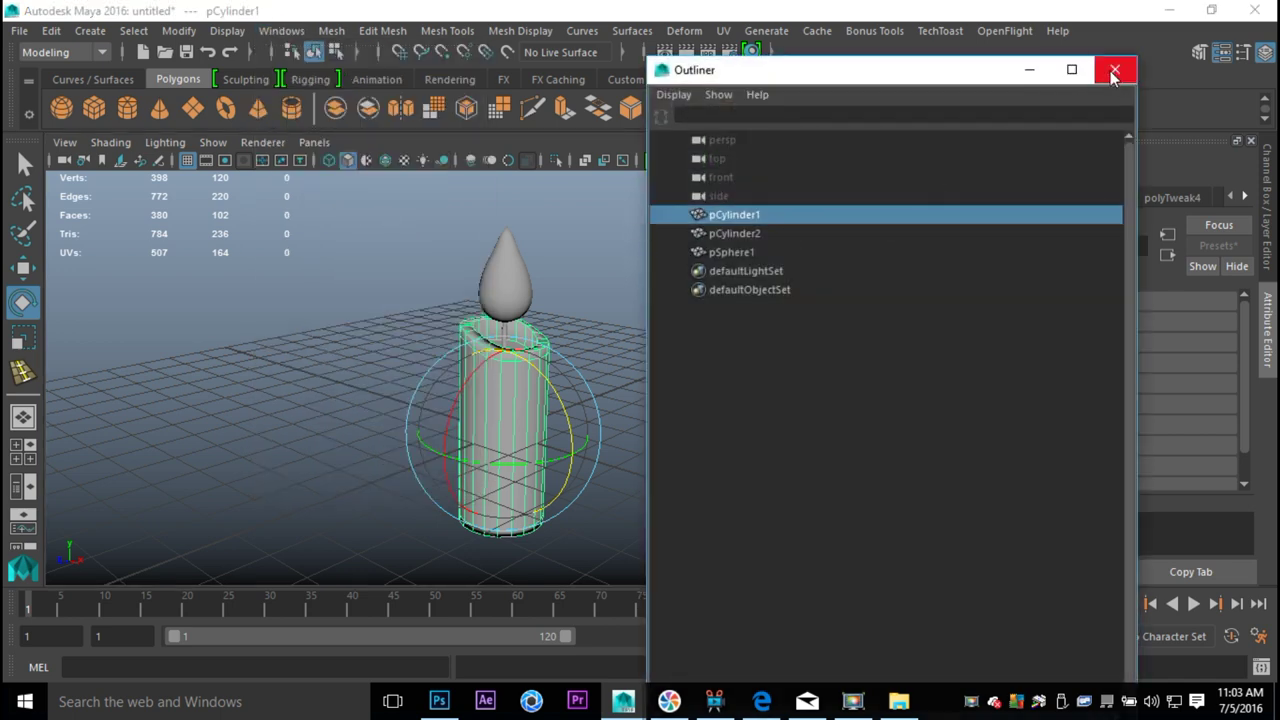
{"action": "left_click", "coordinate": [1114, 69]}
Open the Hypershade and assign the lambert2 material to the selected candle body.
{"action": "left_click", "coordinate": [331, 30]}
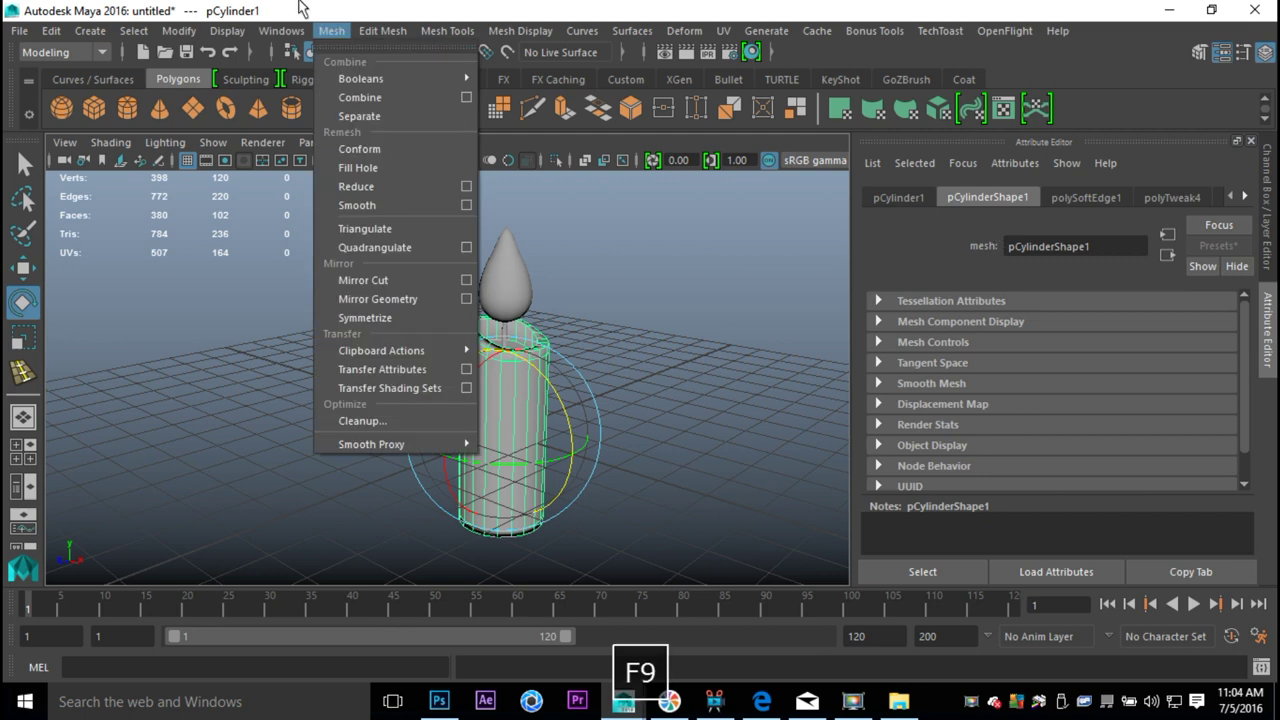
{"action": "left_click", "coordinate": [282, 30]}
{"action": "mouse_move", "coordinate": [319, 158]}
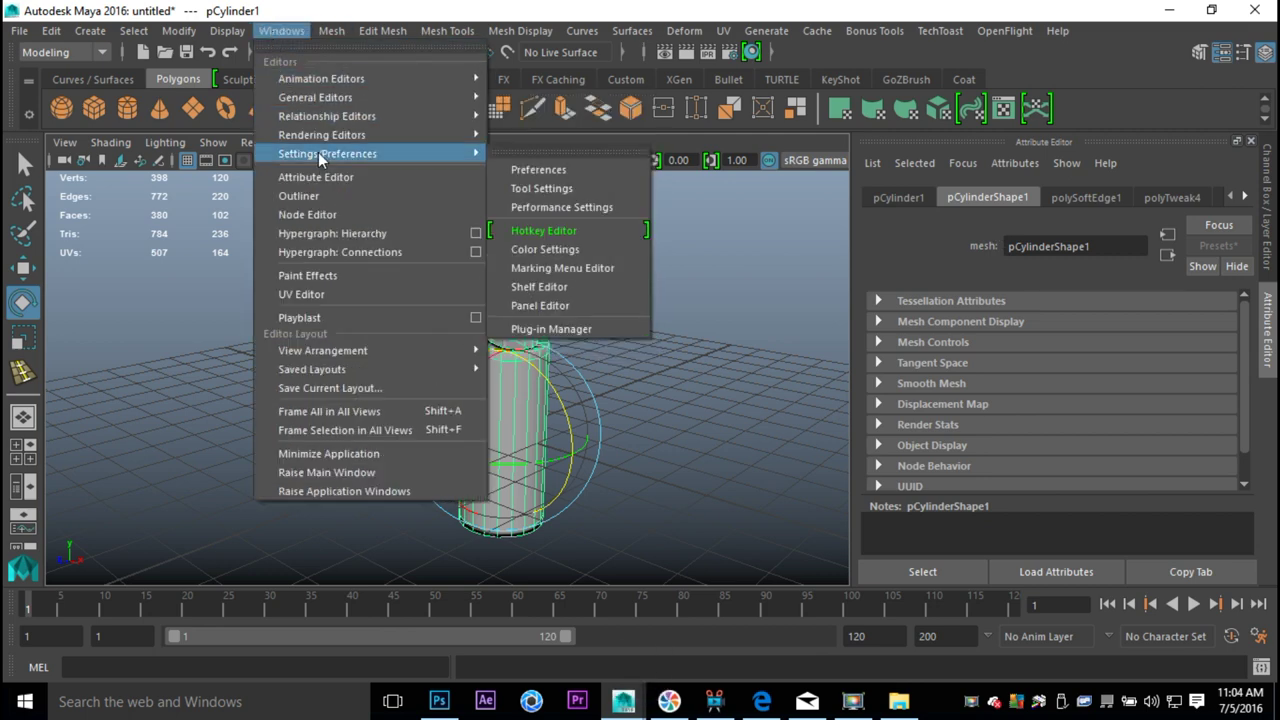
{"action": "mouse_move", "coordinate": [331, 134]}
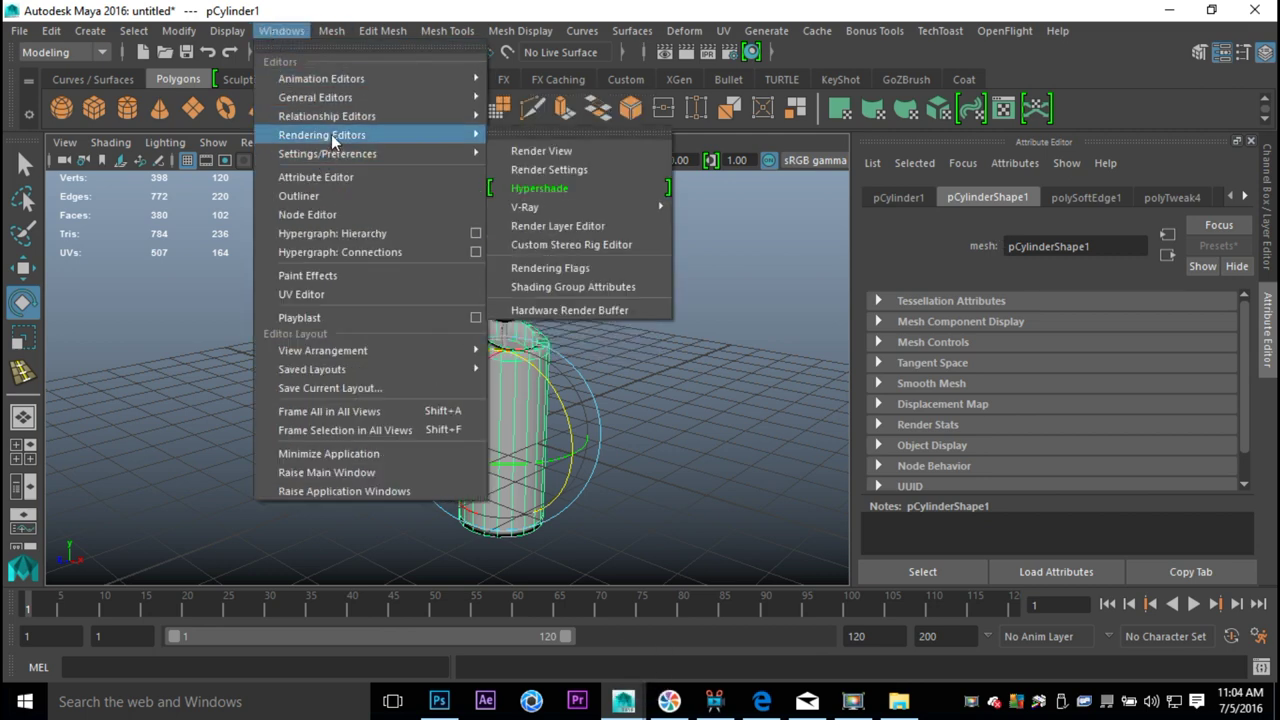
{"action": "left_click", "coordinate": [539, 188]}
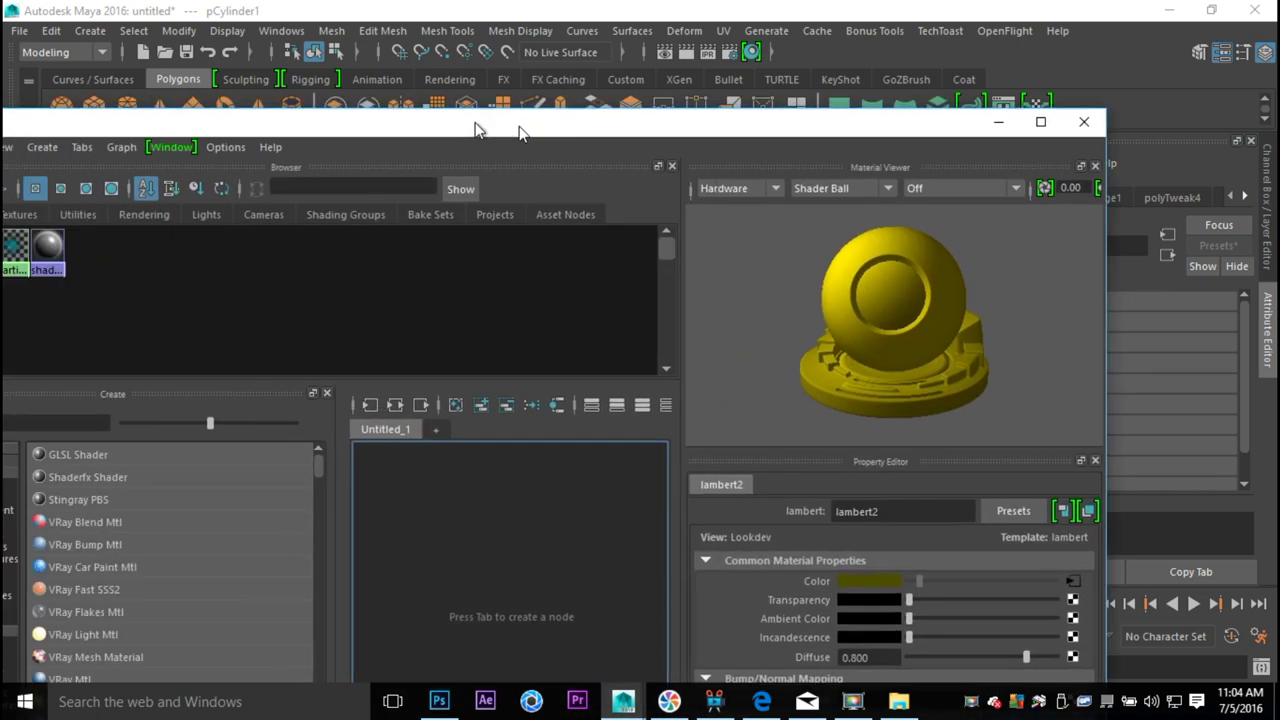
{"action": "left_click_drag", "start_coordinate": [560, 118], "coordinate": [1213, 97]}
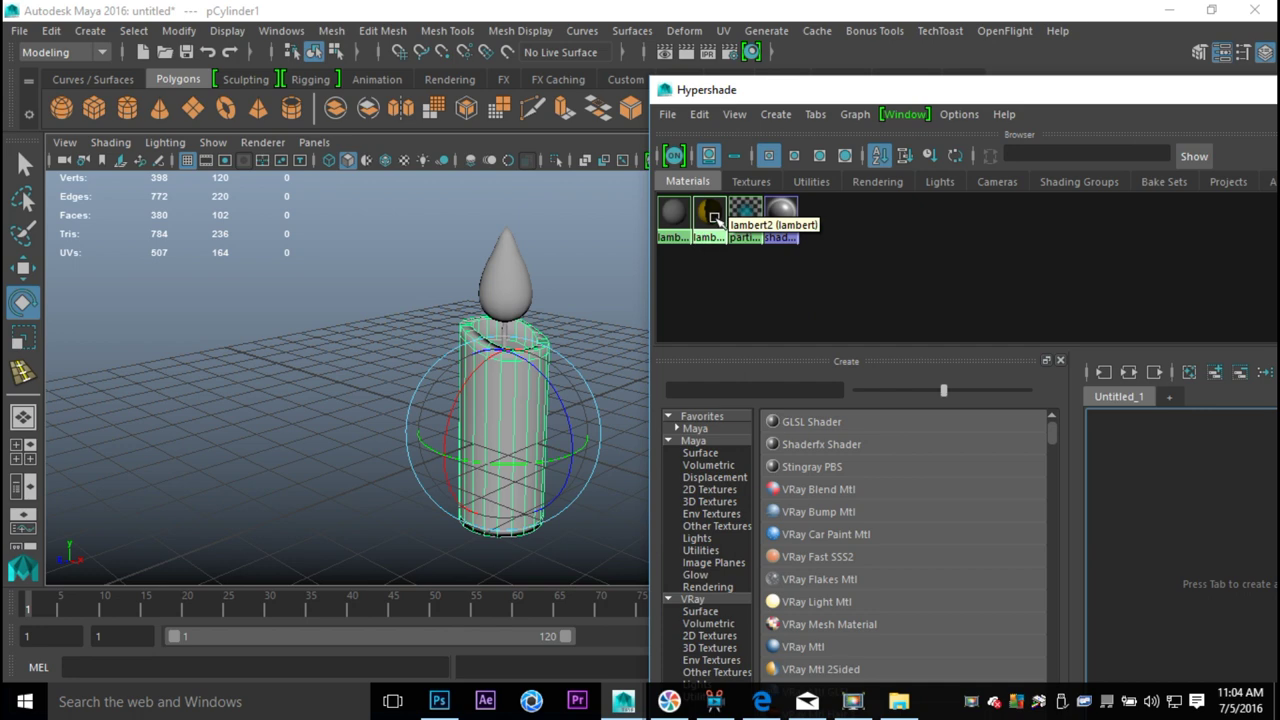
{"action": "right_click_drag", "start_coordinate": [711, 219], "coordinate": [711, 161]}
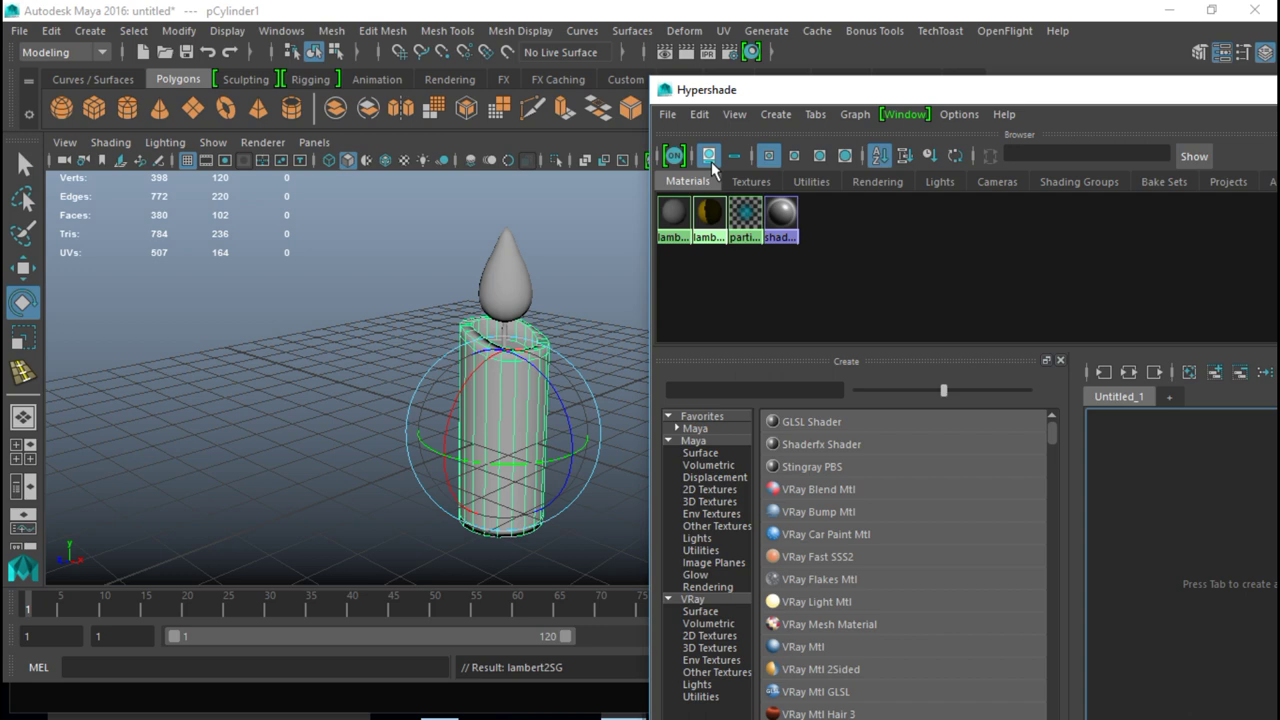
Turn on textured display in the viewport, clear the selection and minimize the Hypershade.
{"action": "left_click", "coordinate": [406, 162]}
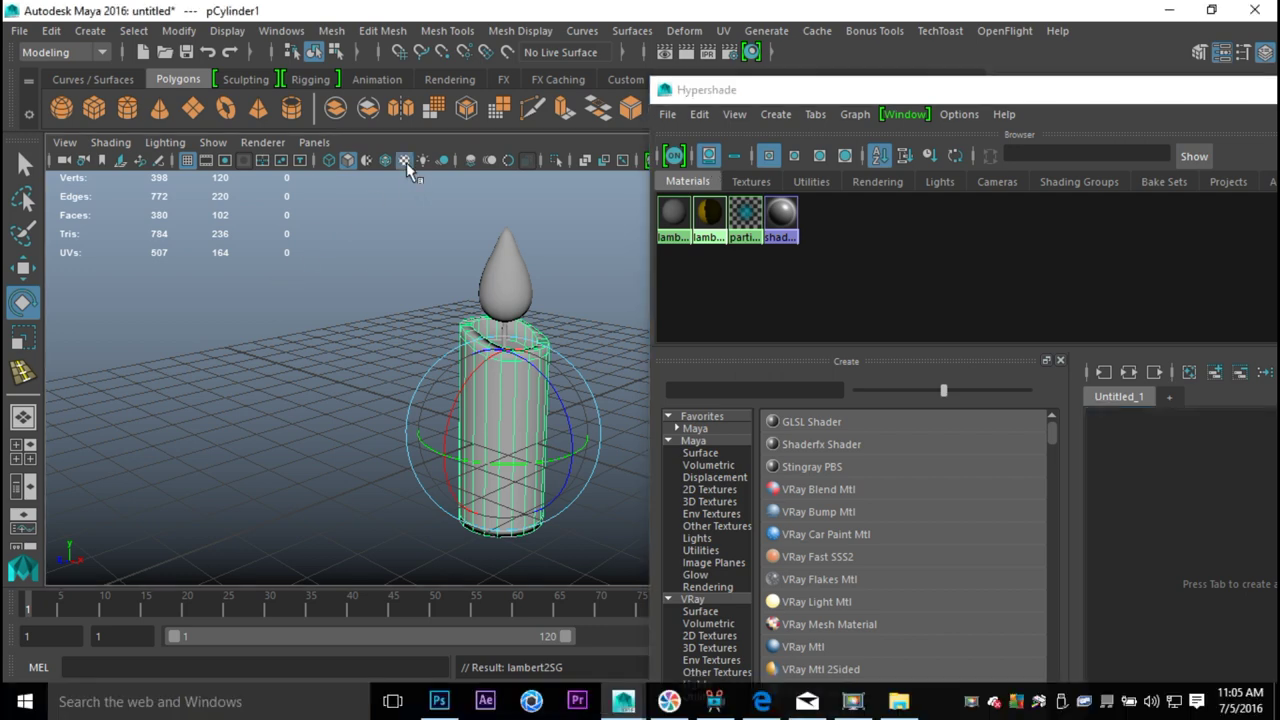
{"action": "left_click", "coordinate": [406, 162]}
{"action": "left_click_drag", "start_coordinate": [390, 405], "coordinate": [266, 420], "text": "alt"}
{"action": "left_click", "coordinate": [466, 482]}
{"action": "scroll", "coordinate": [468, 478], "scroll_direction": "down", "scroll_amount": 3}
{"action": "scroll", "coordinate": [470, 474], "scroll_direction": "up", "scroll_amount": 3}
{"action": "left_click_drag", "start_coordinate": [470, 474], "coordinate": [393, 475], "text": "alt"}
{"action": "left_click_drag", "start_coordinate": [1066, 94], "coordinate": [326, 272]}
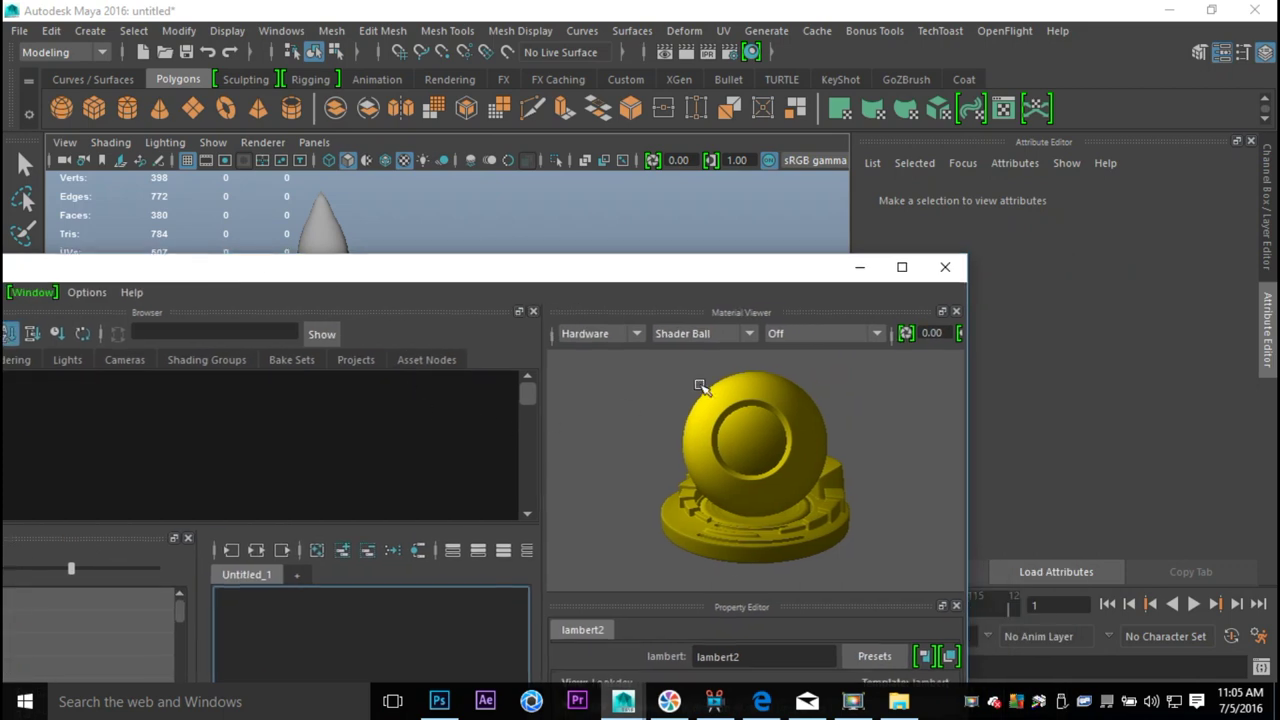
{"action": "left_click", "coordinate": [859, 267]}
Select the candle body and open the ramp mapped to the Color of its lambert2 material.
{"action": "left_click", "coordinate": [358, 408]}
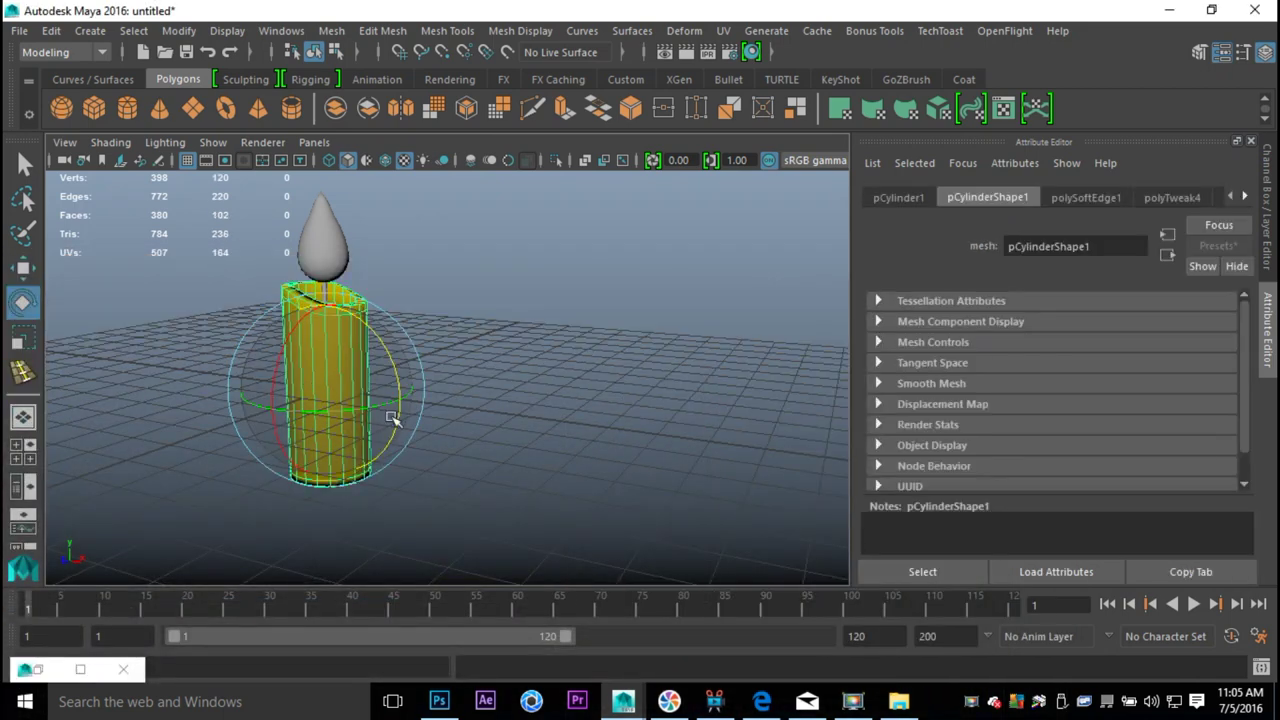
{"action": "left_click", "coordinate": [1245, 197]}
{"action": "left_click", "coordinate": [1245, 197]}
{"action": "left_click", "coordinate": [1246, 198]}
{"action": "left_click", "coordinate": [1198, 196]}
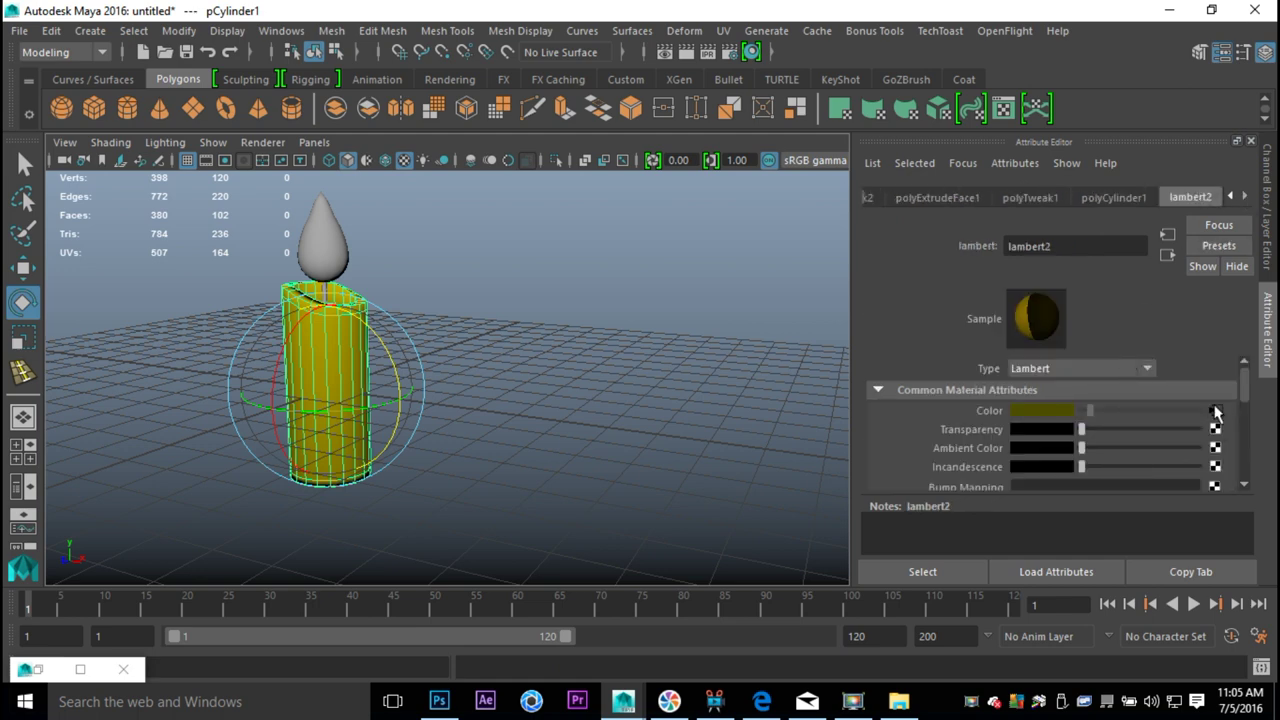
{"action": "left_click", "coordinate": [1216, 411]}
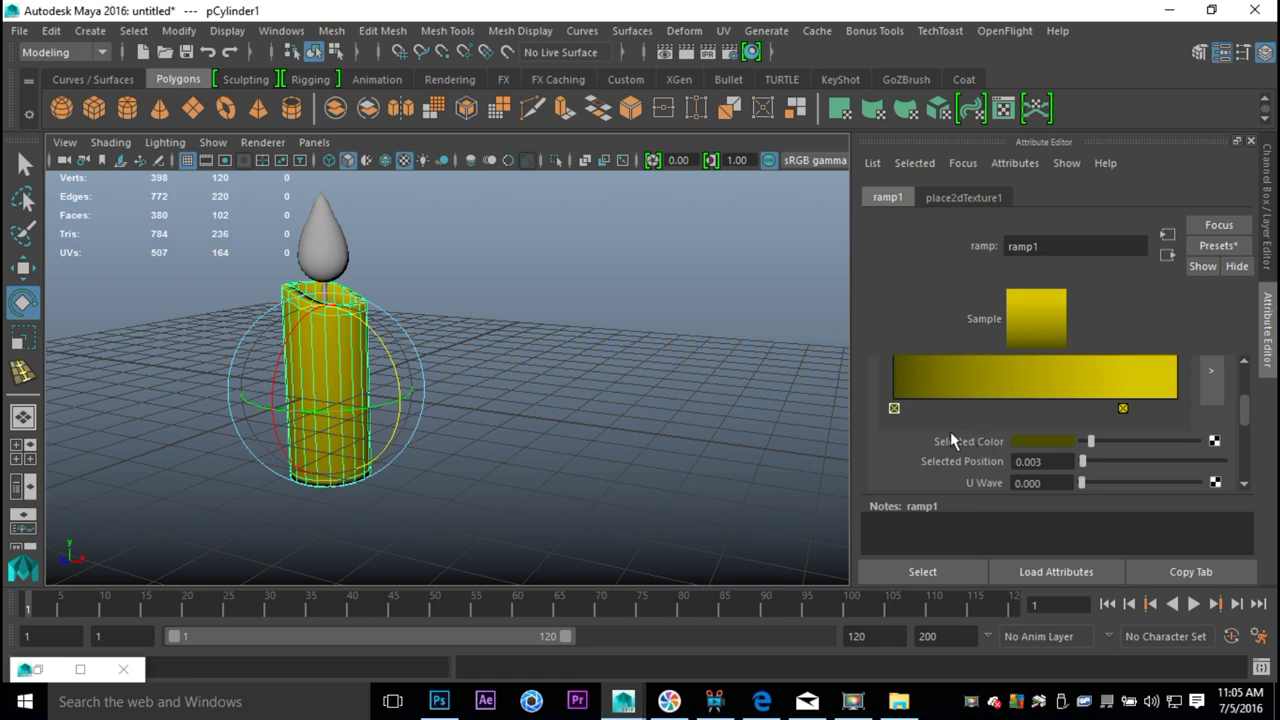
Change the ramp's colour at position 0.003 to black, with its value raised slightly to give a very dark yellow.
{"action": "scroll", "coordinate": [938, 415], "scroll_direction": "up", "scroll_amount": 1}
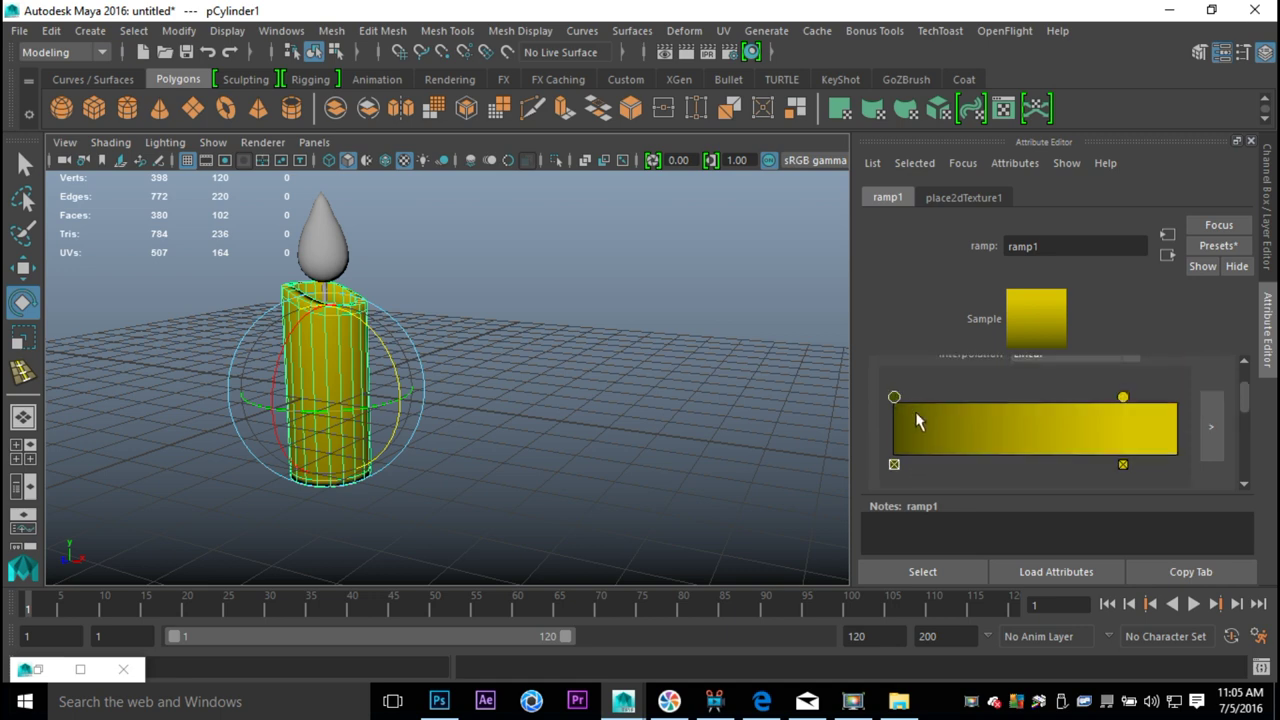
{"action": "scroll", "coordinate": [918, 415], "scroll_direction": "down", "scroll_amount": 1}
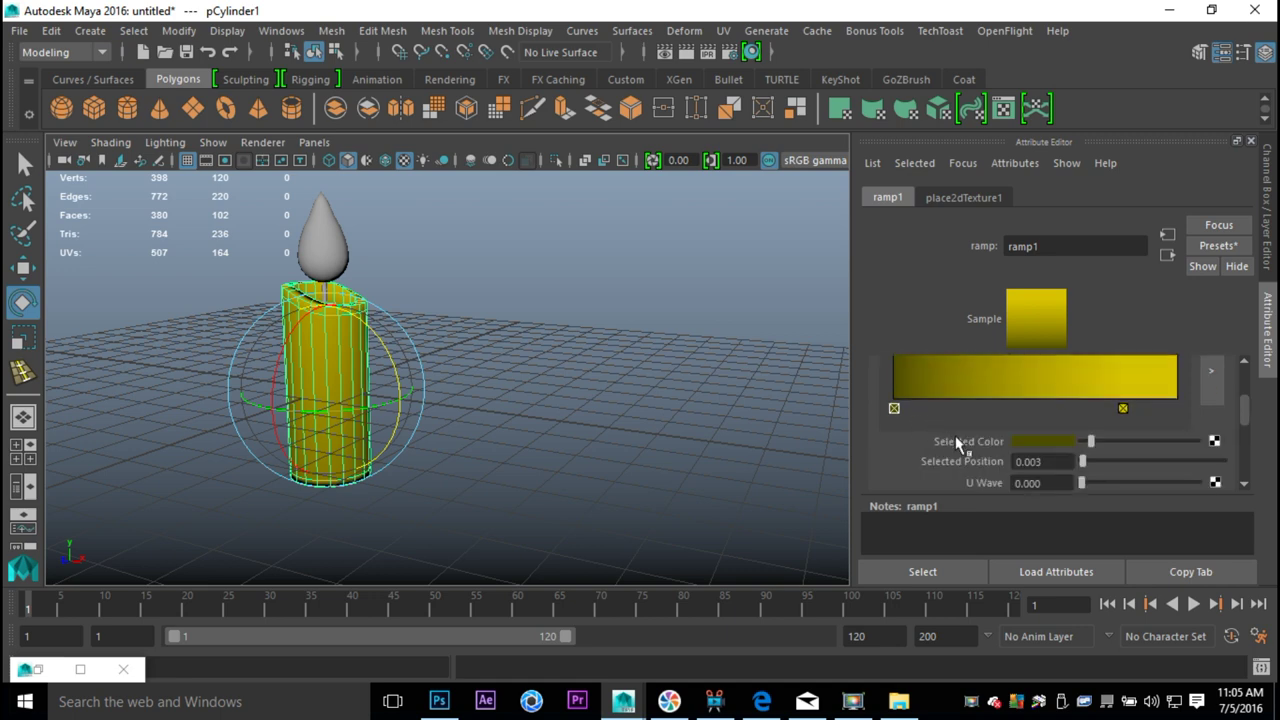
{"action": "left_click", "coordinate": [1078, 441]}
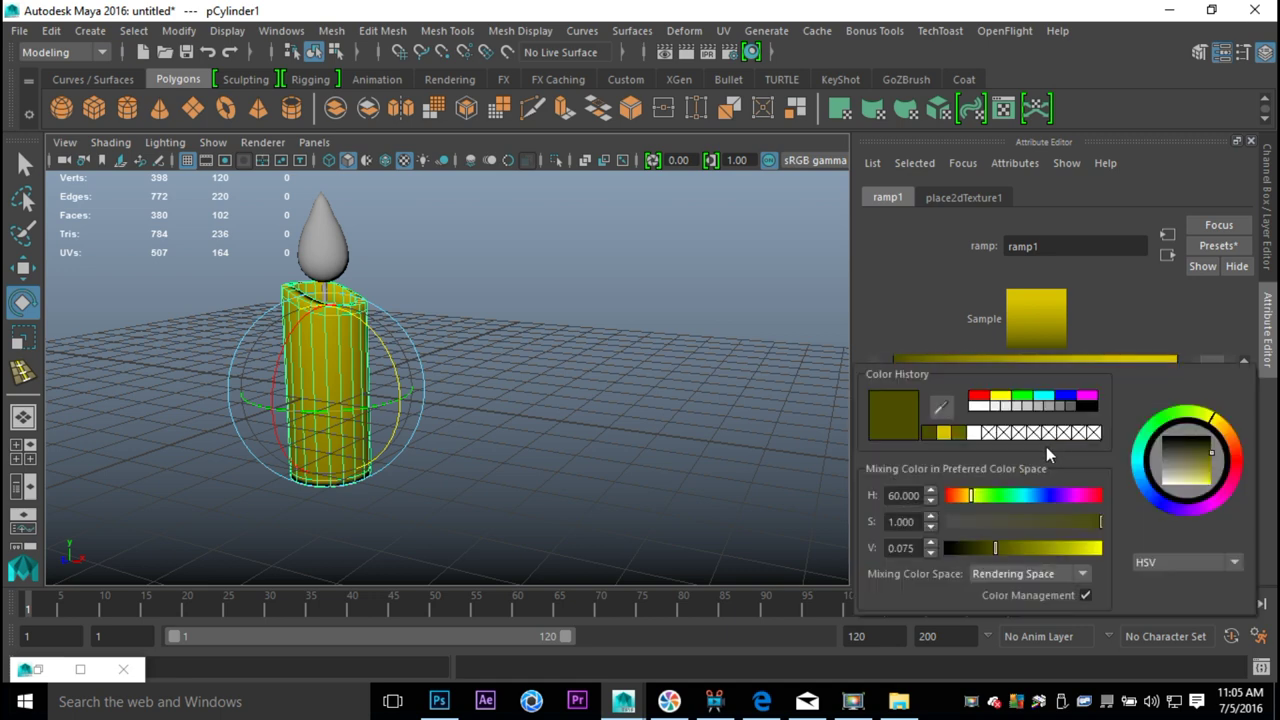
{"action": "left_click", "coordinate": [1079, 406]}
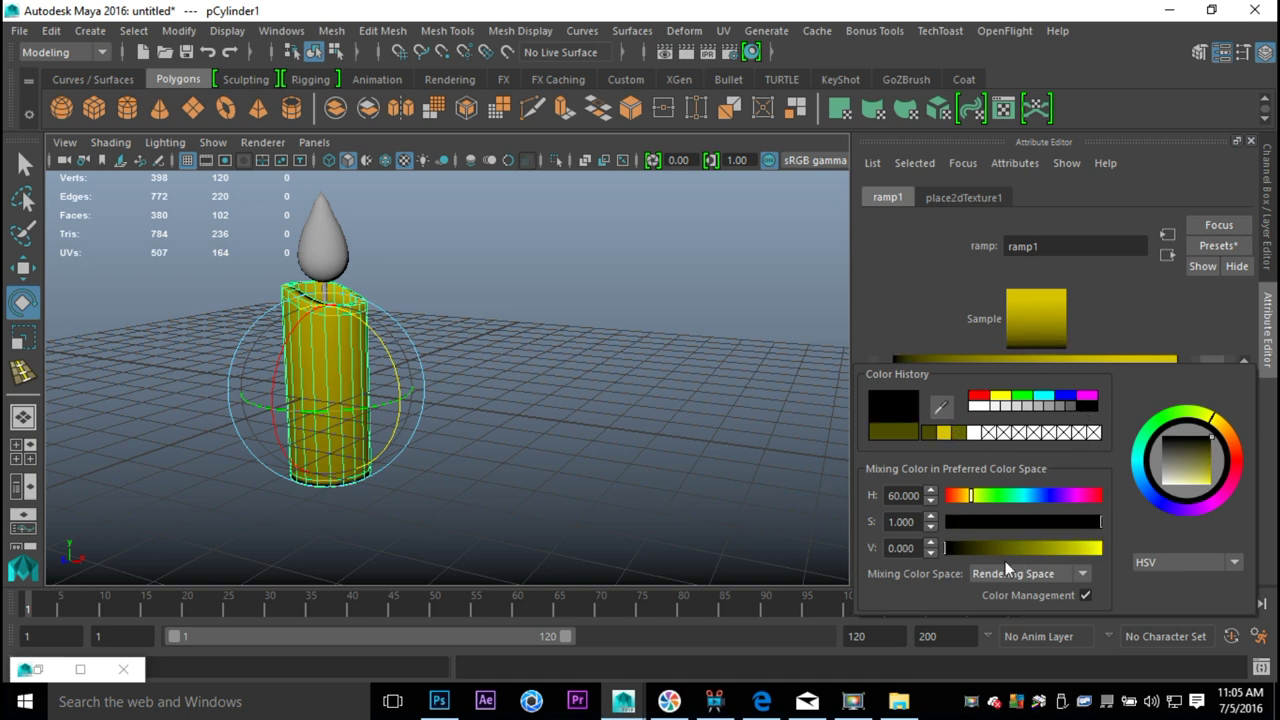
{"action": "mouse_move", "coordinate": [946, 549]}
{"action": "left_mouse_down"}
{"action": "mouse_move", "coordinate": [980, 548]}
{"action": "mouse_move", "coordinate": [966, 549]}
{"action": "left_mouse_up"}
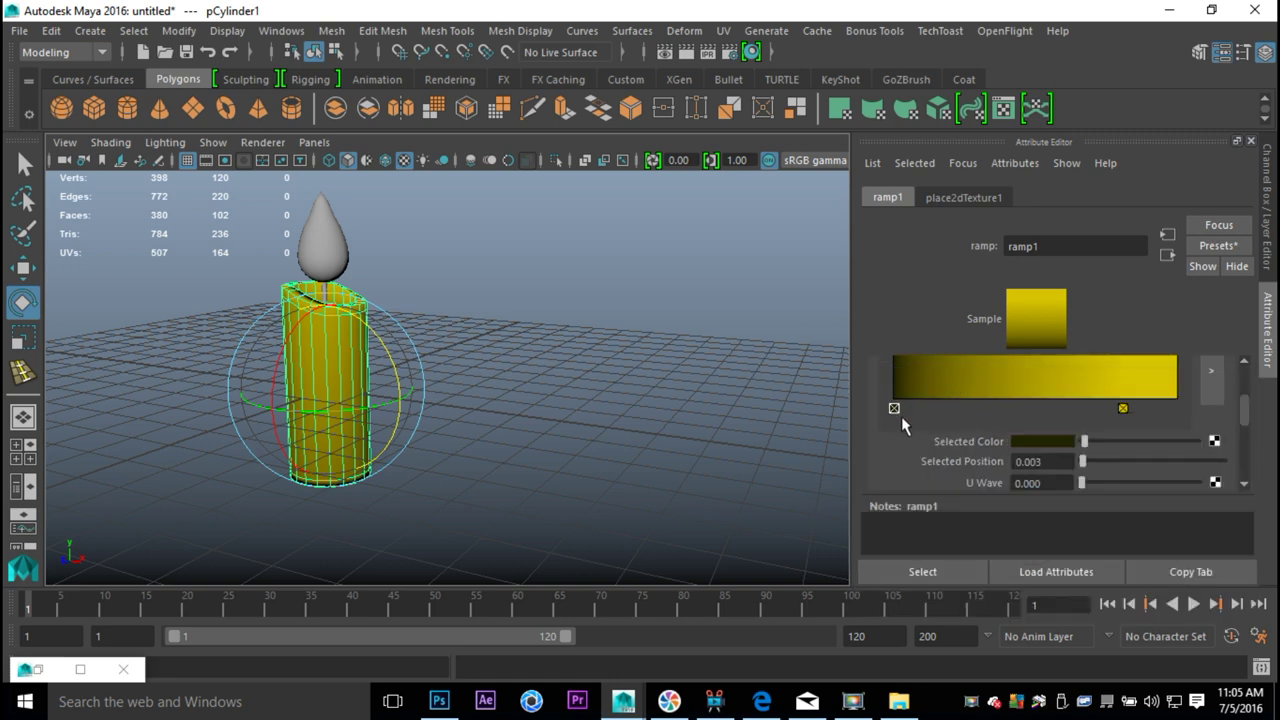
Move the ramp's dark entry to about one third and its bright yellow entry to about two thirds of the gradient.
{"action": "scroll", "coordinate": [951, 412], "scroll_direction": "up", "scroll_amount": 1}
{"action": "left_click_drag", "start_coordinate": [895, 398], "coordinate": [990, 402]}
{"action": "left_click_drag", "start_coordinate": [1125, 398], "coordinate": [1078, 405]}
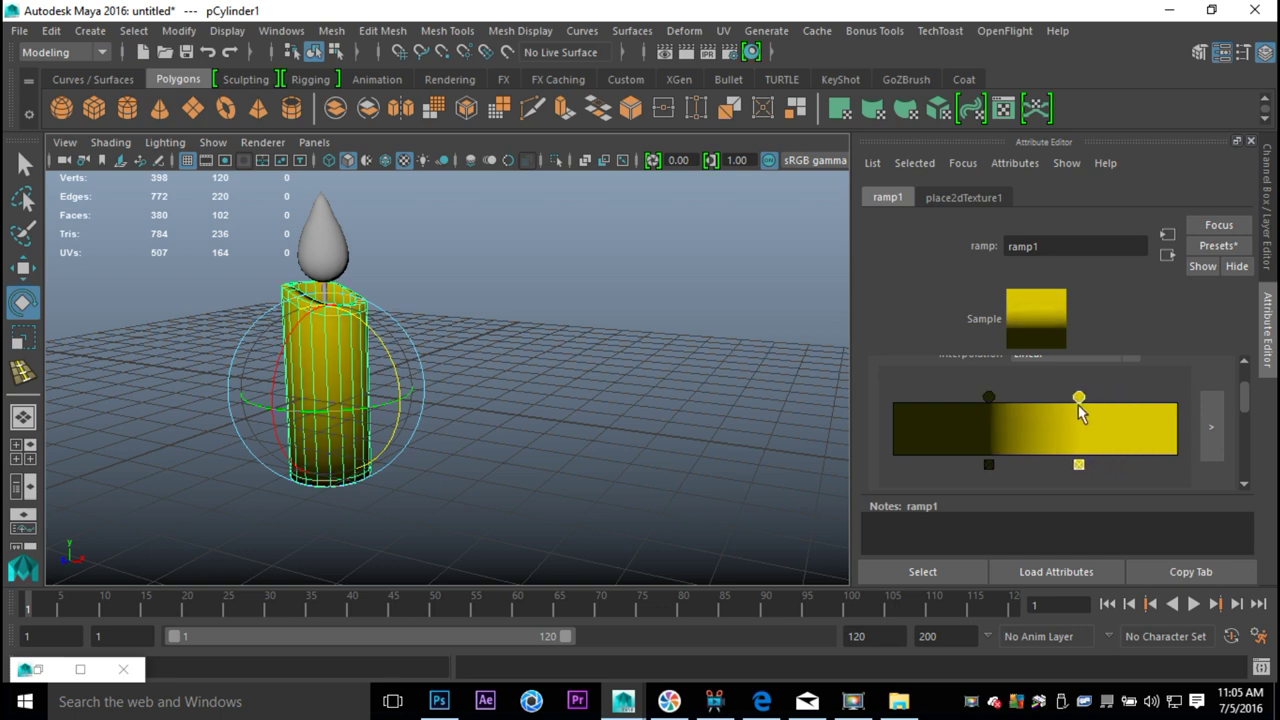
Add a ramp entry at position 0.888 and colour it pale yellow by raising the saturation of white.
{"action": "left_click", "coordinate": [1145, 400]}
{"action": "scroll", "coordinate": [1140, 410], "scroll_direction": "down", "scroll_amount": 1}
{"action": "left_click", "coordinate": [1050, 446]}
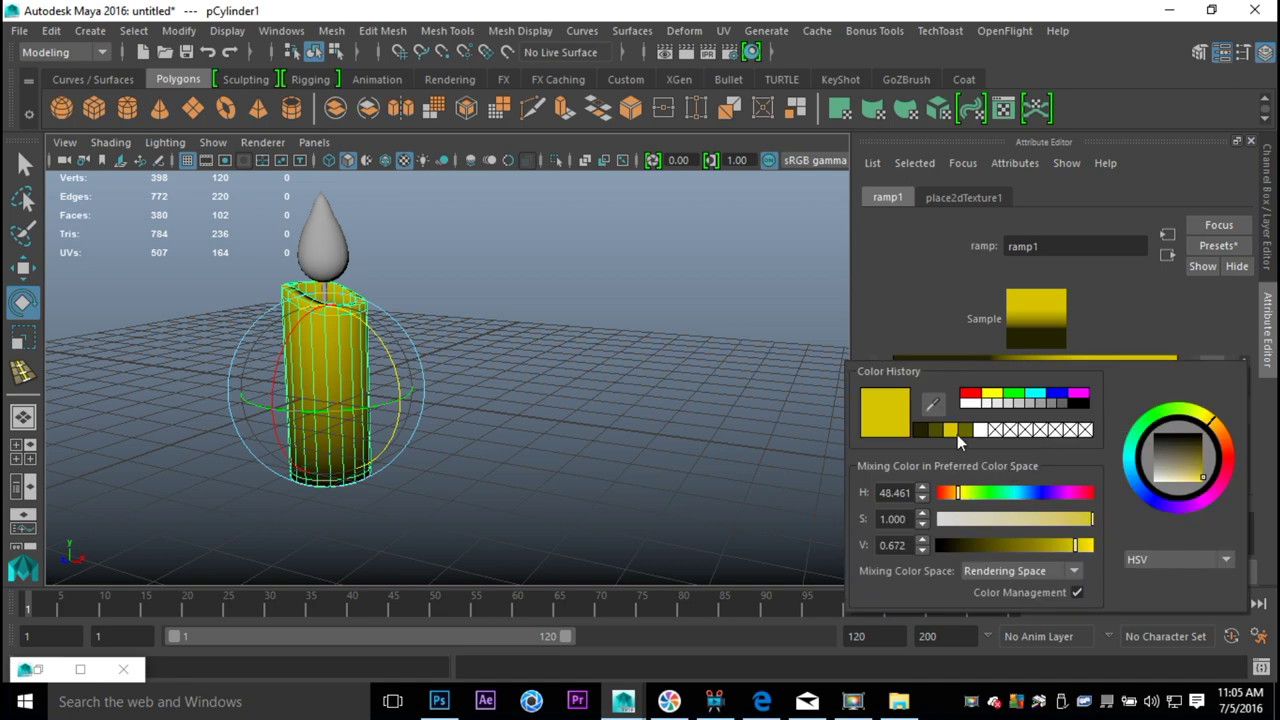
{"action": "left_click", "coordinate": [969, 403]}
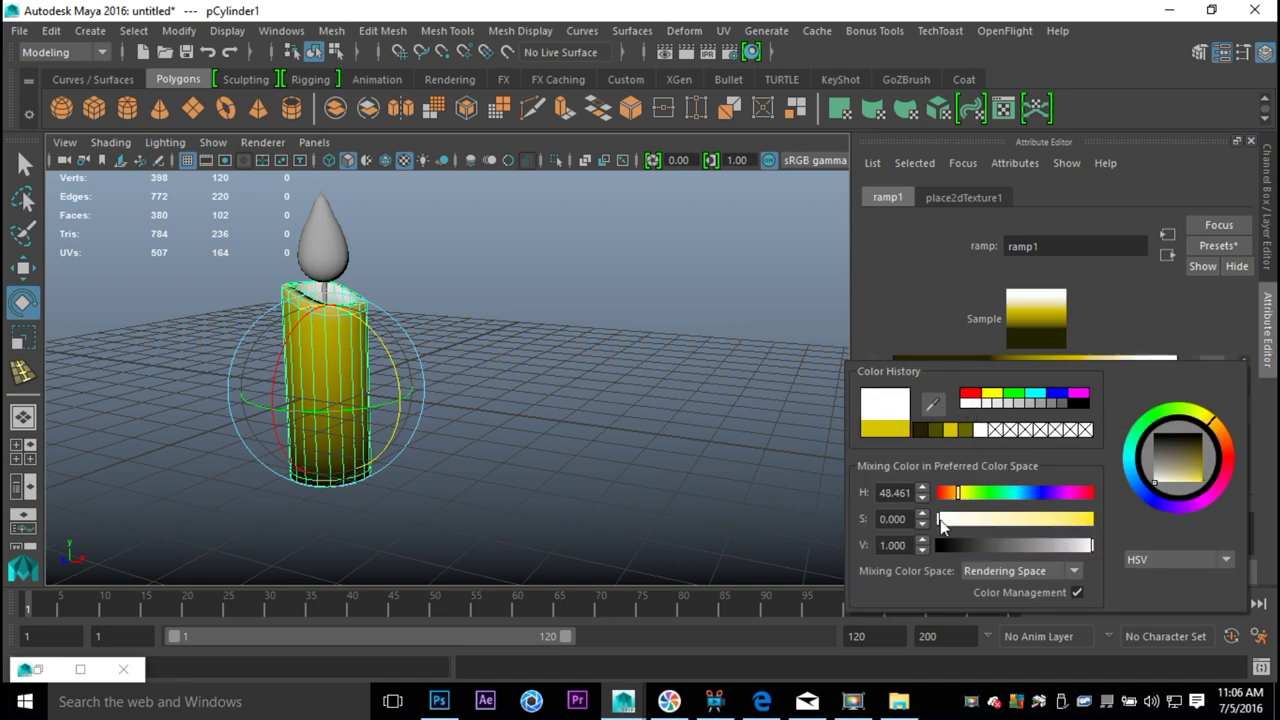
{"action": "mouse_move", "coordinate": [940, 524]}
{"action": "left_mouse_down"}
{"action": "mouse_move", "coordinate": [1060, 517]}
{"action": "mouse_move", "coordinate": [1066, 528]}
{"action": "left_mouse_up"}
{"action": "left_click", "coordinate": [926, 316]}
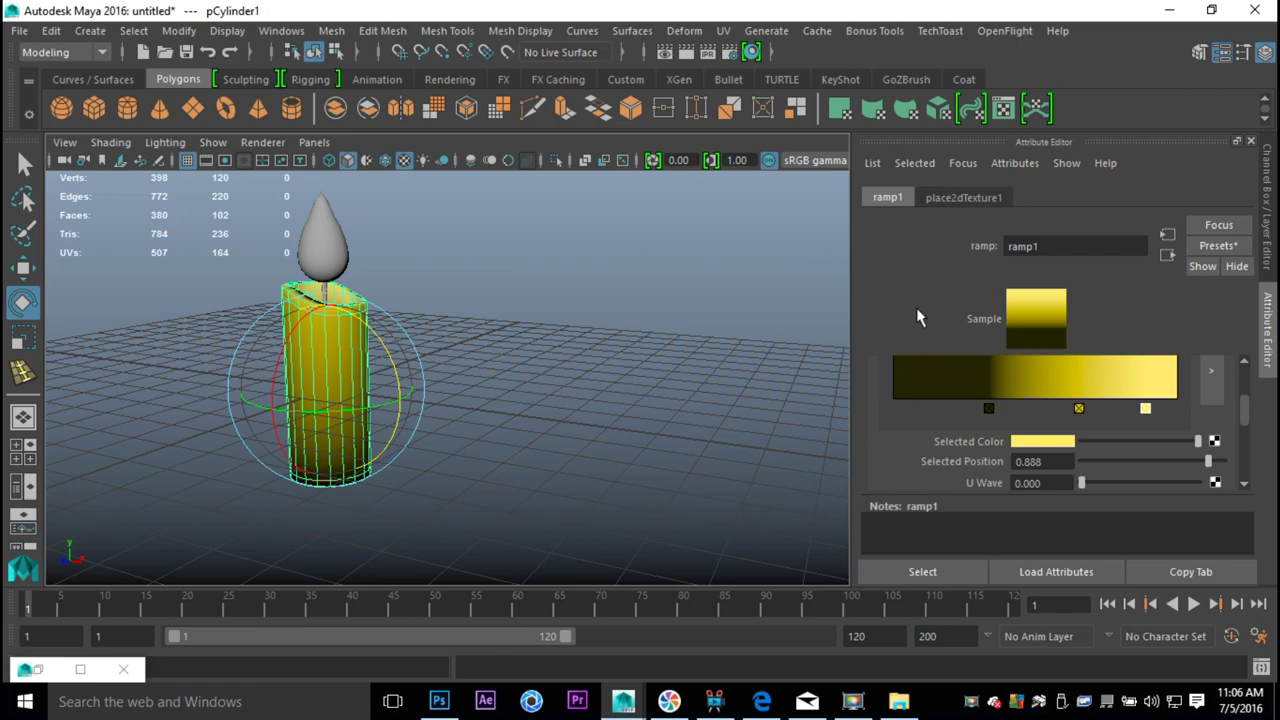
Assign a new Lambert material to the candle's wick.
{"action": "left_click", "coordinate": [726, 449]}
{"action": "scroll", "coordinate": [462, 437], "scroll_direction": "down", "scroll_amount": 3}
{"action": "scroll", "coordinate": [463, 436], "scroll_direction": "up", "scroll_amount": 3}
{"action": "left_click_drag", "start_coordinate": [483, 423], "coordinate": [571, 461], "text": "alt"}
{"action": "scroll", "coordinate": [640, 470], "scroll_direction": "up", "scroll_amount": 4}
{"action": "left_click_drag", "start_coordinate": [680, 491], "coordinate": [520, 397], "text": "alt"}
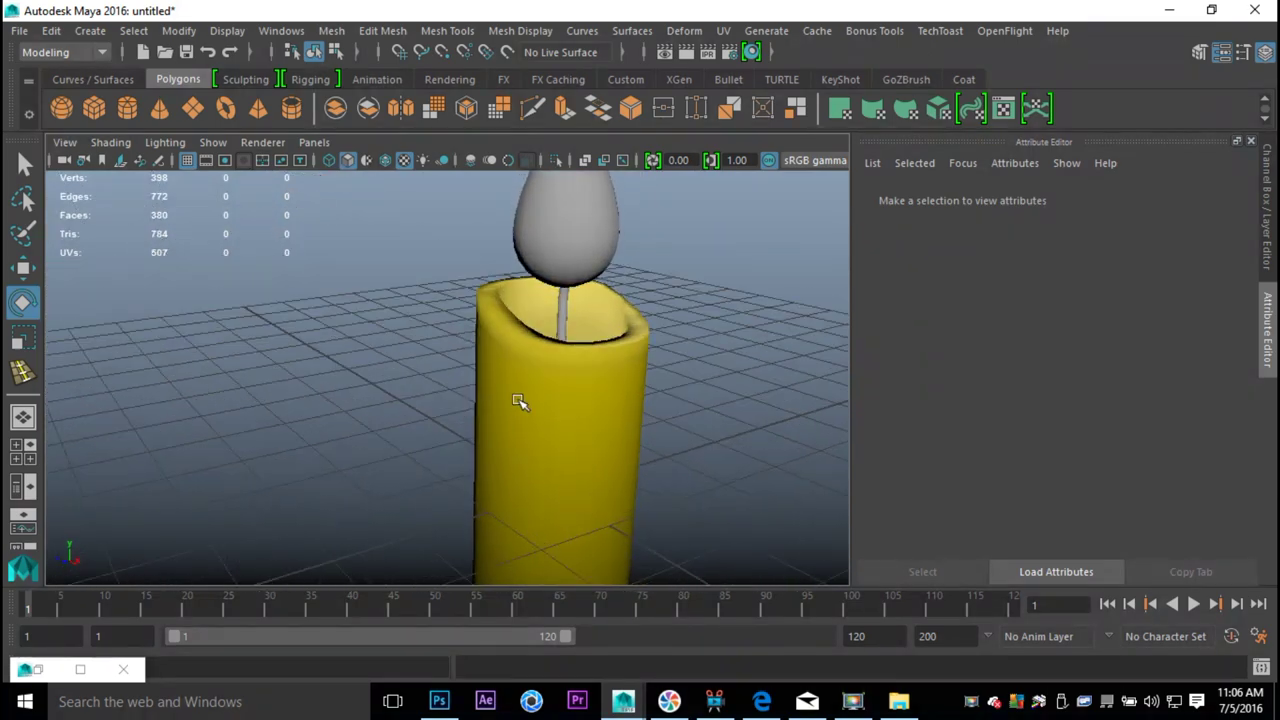
{"action": "left_click", "coordinate": [566, 311]}
{"action": "right_click_drag", "start_coordinate": [562, 310], "coordinate": [548, 642]}
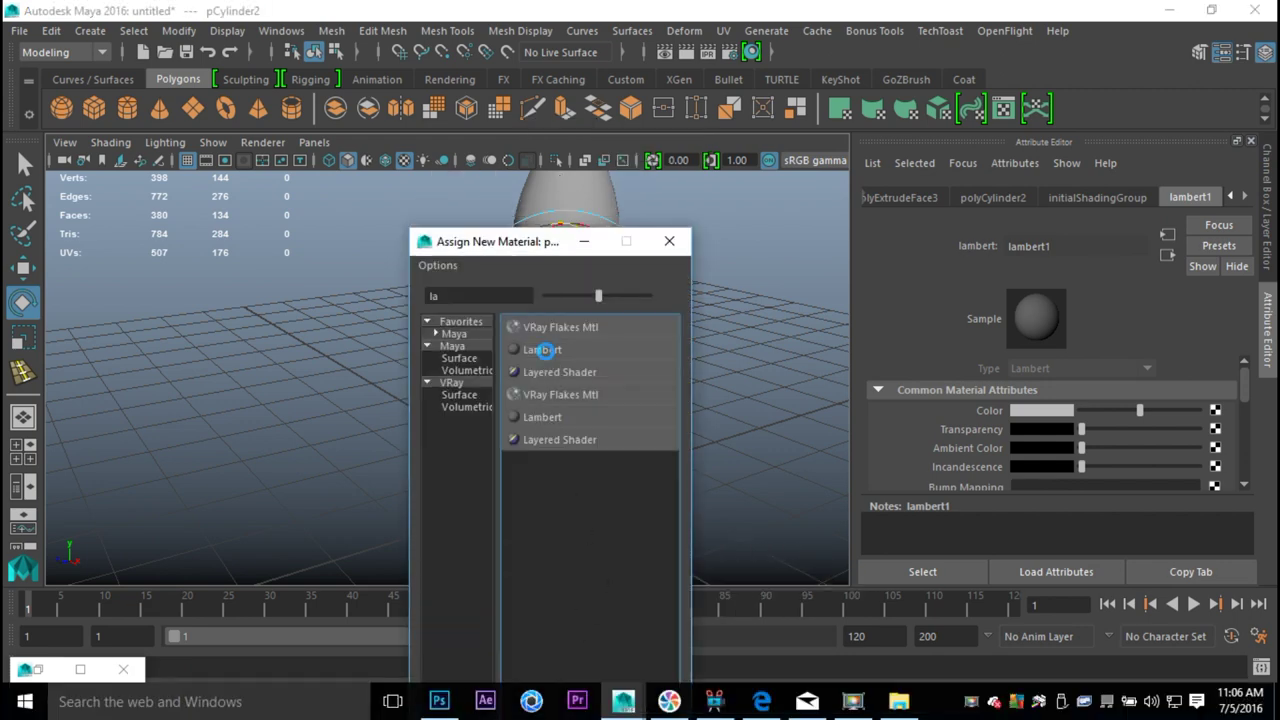
{"action": "left_click", "coordinate": [548, 358]}
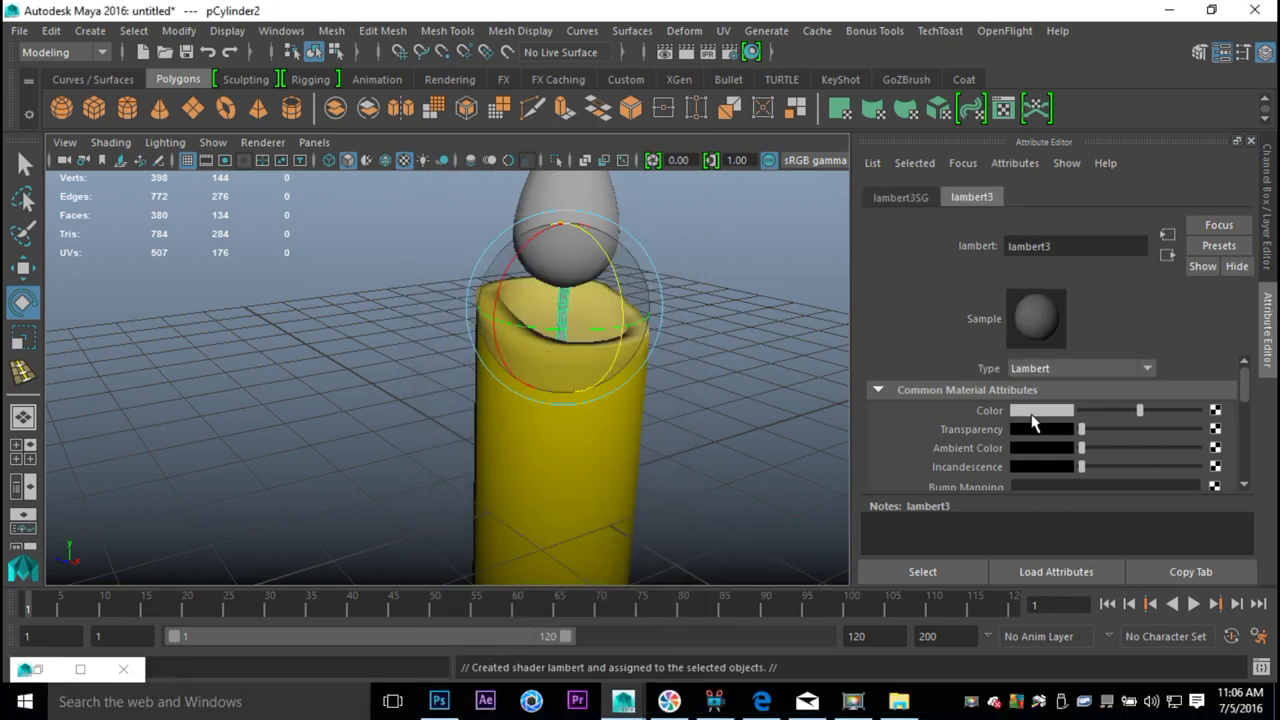
Map a Ramp texture to the Color of the wick's Lambert material and move its black entry to about two thirds.
{"action": "left_click", "coordinate": [1216, 412]}
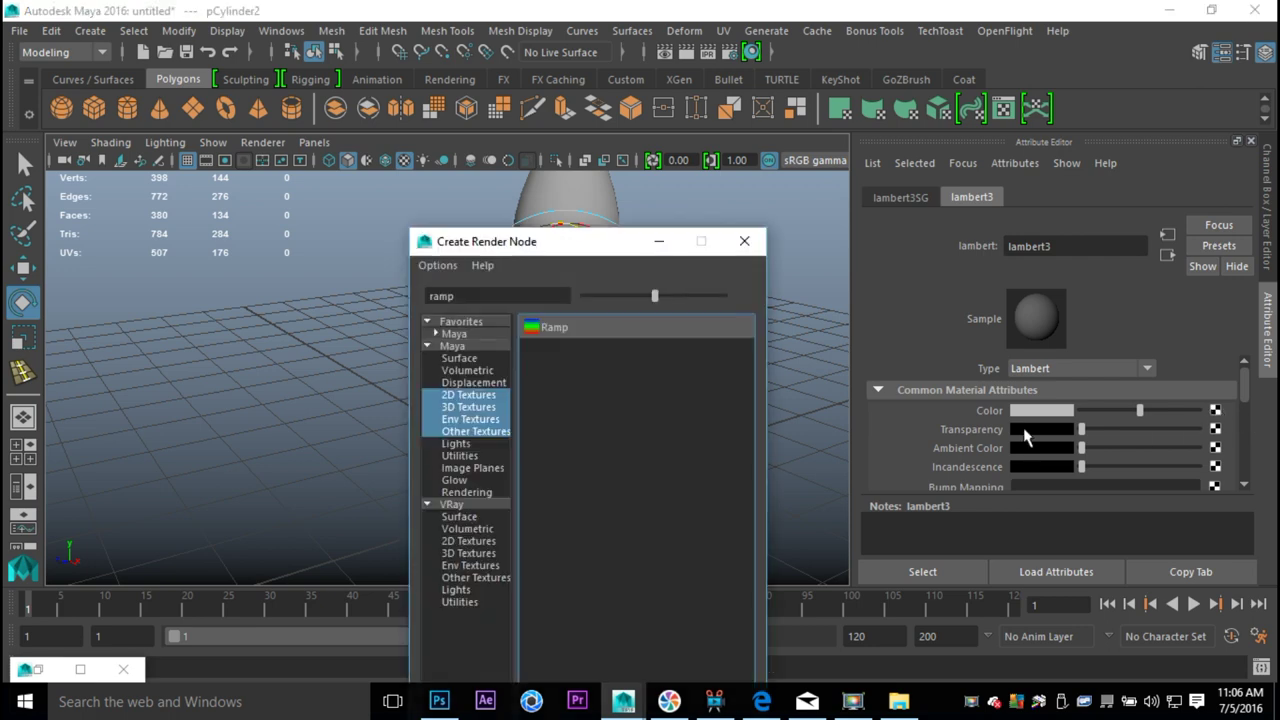
{"action": "left_click", "coordinate": [568, 336]}
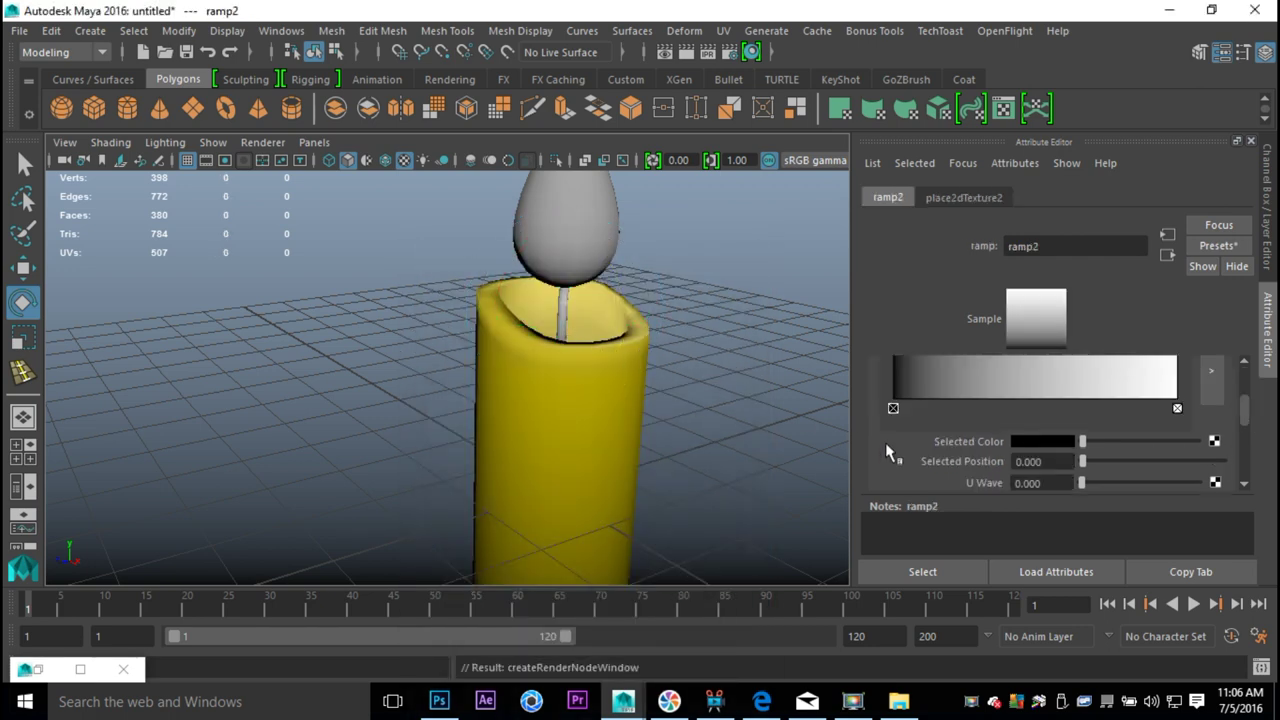
{"action": "scroll", "coordinate": [940, 415], "scroll_direction": "up", "scroll_amount": 1}
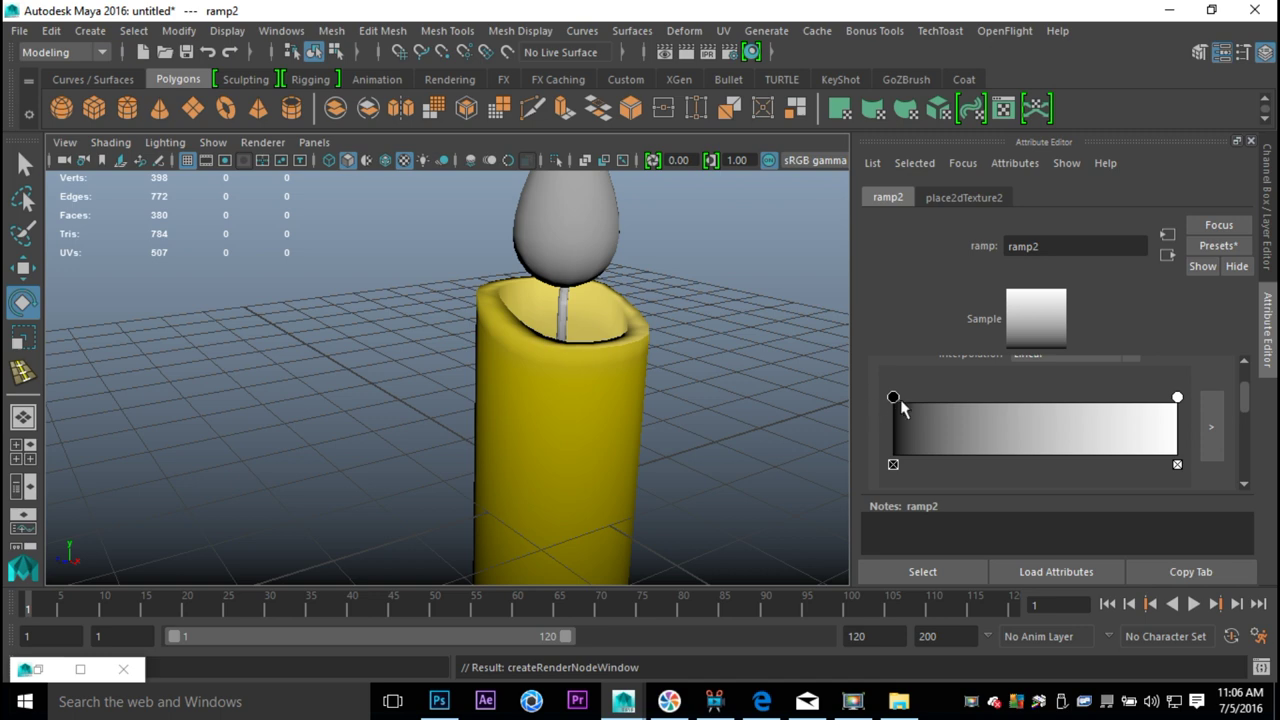
{"action": "left_click_drag", "start_coordinate": [895, 400], "coordinate": [1083, 405]}
Colour the wick ramp's white entry red and move it back to position 0.799 on the gradient.
{"action": "left_click", "coordinate": [1176, 400]}
{"action": "scroll", "coordinate": [1100, 430], "scroll_direction": "down", "scroll_amount": 2}
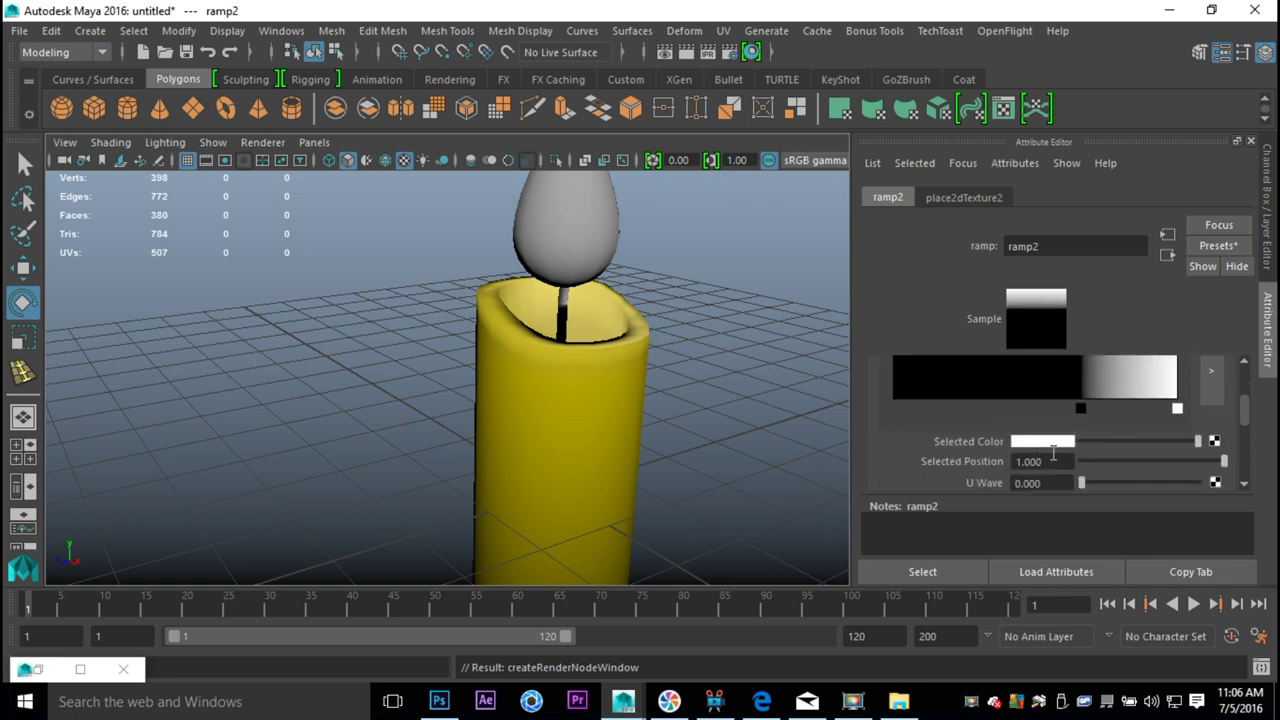
{"action": "left_click", "coordinate": [1045, 445]}
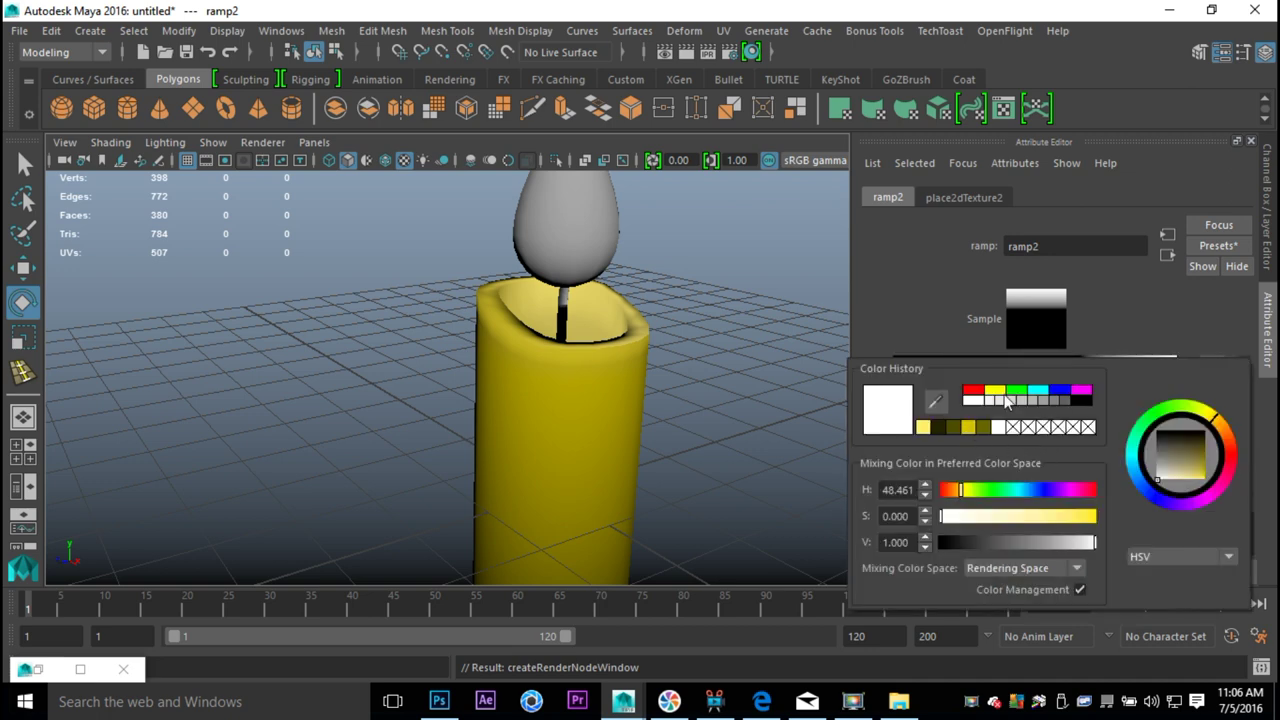
{"action": "left_click", "coordinate": [972, 392]}
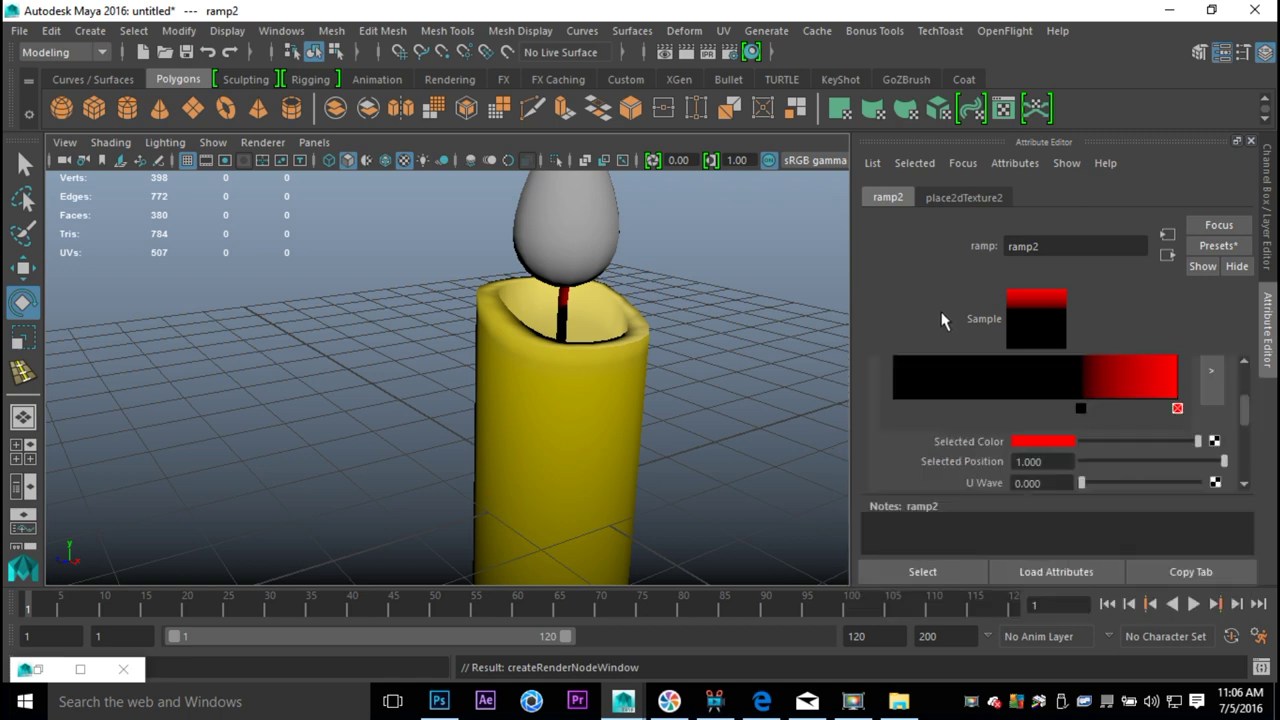
{"action": "scroll", "coordinate": [1131, 404], "scroll_direction": "up", "scroll_amount": 2}
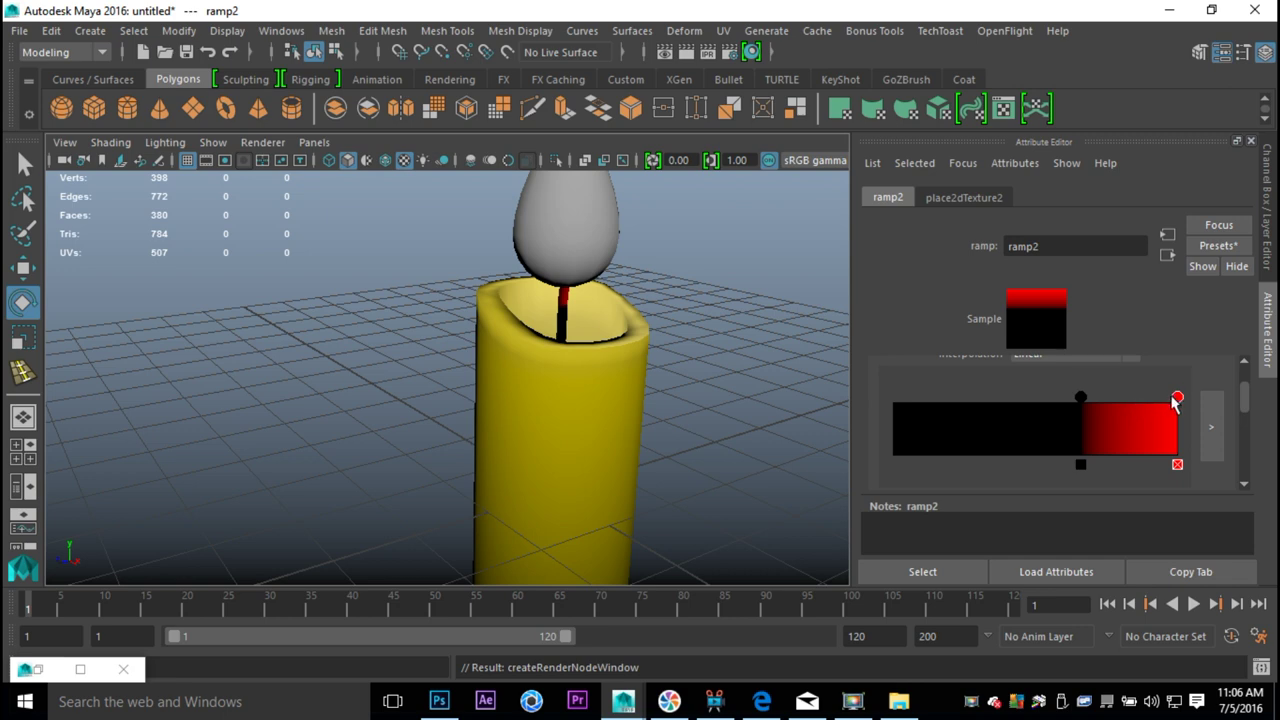
{"action": "left_click_drag", "start_coordinate": [1177, 398], "coordinate": [1120, 398]}
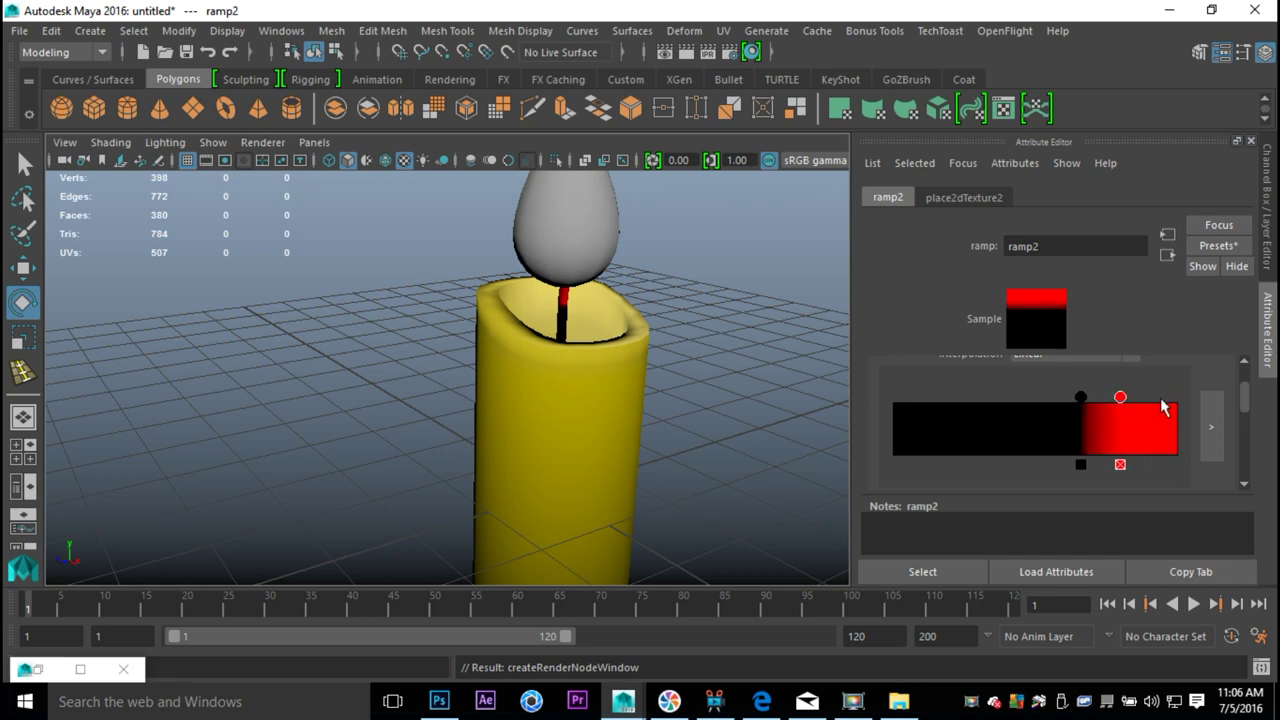
Add another red entry near the bright end of the wick's ramp and recolour the entry at 0.799 orange.
{"action": "left_click", "coordinate": [1154, 410]}
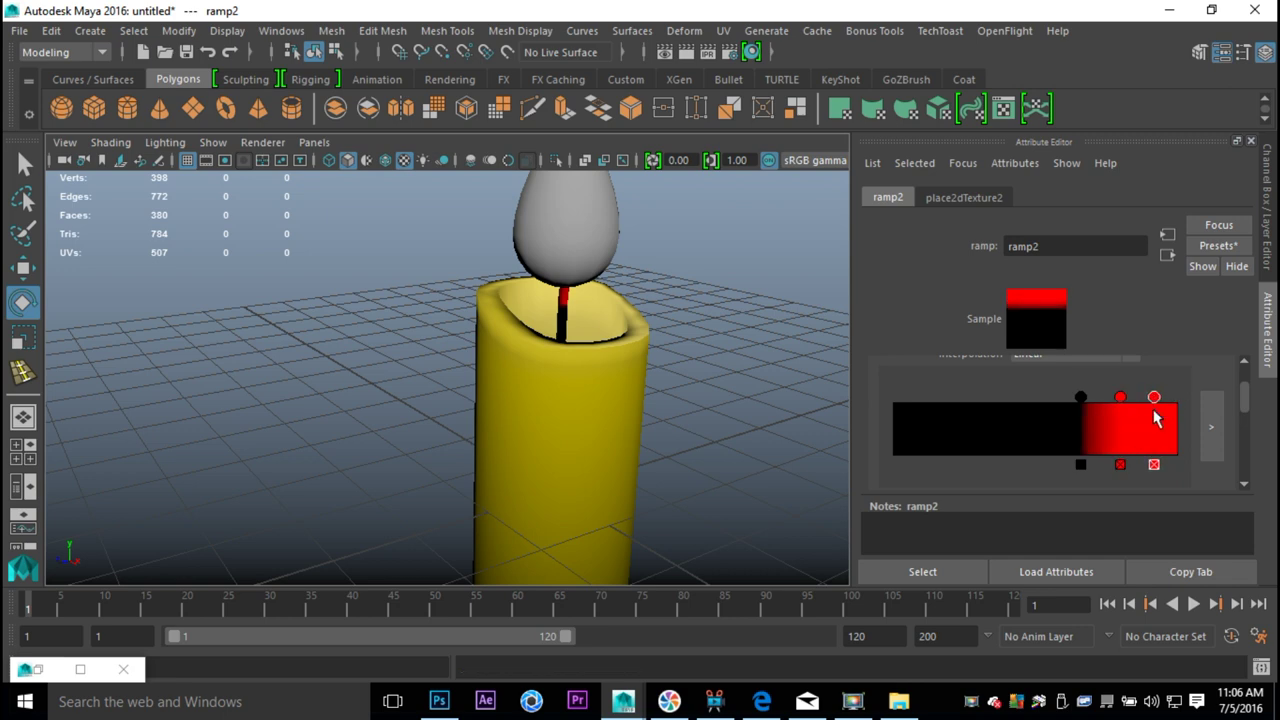
{"action": "left_click", "coordinate": [1121, 400]}
{"action": "scroll", "coordinate": [977, 405], "scroll_direction": "down", "scroll_amount": 3}
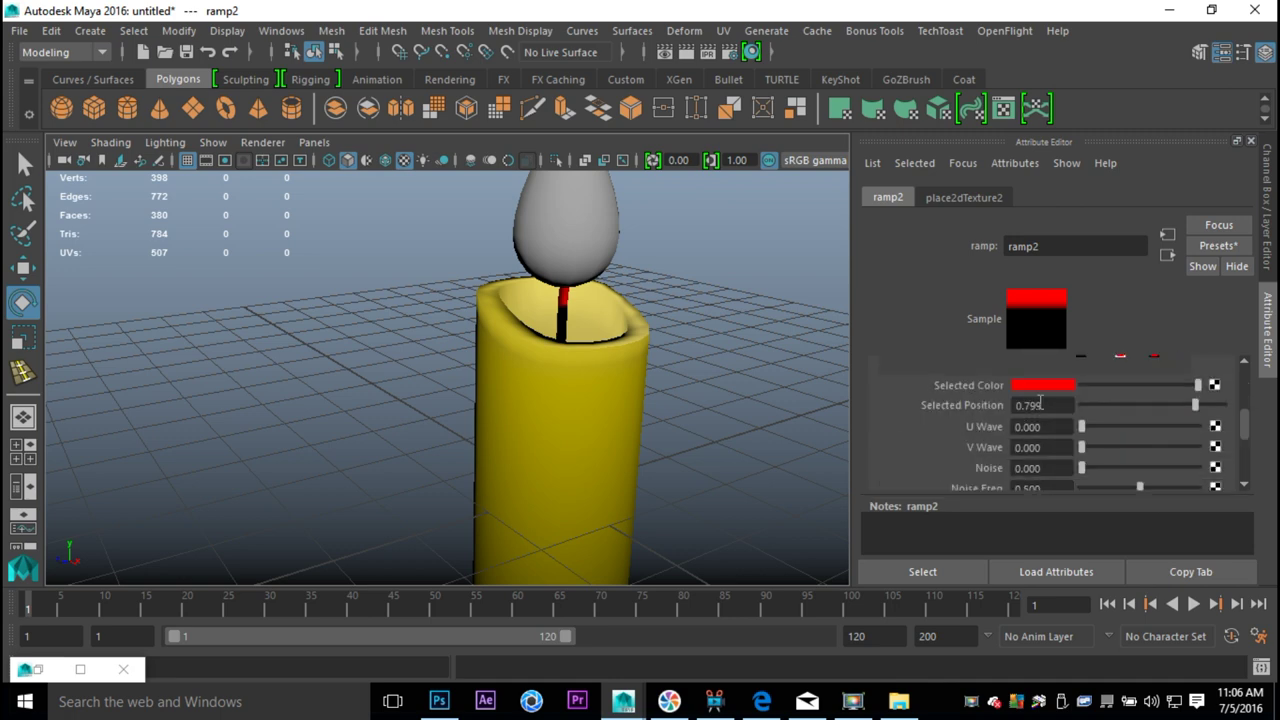
{"action": "left_click", "coordinate": [1037, 388]}
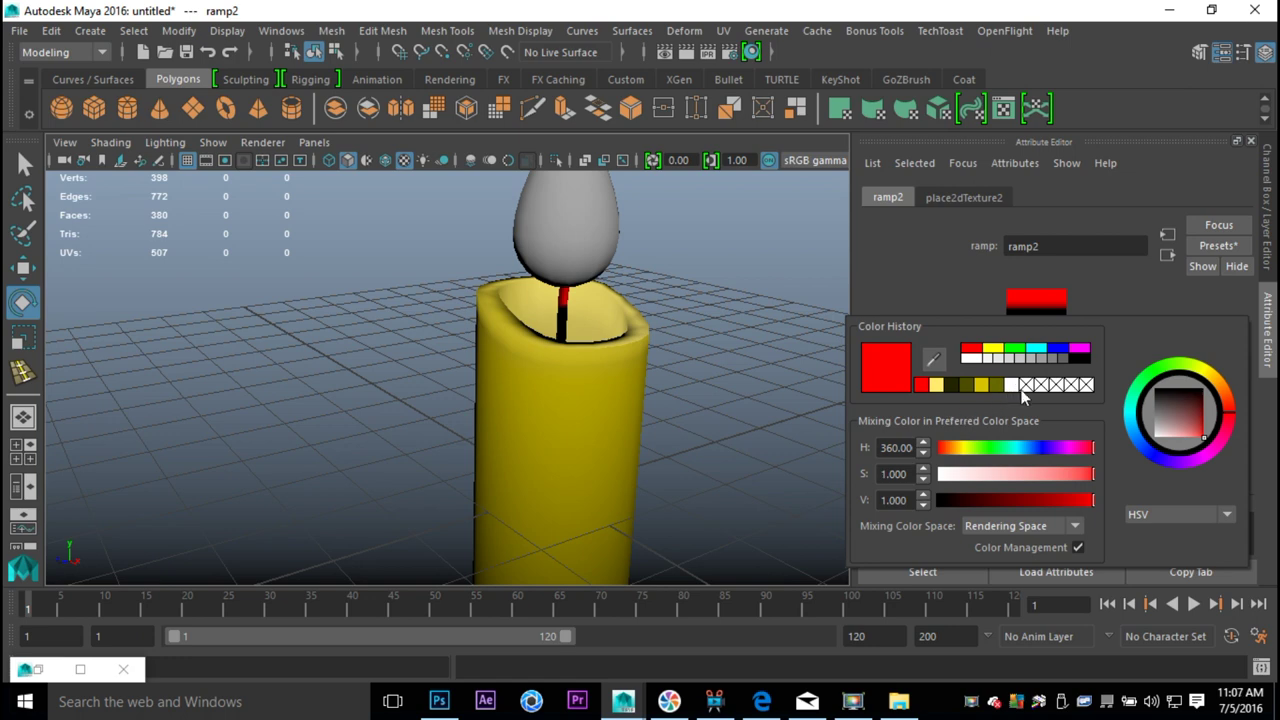
{"action": "left_click", "coordinate": [1211, 377]}
{"action": "left_click_drag", "start_coordinate": [1211, 377], "coordinate": [1231, 405]}
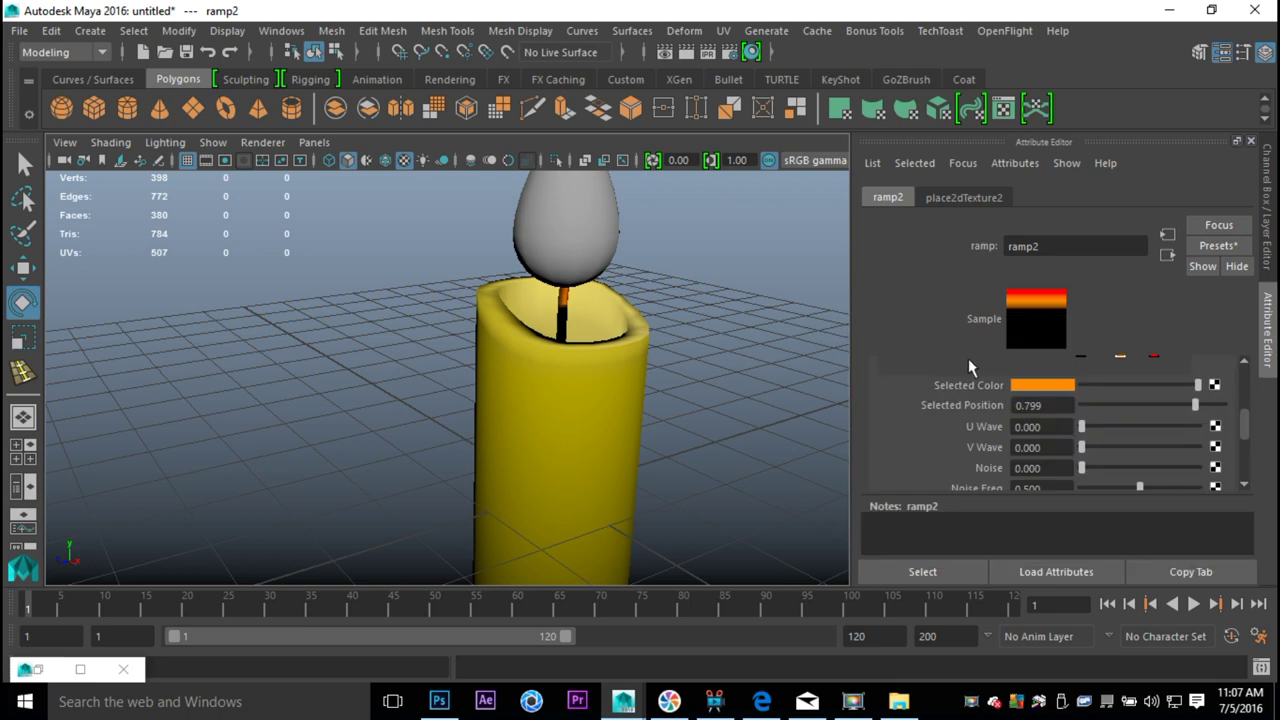
Space out the wick ramp's entries, with black at about 0.55, orange at 0.756 and red at 0.908.
{"action": "scroll", "coordinate": [1063, 400], "scroll_direction": "up", "scroll_amount": 2}
{"action": "left_click_drag", "start_coordinate": [1084, 399], "coordinate": [1034, 398]}
{"action": "mouse_move", "coordinate": [1120, 398]}
{"action": "left_mouse_down"}
{"action": "mouse_move", "coordinate": [1079, 398]}
{"action": "mouse_move", "coordinate": [1145, 403]}
{"action": "left_mouse_up"}
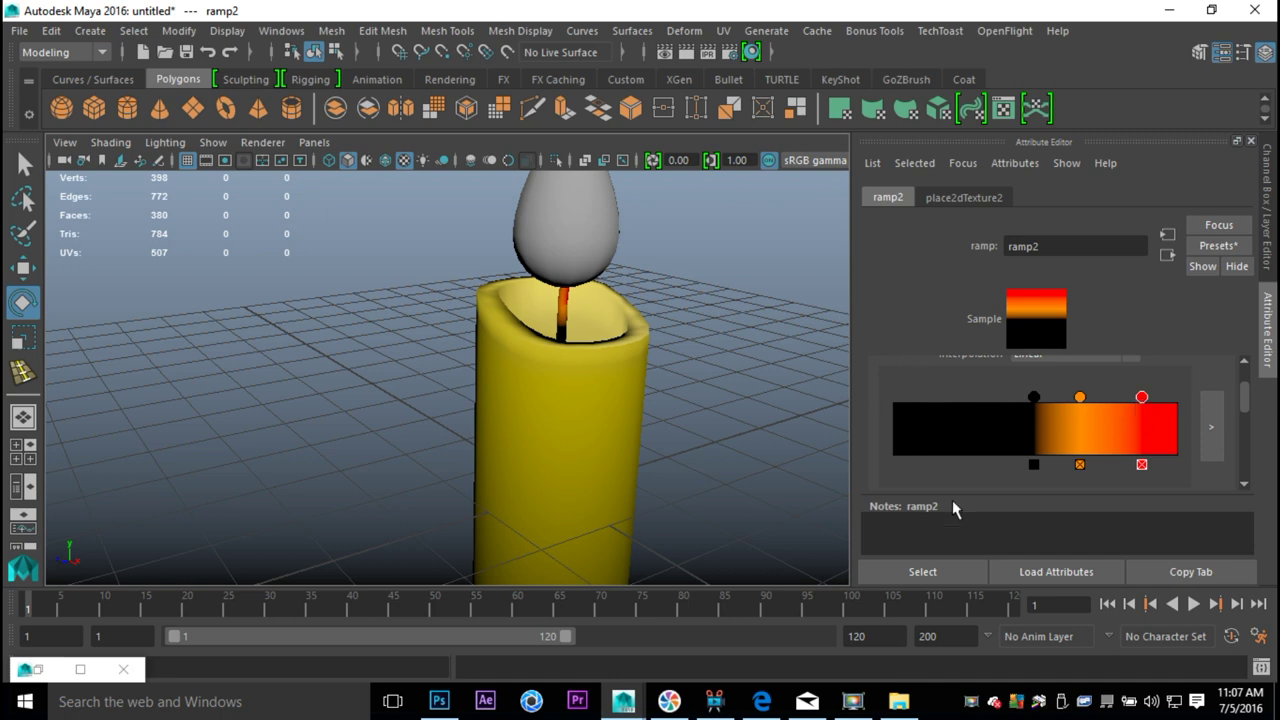
{"action": "left_click", "coordinate": [757, 352]}
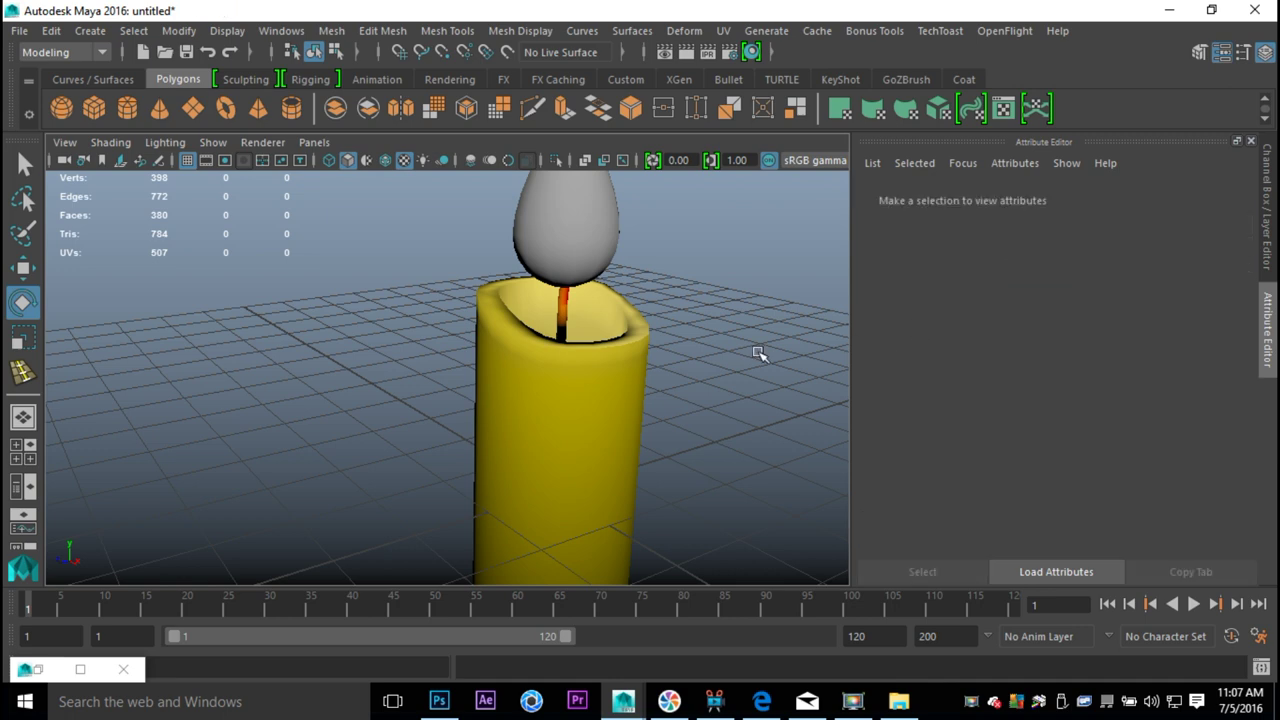
{"action": "left_click_drag", "start_coordinate": [660, 393], "coordinate": [583, 366], "text": "alt"}
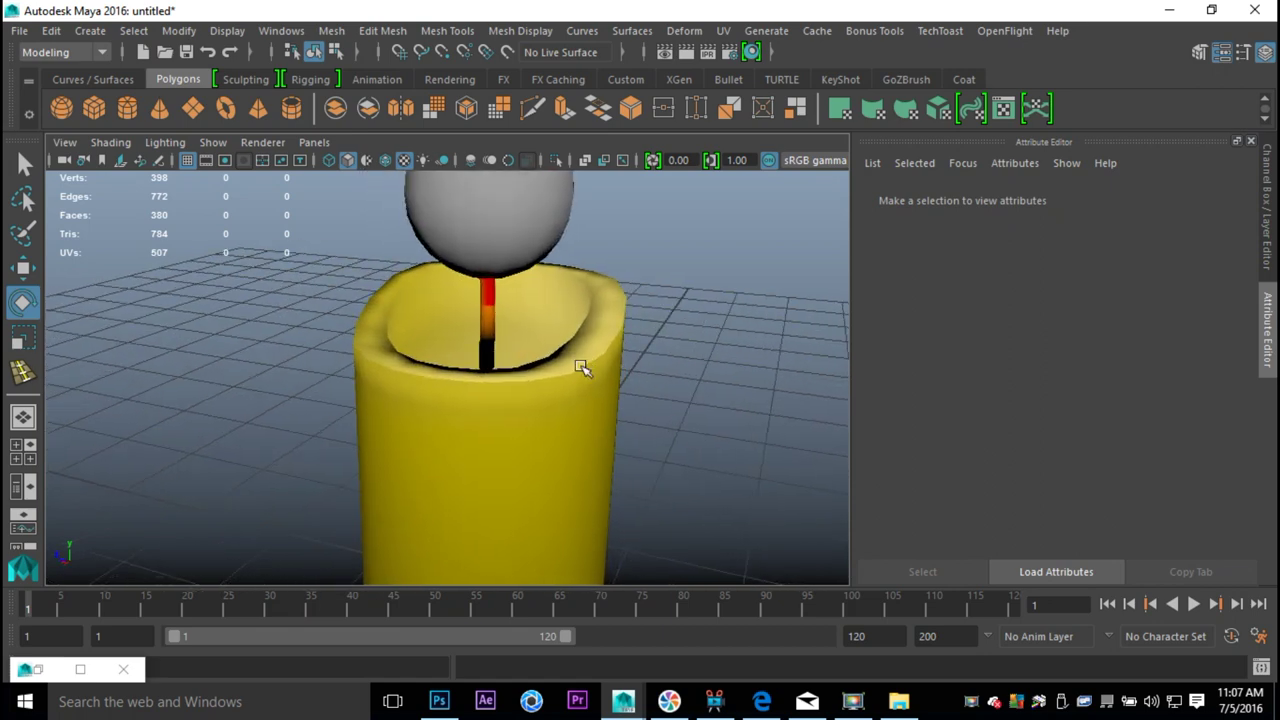
{"action": "left_click", "coordinate": [491, 343]}
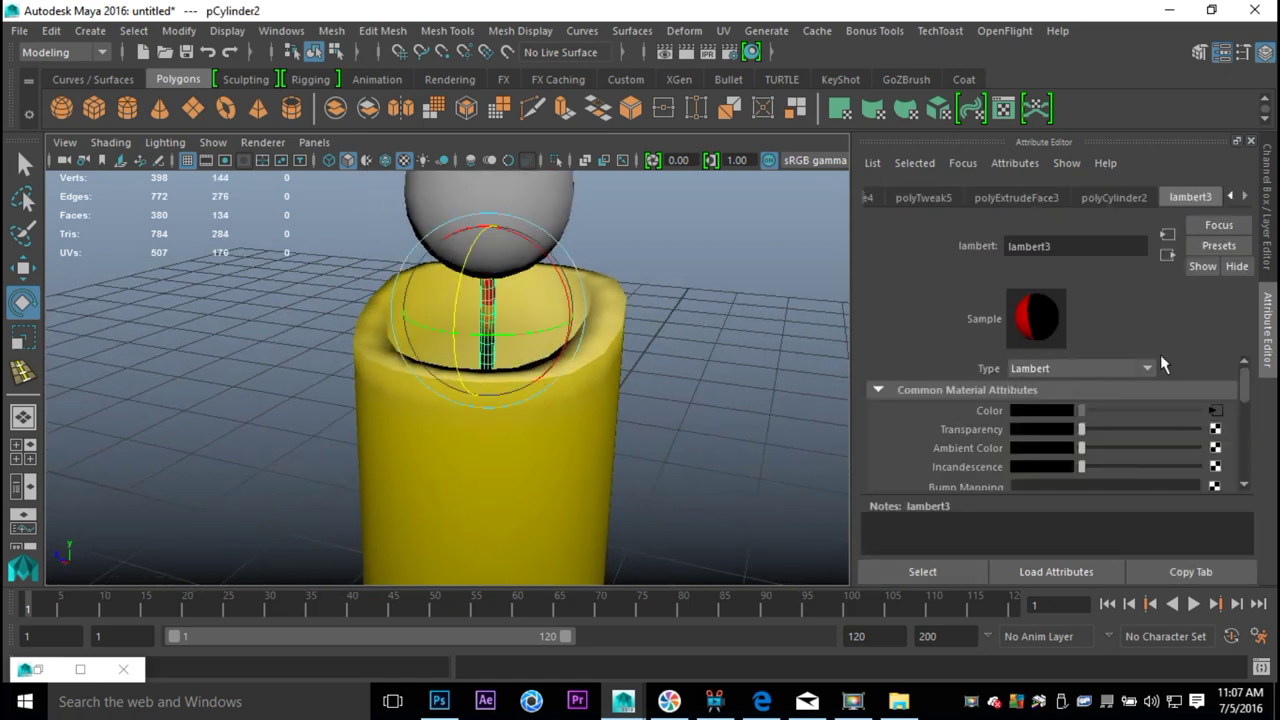
{"action": "left_click", "coordinate": [1216, 412]}
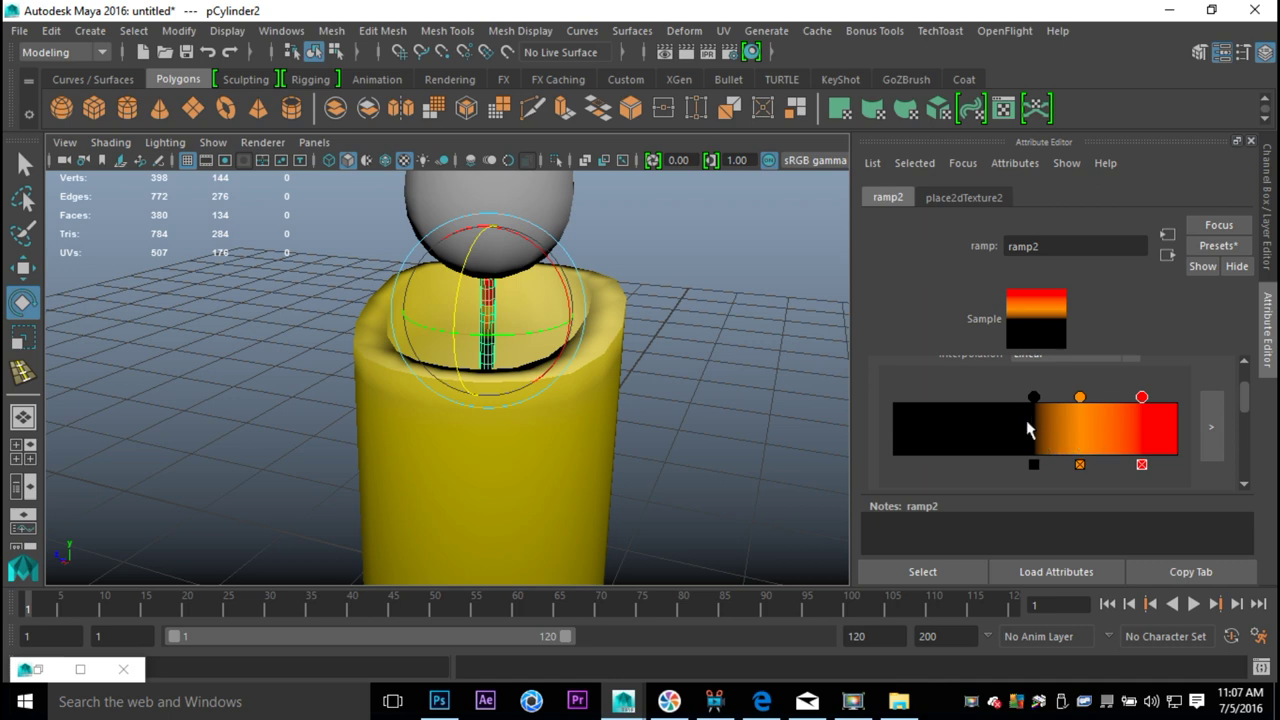
{"action": "mouse_move", "coordinate": [1035, 400]}
{"action": "left_mouse_down"}
{"action": "mouse_move", "coordinate": [1001, 400]}
{"action": "mouse_move", "coordinate": [1151, 399]}
{"action": "left_mouse_up"}
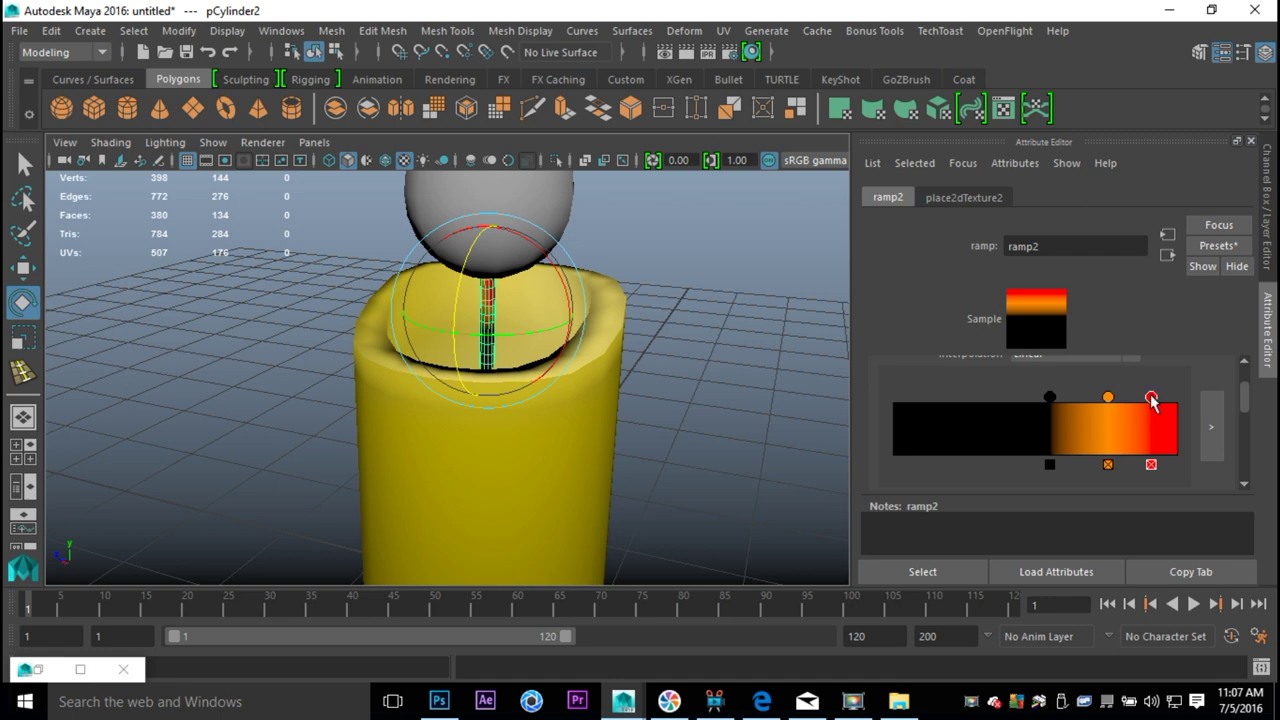
Swap the wick ramp's upper colours, making the entry at 0.908 orange and the entry at 0.756 red.
{"action": "scroll", "coordinate": [1120, 413], "scroll_direction": "down", "scroll_amount": 3}
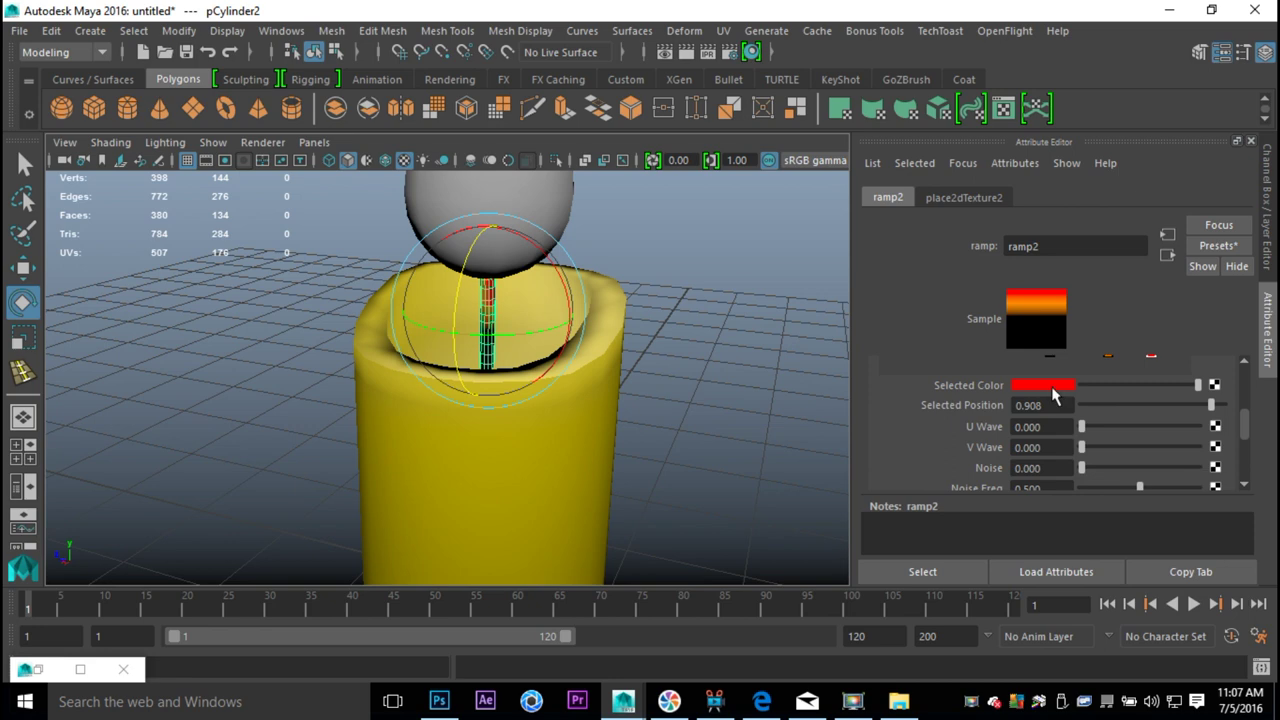
{"action": "left_click", "coordinate": [1052, 388]}
{"action": "left_click", "coordinate": [930, 375]}
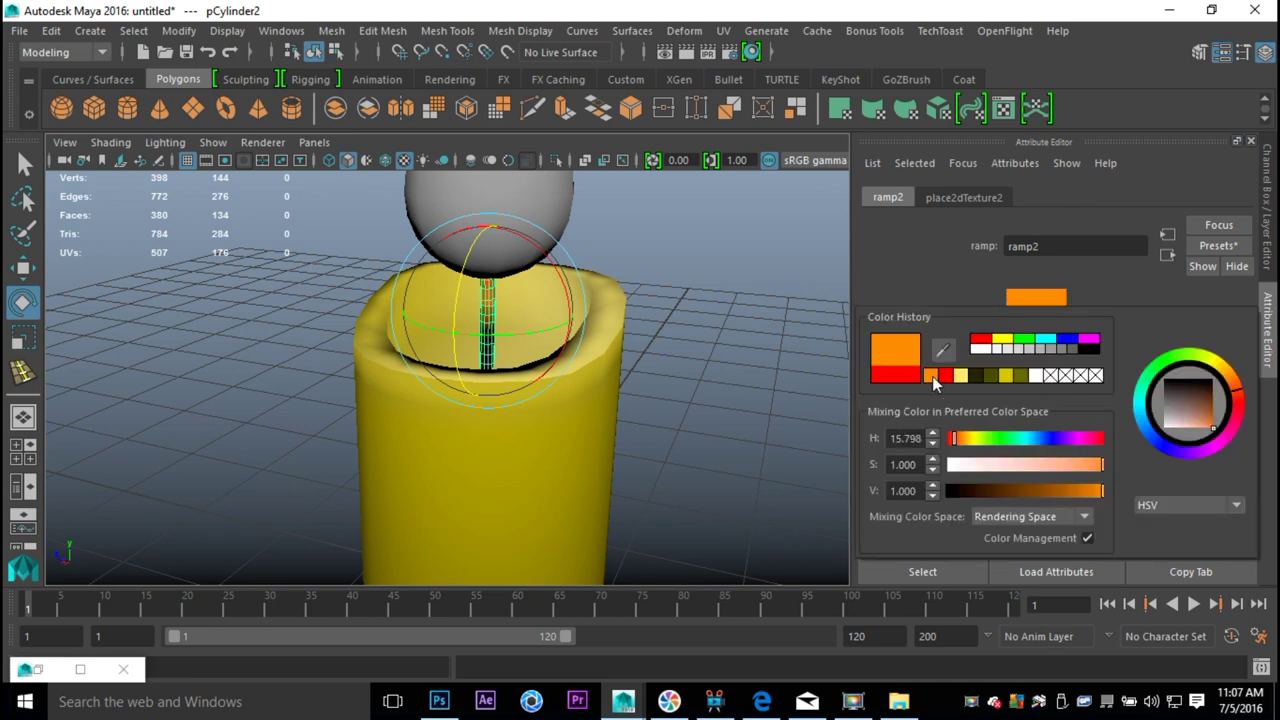
{"action": "scroll", "coordinate": [1047, 398], "scroll_direction": "up", "scroll_amount": 3}
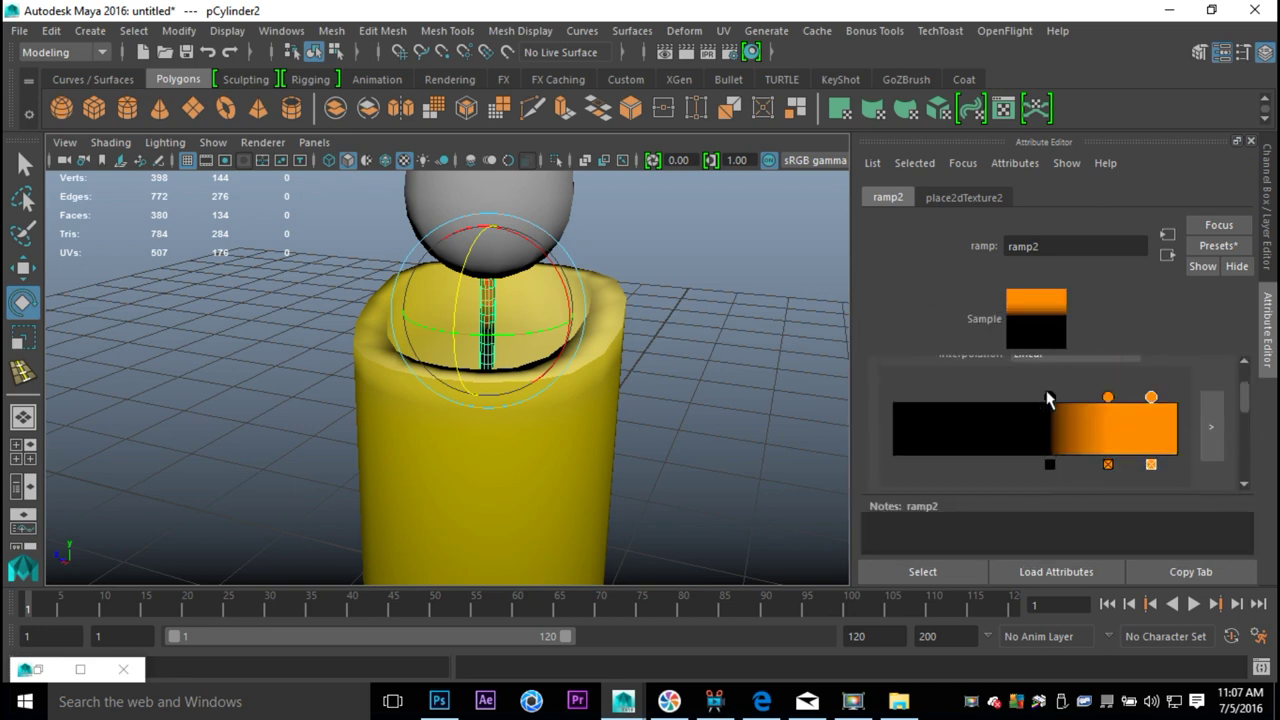
{"action": "left_click", "coordinate": [1107, 398]}
{"action": "scroll", "coordinate": [1035, 410], "scroll_direction": "down", "scroll_amount": 3}
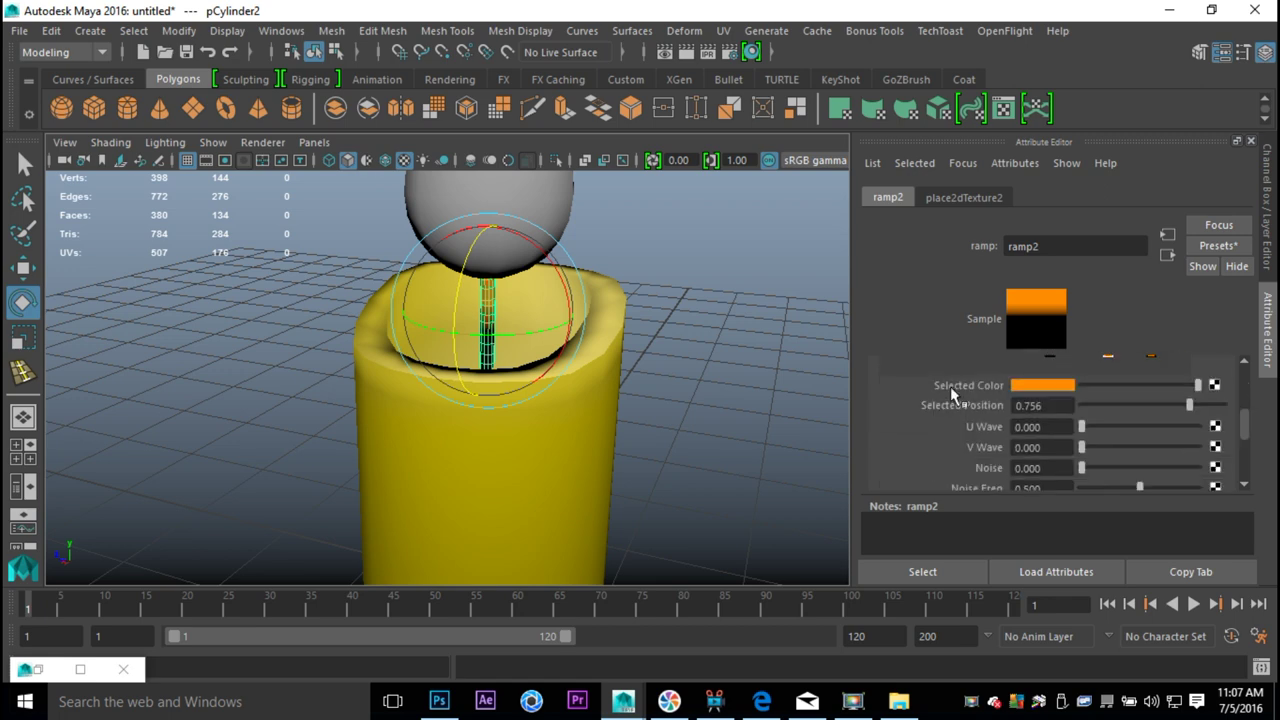
{"action": "left_click", "coordinate": [1030, 388]}
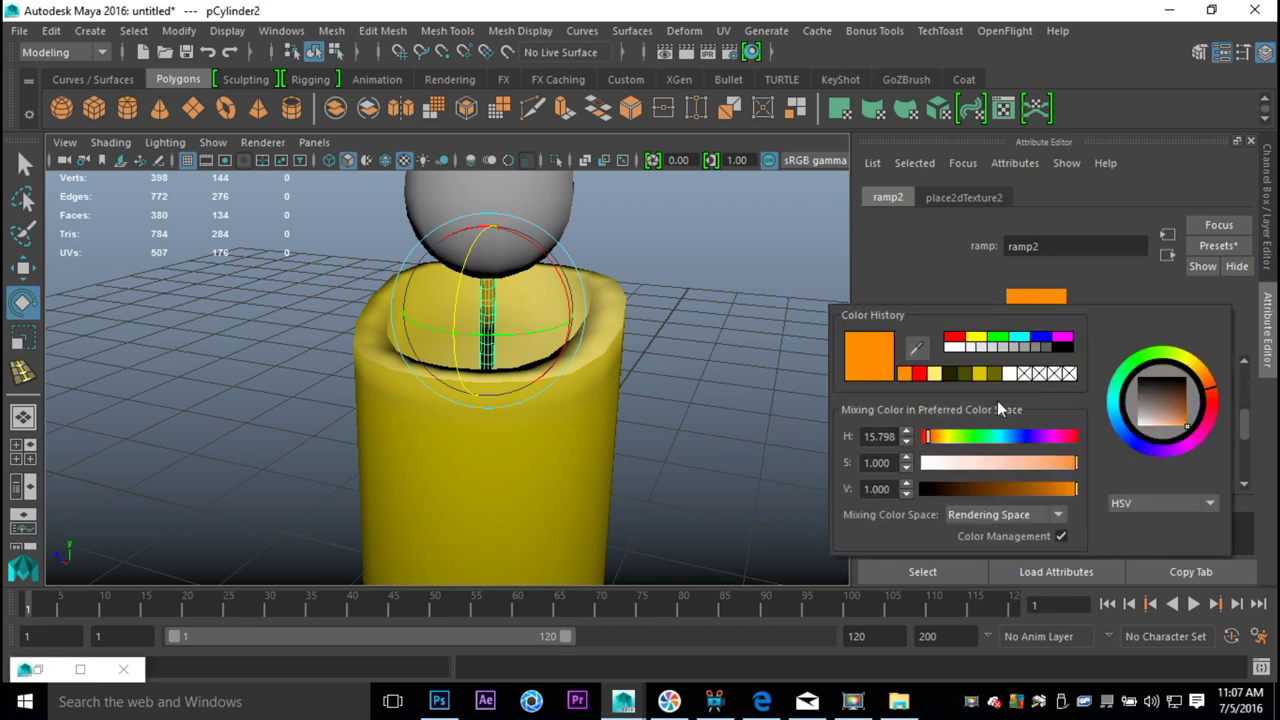
{"action": "left_click", "coordinate": [919, 373]}
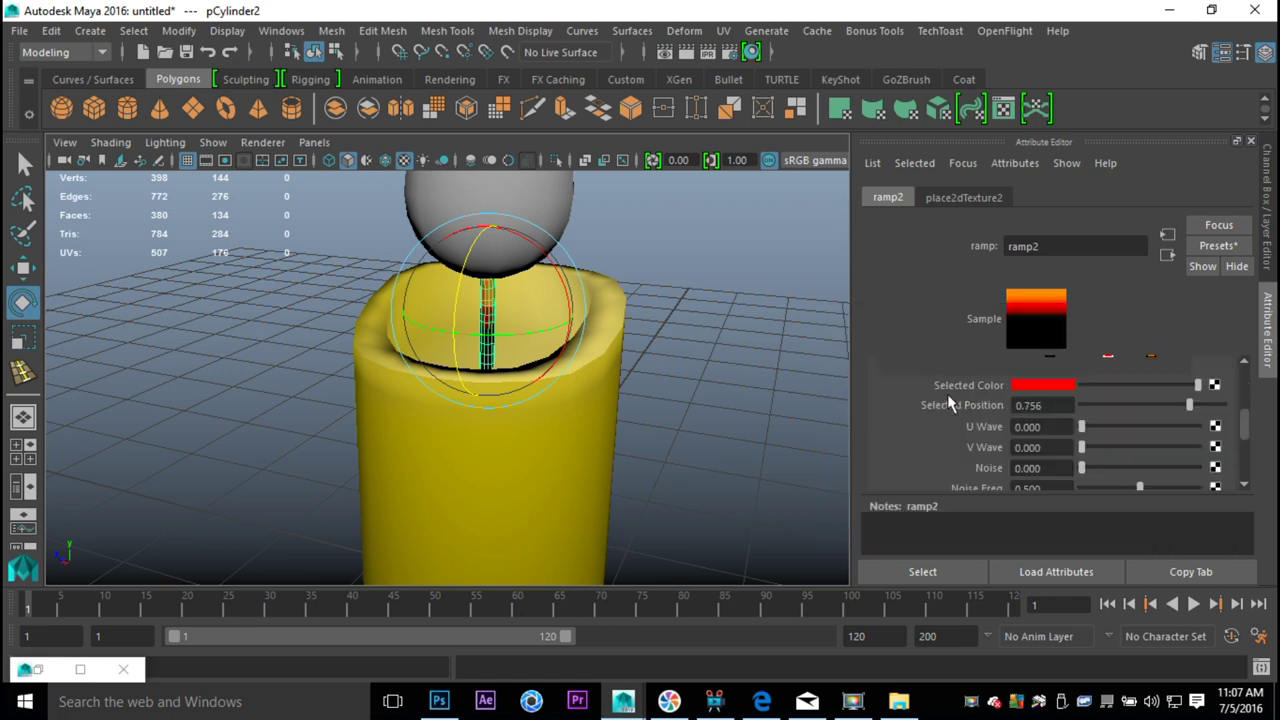
{"action": "scroll", "coordinate": [945, 385], "scroll_direction": "up", "scroll_amount": 3}
{"action": "left_click", "coordinate": [706, 364]}
Assign a new Lambert material to the teardrop flame and map a Ramp texture to its Color.
{"action": "scroll", "coordinate": [707, 363], "scroll_direction": "down", "scroll_amount": 5}
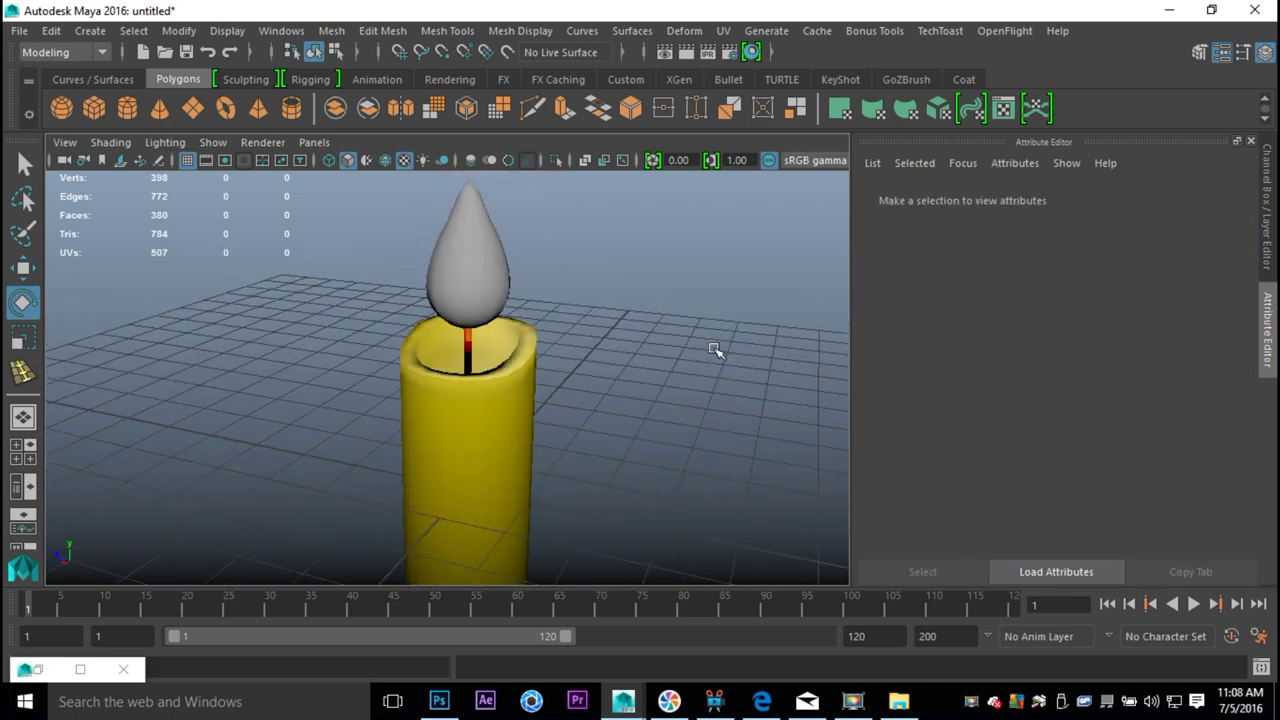
{"action": "middle_click_drag", "start_coordinate": [678, 378], "coordinate": [656, 444], "text": "alt"}
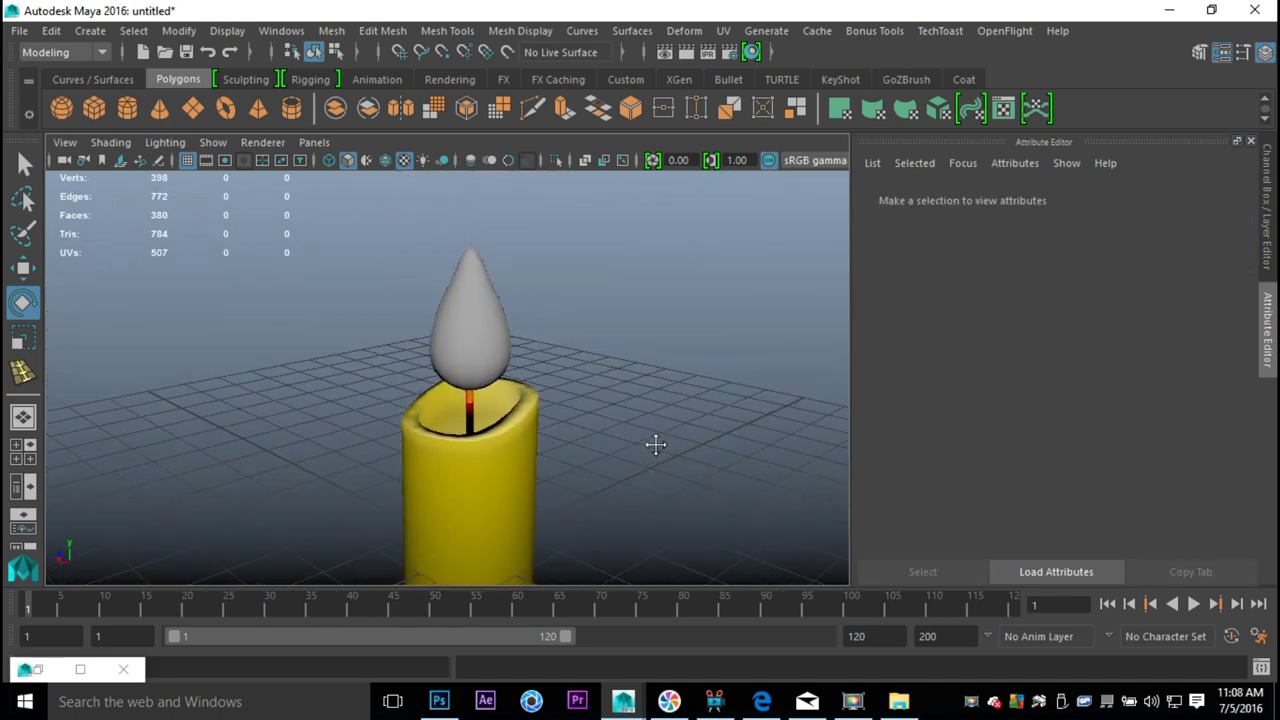
{"action": "left_click", "coordinate": [478, 326]}
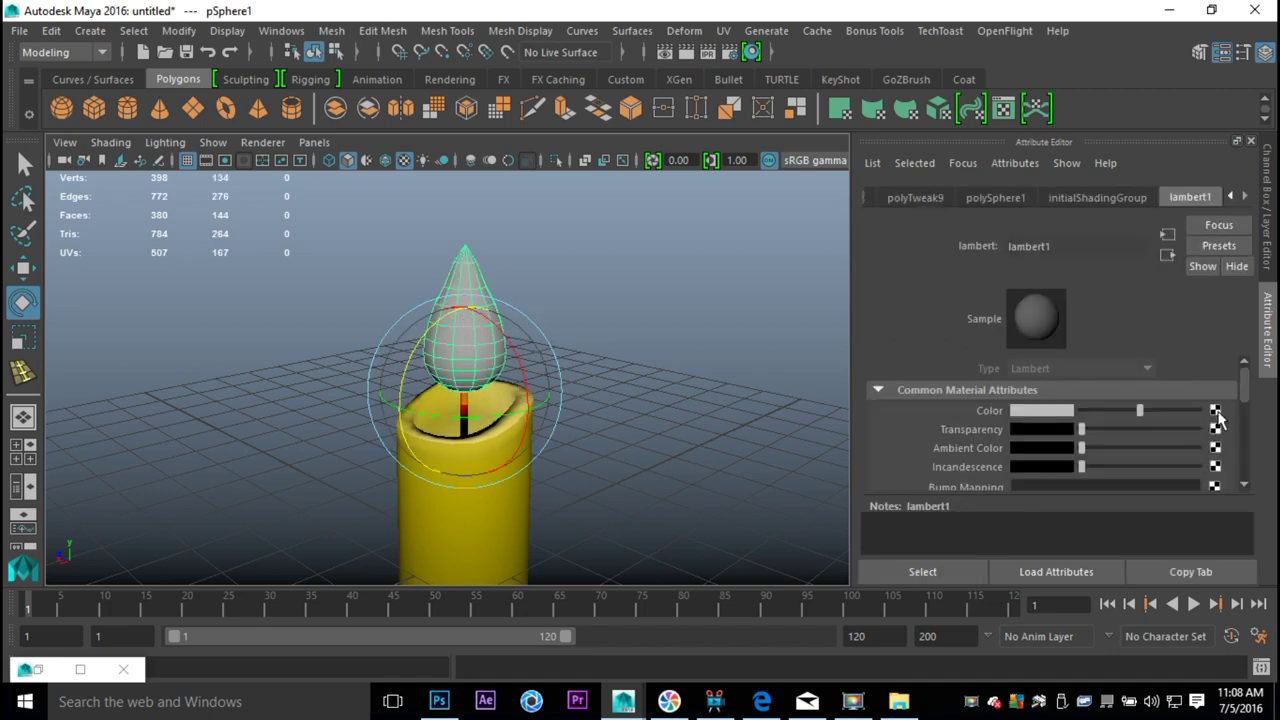
{"action": "right_click_drag", "start_coordinate": [468, 283], "coordinate": [441, 643]}
{"action": "left_click", "coordinate": [542, 350]}
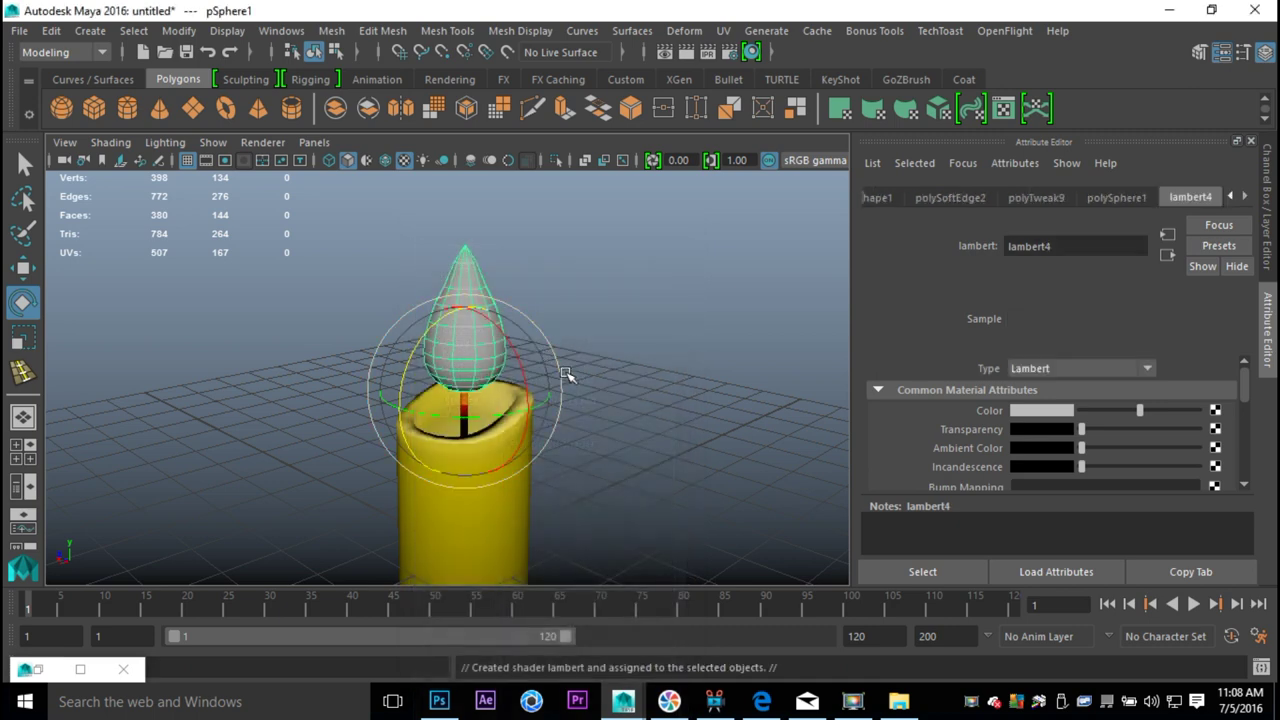
{"action": "left_click", "coordinate": [1215, 410]}
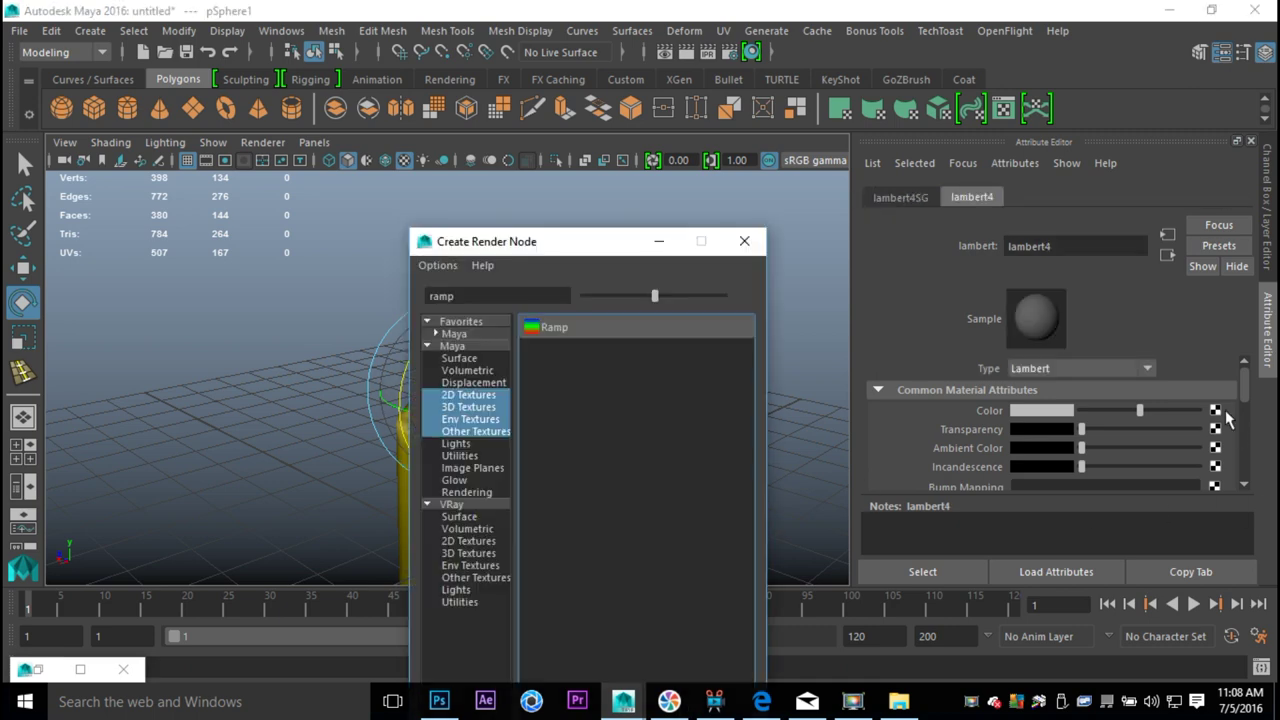
{"action": "left_click", "coordinate": [553, 328]}
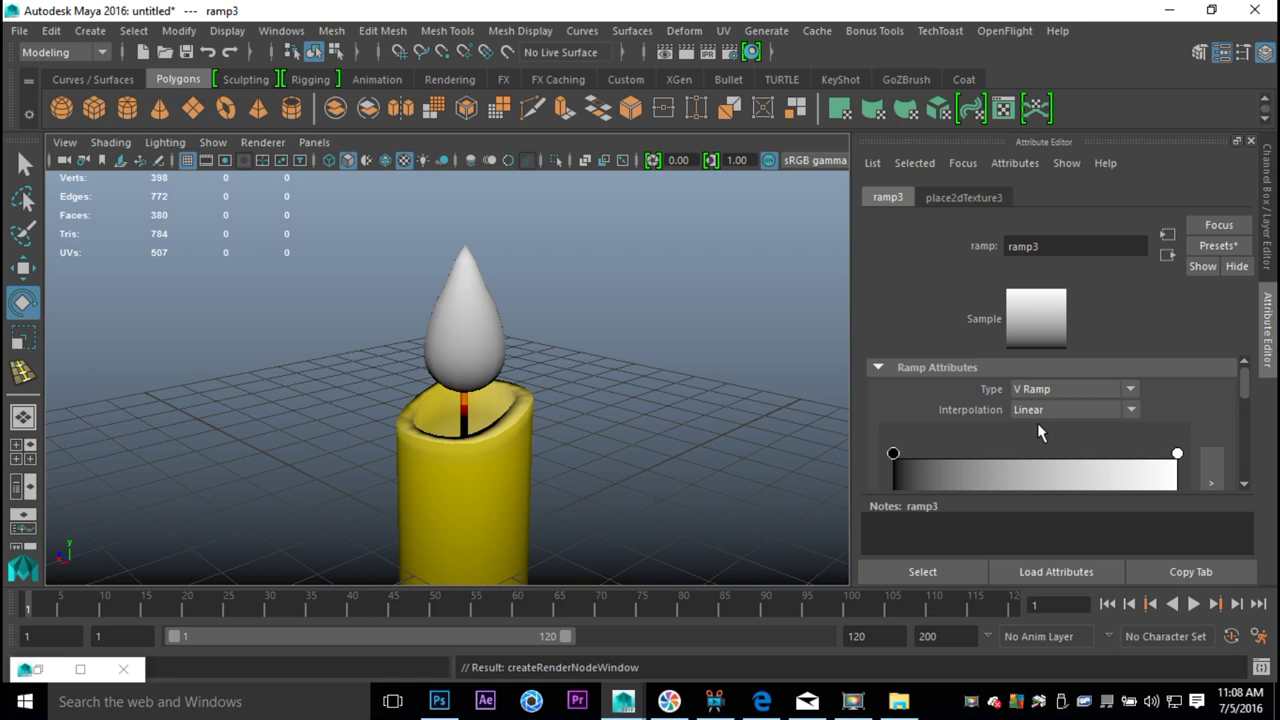
{"action": "key", "text": "F9"}
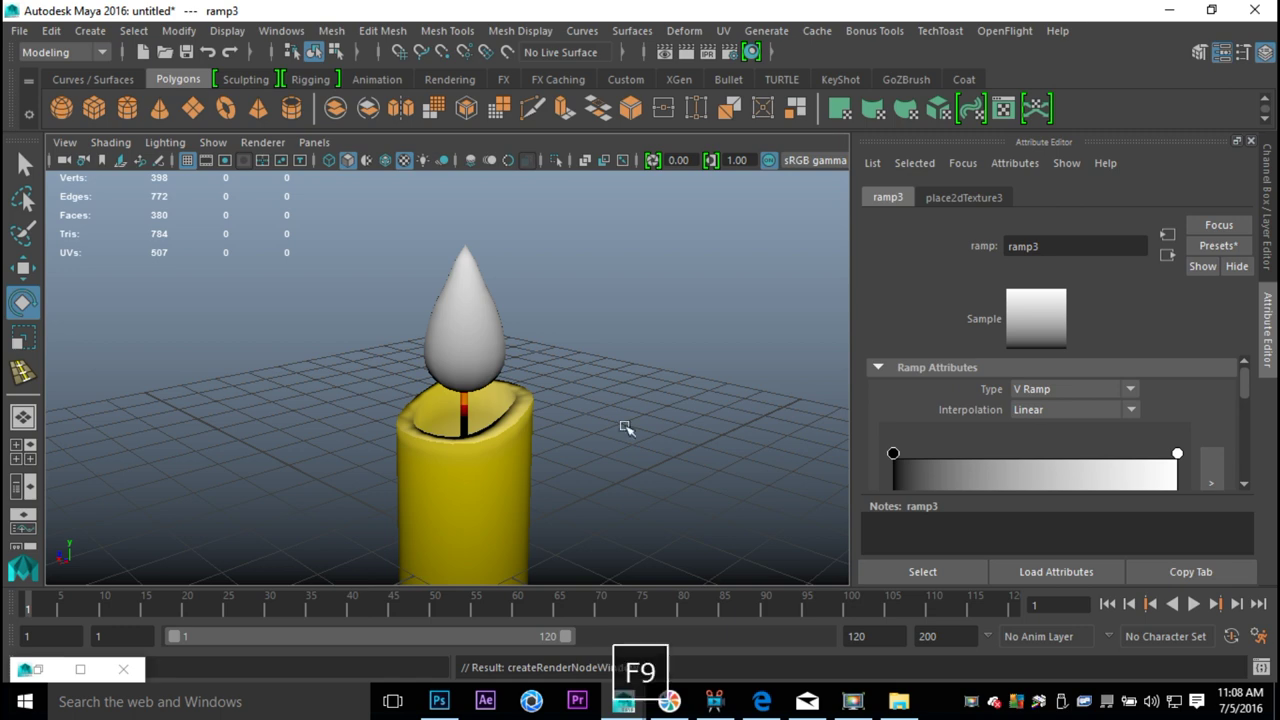
Recolour the white entry of the flame's ramp to a dark brownish orange.
{"action": "left_click", "coordinate": [1177, 455]}
{"action": "scroll", "coordinate": [1160, 455], "scroll_direction": "down", "scroll_amount": 3}
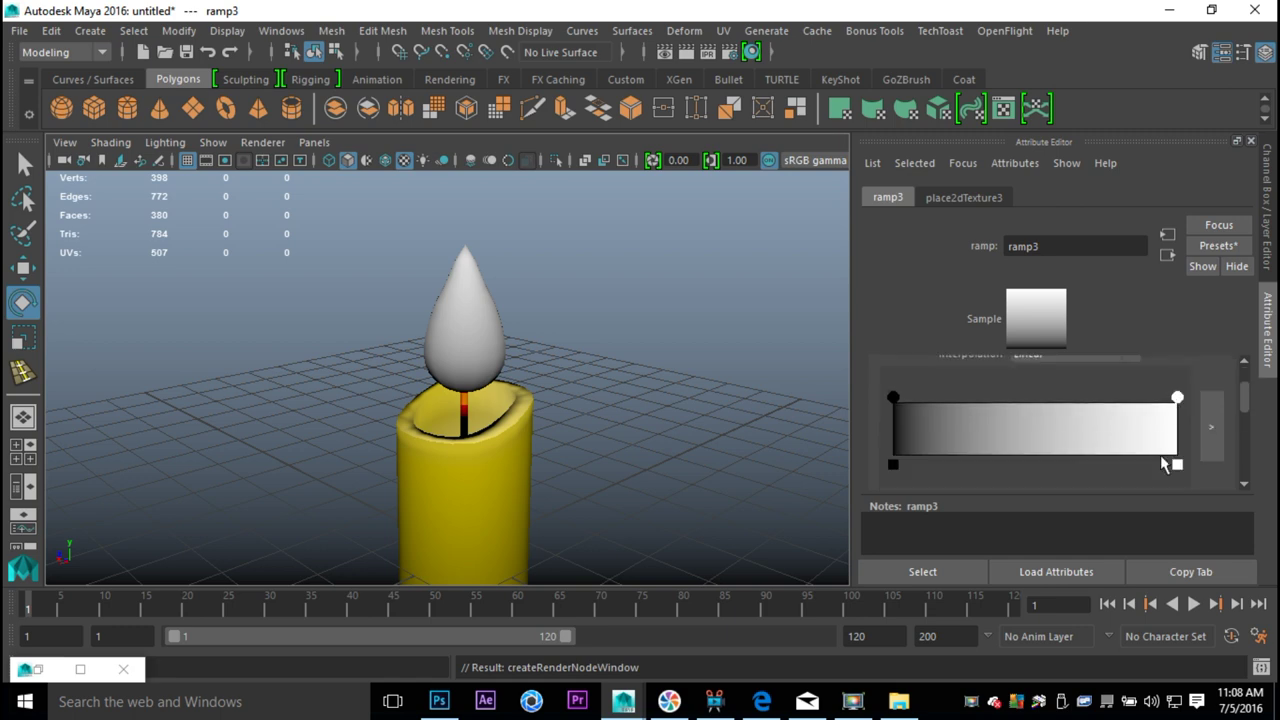
{"action": "left_click", "coordinate": [1032, 447]}
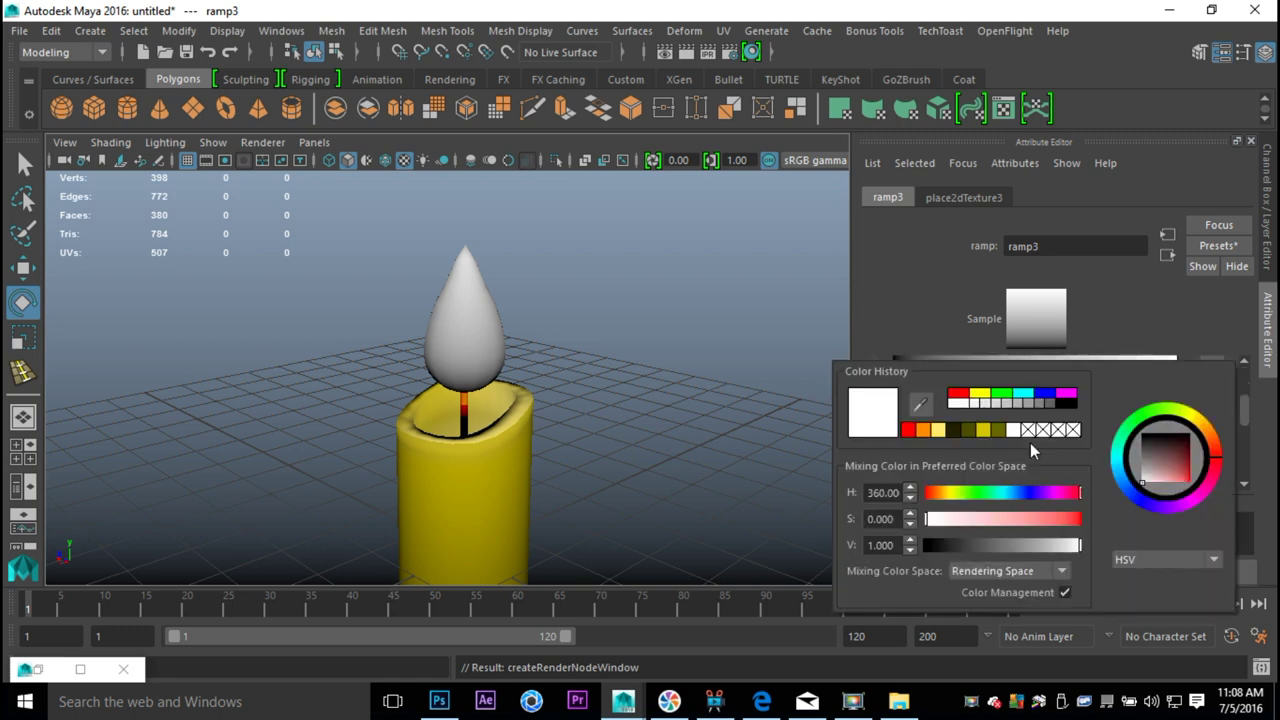
{"action": "mouse_move", "coordinate": [1201, 462]}
{"action": "left_mouse_down"}
{"action": "mouse_move", "coordinate": [1212, 432]}
{"action": "mouse_move", "coordinate": [1219, 457]}
{"action": "mouse_move", "coordinate": [1222, 447]}
{"action": "left_mouse_up"}
{"action": "left_click_drag", "start_coordinate": [1067, 518], "coordinate": [1033, 518]}
{"action": "left_click", "coordinate": [944, 493]}
{"action": "left_click_drag", "start_coordinate": [944, 494], "coordinate": [936, 492]}
{"action": "left_click_drag", "start_coordinate": [1032, 518], "coordinate": [1051, 557]}
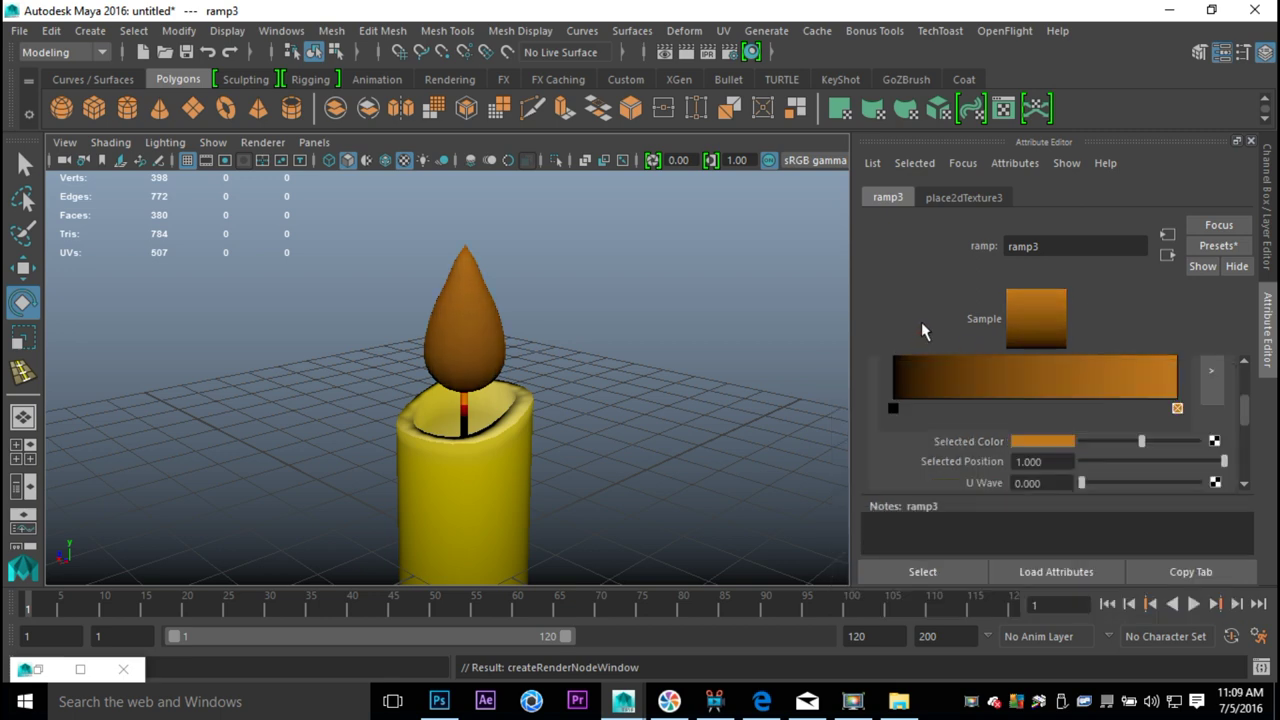
Add an entry at position 0.749 to the flame's ramp and colour it pure red.
{"action": "scroll", "coordinate": [1090, 431], "scroll_direction": "up", "scroll_amount": 3}
{"action": "left_click", "coordinate": [1105, 475]}
{"action": "scroll", "coordinate": [1143, 419], "scroll_direction": "down", "scroll_amount": 2}
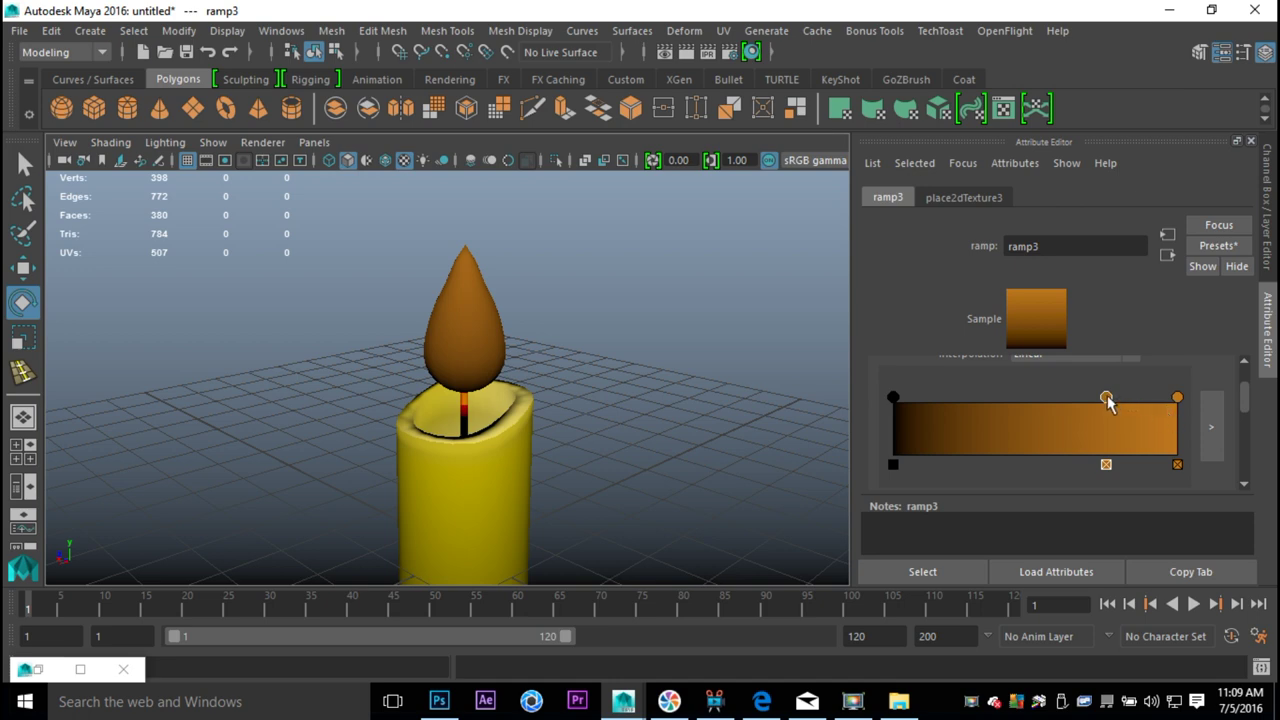
{"action": "scroll", "coordinate": [1076, 416], "scroll_direction": "down", "scroll_amount": 3}
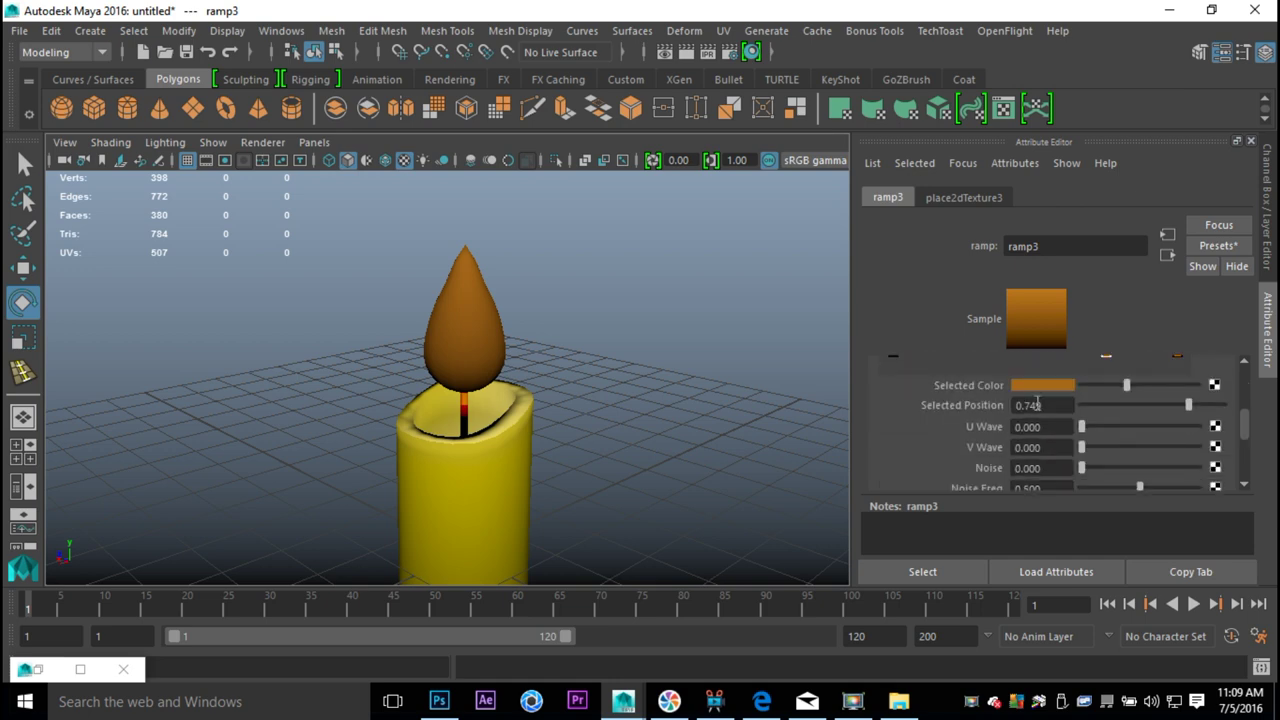
{"action": "left_click", "coordinate": [1040, 388]}
{"action": "left_click", "coordinate": [935, 375]}
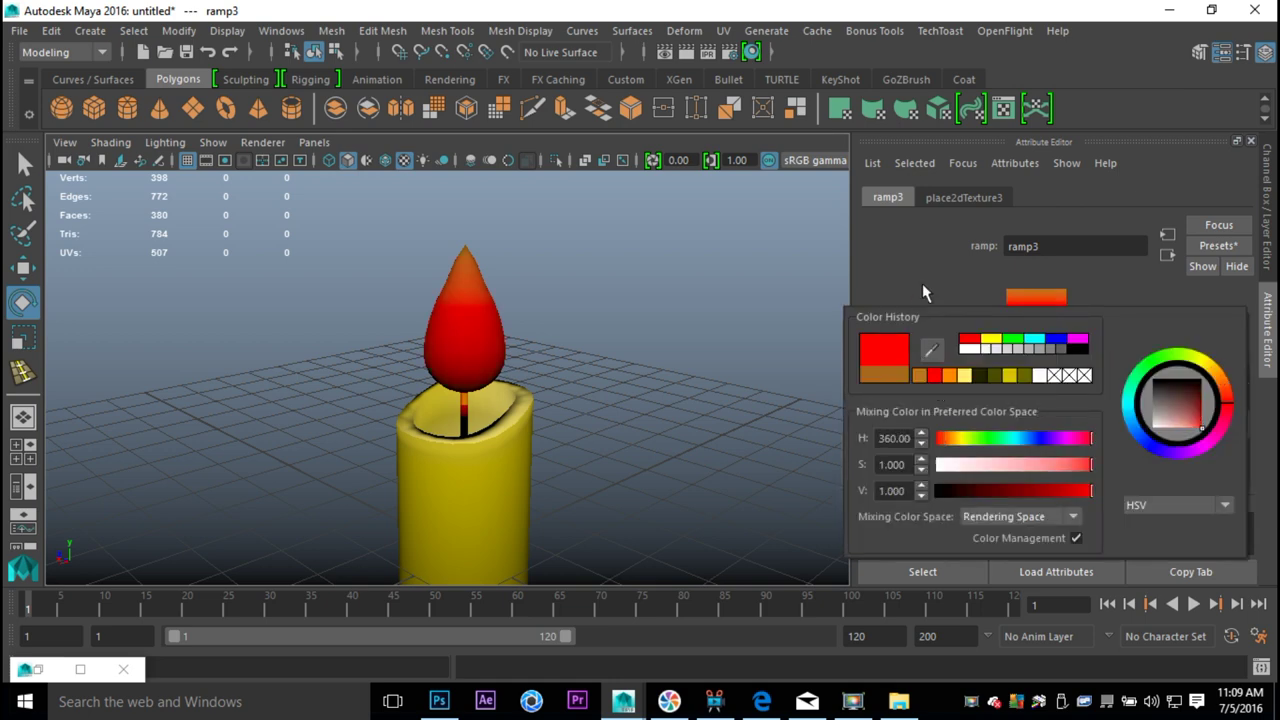
{"action": "scroll", "coordinate": [954, 354], "scroll_direction": "up", "scroll_amount": 2}
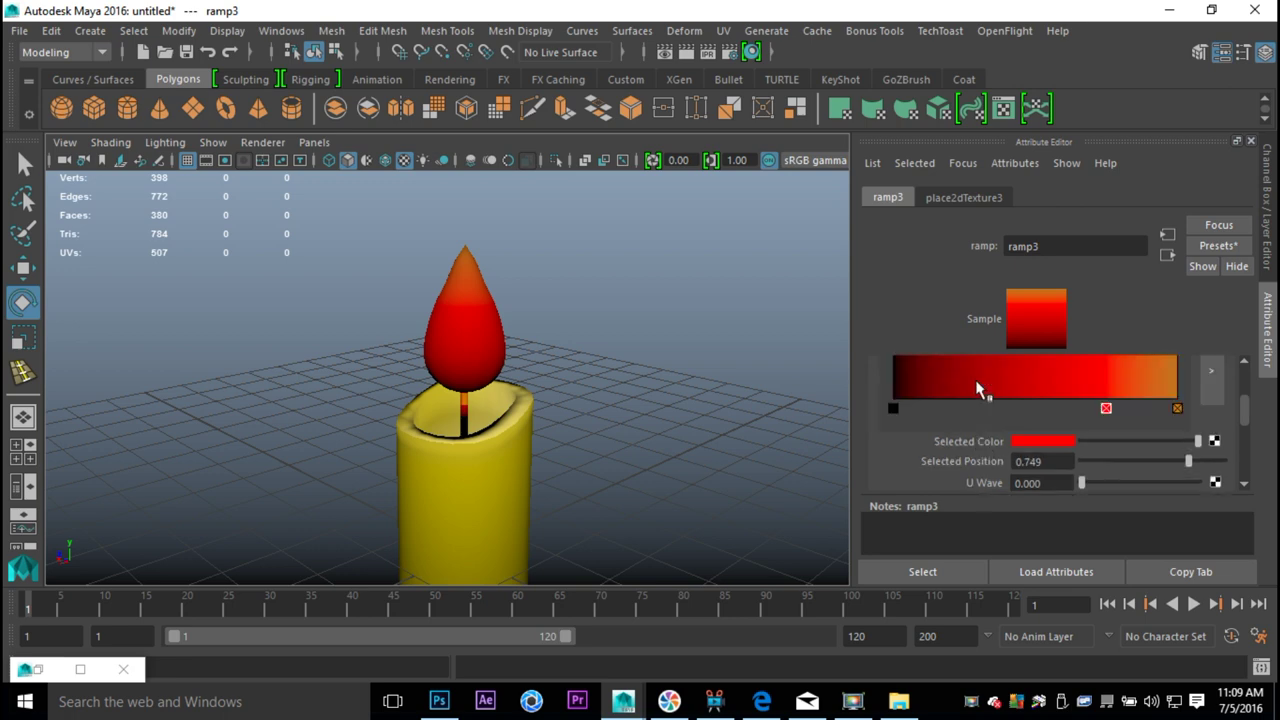
Soften the flame ramp's pure red entry to a light red with saturation 0.872 and value 0.702.
{"action": "left_click", "coordinate": [1046, 447]}
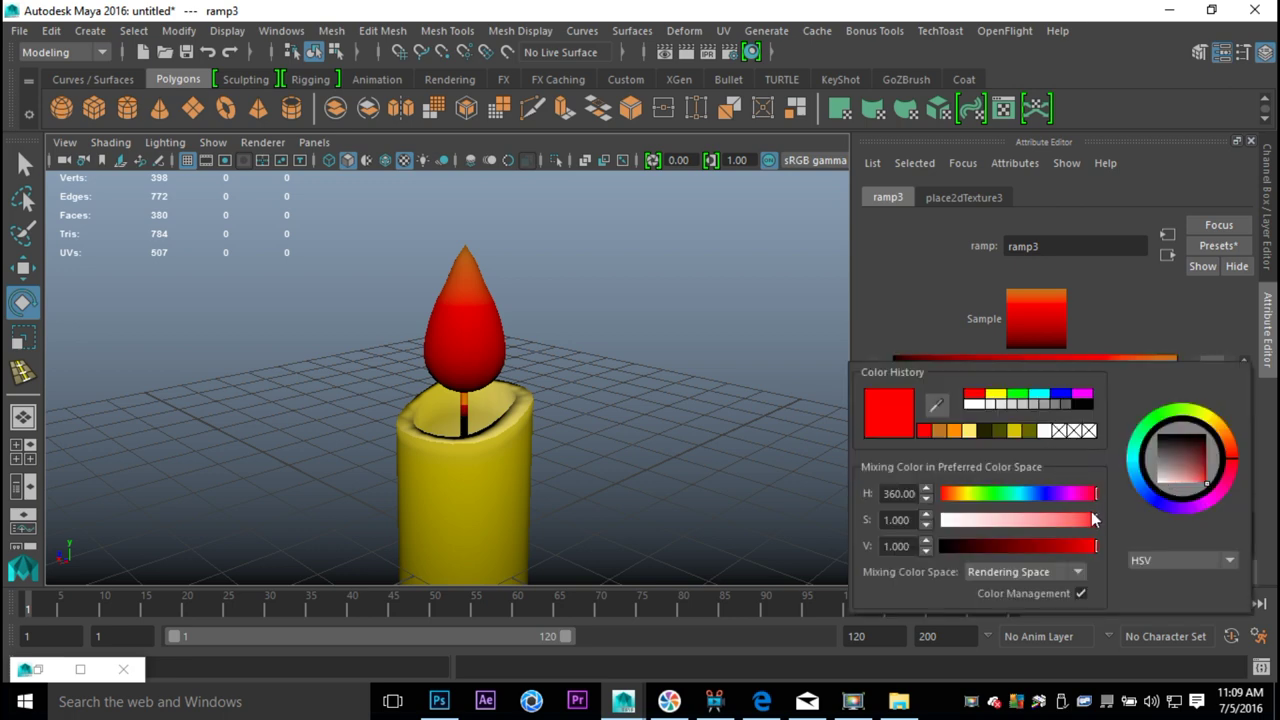
{"action": "left_click_drag", "start_coordinate": [1097, 517], "coordinate": [1079, 552]}
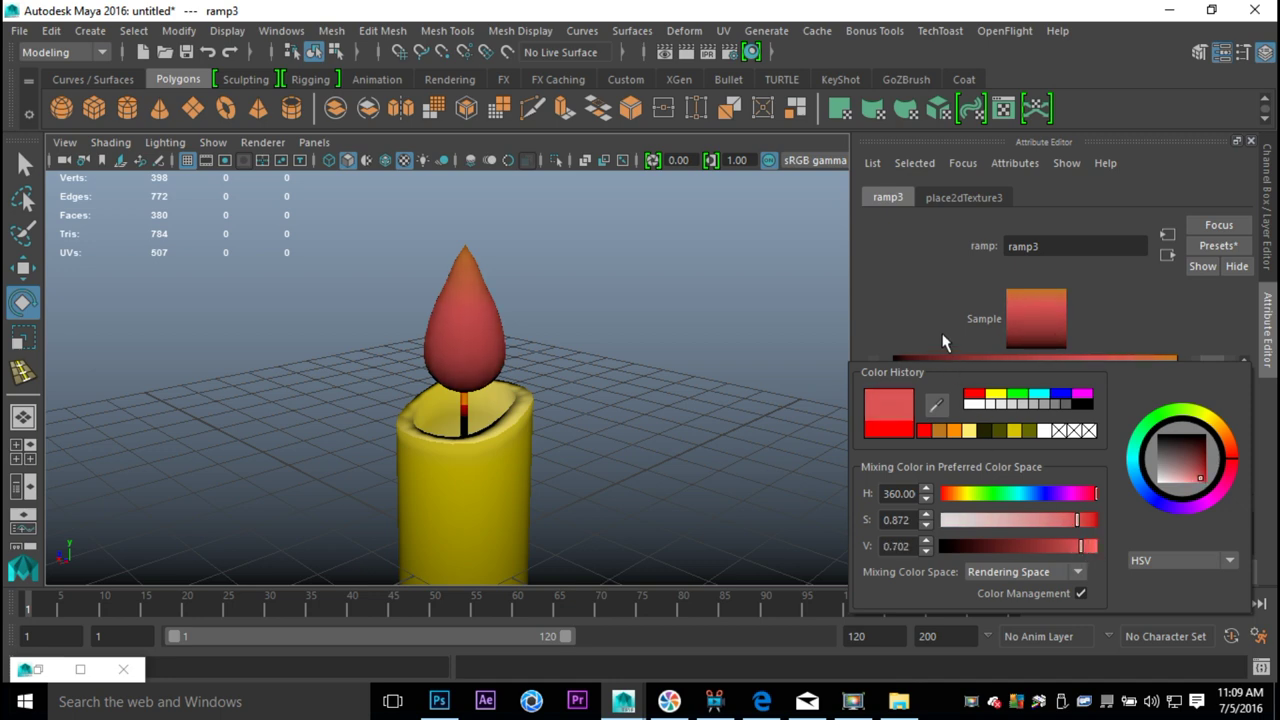
{"action": "scroll", "coordinate": [916, 428], "scroll_direction": "up", "scroll_amount": 2}
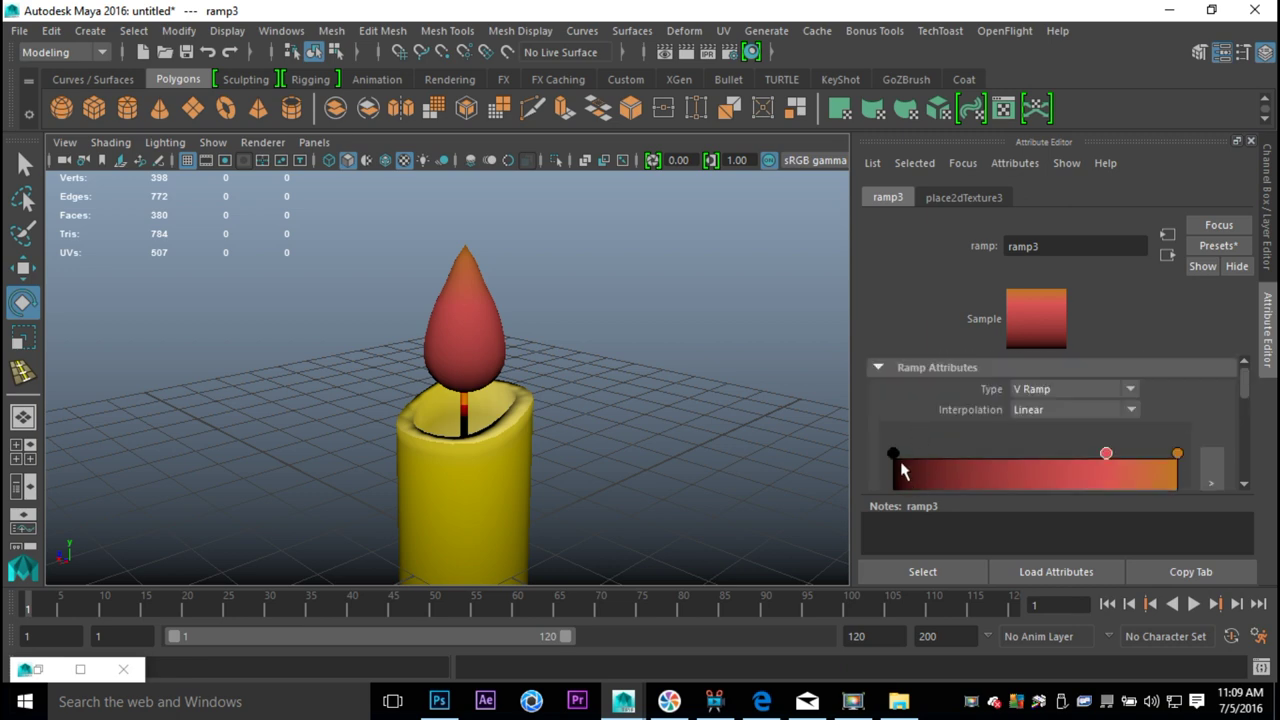
Recolour the black entry at position 0 of the flame's ramp to light blue.
{"action": "scroll", "coordinate": [920, 450], "scroll_direction": "down", "scroll_amount": 3}
{"action": "scroll", "coordinate": [931, 443], "scroll_direction": "up", "scroll_amount": 2}
{"action": "scroll", "coordinate": [1000, 448], "scroll_direction": "down", "scroll_amount": 1}
{"action": "left_click", "coordinate": [1030, 443]}
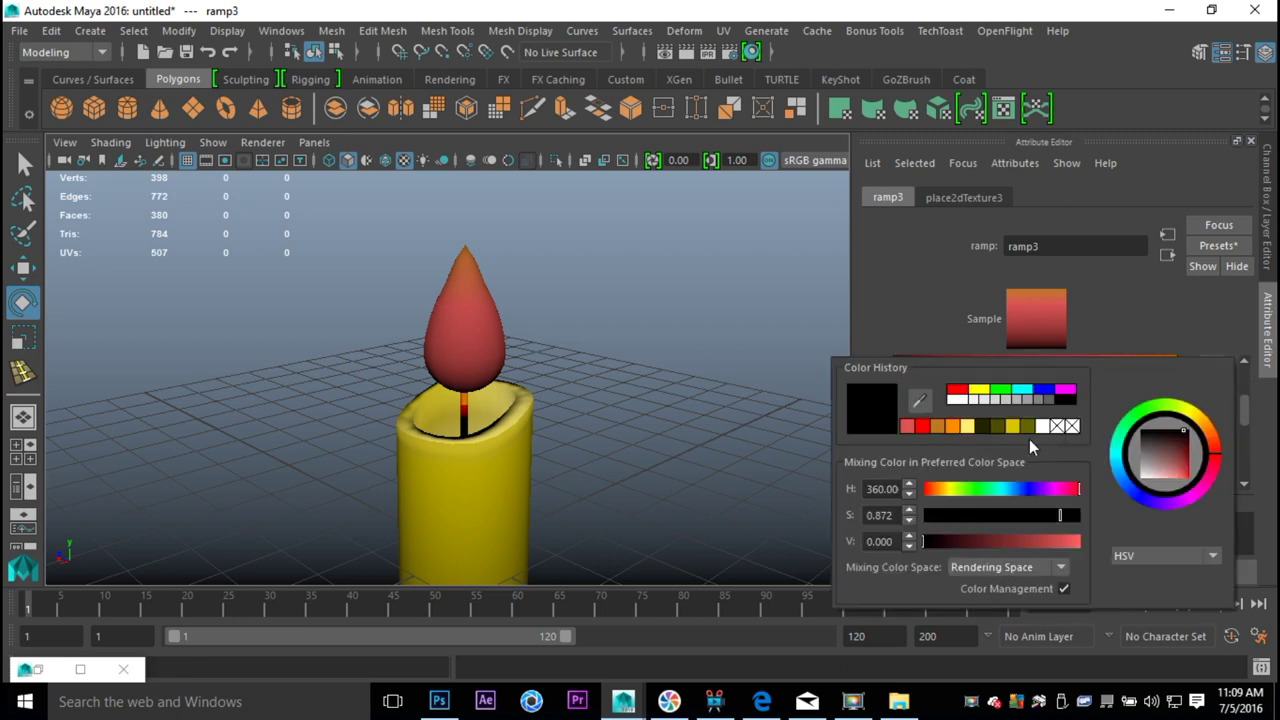
{"action": "left_click_drag", "start_coordinate": [1018, 492], "coordinate": [1013, 490]}
{"action": "left_click_drag", "start_coordinate": [1020, 542], "coordinate": [1058, 538]}
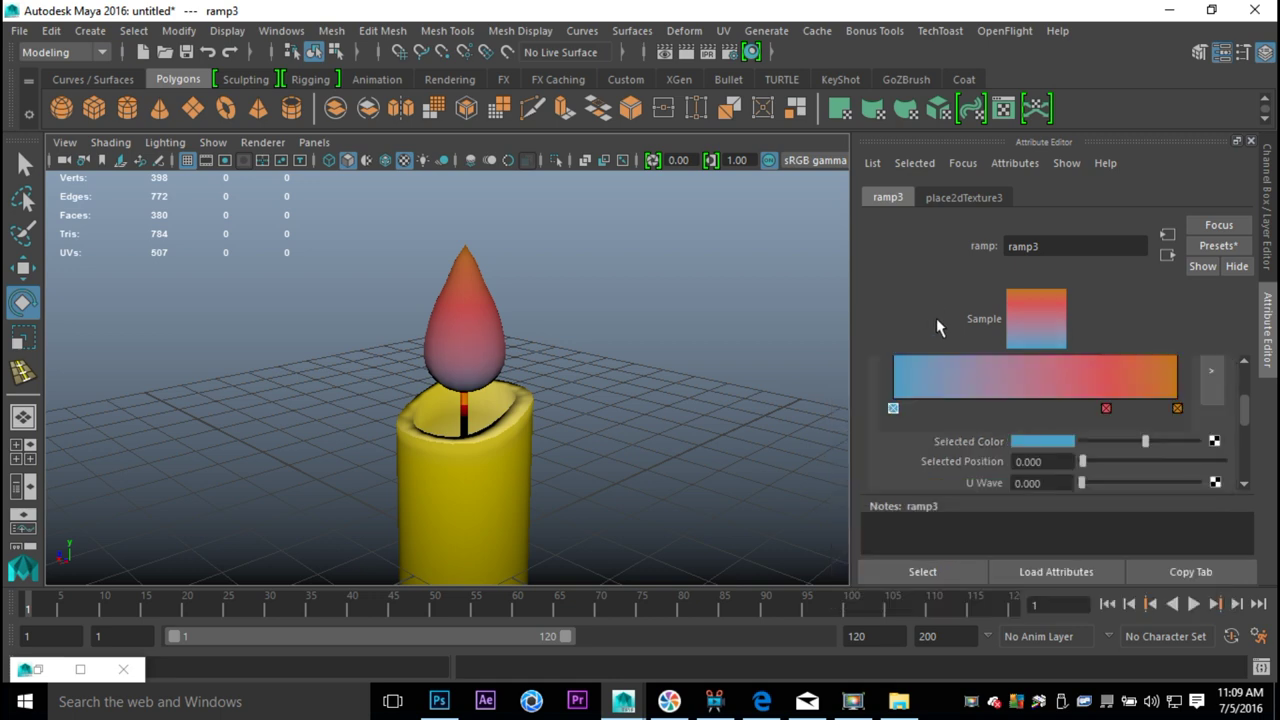
Move the flame ramp's light red entry to about mid-ramp and recolour the end entry bright orange with hue 24.774, saturation and value 1.
{"action": "scroll", "coordinate": [1010, 440], "scroll_direction": "up", "scroll_amount": 2}
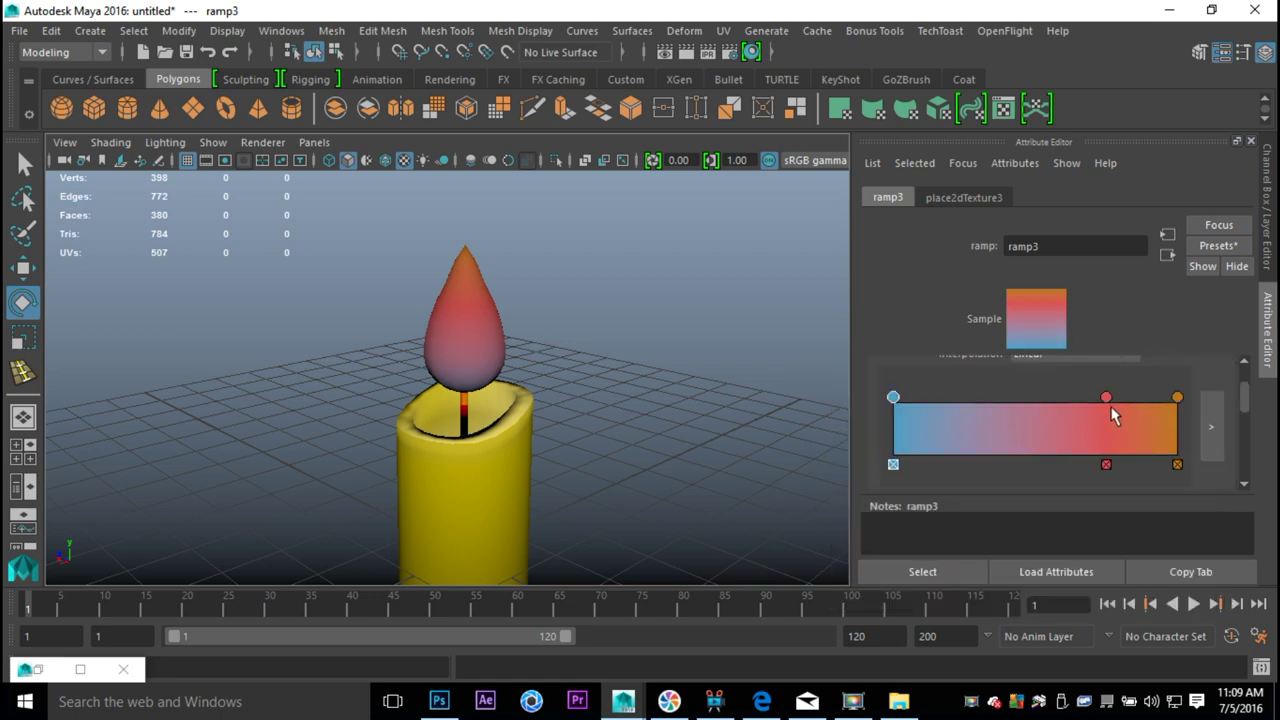
{"action": "left_click_drag", "start_coordinate": [1108, 399], "coordinate": [1044, 420]}
{"action": "left_click", "coordinate": [1177, 398]}
{"action": "scroll", "coordinate": [1130, 444], "scroll_direction": "down", "scroll_amount": 2}
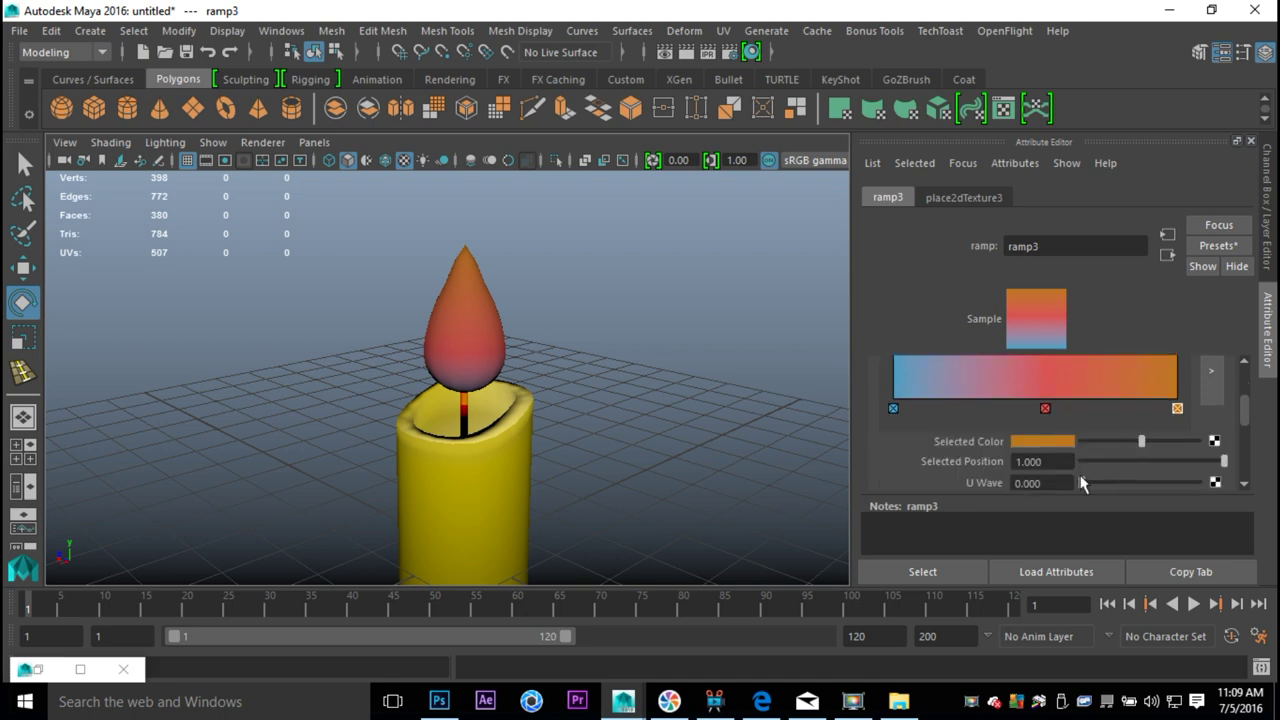
{"action": "left_click", "coordinate": [1029, 441]}
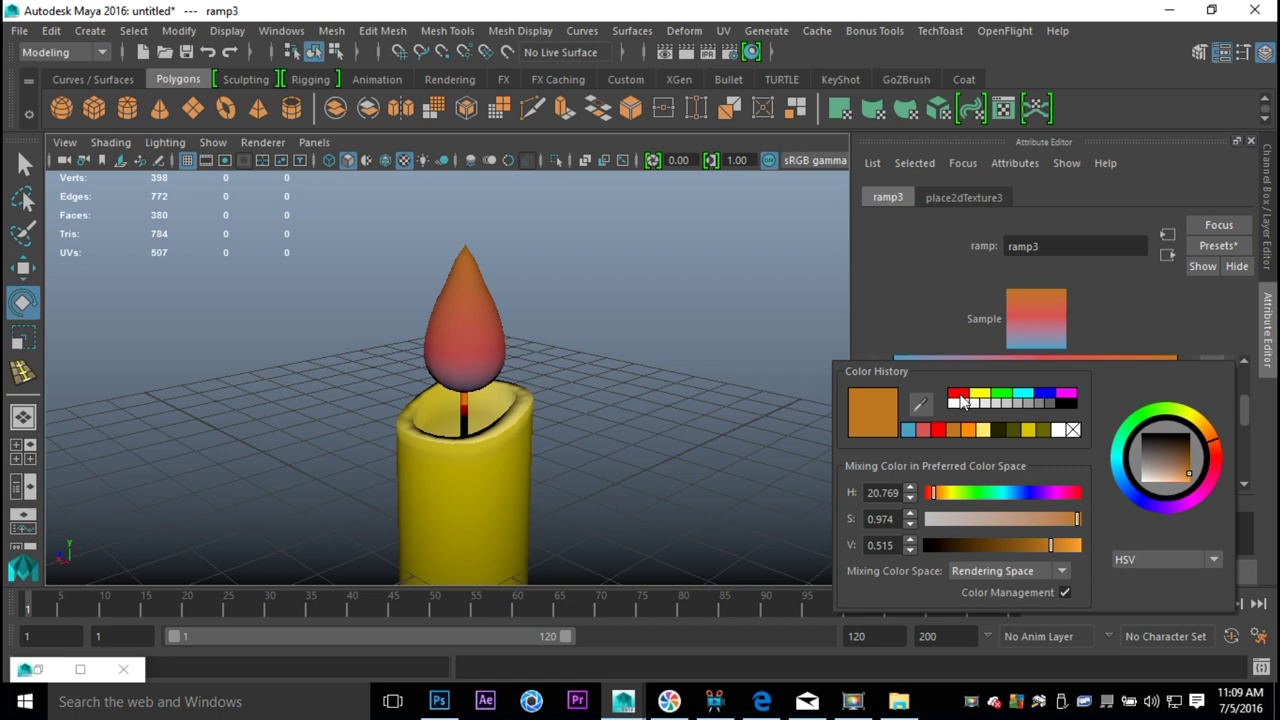
{"action": "left_click", "coordinate": [958, 395]}
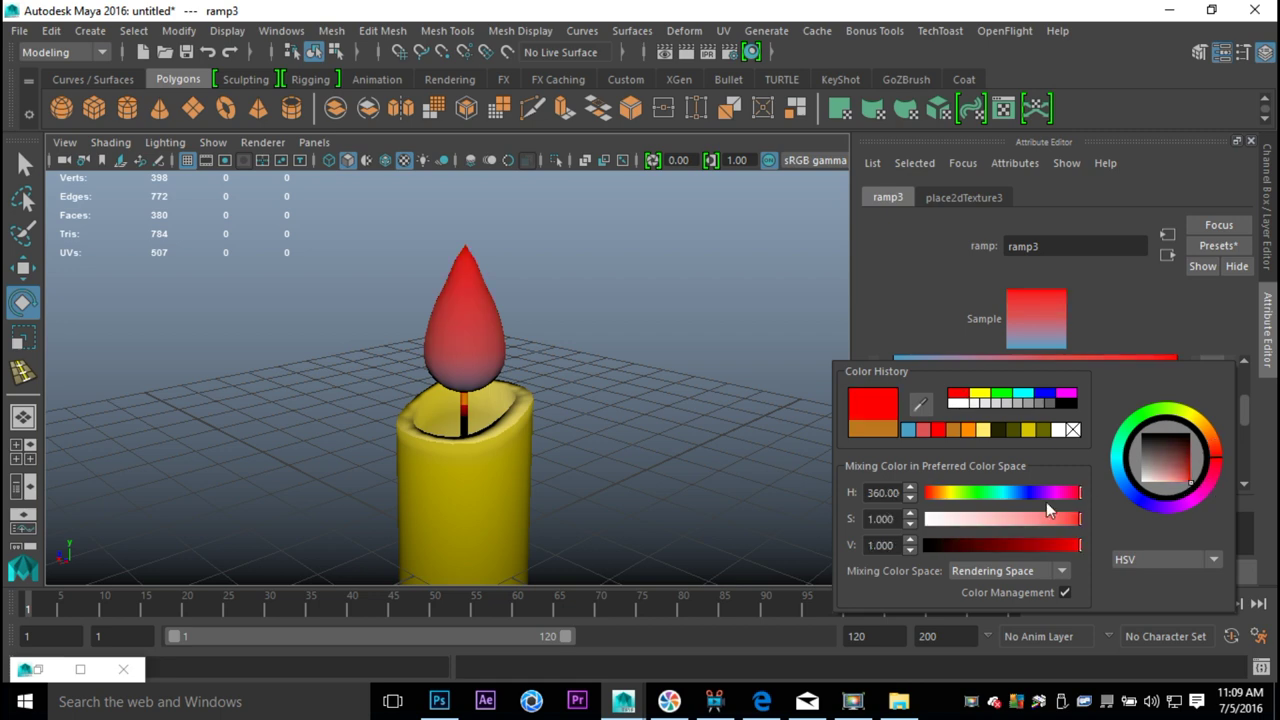
{"action": "left_click_drag", "start_coordinate": [963, 502], "coordinate": [948, 507]}
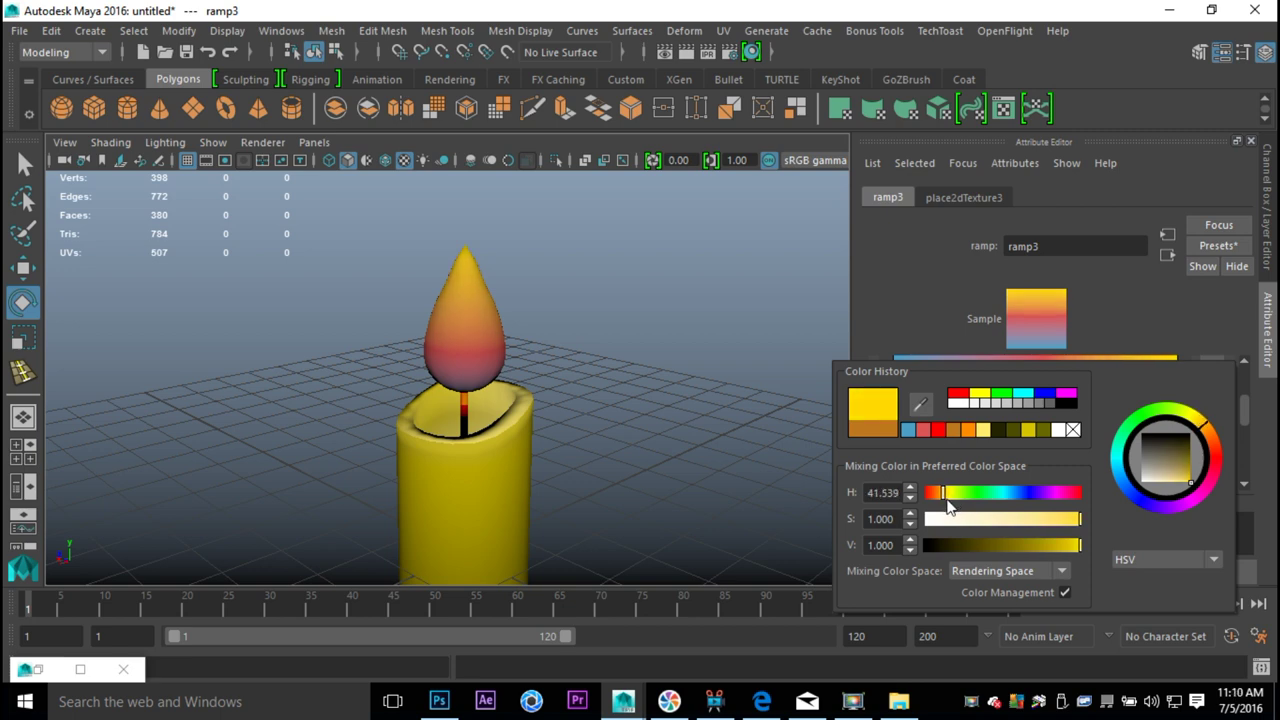
{"action": "left_click", "coordinate": [1212, 436]}
{"action": "left_click_drag", "start_coordinate": [1216, 442], "coordinate": [1216, 442]}
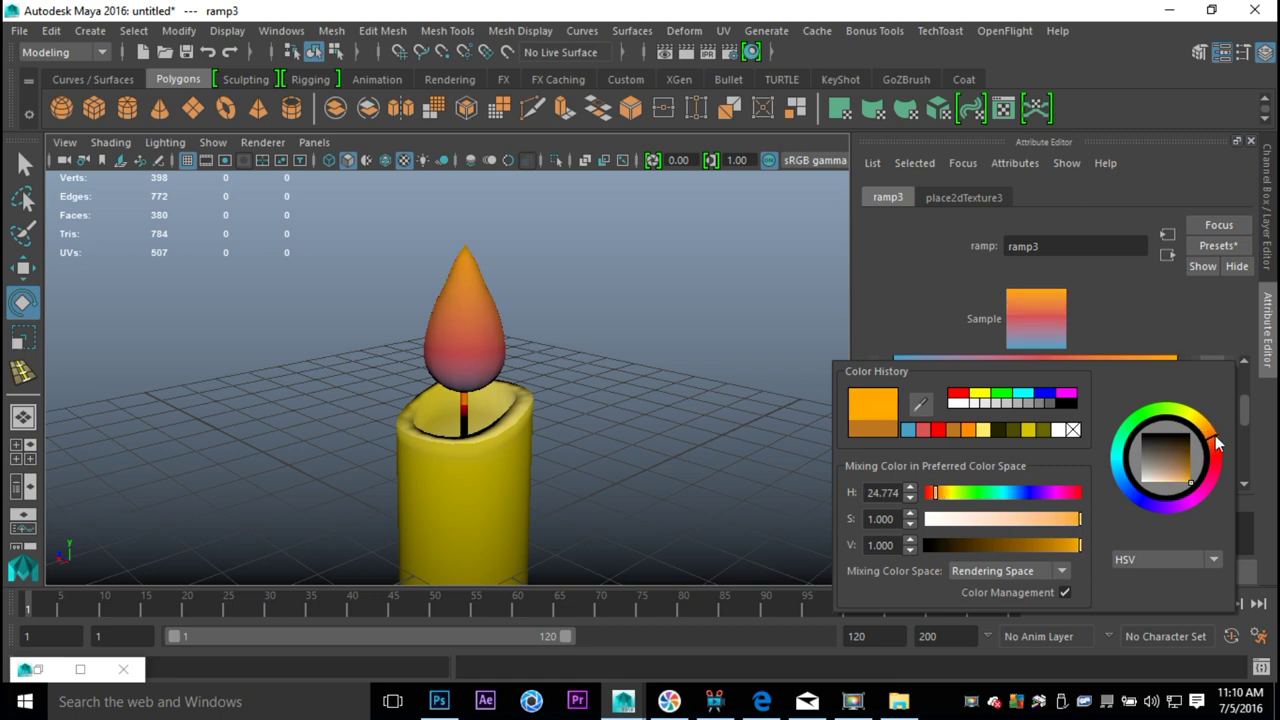
{"action": "left_click", "coordinate": [727, 421]}
Set the Glow Intensity of the flame's Lambert material to 0.5 in its Special Effects.
{"action": "left_click", "coordinate": [456, 346]}
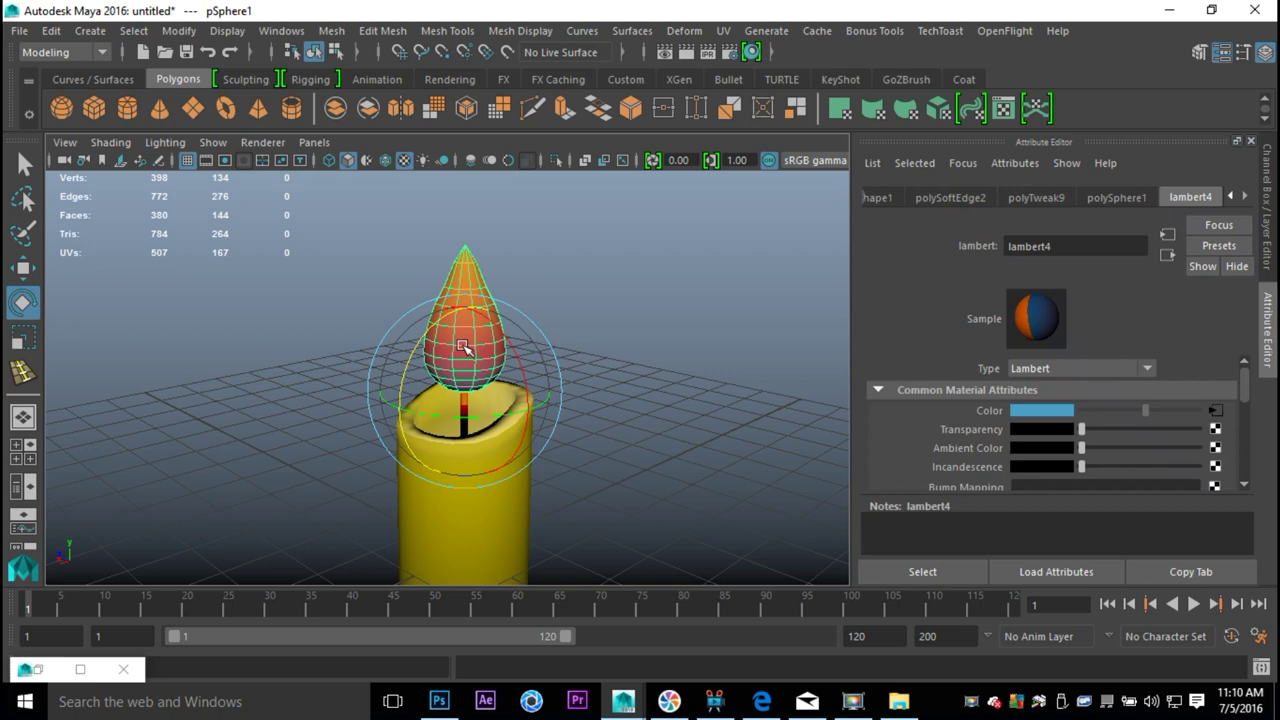
{"action": "scroll", "coordinate": [1140, 453], "scroll_direction": "down", "scroll_amount": 4}
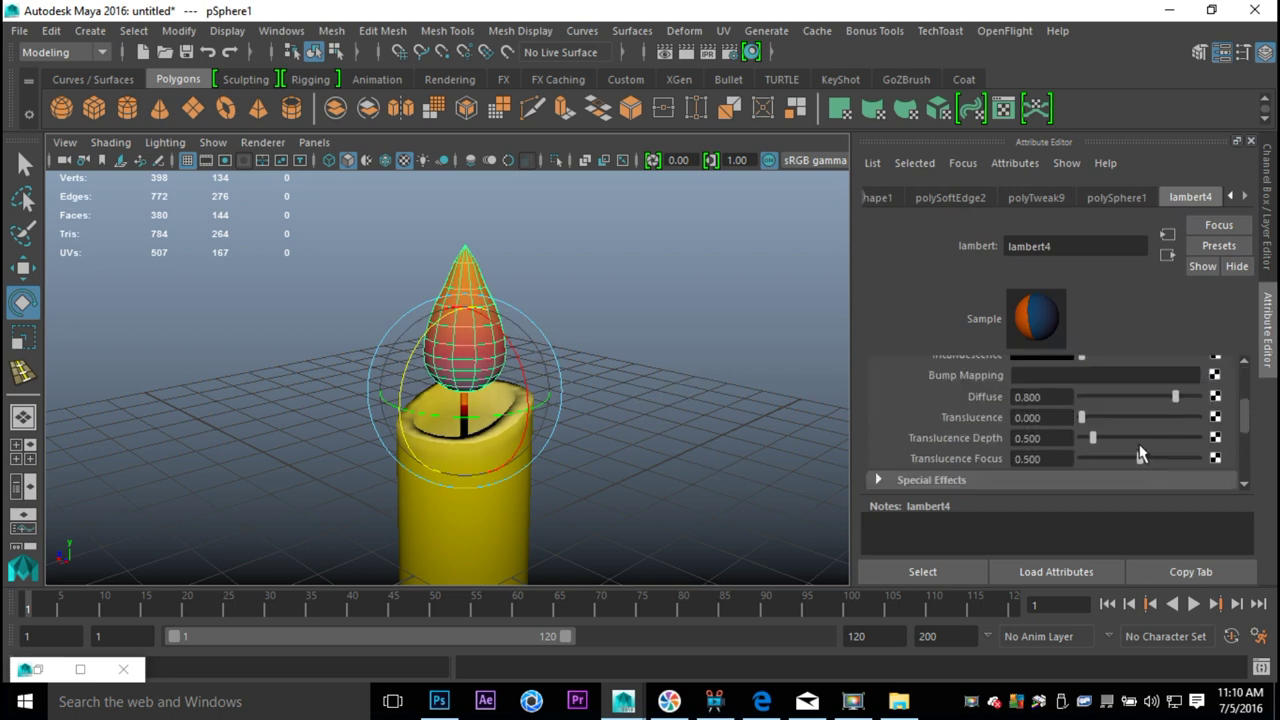
{"action": "left_click", "coordinate": [878, 423]}
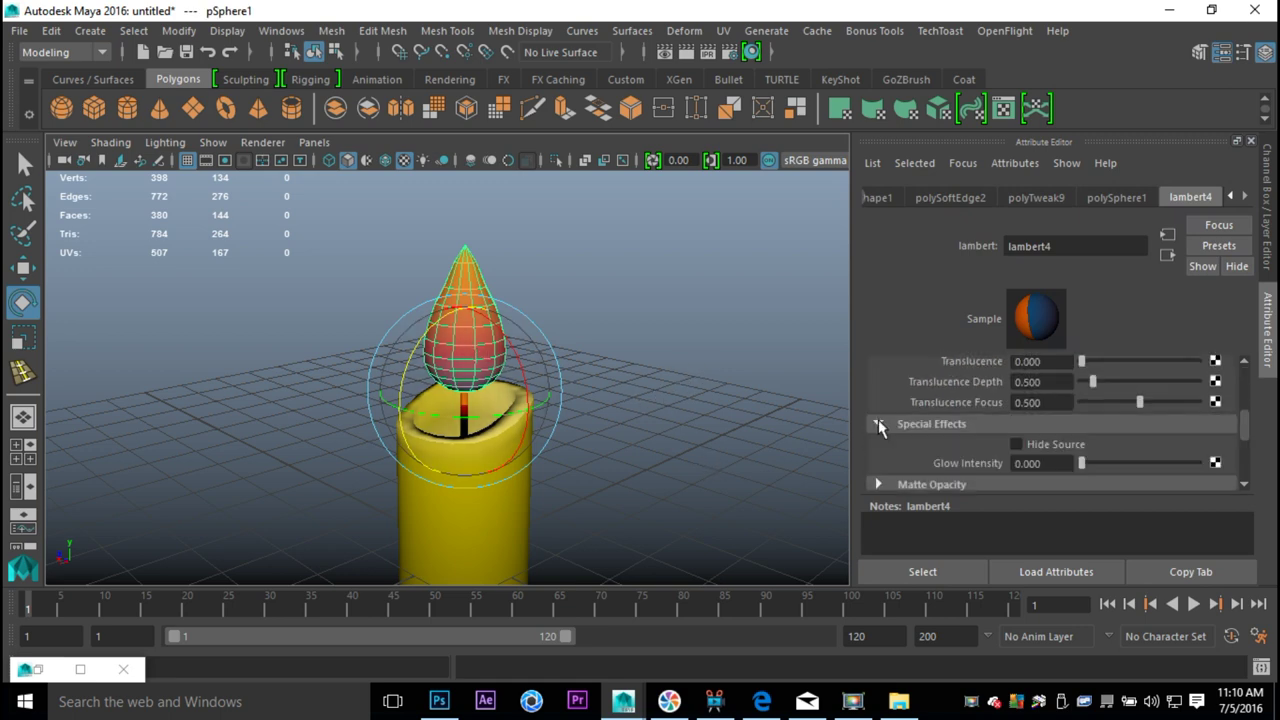
{"action": "scroll", "coordinate": [1100, 447], "scroll_direction": "down", "scroll_amount": 2}
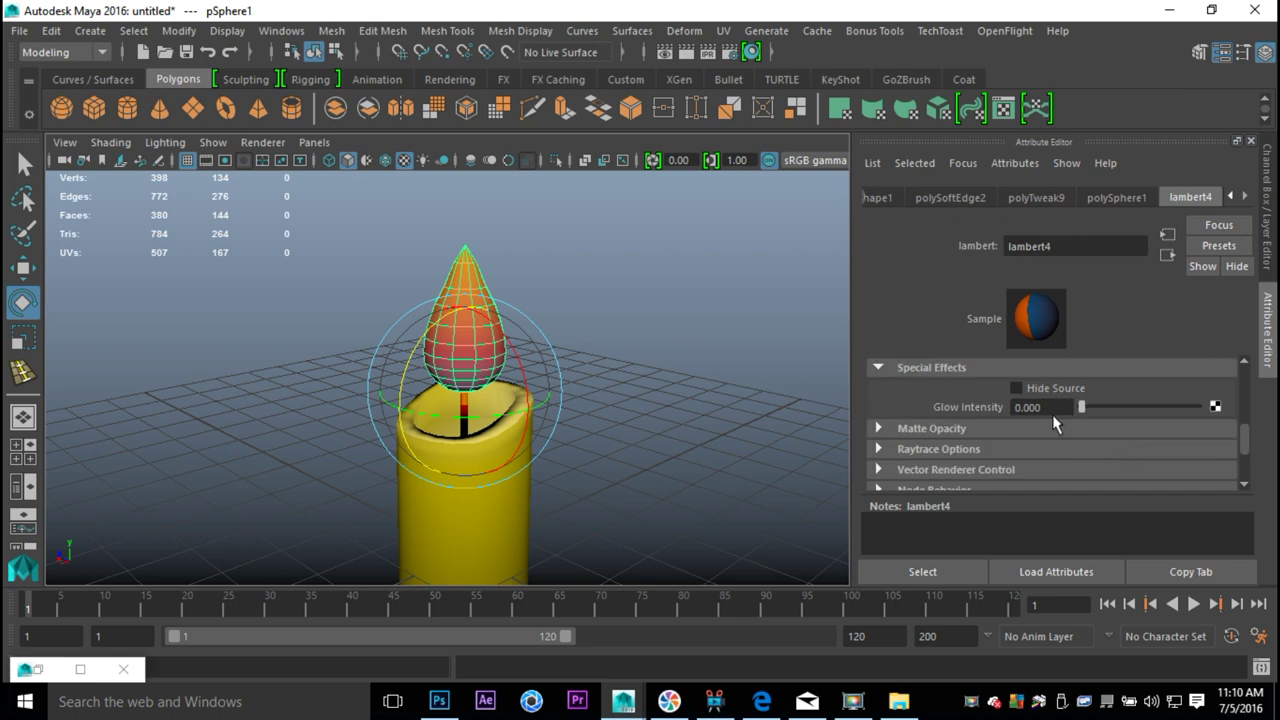
{"action": "left_click", "coordinate": [1062, 408]}
{"action": "type", "text": "0.5"}
{"action": "key", "text": "Return"}
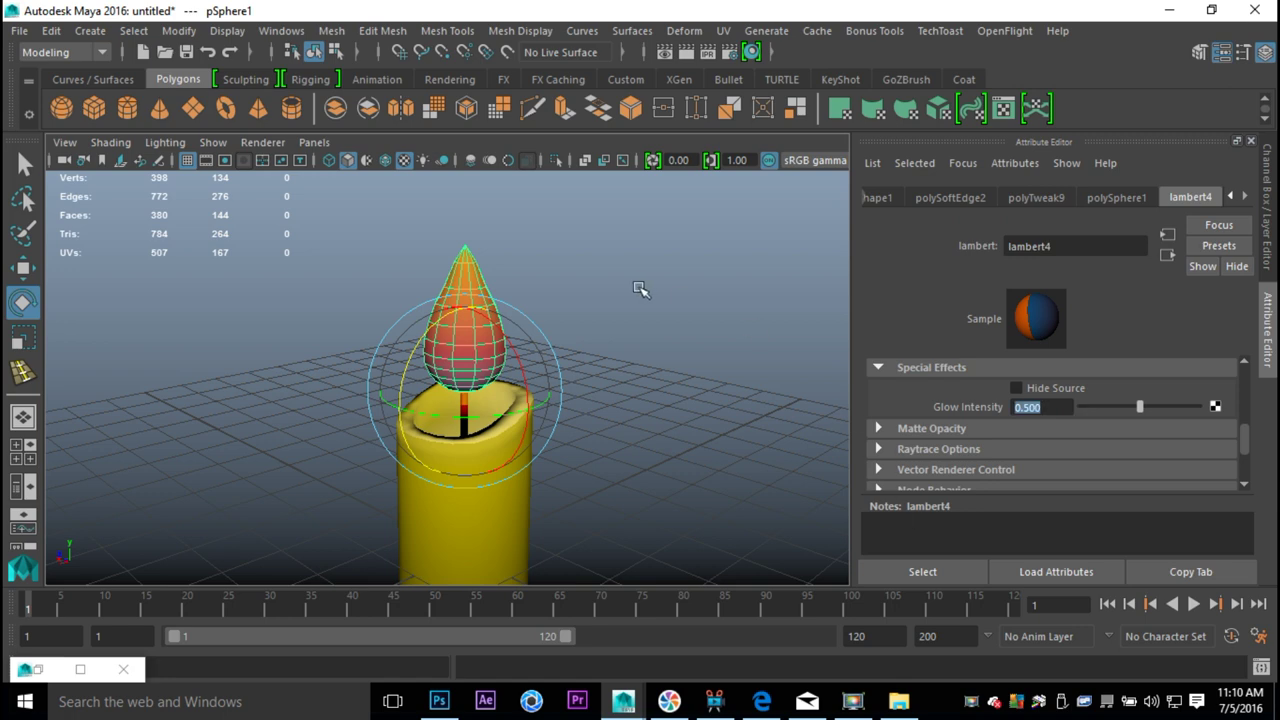
Create a polygon plane at the origin for the floor under the candle.
{"action": "scroll", "coordinate": [714, 272], "scroll_direction": "down", "scroll_amount": 3}
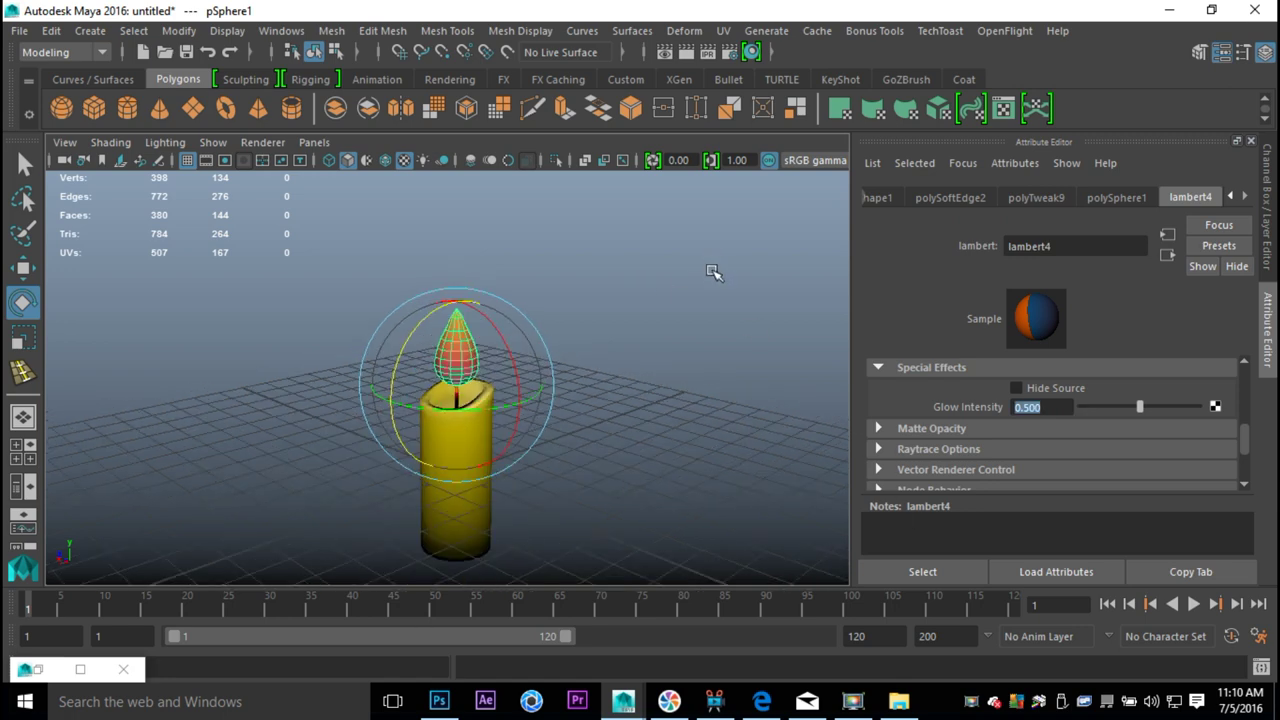
{"action": "left_click", "coordinate": [194, 116]}
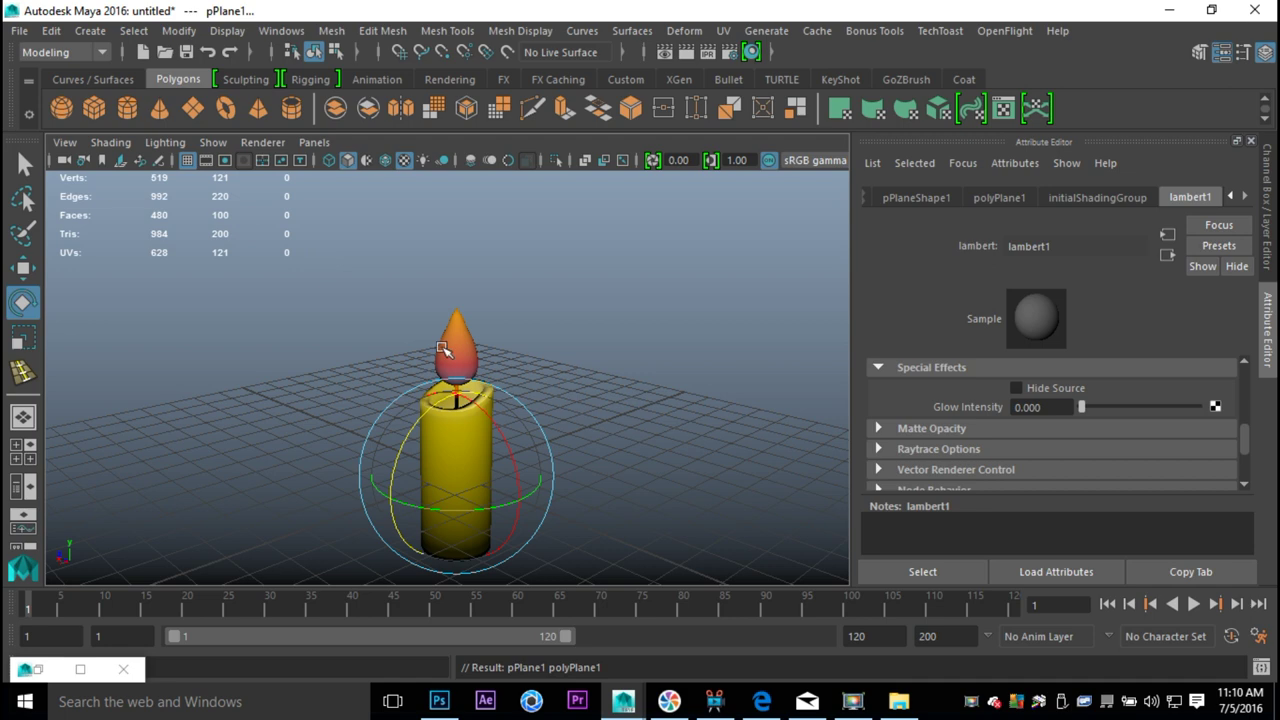
{"action": "scroll", "coordinate": [534, 534], "scroll_direction": "down", "scroll_amount": 3}
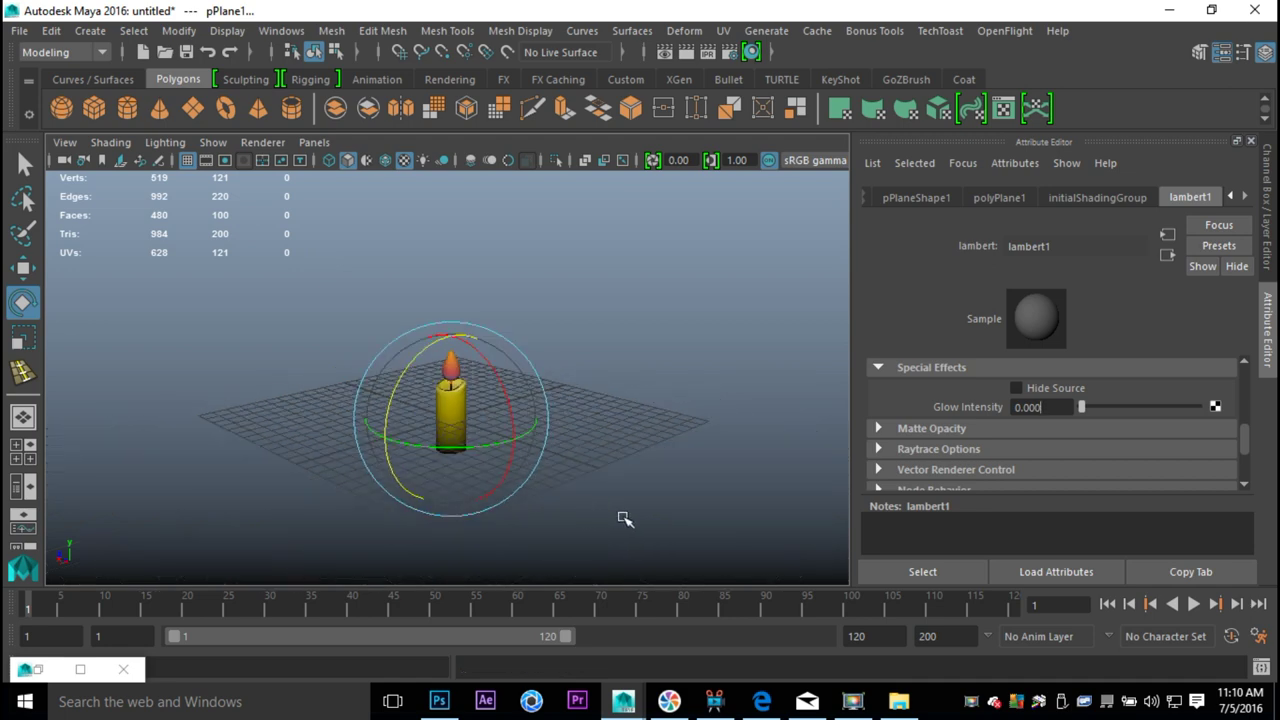
Using wireframe display, select only the new plane and scale it up uniformly well beyond the candle's width, then restore shaded display.
{"action": "type", "text": "4"}
{"action": "key", "text": "Return"}
{"action": "left_click", "coordinate": [608, 491]}
{"action": "scroll", "coordinate": [608, 491], "scroll_direction": "up", "scroll_amount": 3}
{"action": "mouse_move", "coordinate": [608, 491]}
{"action": "left_mouse_down", "text": "alt"}
{"action": "mouse_move", "coordinate": [563, 483]}
{"action": "mouse_move", "coordinate": [567, 427]}
{"action": "mouse_move", "coordinate": [586, 414]}
{"action": "mouse_move", "coordinate": [586, 477]}
{"action": "mouse_move", "coordinate": [651, 520]}
{"action": "mouse_move", "coordinate": [657, 543]}
{"action": "mouse_move", "coordinate": [420, 349]}
{"action": "mouse_move", "coordinate": [600, 428]}
{"action": "left_mouse_up", "text": "alt"}
{"action": "key", "text": "4"}
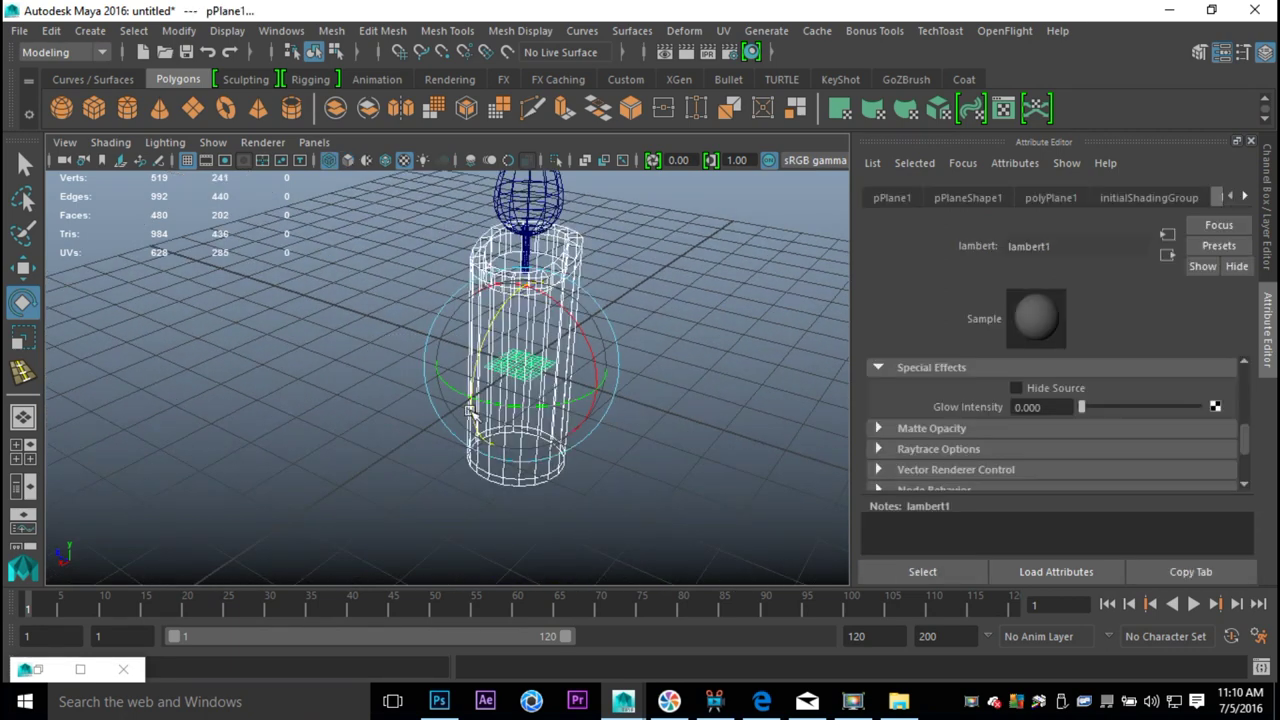
{"action": "left_click", "coordinate": [519, 477], "text": "ctrl"}
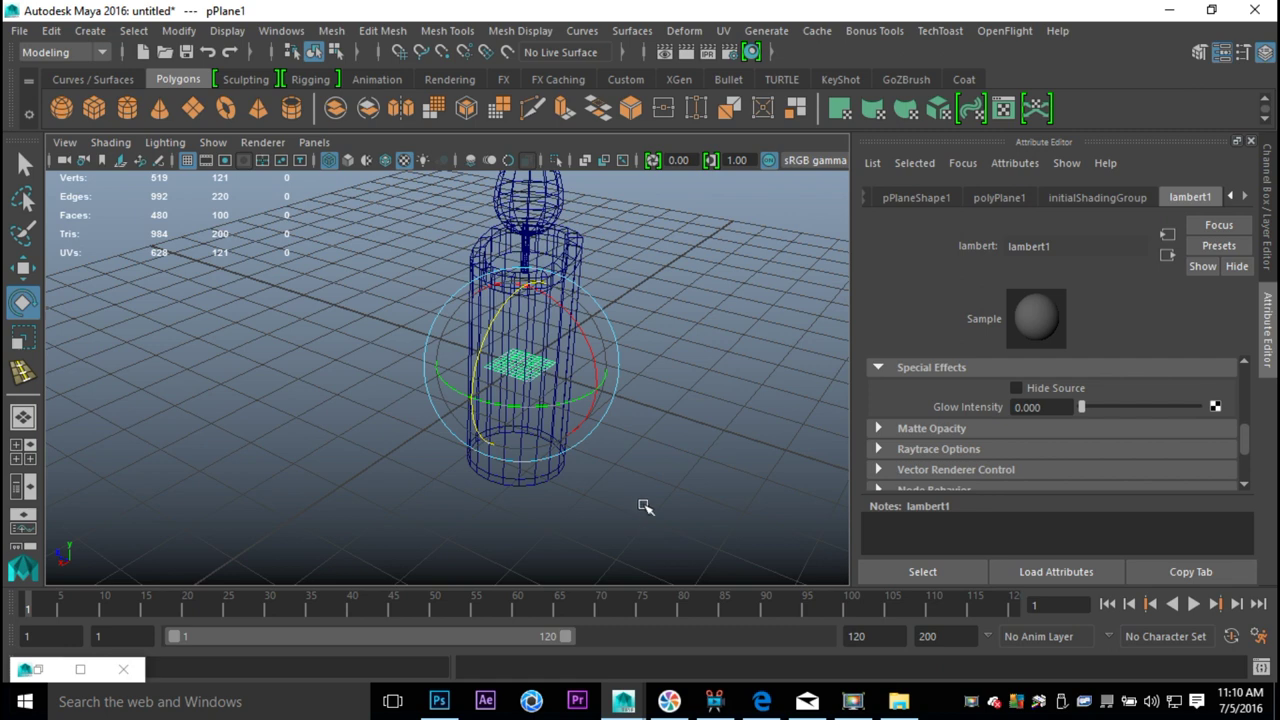
{"action": "key", "text": "r"}
{"action": "left_click_drag", "start_coordinate": [520, 366], "coordinate": [751, 451]}
{"action": "key", "text": "5"}
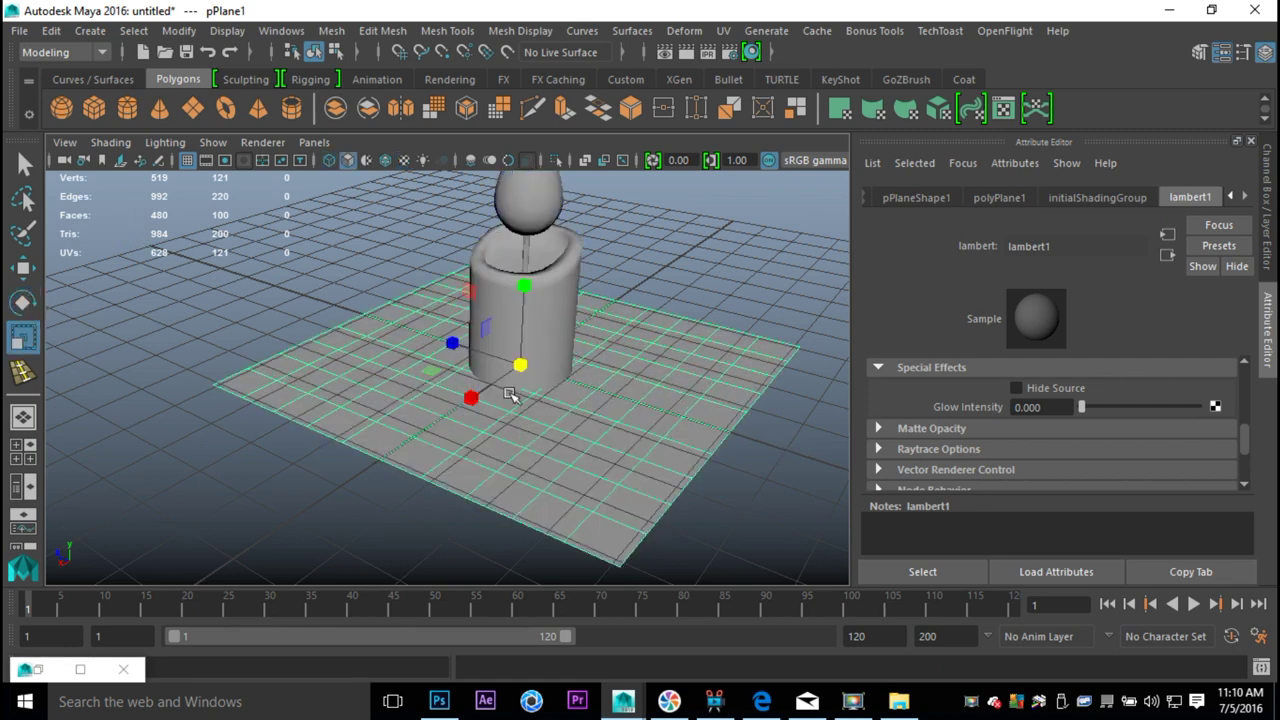
Lower the plane vertically to the candle's base, fine-tuning its height in an orthographic view before returning to perspective.
{"action": "key", "text": "w"}
{"action": "left_click_drag", "start_coordinate": [520, 285], "coordinate": [521, 357]}
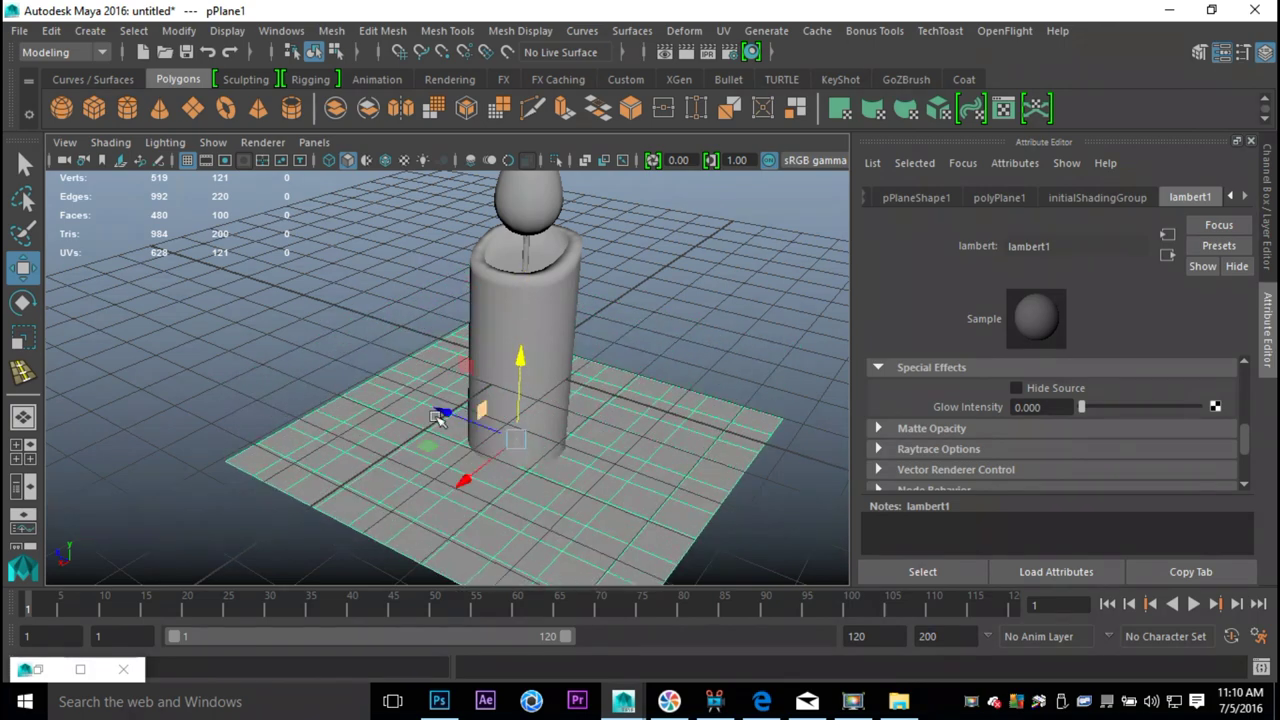
{"action": "left_click", "coordinate": [23, 450]}
{"action": "key", "text": "space"}
{"action": "scroll", "coordinate": [437, 354], "scroll_direction": "up", "scroll_amount": 3}
{"action": "left_click_drag", "start_coordinate": [450, 362], "coordinate": [449, 379]}
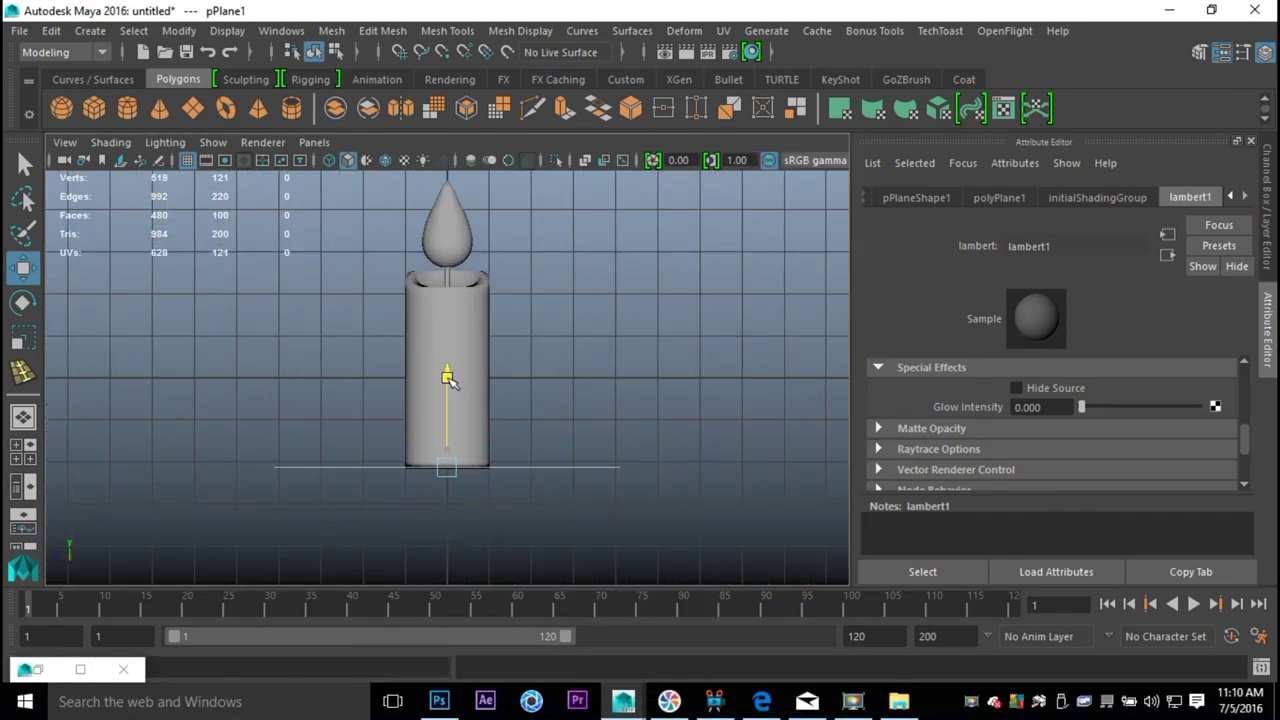
{"action": "left_click", "coordinate": [30, 448]}
{"action": "key", "text": "space"}
Scale the plane up uniformly into a large floor extending far beyond the grid.
{"action": "scroll", "coordinate": [586, 374], "scroll_direction": "up", "scroll_amount": 5}
{"action": "scroll", "coordinate": [587, 388], "scroll_direction": "down", "scroll_amount": 5}
{"action": "key", "text": "r"}
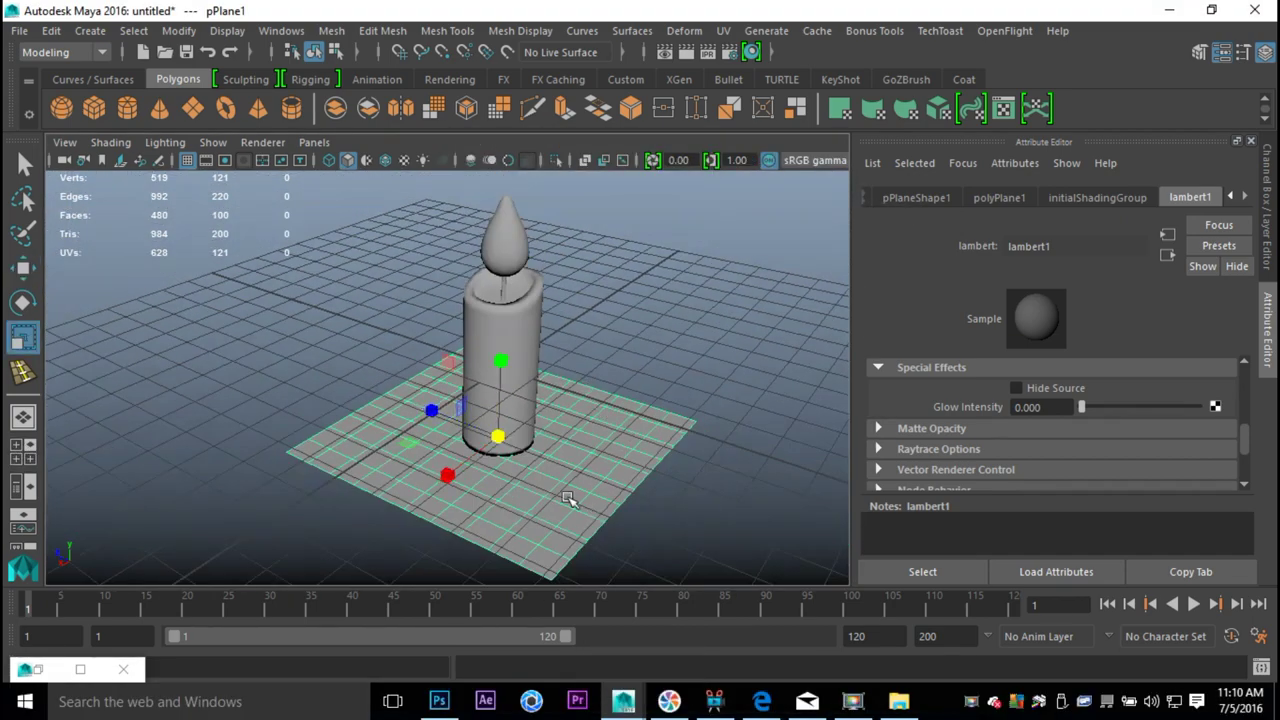
{"action": "left_click_drag", "start_coordinate": [502, 436], "coordinate": [524, 447]}
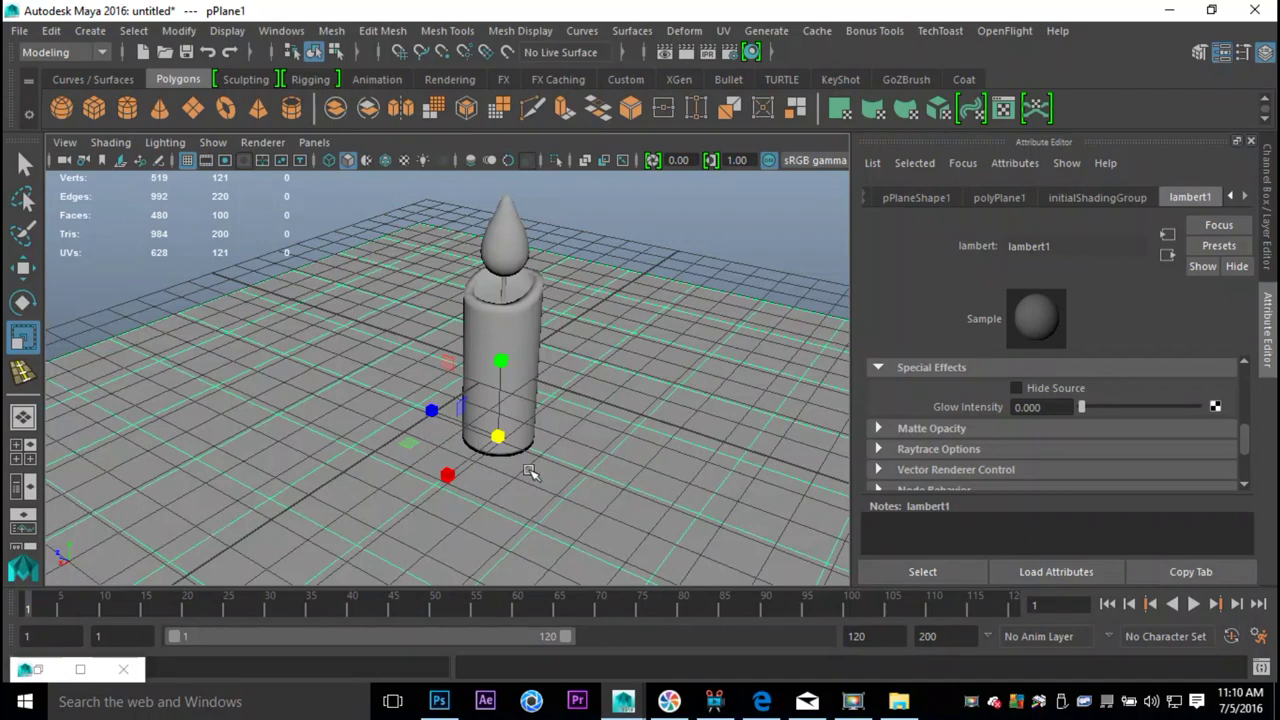
{"action": "left_click_drag", "start_coordinate": [503, 434], "coordinate": [1028, 500]}
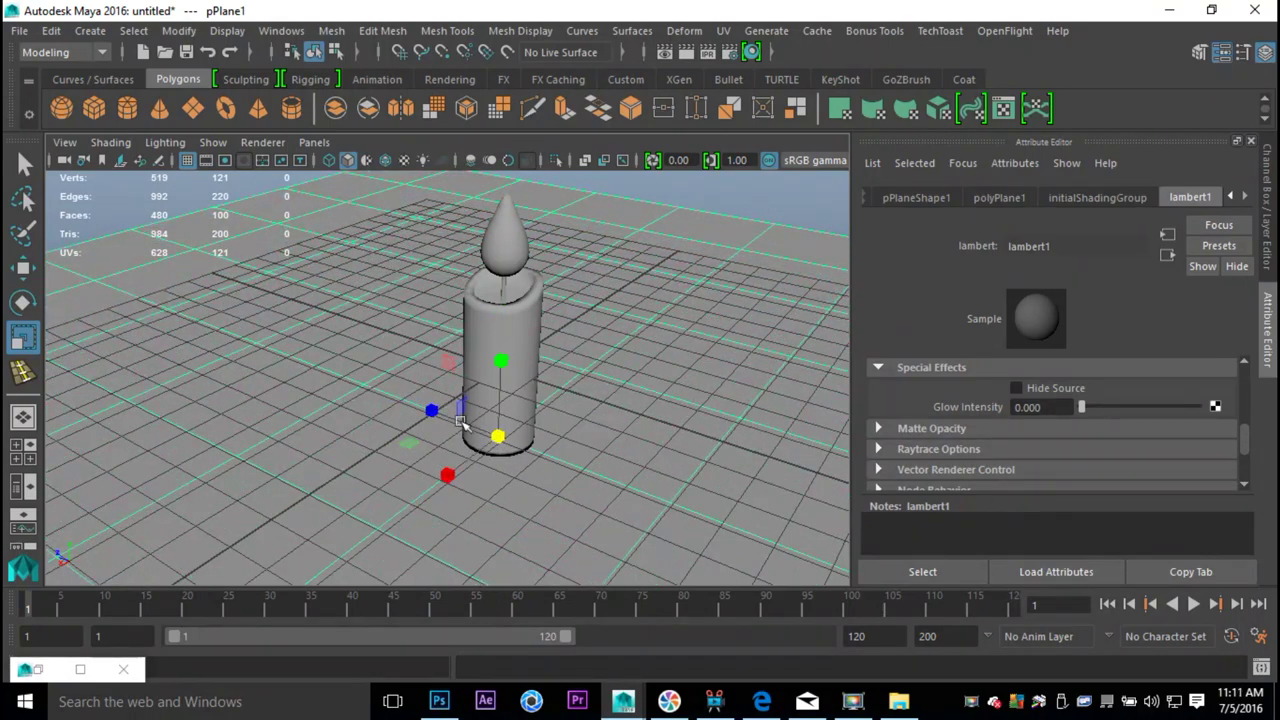
{"action": "left_click_drag", "start_coordinate": [497, 434], "coordinate": [790, 470]}
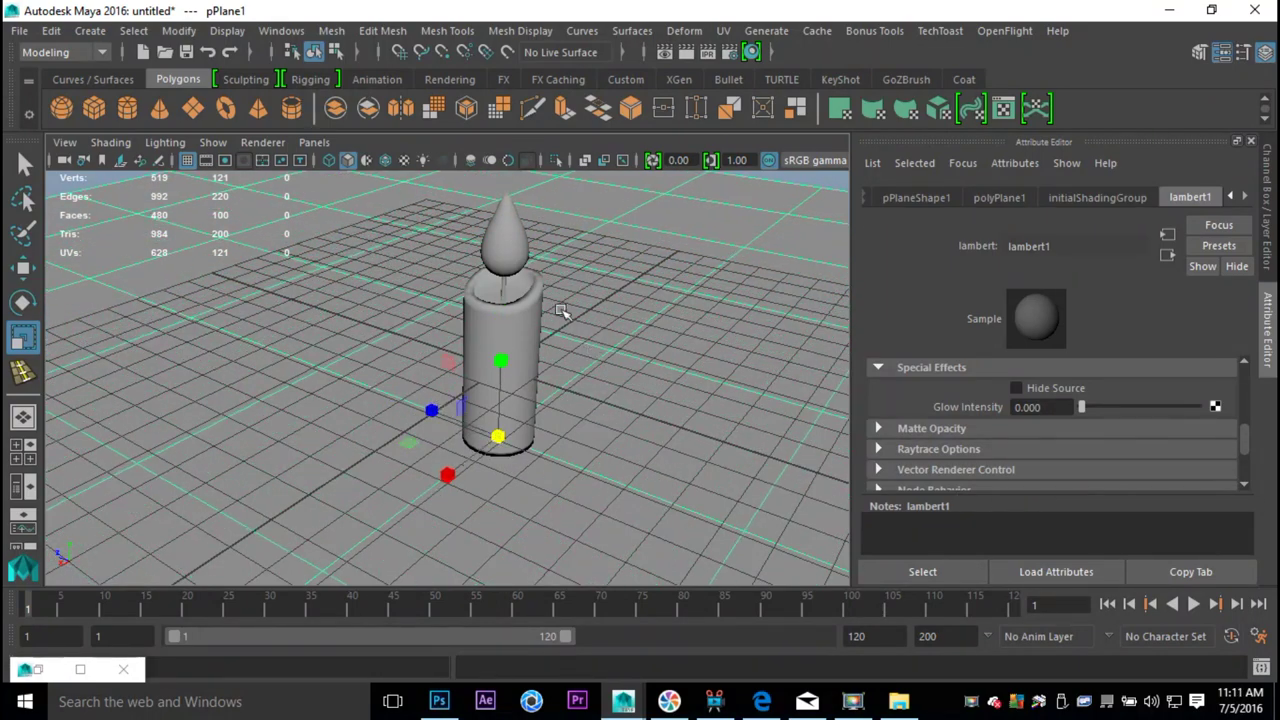
Restore textured display, frame the candle in perspective and render the current frame to examine the flame's glow.
{"action": "left_click", "coordinate": [403, 161]}
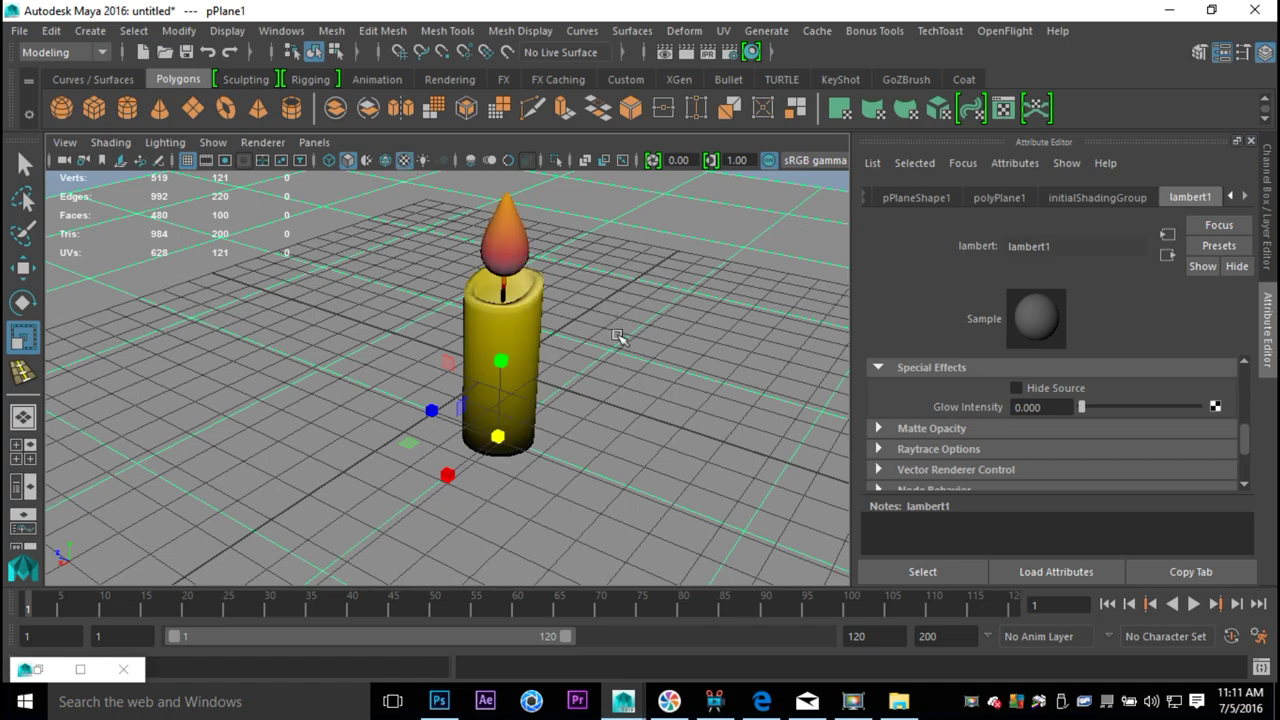
{"action": "left_click_drag", "start_coordinate": [668, 362], "coordinate": [541, 344], "text": "alt"}
{"action": "scroll", "coordinate": [535, 348], "scroll_direction": "up", "scroll_amount": 3}
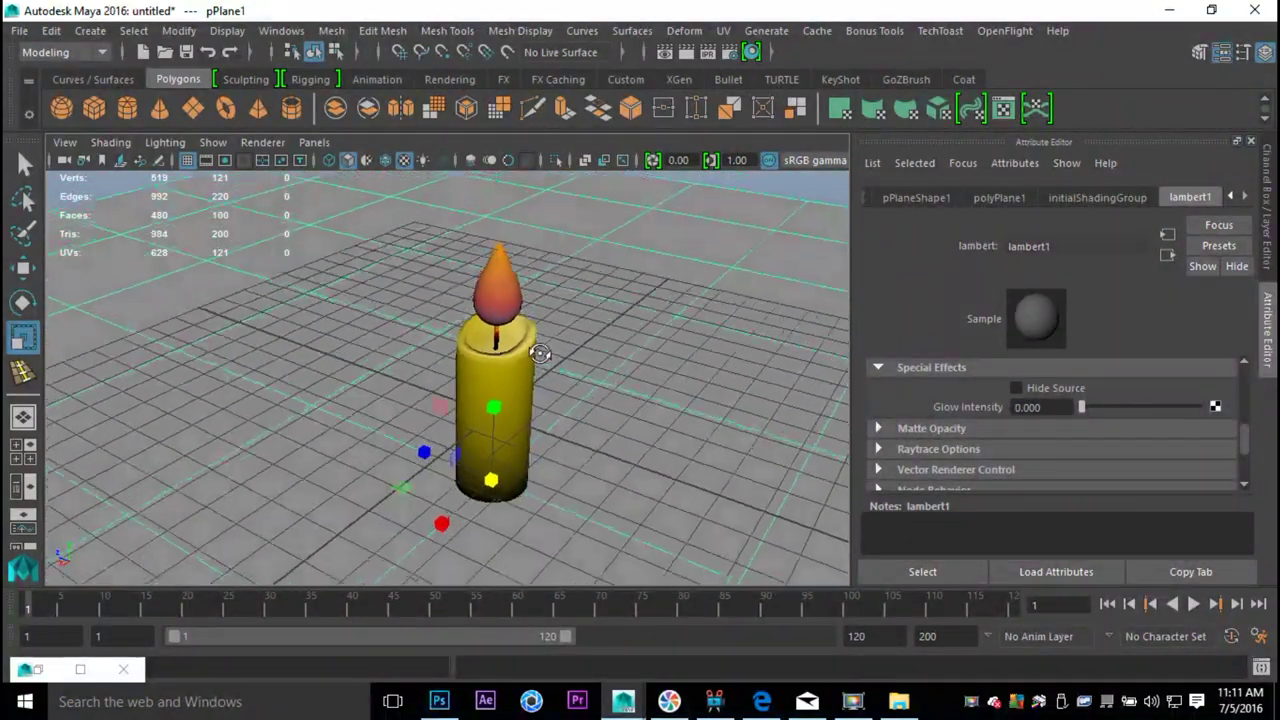
{"action": "scroll", "coordinate": [590, 374], "scroll_direction": "up", "scroll_amount": 2}
{"action": "middle_click_drag", "start_coordinate": [603, 374], "coordinate": [563, 380], "text": "alt"}
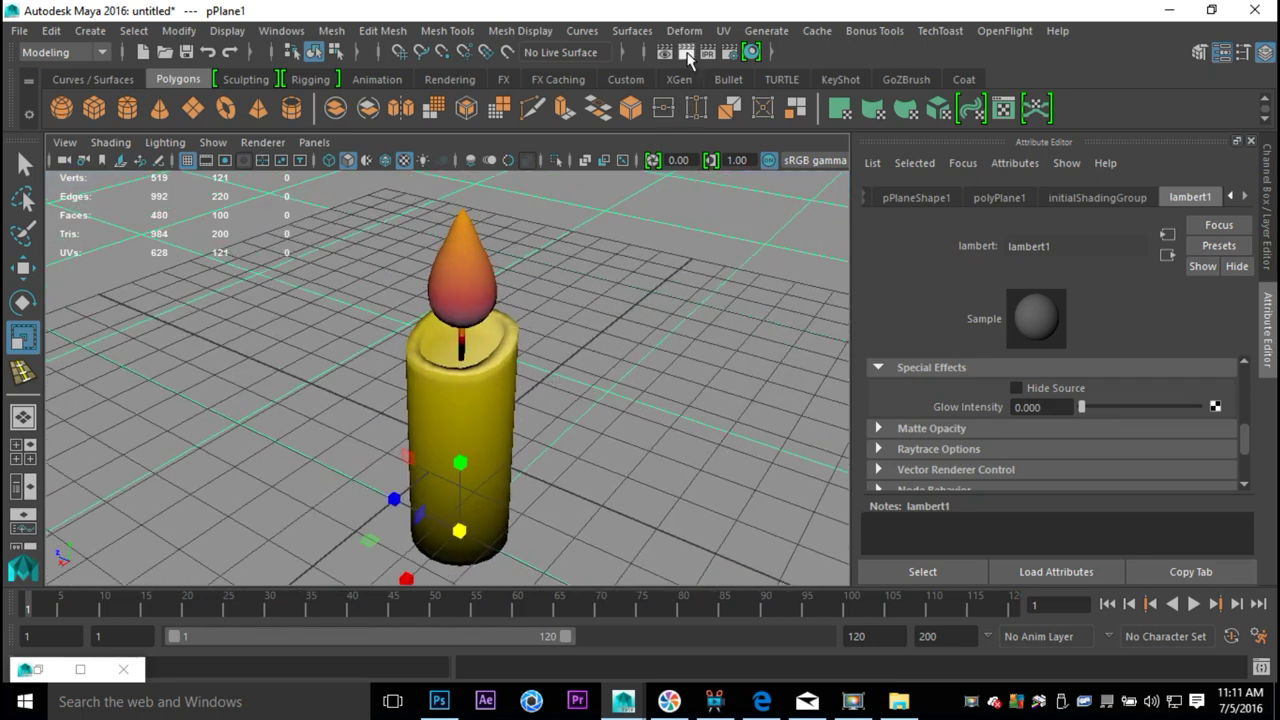
{"action": "left_click", "coordinate": [685, 53]}
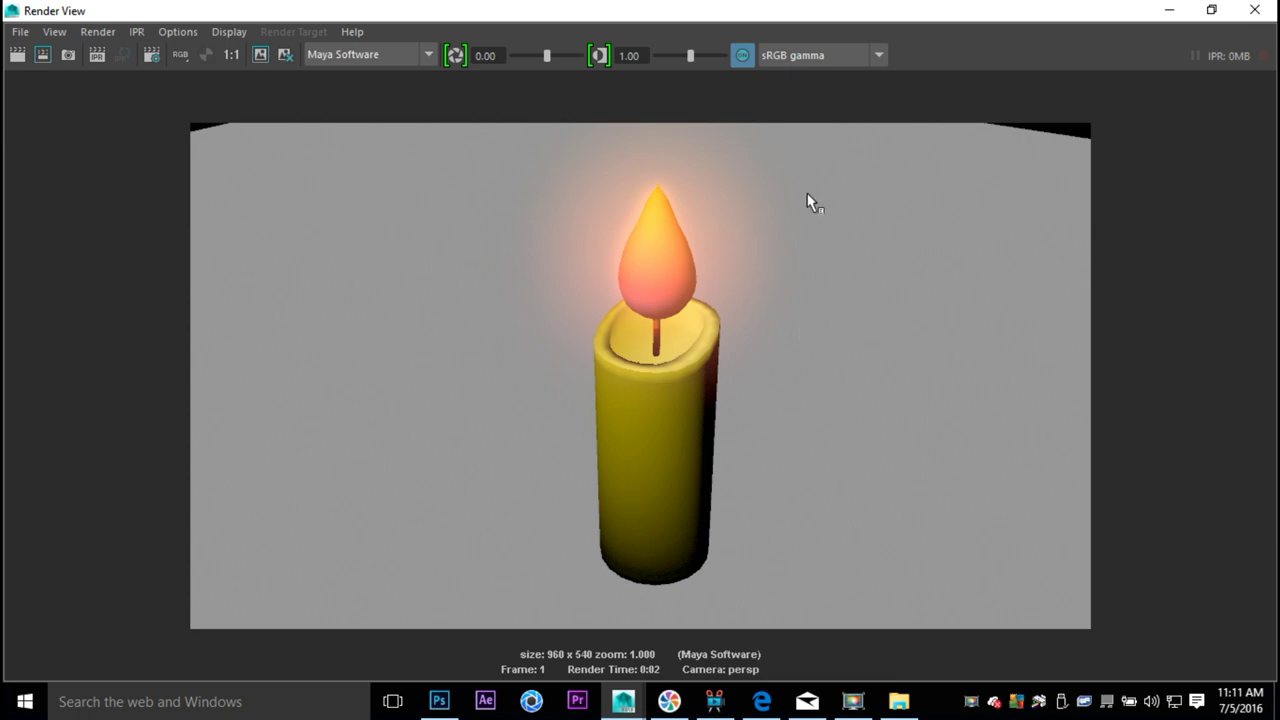
{"action": "middle_click_drag", "start_coordinate": [810, 388], "coordinate": [789, 403], "text": "alt"}
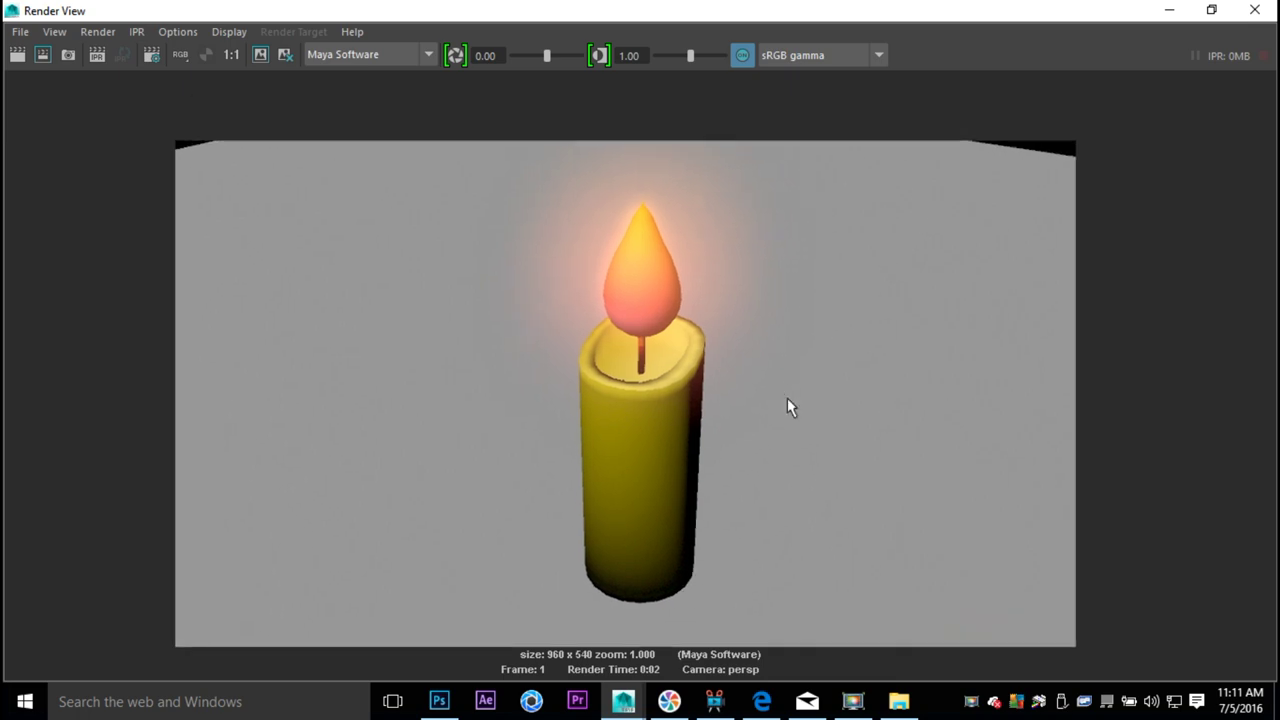
{"action": "left_click", "coordinate": [1160, 11]}
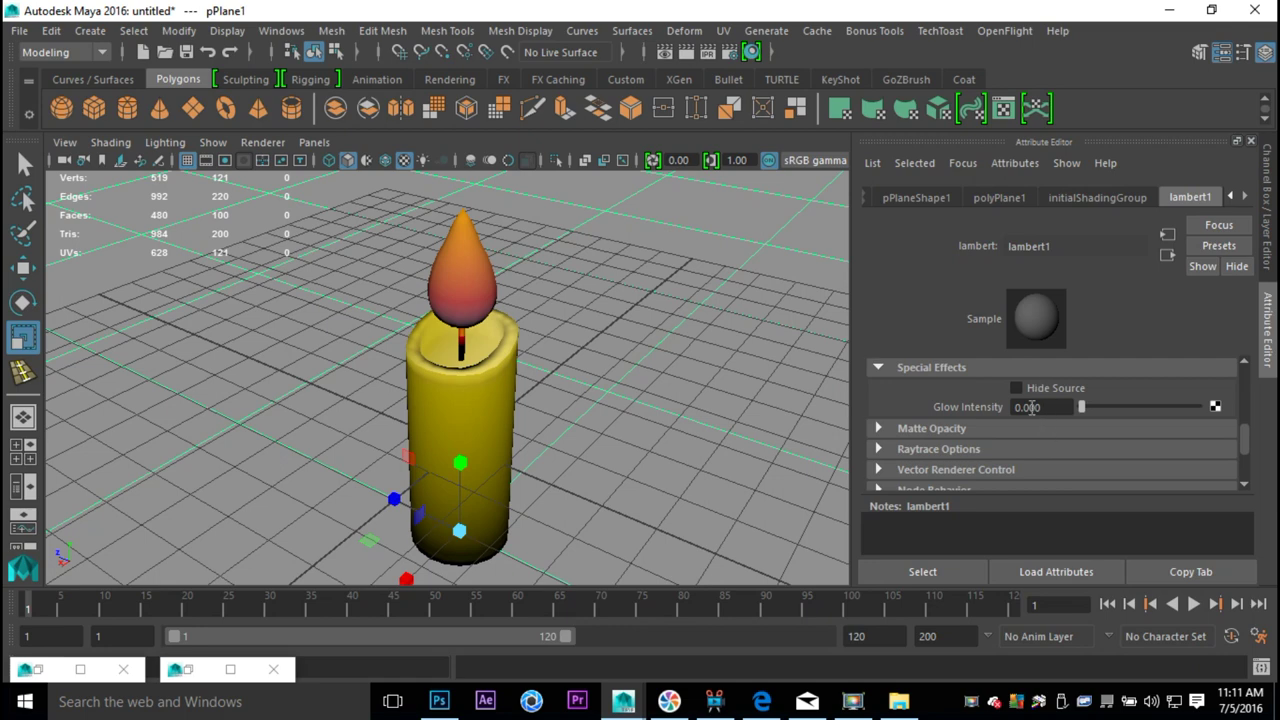
Set the flame material's glow intensity to 0.85 and render the current frame to check the glow.
{"action": "left_click", "coordinate": [480, 277]}
{"action": "left_click", "coordinate": [1066, 407]}
{"action": "type", "text": "1.85"}
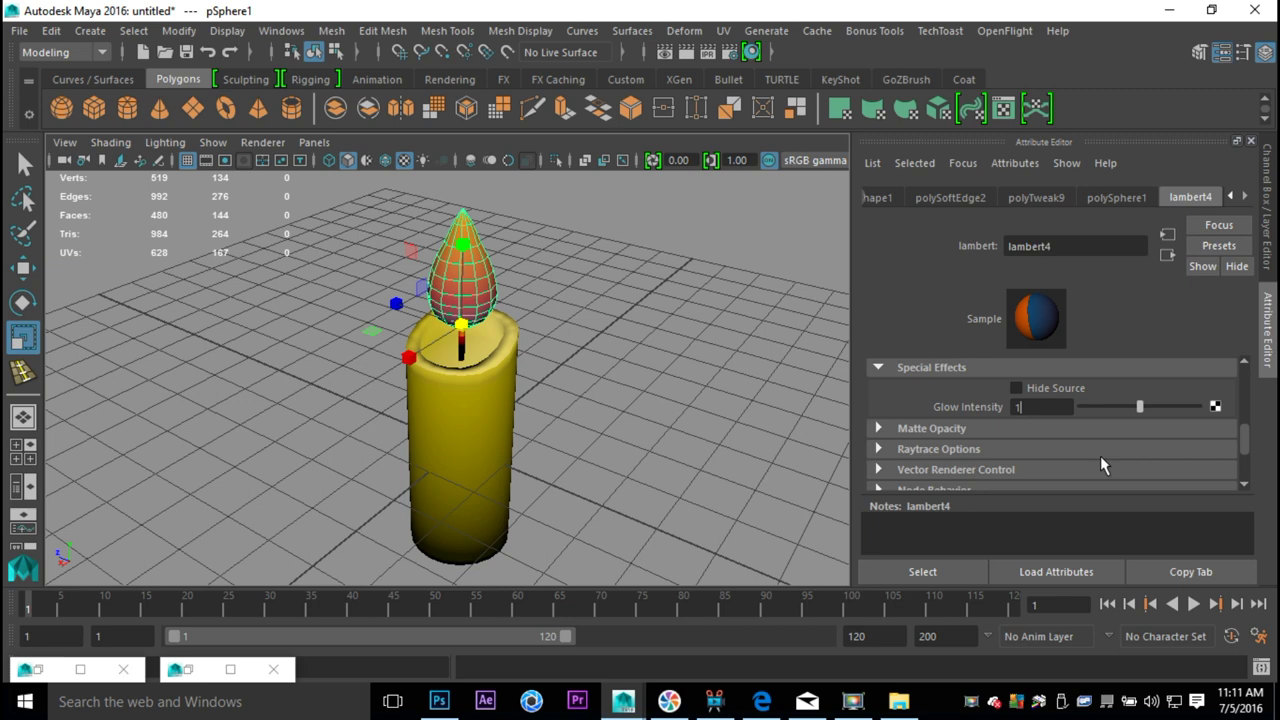
{"action": "key", "text": "BackSpace"}
{"action": "key", "text": "BackSpace"}
{"action": "key", "text": "BackSpace"}
{"action": "key", "text": "BackSpace"}
{"action": "type", "text": "0.85"}
{"action": "key", "text": "Return"}
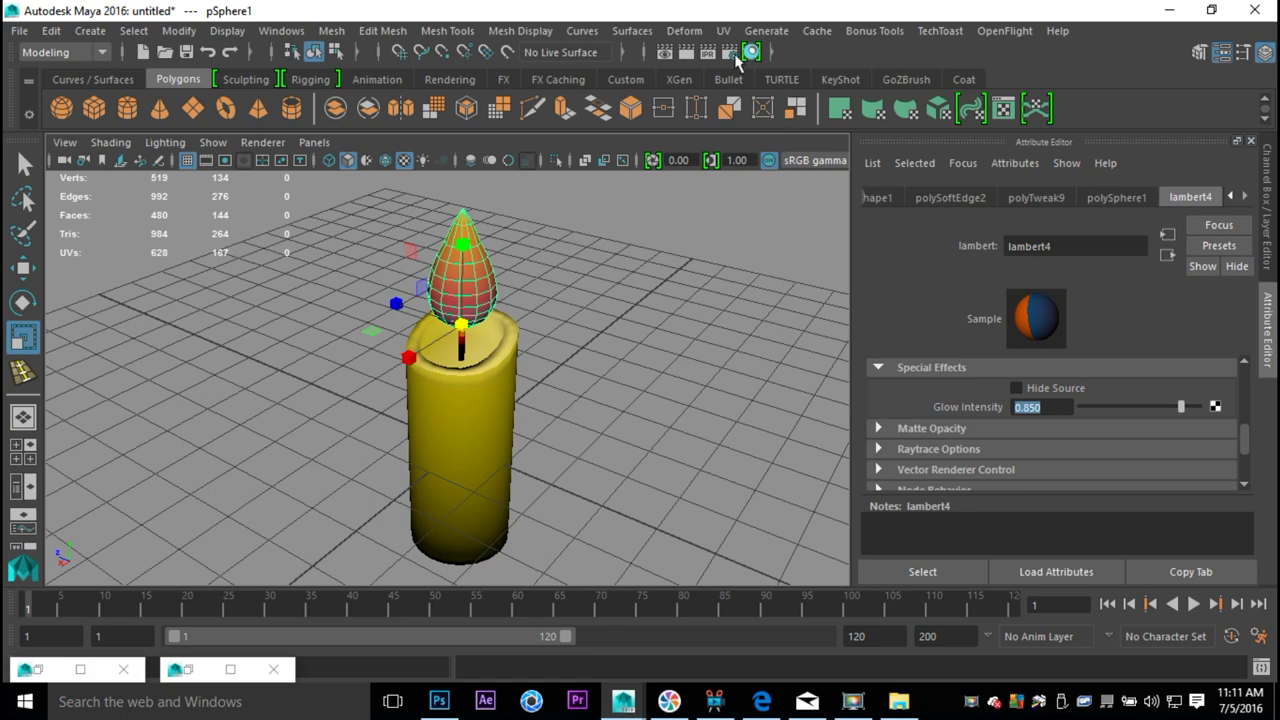
{"action": "left_click", "coordinate": [687, 52]}
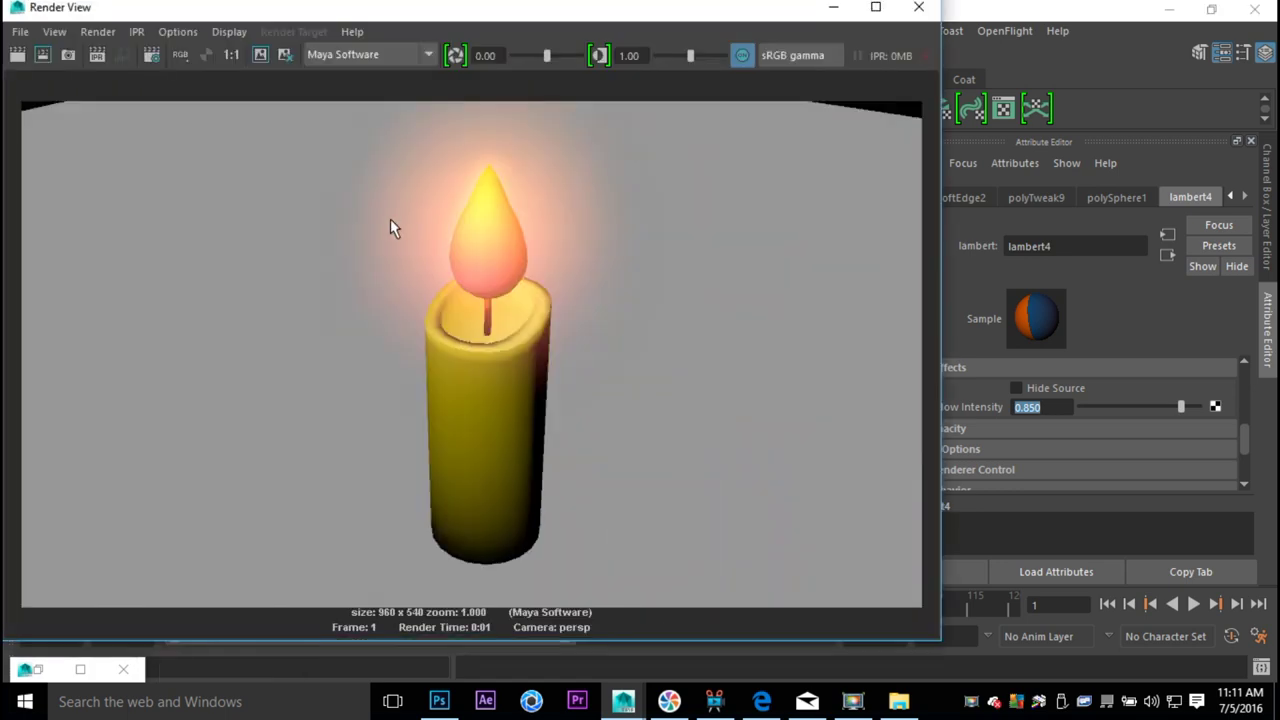
{"action": "left_click", "coordinate": [918, 8]}
Move the flame down slightly so that its base sits closer to the candle's wick.
{"action": "left_click_drag", "start_coordinate": [568, 430], "coordinate": [557, 397], "text": "alt"}
{"action": "middle_click_drag", "start_coordinate": [557, 403], "coordinate": [567, 428], "text": "alt"}
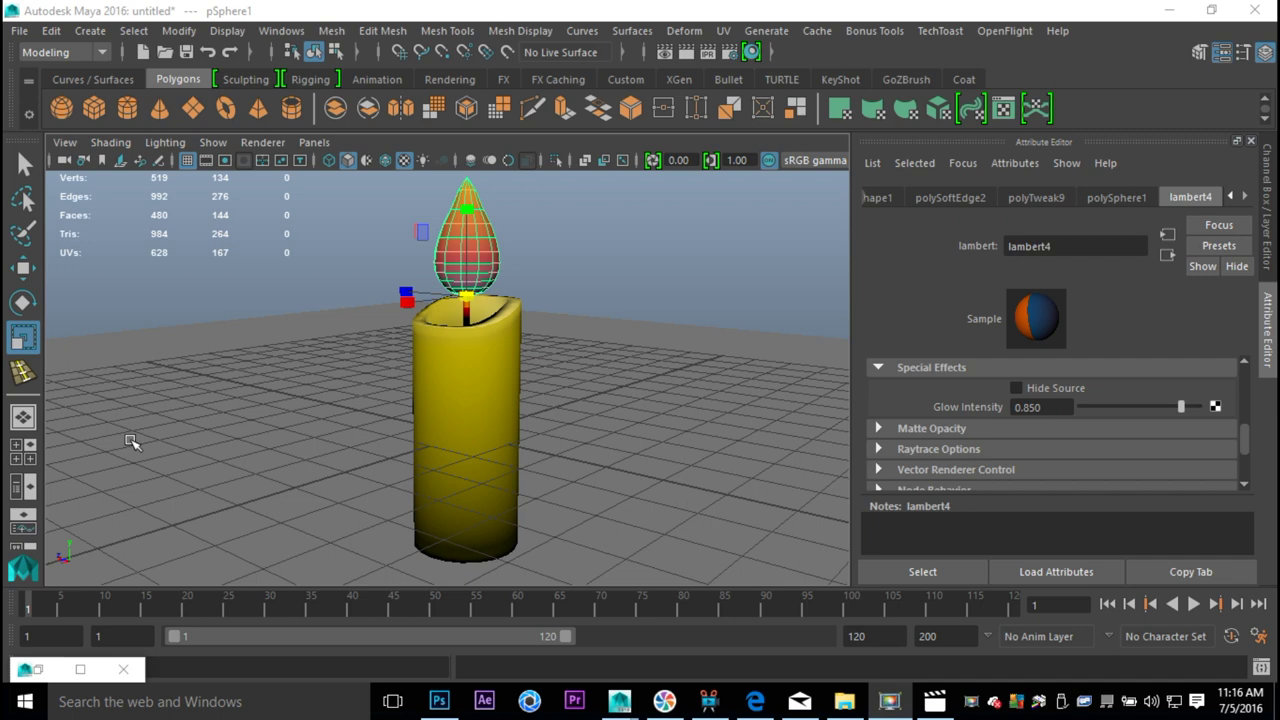
{"action": "left_click", "coordinate": [608, 350]}
{"action": "left_click_drag", "start_coordinate": [595, 382], "coordinate": [654, 397], "text": "alt"}
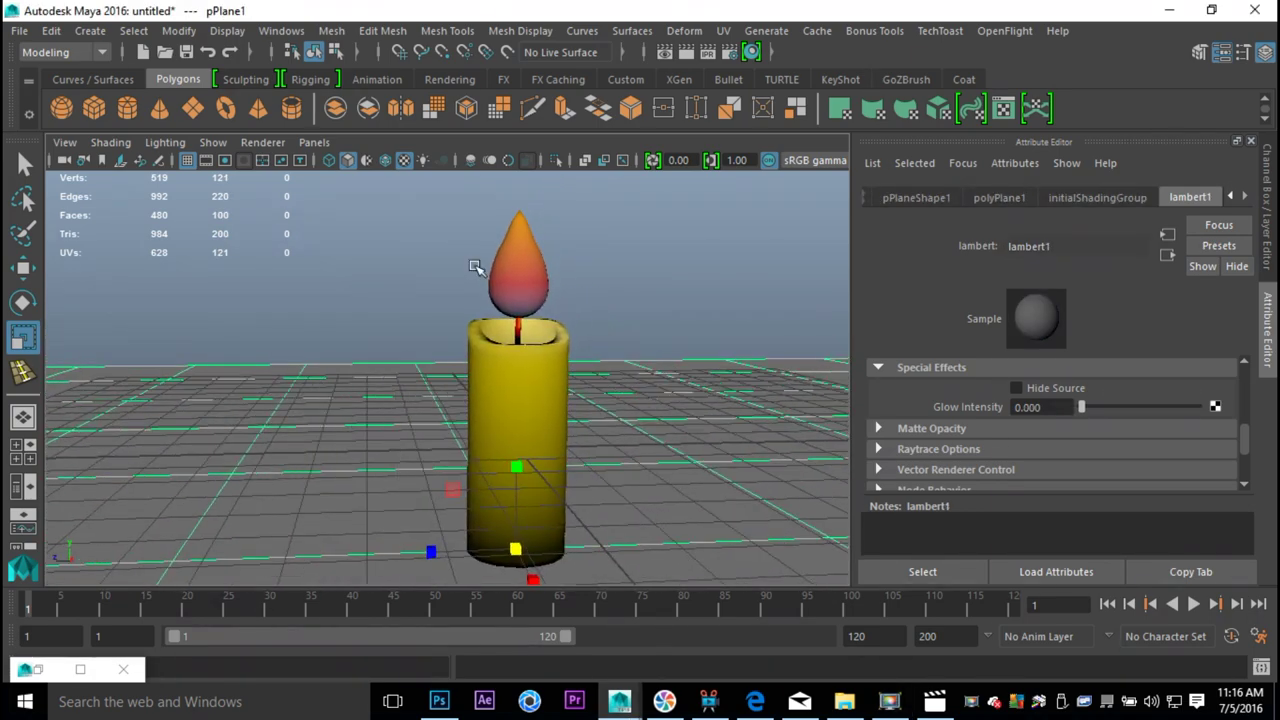
{"action": "left_click", "coordinate": [521, 275]}
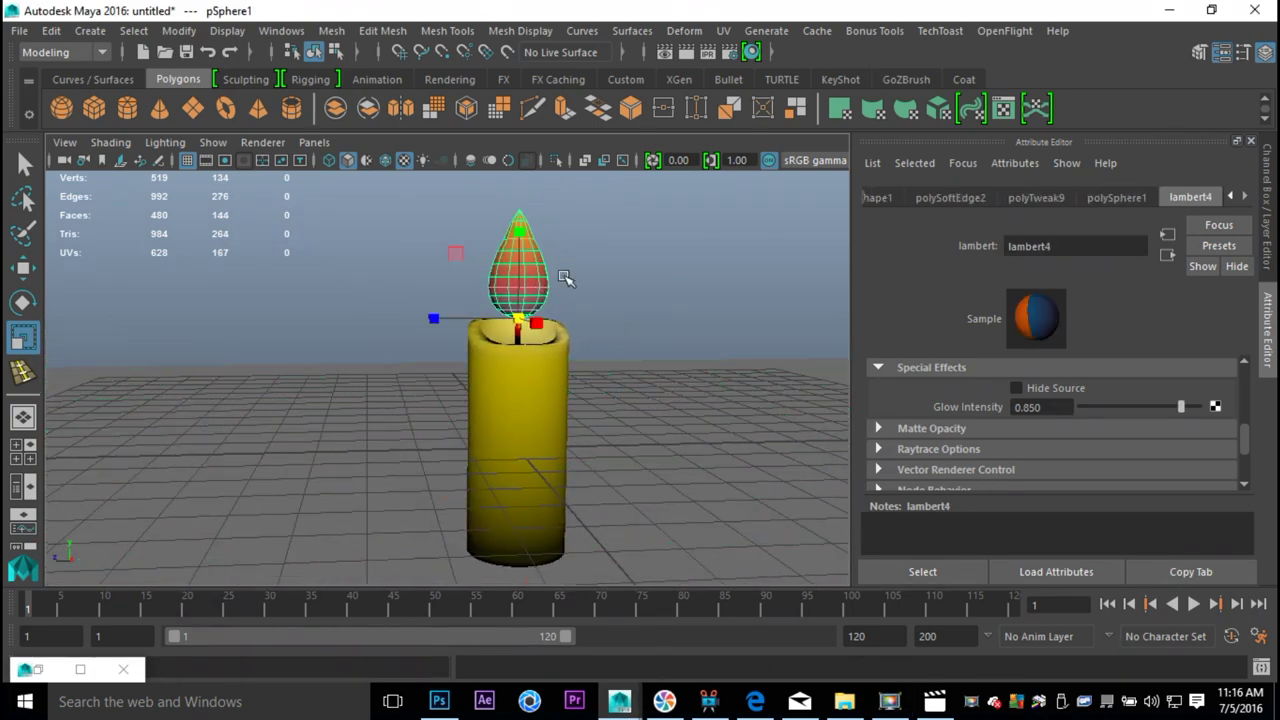
{"action": "key", "text": "w"}
{"action": "key", "text": "F9"}
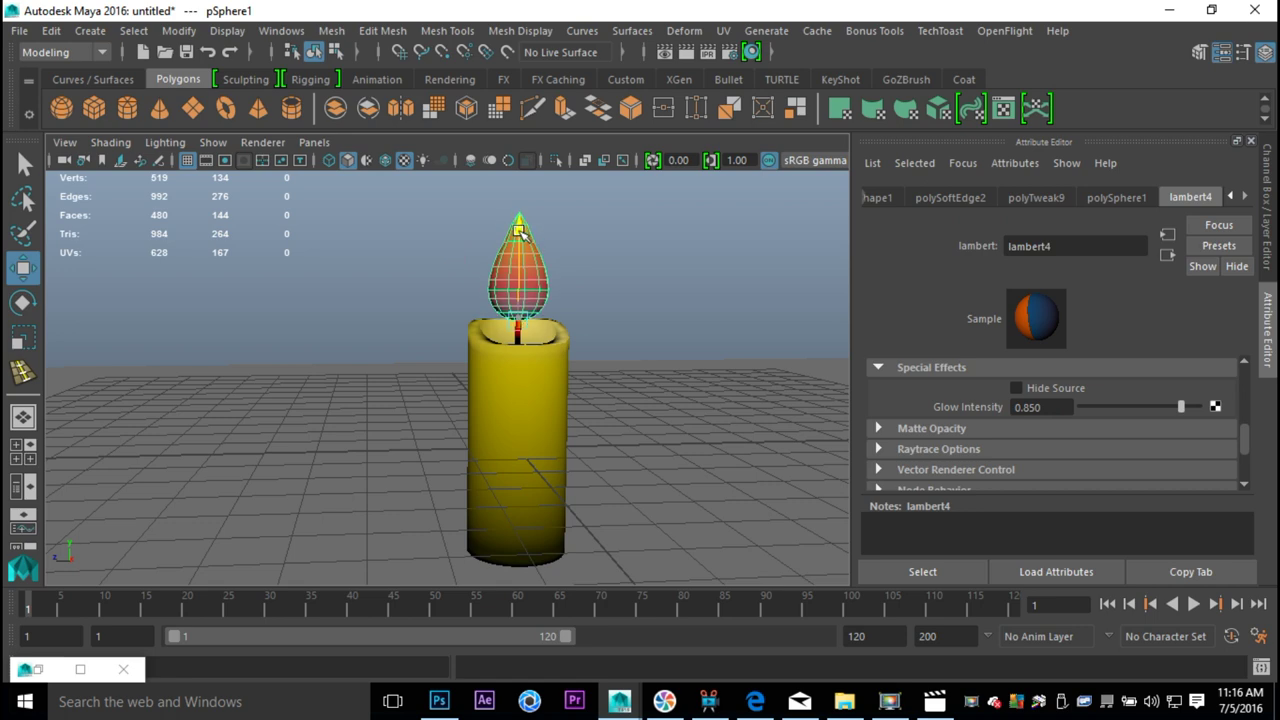
{"action": "left_click_drag", "start_coordinate": [519, 227], "coordinate": [519, 243]}
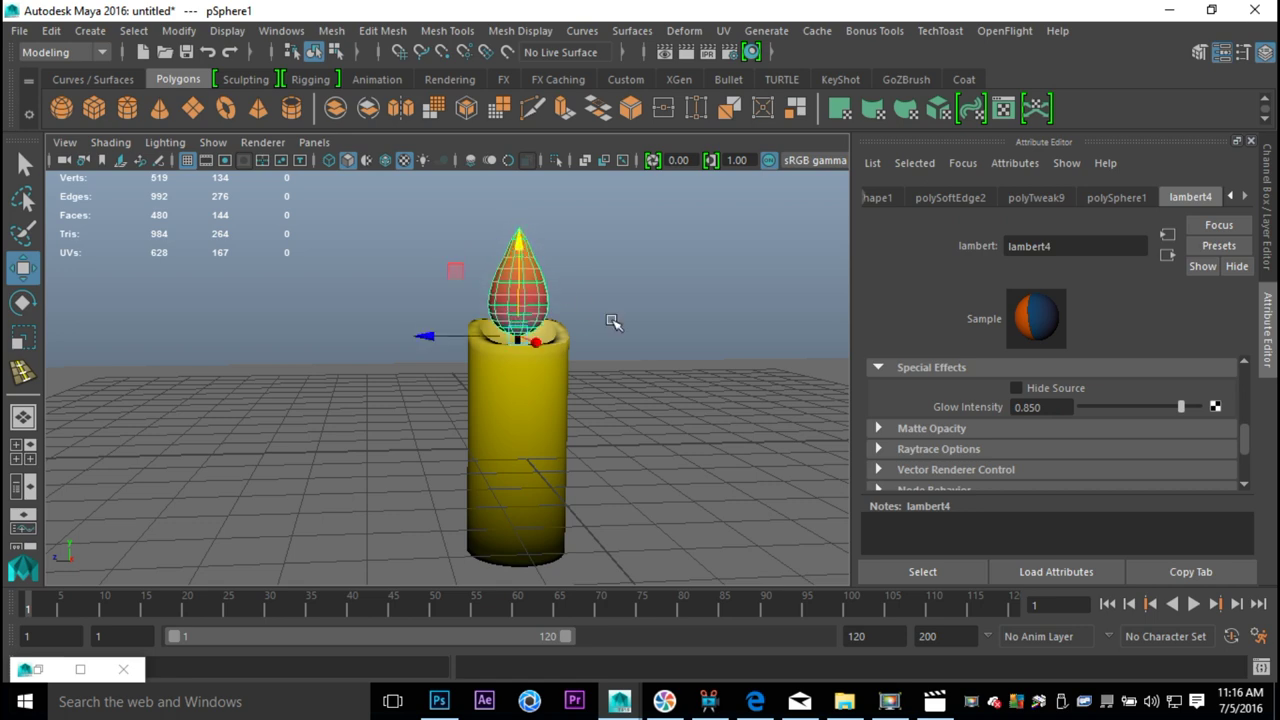
{"action": "left_click", "coordinate": [672, 270]}
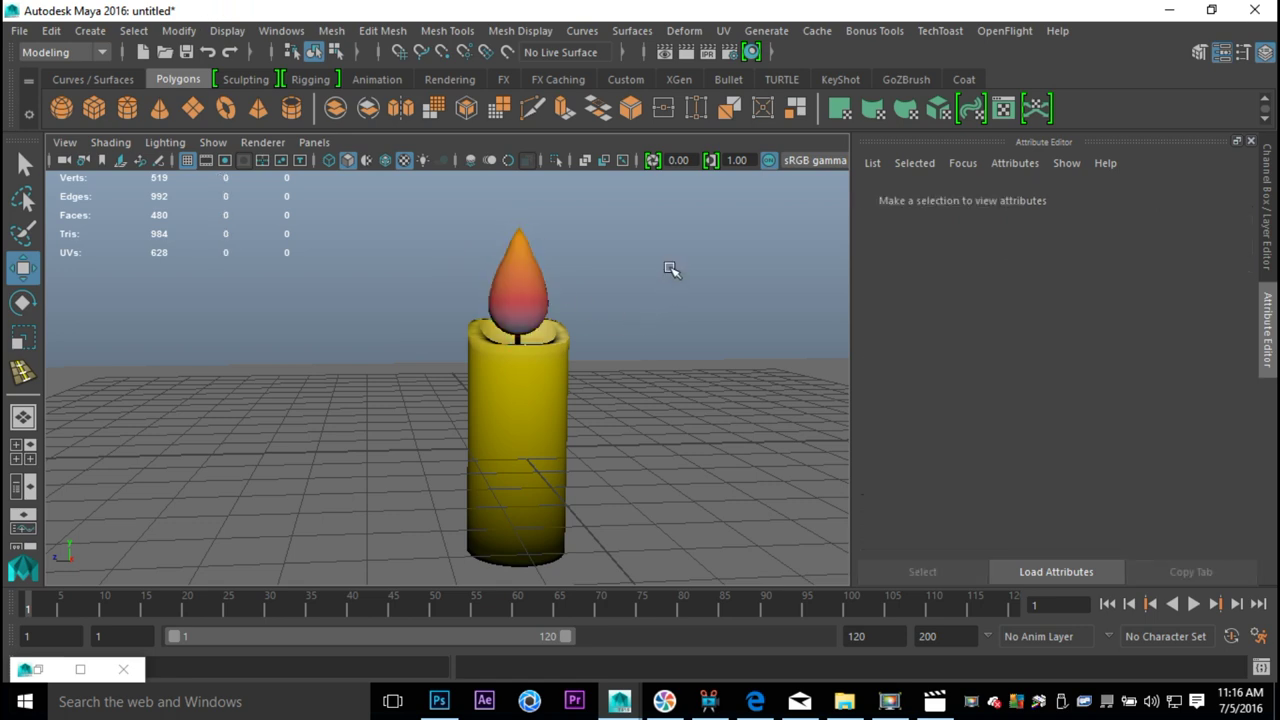
Enable Hide Source in the special effects of the flame's lambert4 material.
{"action": "left_click", "coordinate": [513, 277]}
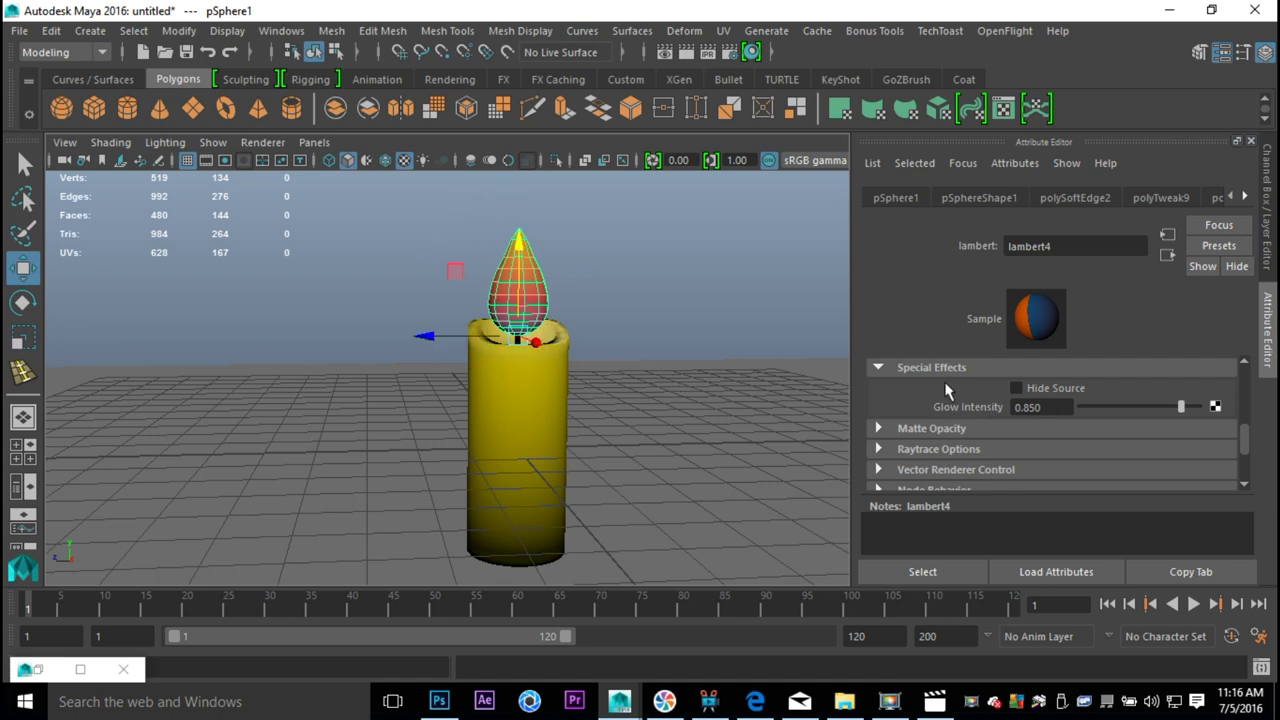
{"action": "left_click", "coordinate": [1245, 197]}
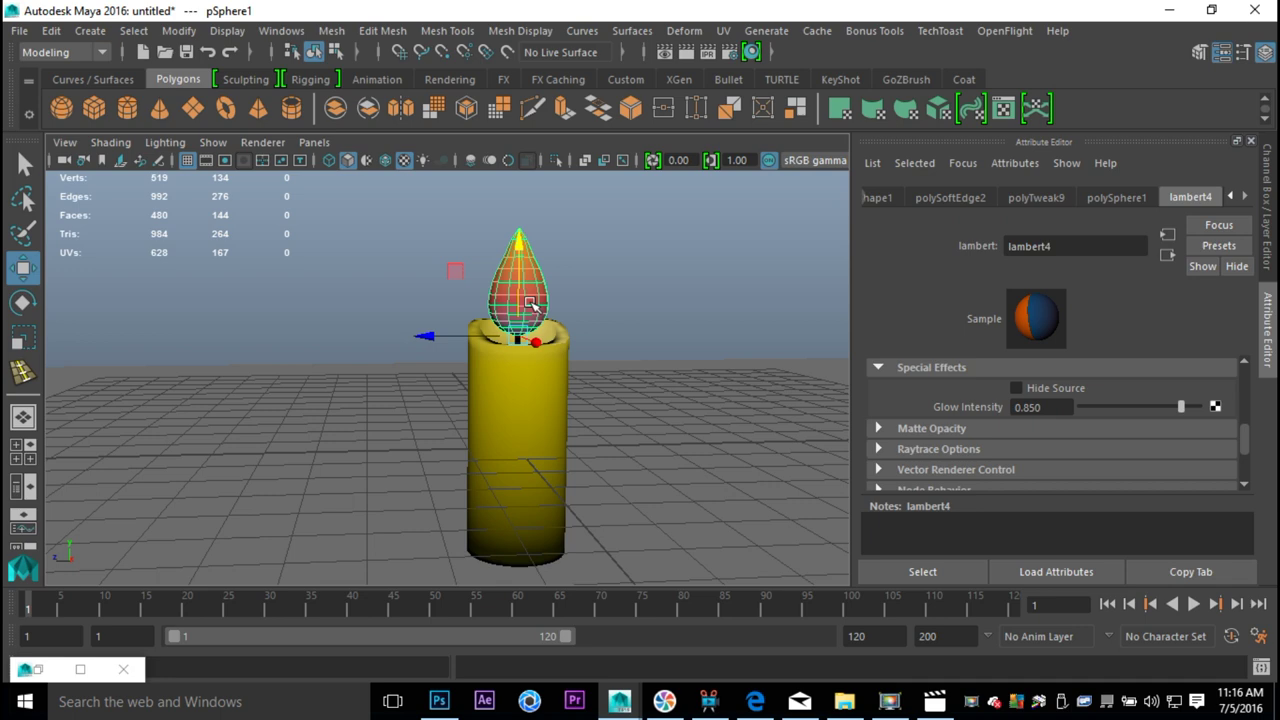
{"action": "left_click", "coordinate": [1016, 389]}
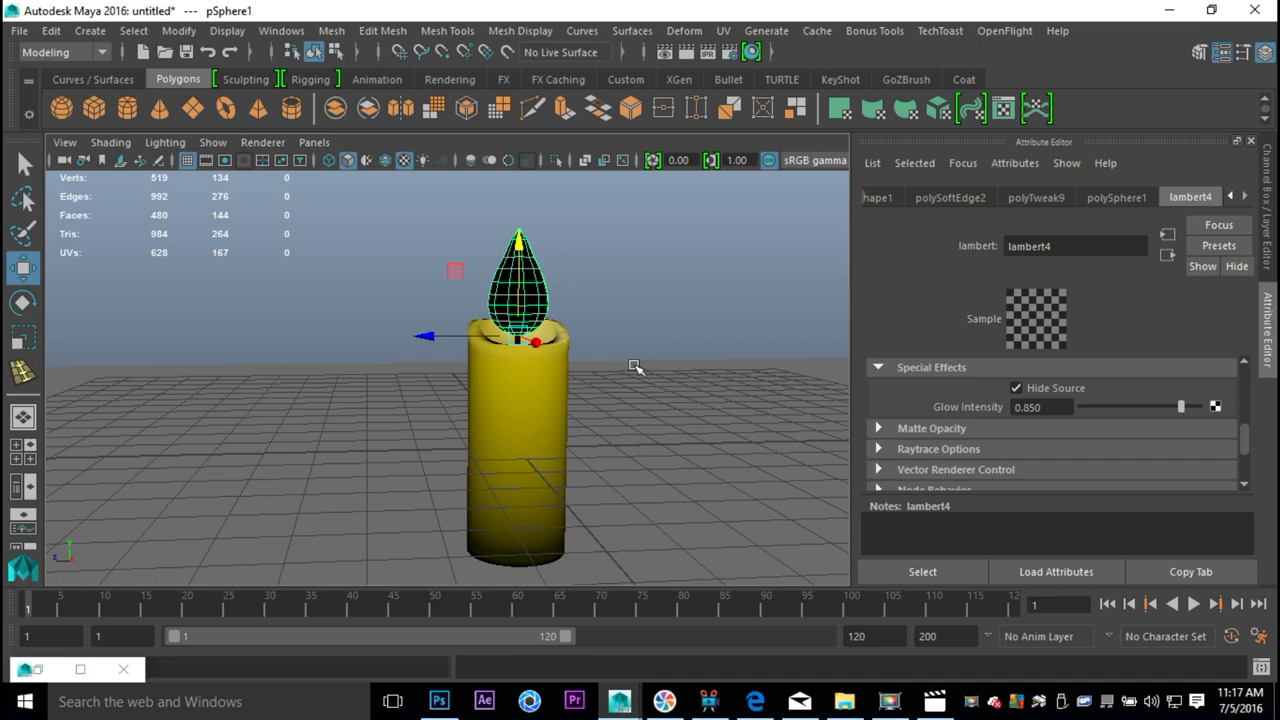
Frame the candle from above and review the common render settings, including image size and the Enable Default Light option.
{"action": "left_click_drag", "start_coordinate": [633, 360], "coordinate": [590, 366], "text": "alt"}
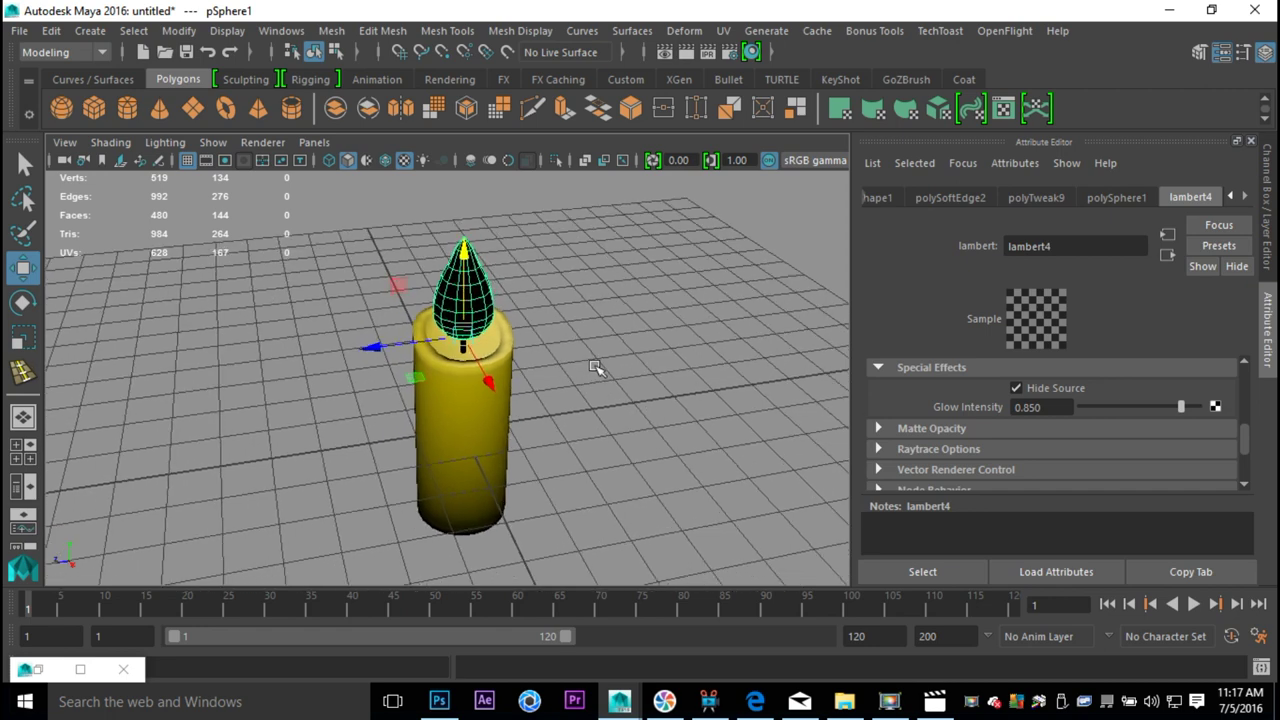
{"action": "scroll", "coordinate": [594, 366], "scroll_direction": "up", "scroll_amount": 2}
{"action": "scroll", "coordinate": [595, 376], "scroll_direction": "up", "scroll_amount": 2}
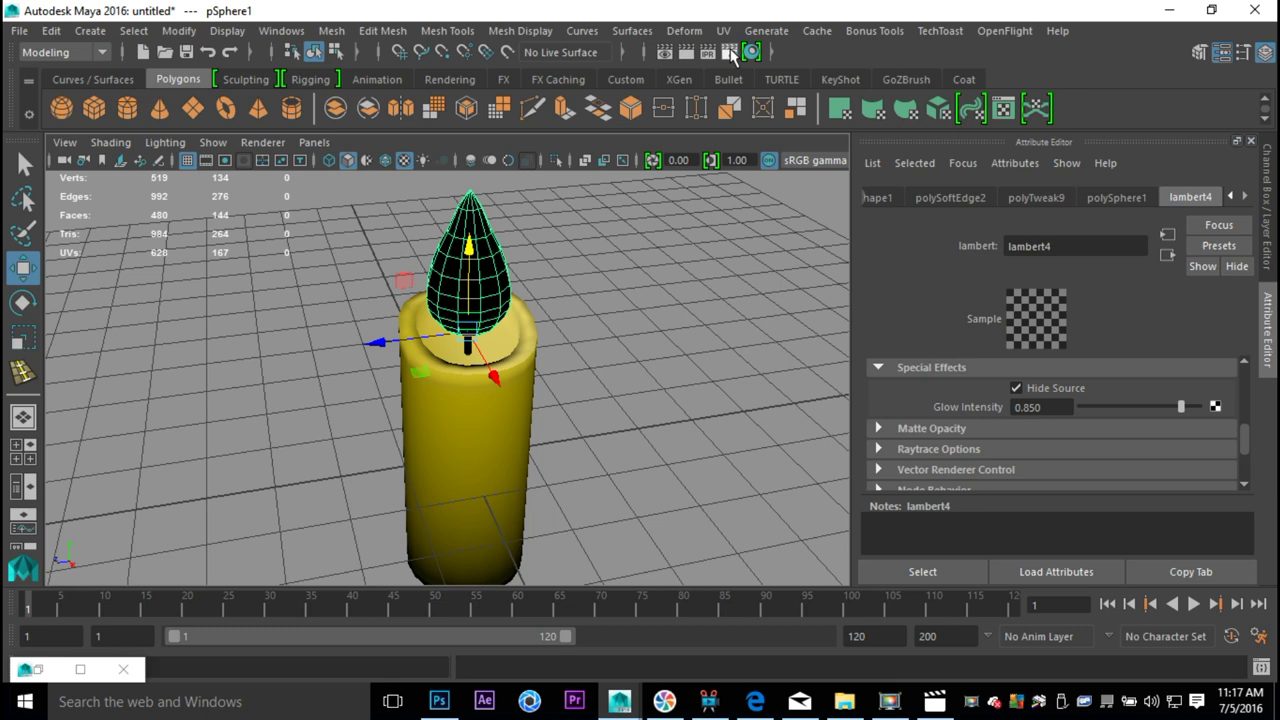
{"action": "left_click", "coordinate": [731, 53]}
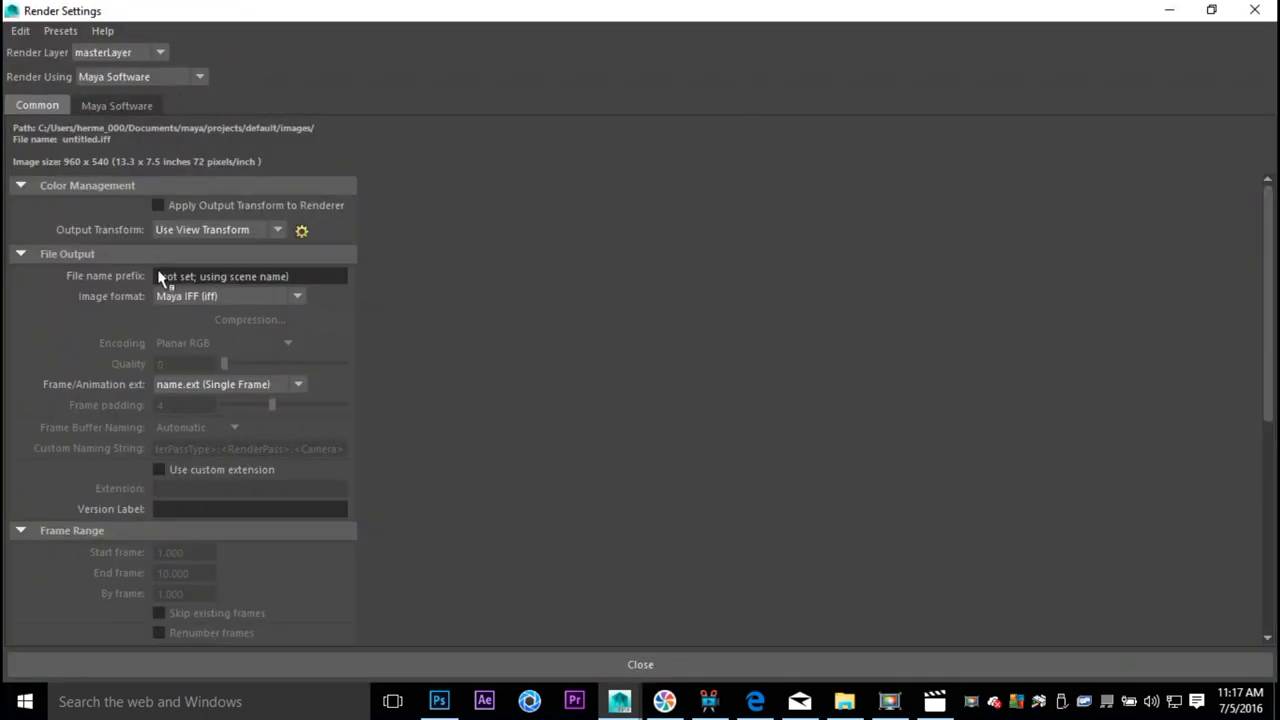
{"action": "scroll", "coordinate": [163, 279], "scroll_direction": "down", "scroll_amount": 5}
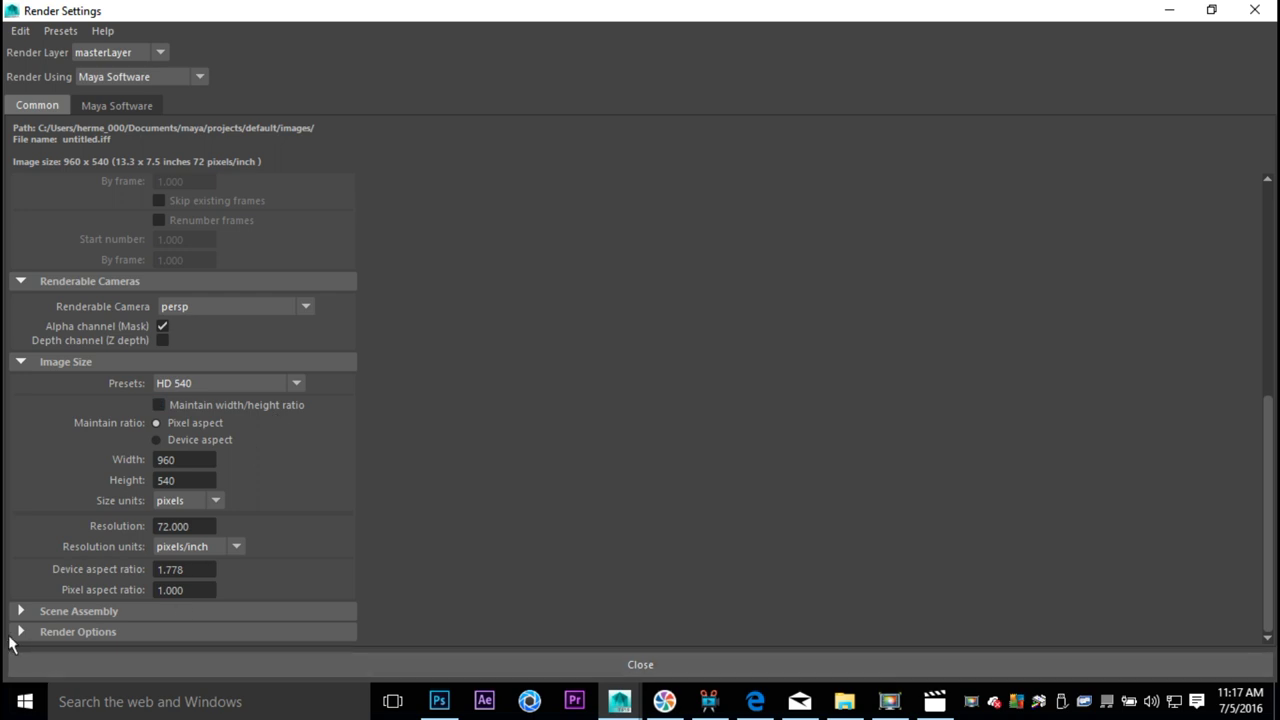
{"action": "left_click", "coordinate": [20, 632]}
{"action": "scroll", "coordinate": [380, 508], "scroll_direction": "down", "scroll_amount": 3}
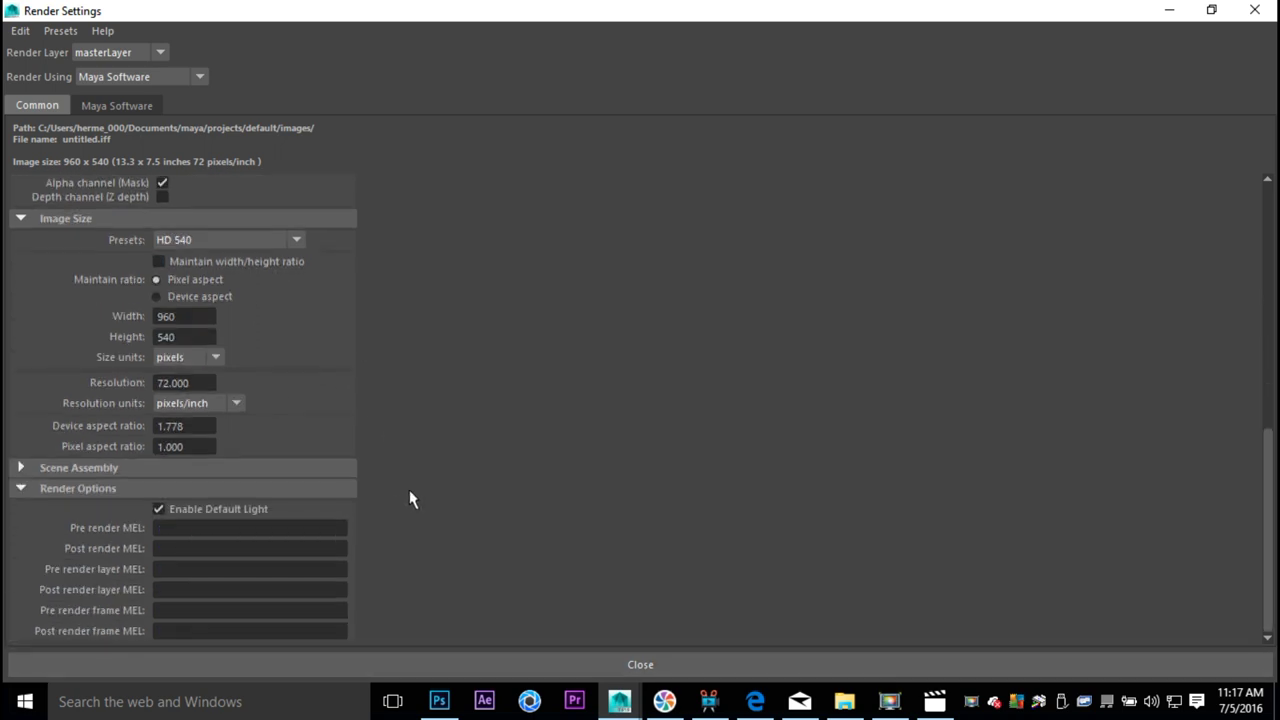
{"action": "scroll", "coordinate": [271, 403], "scroll_direction": "up", "scroll_amount": 4}
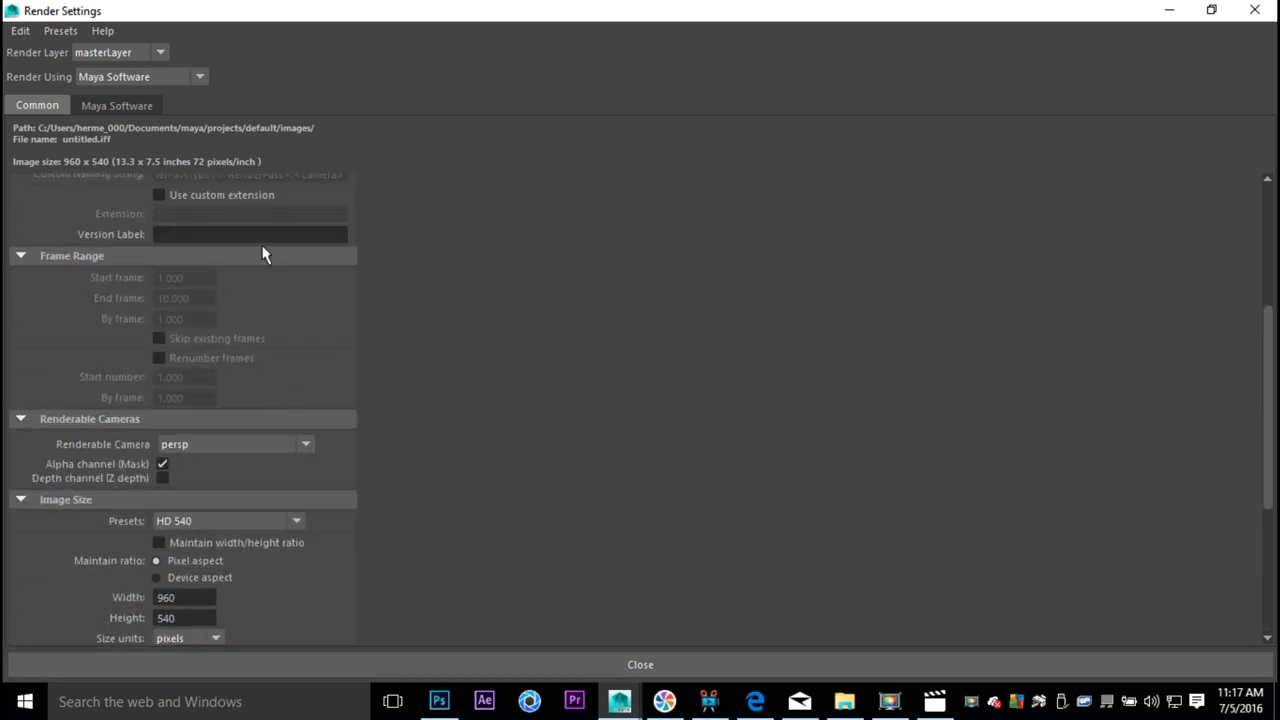
{"action": "scroll", "coordinate": [323, 323], "scroll_direction": "down", "scroll_amount": 5}
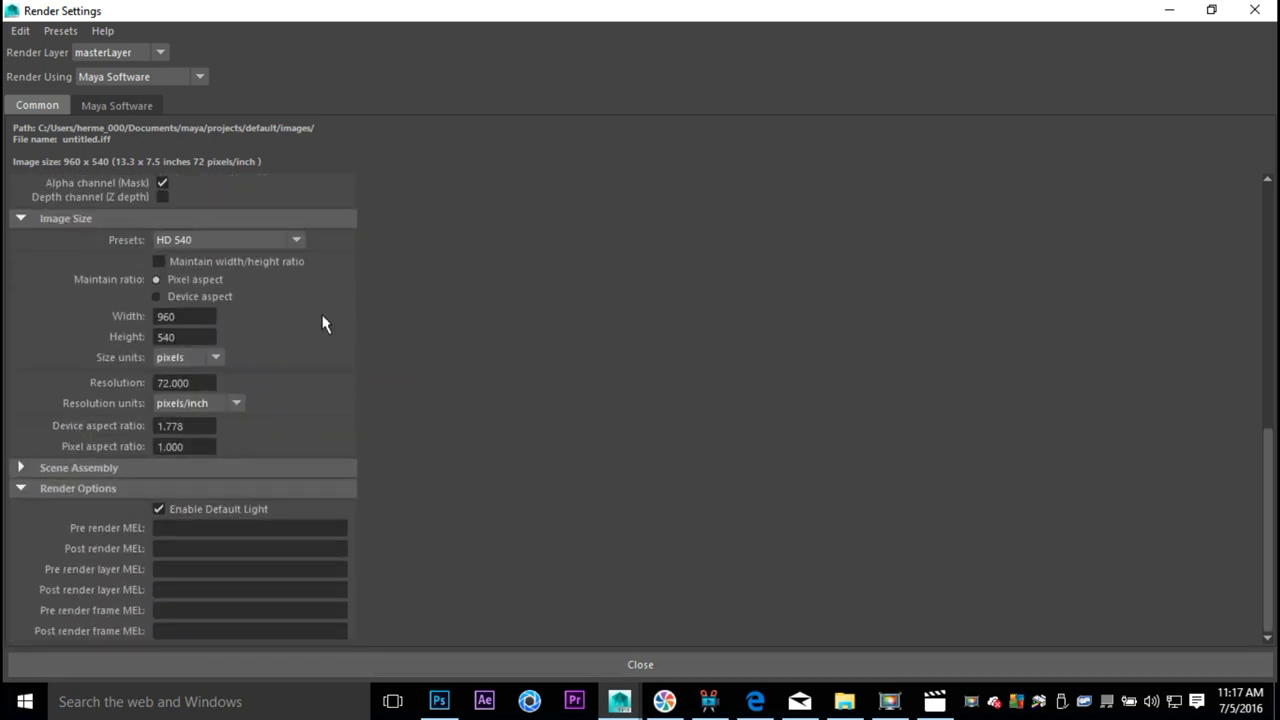
{"action": "left_click", "coordinate": [214, 520]}
{"action": "scroll", "coordinate": [478, 494], "scroll_direction": "up", "scroll_amount": 5}
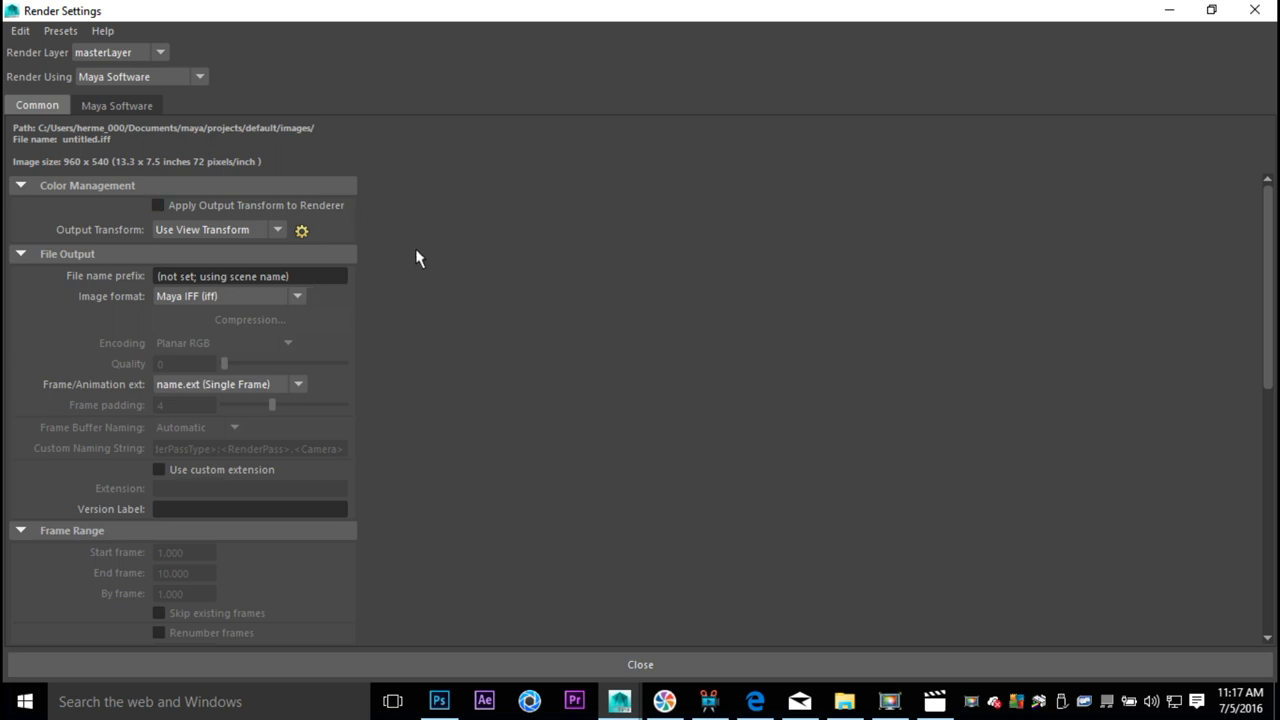
Set the render image size preset to HD 720 and render the current frame.
{"action": "key", "text": "F9"}
{"action": "scroll", "coordinate": [360, 345], "scroll_direction": "down", "scroll_amount": 3}
{"action": "scroll", "coordinate": [402, 340], "scroll_direction": "down", "scroll_amount": 3}
{"action": "left_click", "coordinate": [296, 462]}
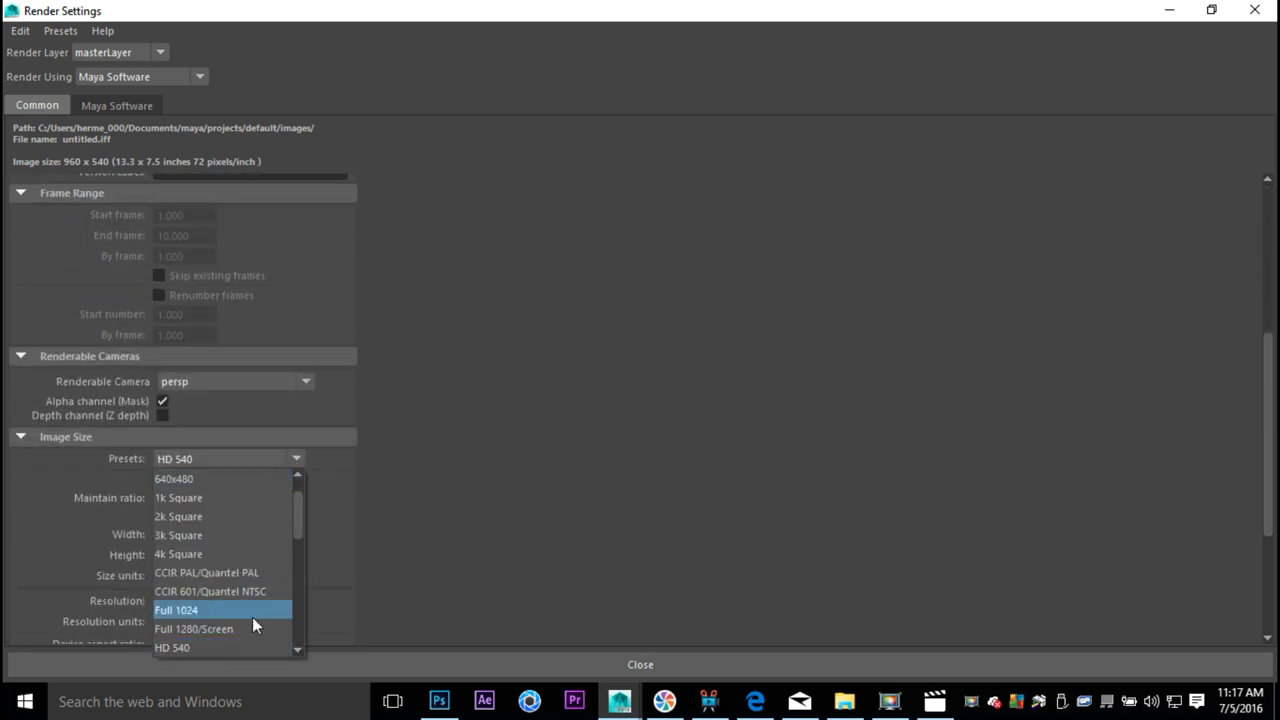
{"action": "scroll", "coordinate": [255, 615], "scroll_direction": "down", "scroll_amount": 1}
{"action": "left_click", "coordinate": [211, 609]}
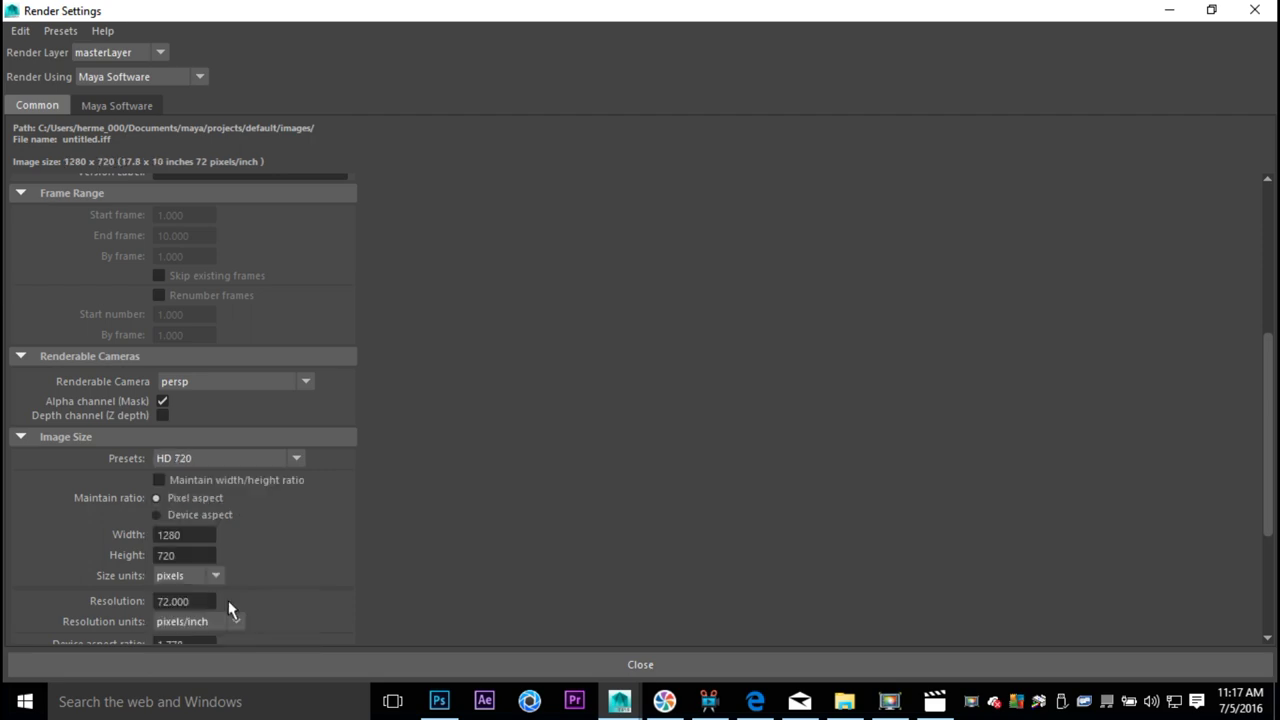
{"action": "scroll", "coordinate": [279, 538], "scroll_direction": "up", "scroll_amount": 6}
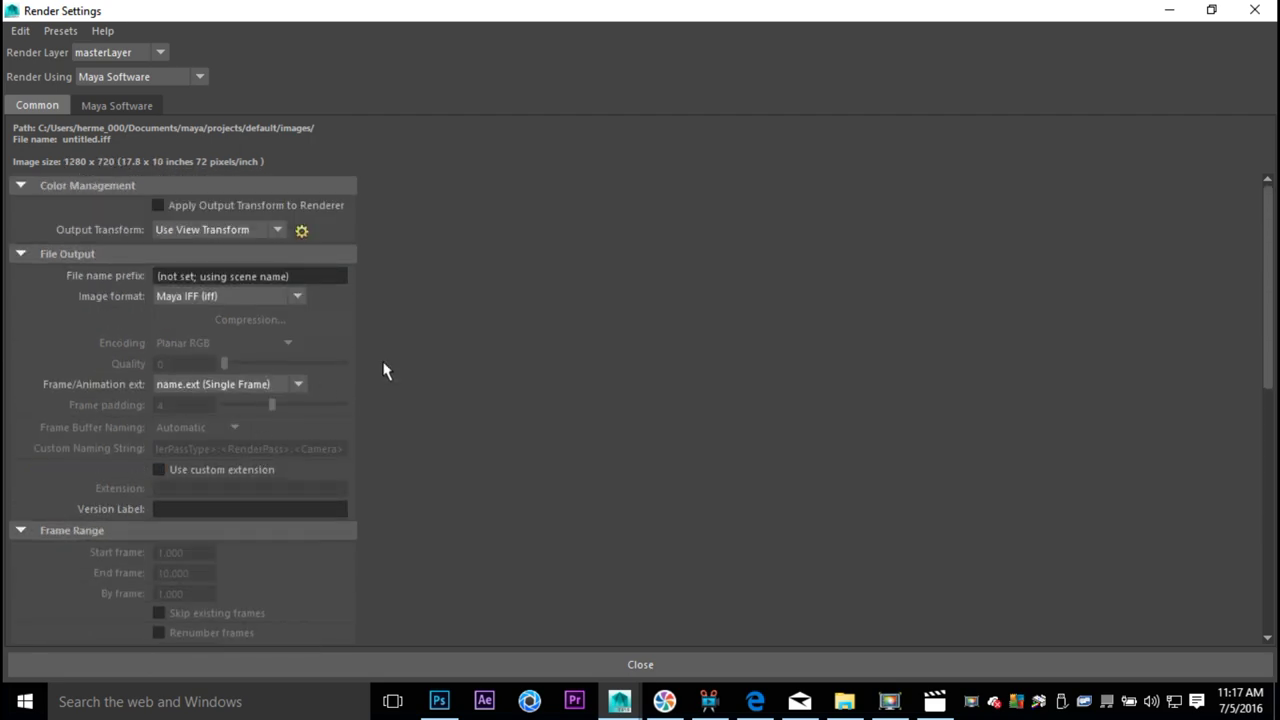
{"action": "left_click", "coordinate": [1170, 10]}
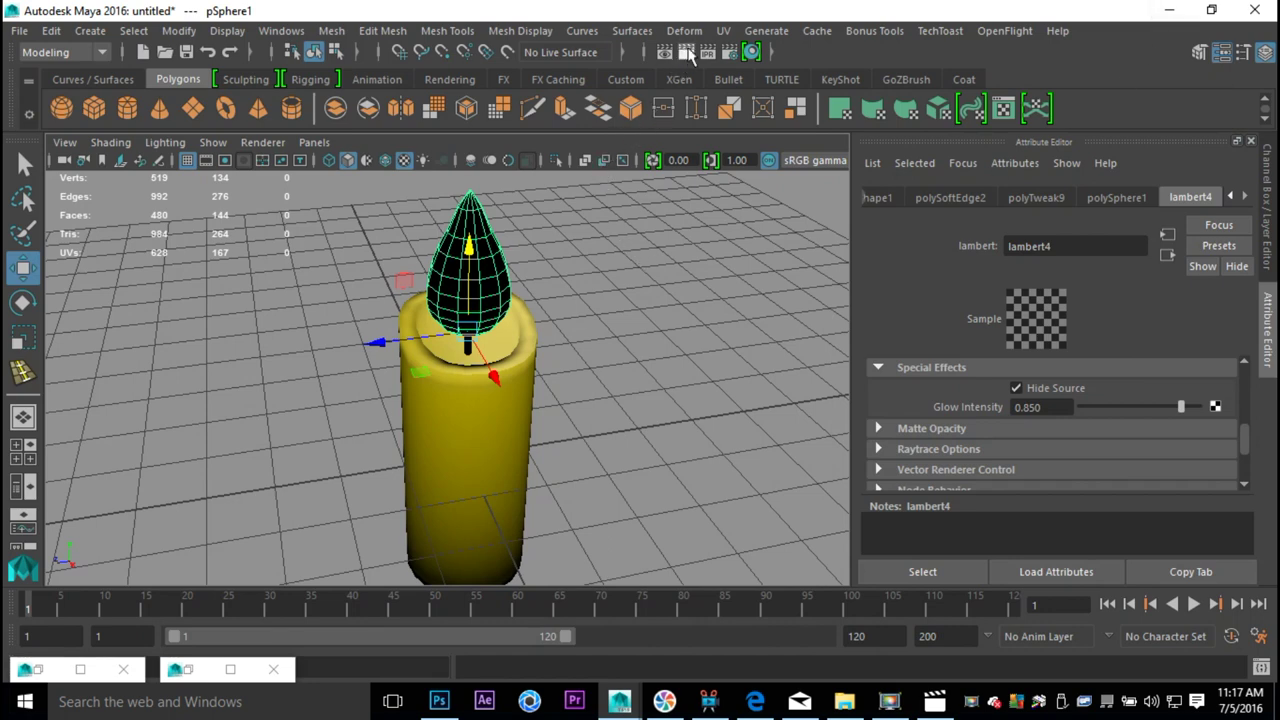
{"action": "left_click", "coordinate": [686, 51]}
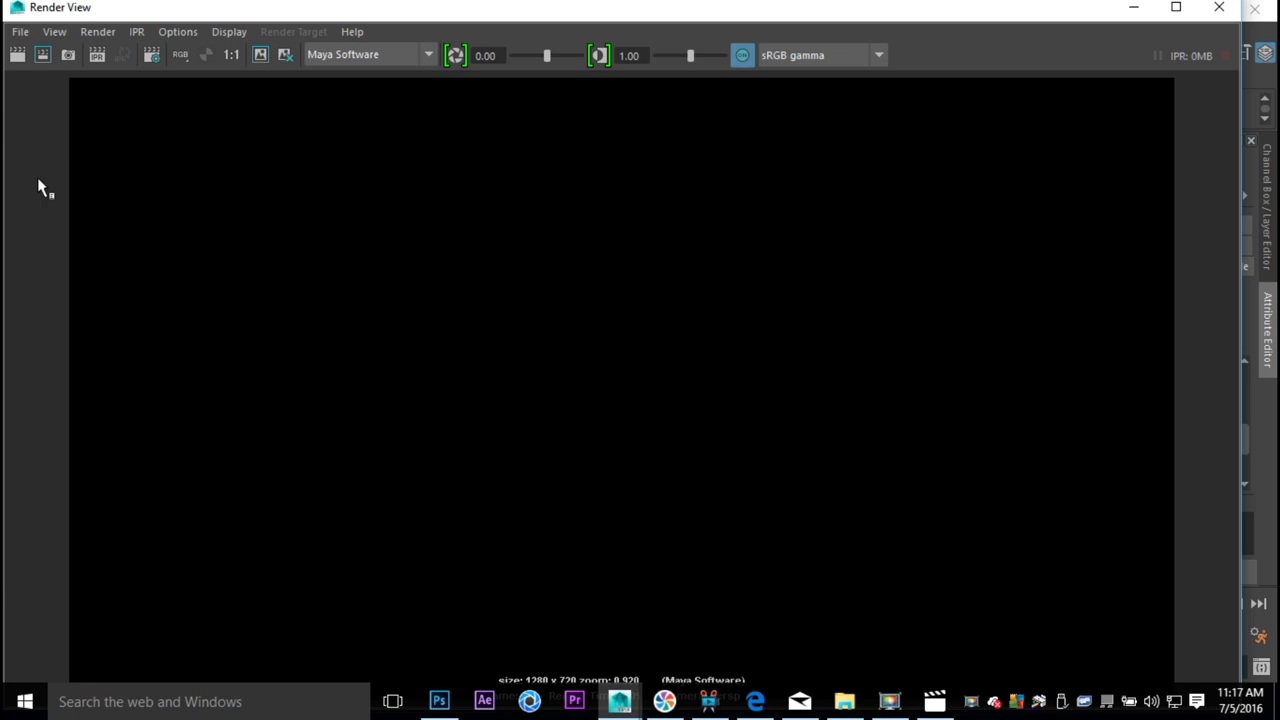
{"action": "left_click", "coordinate": [1219, 9]}
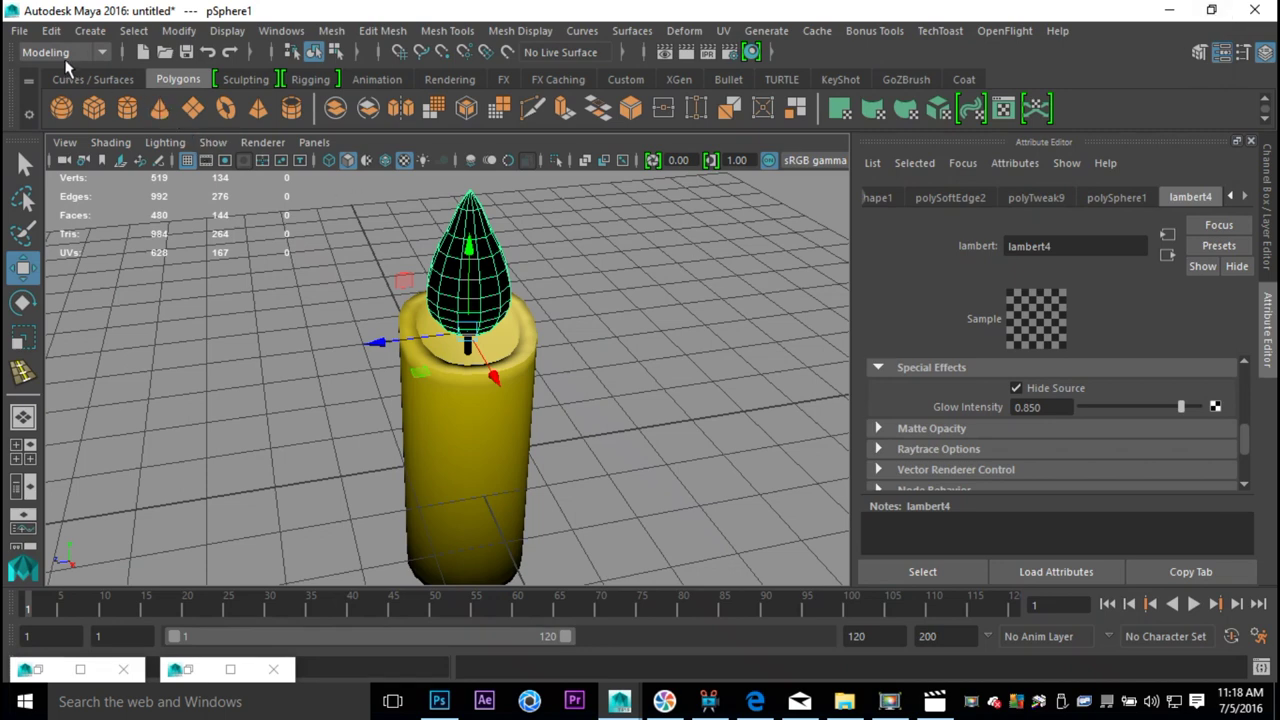
Create a spot light and raise it vertically well above the candle's flame.
{"action": "left_click", "coordinate": [88, 31]}
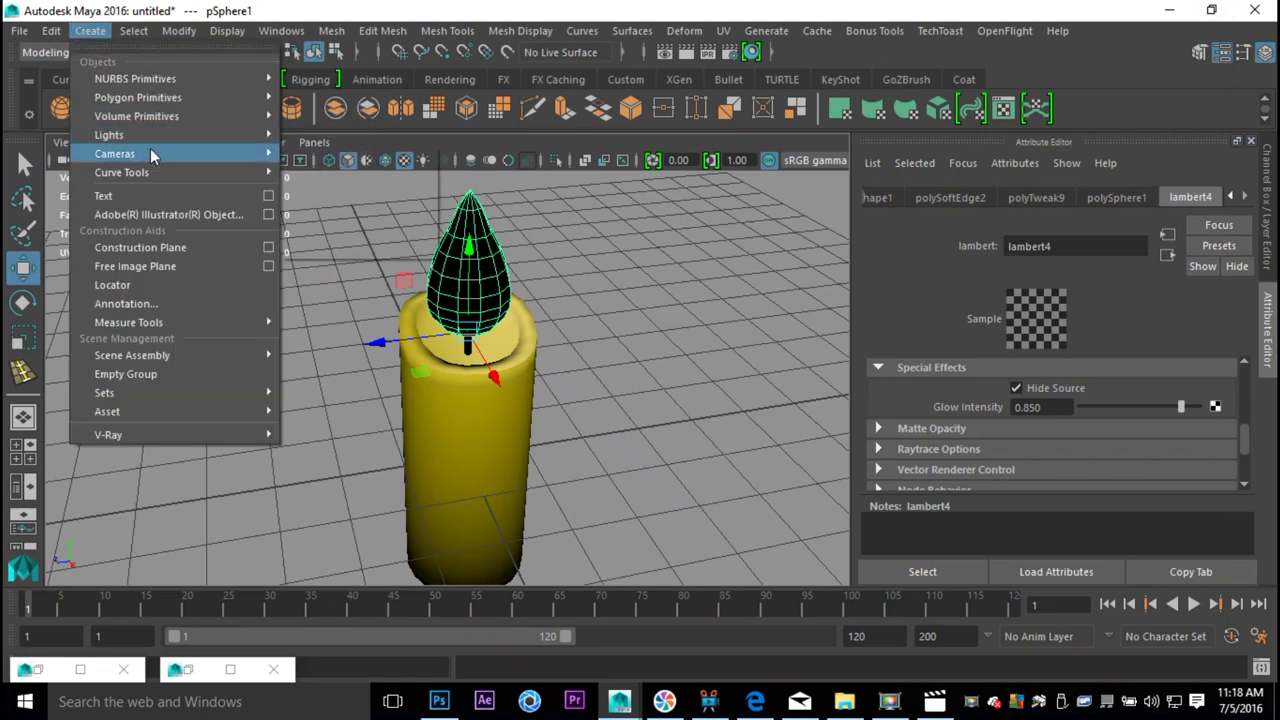
{"action": "mouse_move", "coordinate": [147, 137]}
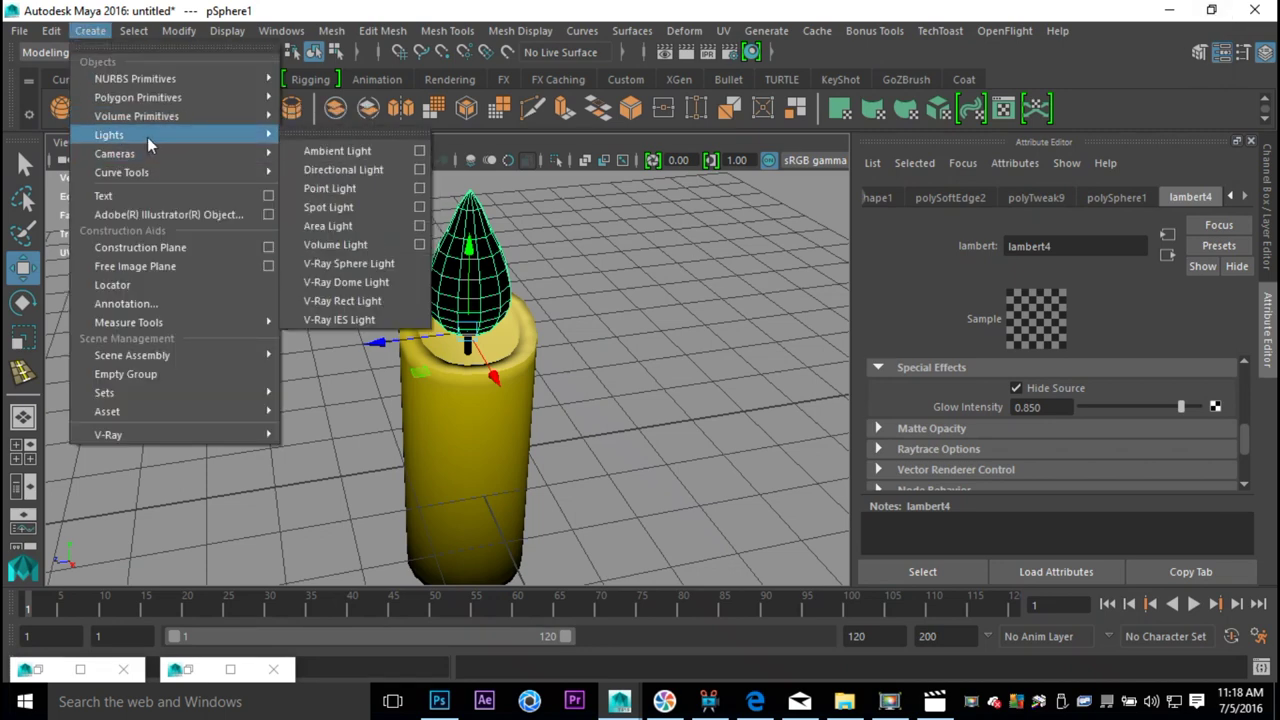
{"action": "left_click", "coordinate": [379, 209]}
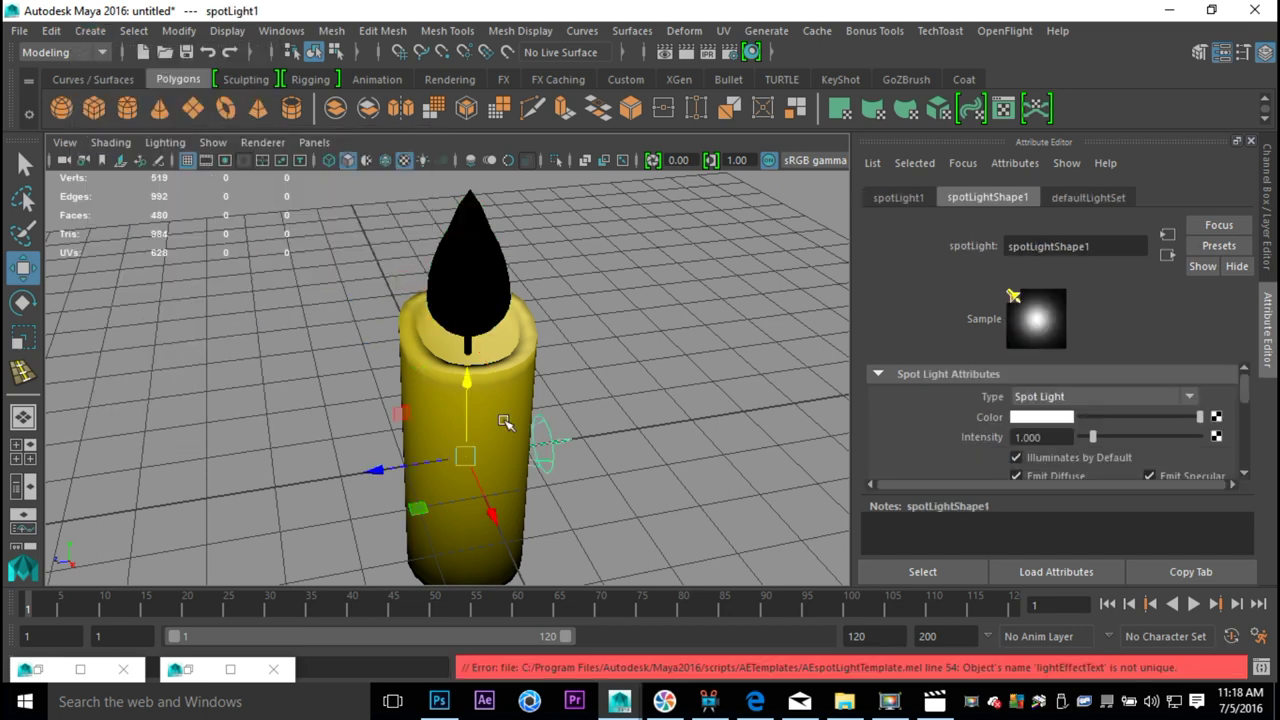
{"action": "scroll", "coordinate": [381, 225], "scroll_direction": "down", "scroll_amount": 4}
{"action": "left_click_drag", "start_coordinate": [455, 328], "coordinate": [477, 92]}
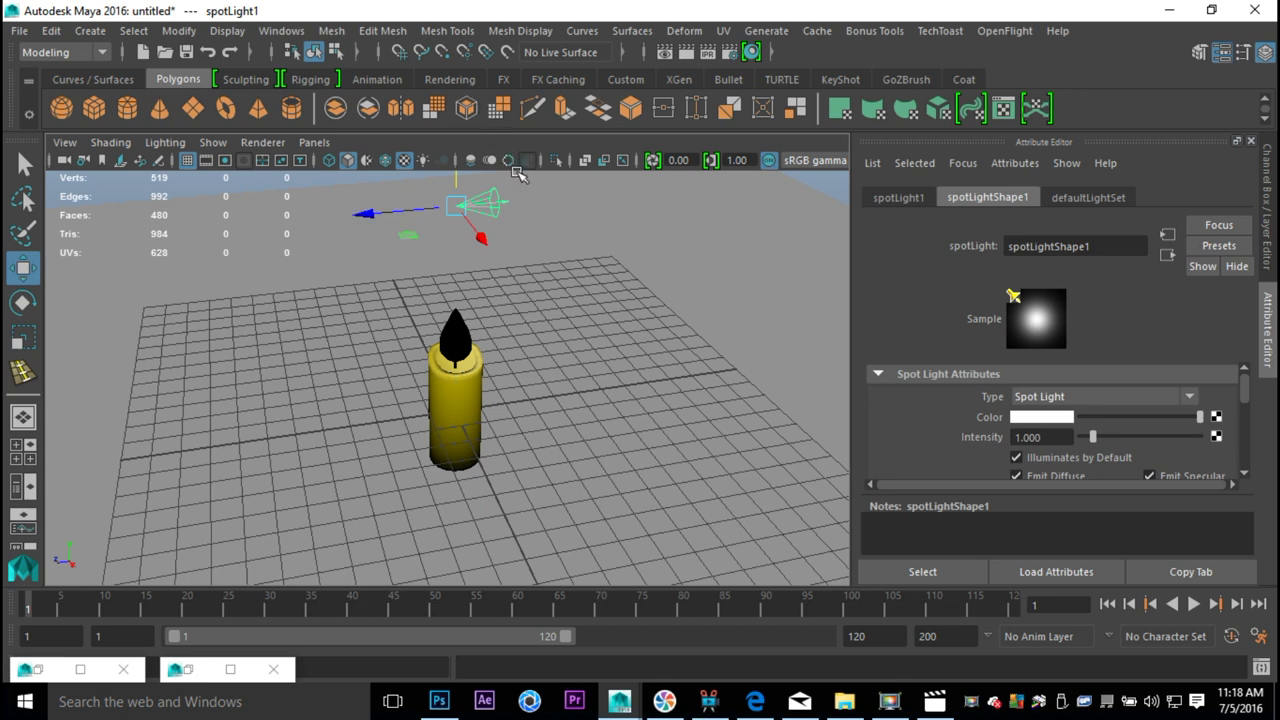
Rotate the spot light so that it points straight down at the candle.
{"action": "key", "text": "e"}
{"action": "scroll", "coordinate": [520, 180], "scroll_direction": "down", "scroll_amount": 3}
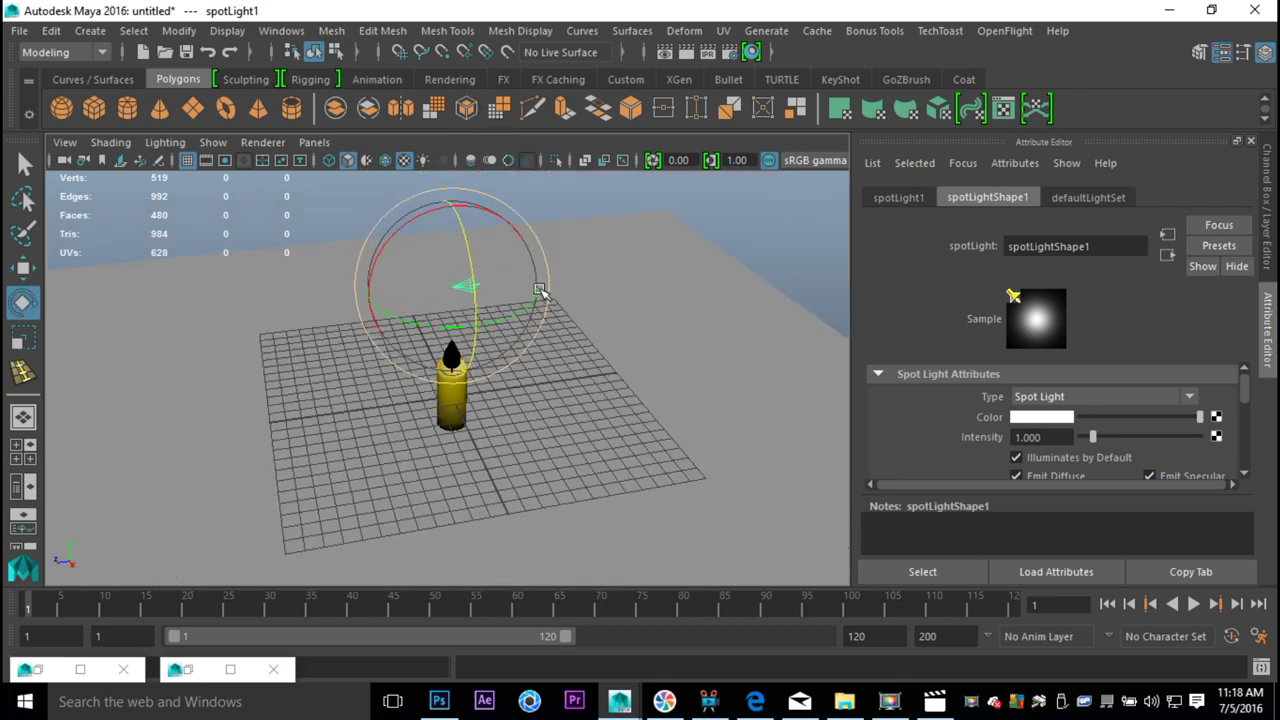
{"action": "left_click_drag", "start_coordinate": [380, 258], "coordinate": [495, 197]}
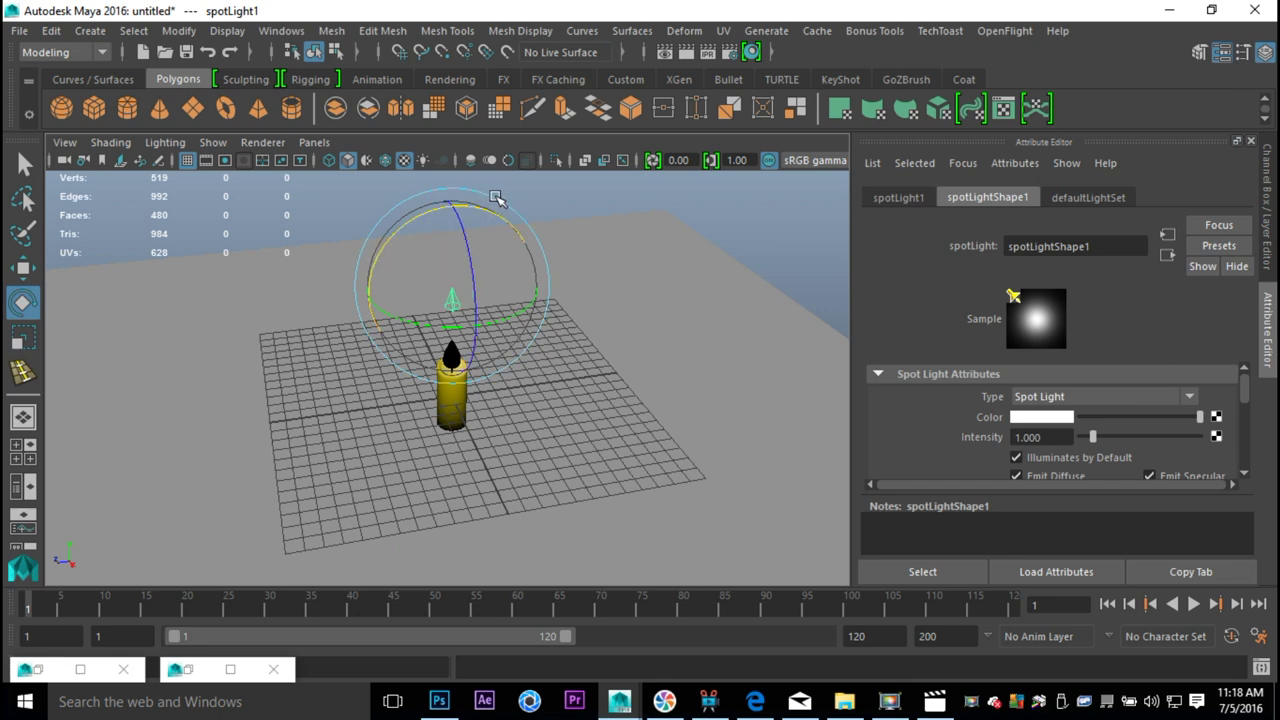
Raise the spot light farther above the candle's flame in the side view.
{"action": "left_click", "coordinate": [30, 458]}
{"action": "key", "text": "space"}
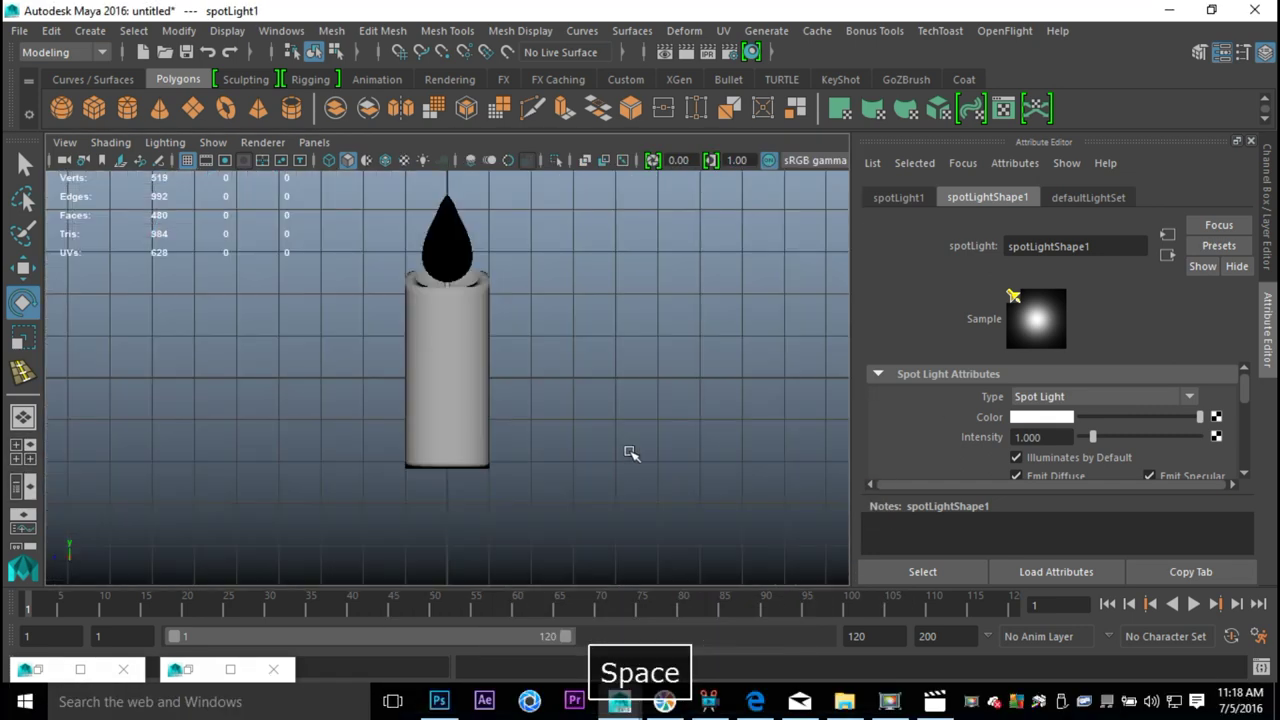
{"action": "scroll", "coordinate": [610, 445], "scroll_direction": "down", "scroll_amount": 2}
{"action": "middle_click_drag", "start_coordinate": [600, 434], "coordinate": [537, 529], "text": "alt"}
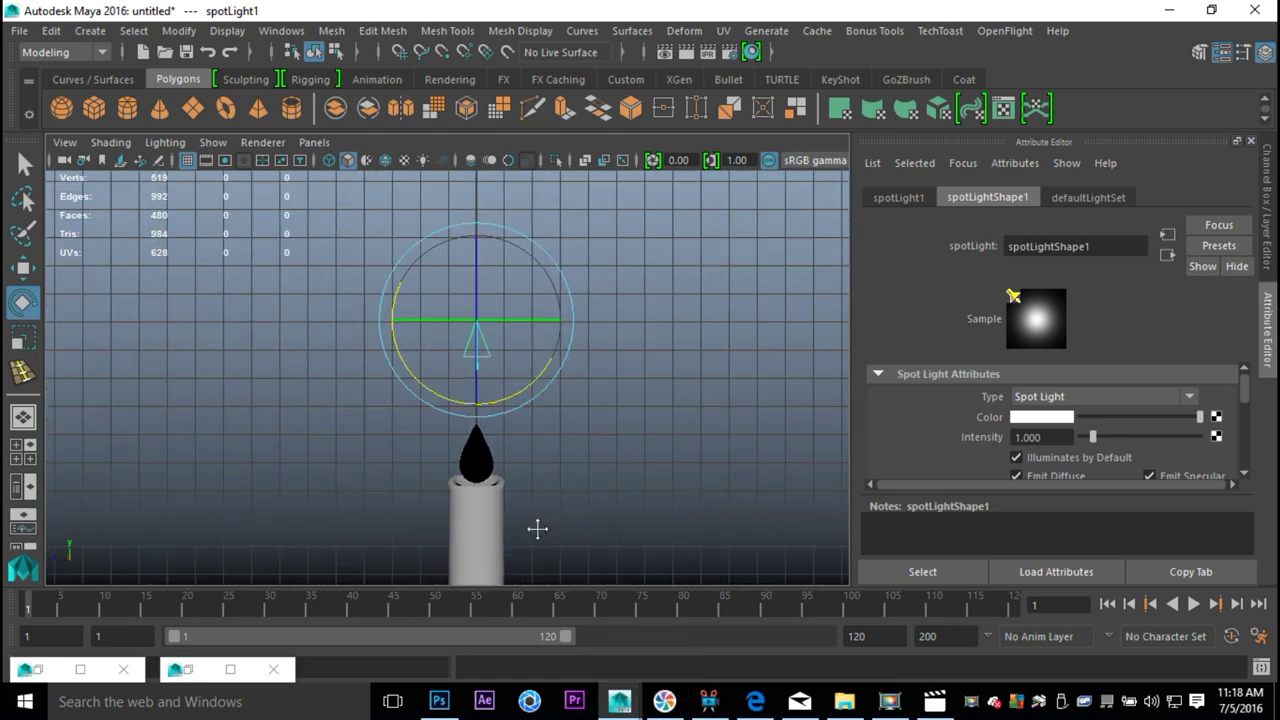
{"action": "key", "text": "w"}
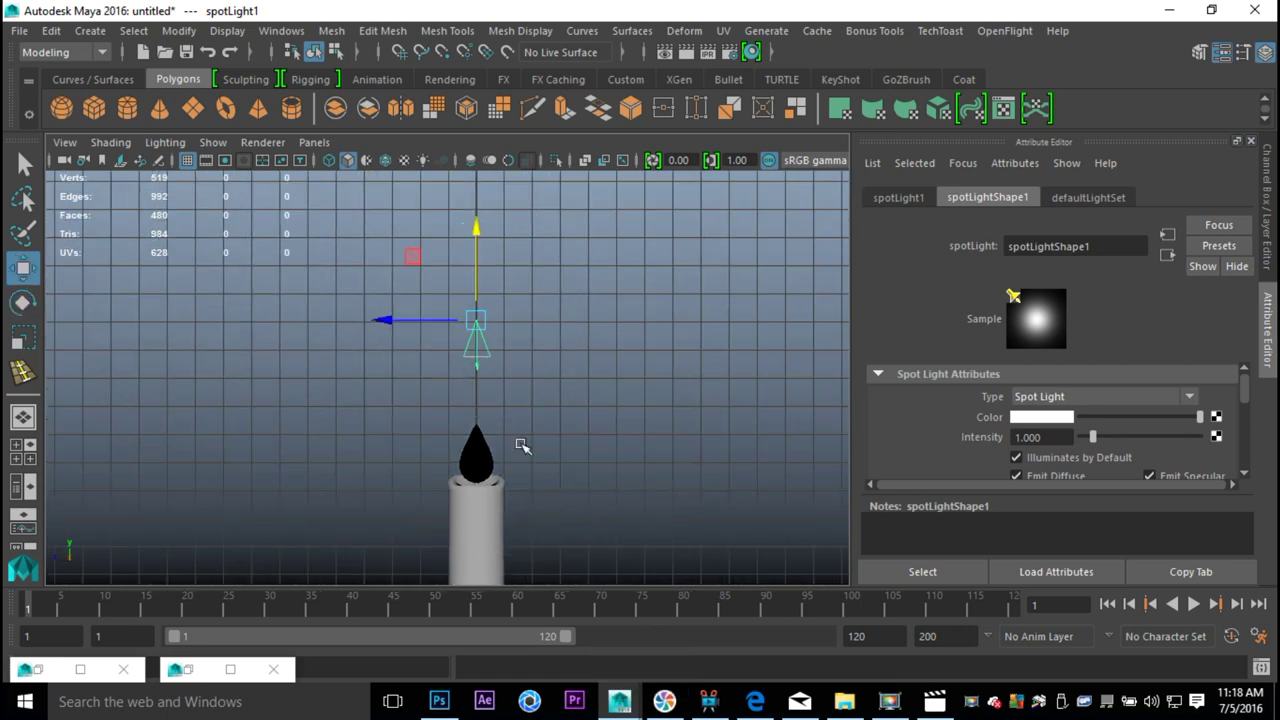
{"action": "left_click_drag", "start_coordinate": [477, 229], "coordinate": [478, 131]}
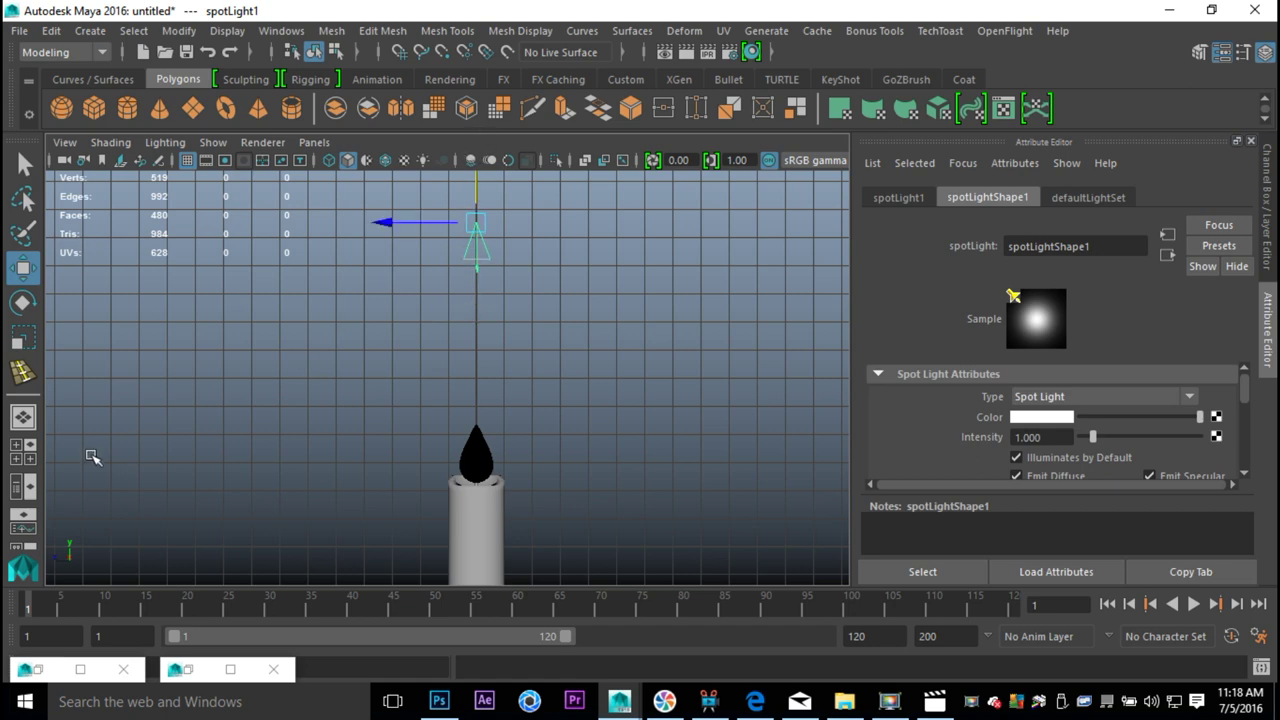
Display the scene with its own lights in the perspective view and lower the spot light to just above the flame.
{"action": "left_click", "coordinate": [25, 452]}
{"action": "key", "text": "space"}
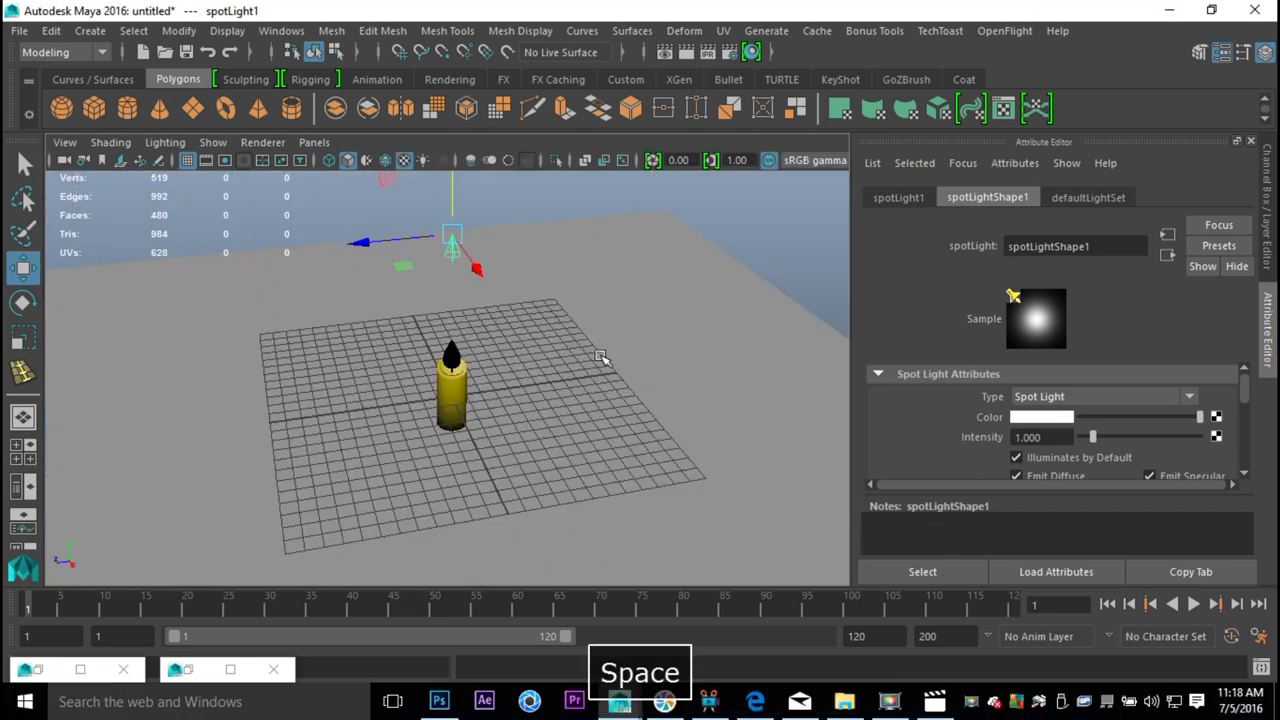
{"action": "key", "text": "7"}
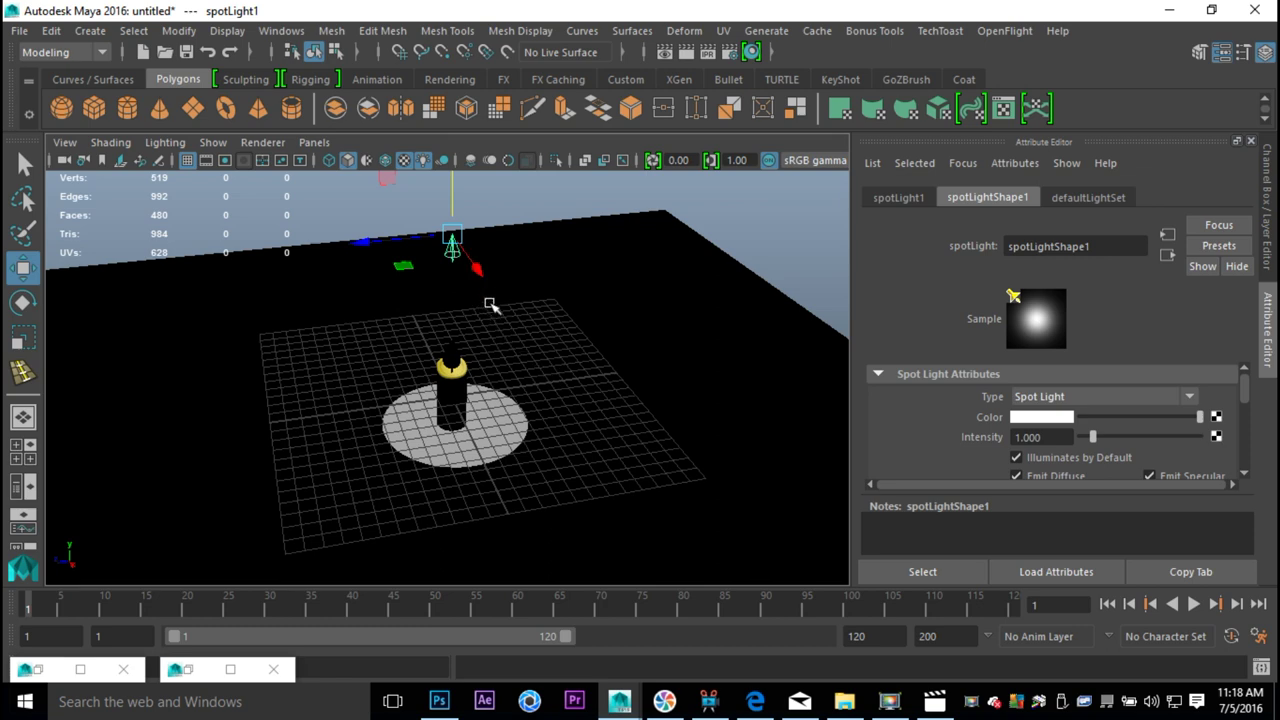
{"action": "left_click_drag", "start_coordinate": [456, 198], "coordinate": [468, 270]}
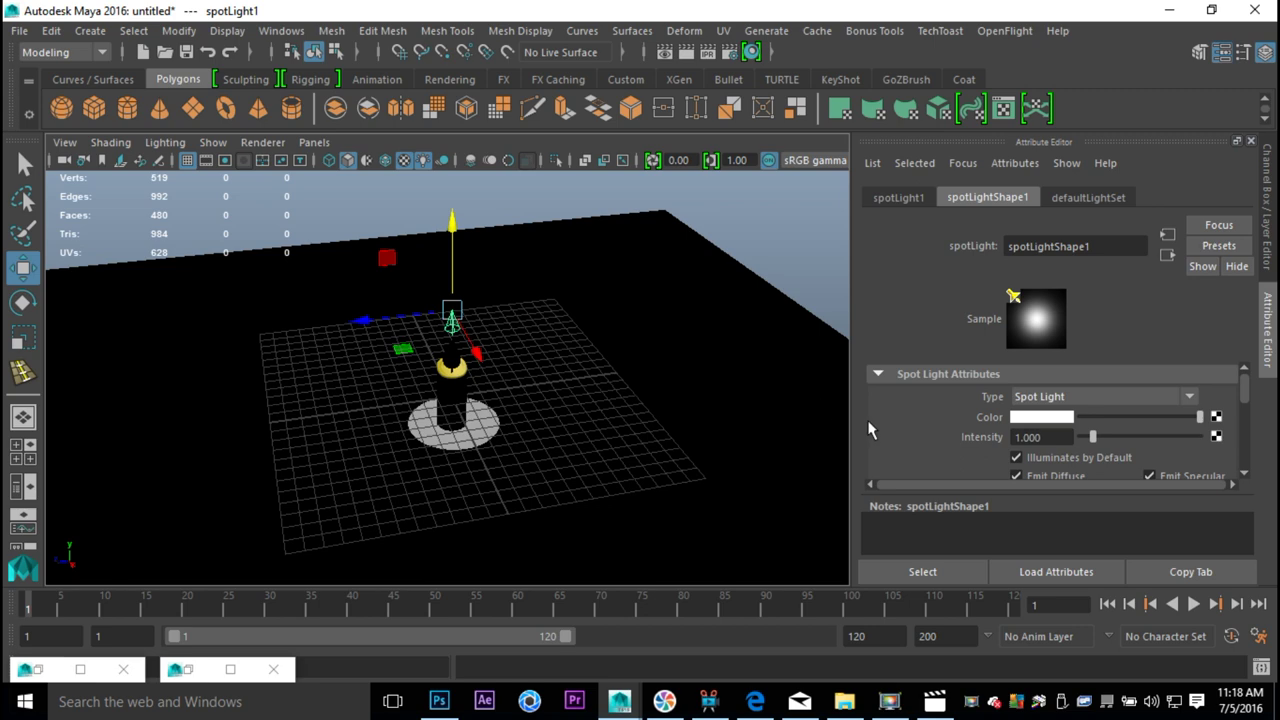
Set the spot light's color to pale yellow with a saturation of about 0.474 and its intensity to 0.25.
{"action": "left_click", "coordinate": [1037, 418]}
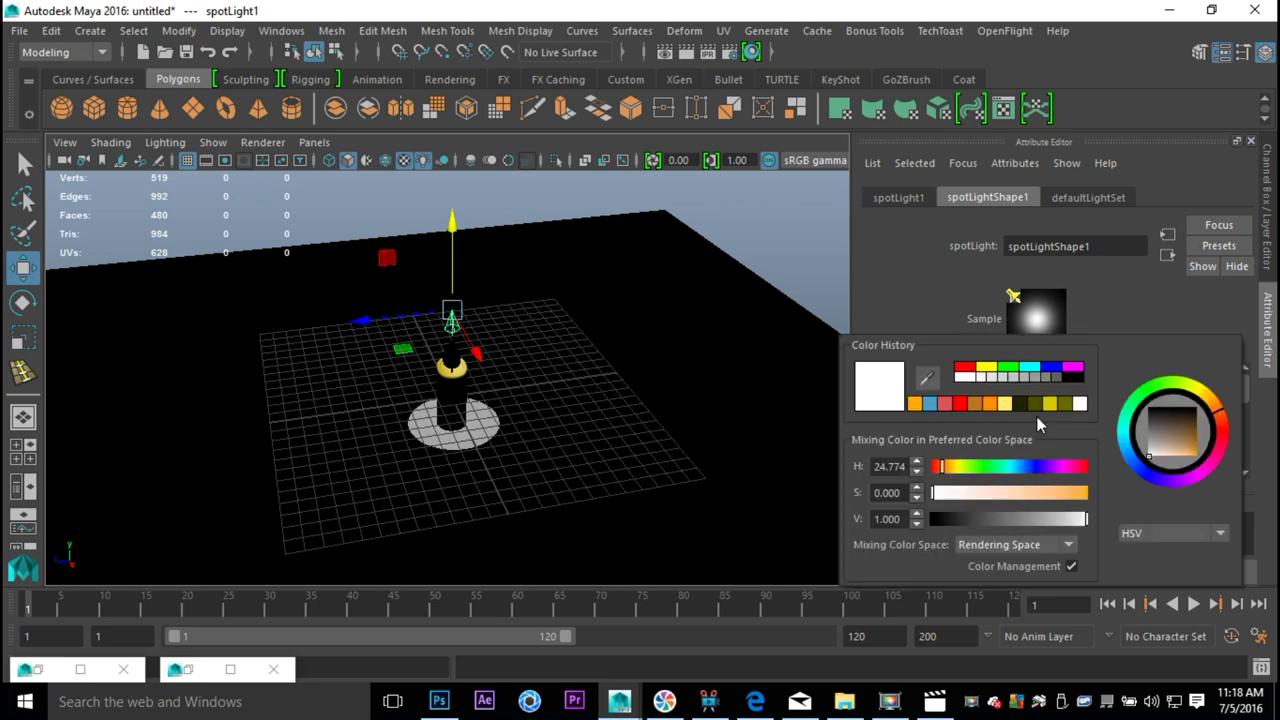
{"action": "left_click", "coordinate": [1005, 405]}
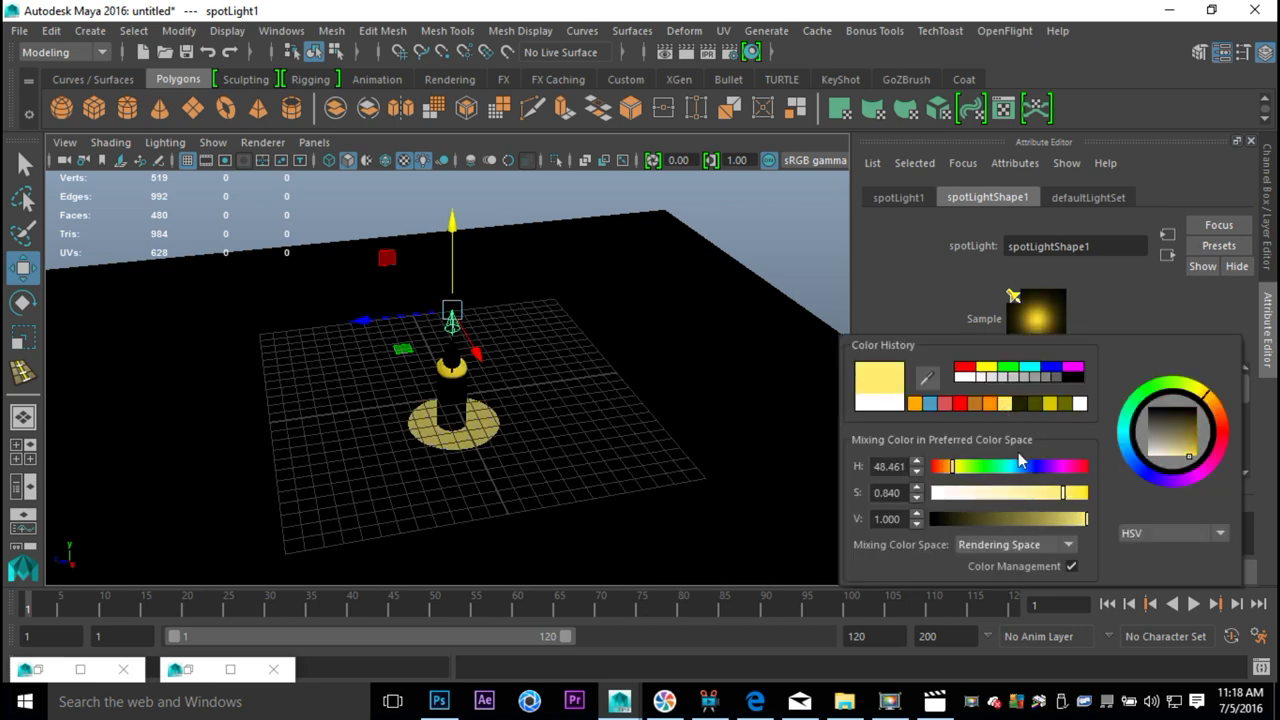
{"action": "left_click_drag", "start_coordinate": [1047, 494], "coordinate": [1005, 502]}
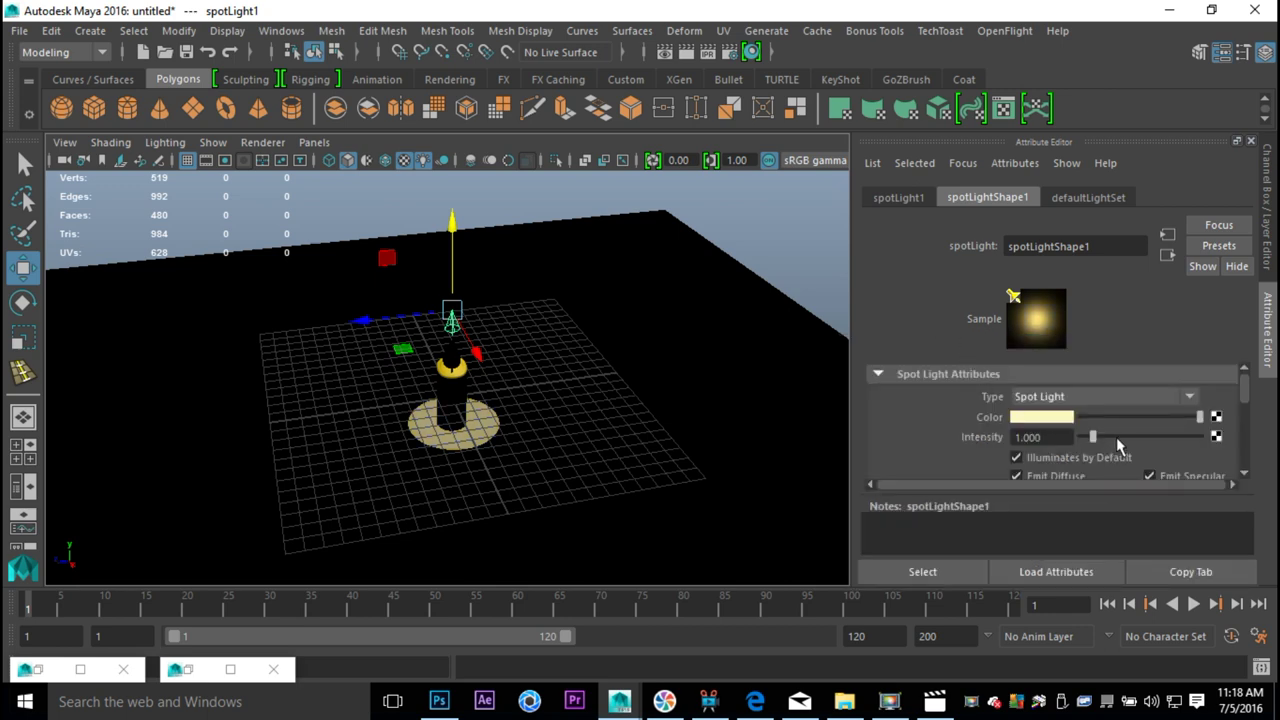
{"action": "left_click_drag", "start_coordinate": [1058, 437], "coordinate": [888, 452]}
{"action": "type", "text": "0.25"}
{"action": "key", "text": "Return"}
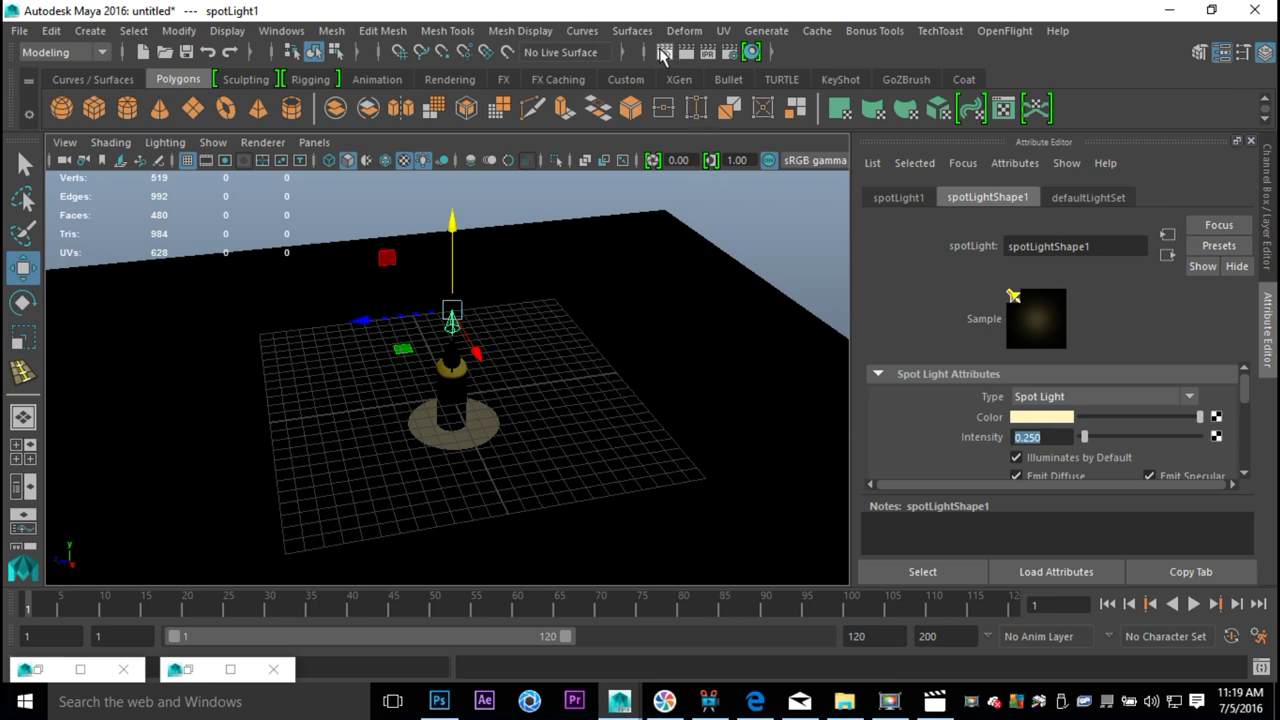
Review the Enable Default Light option in the common render settings.
{"action": "left_click", "coordinate": [729, 51]}
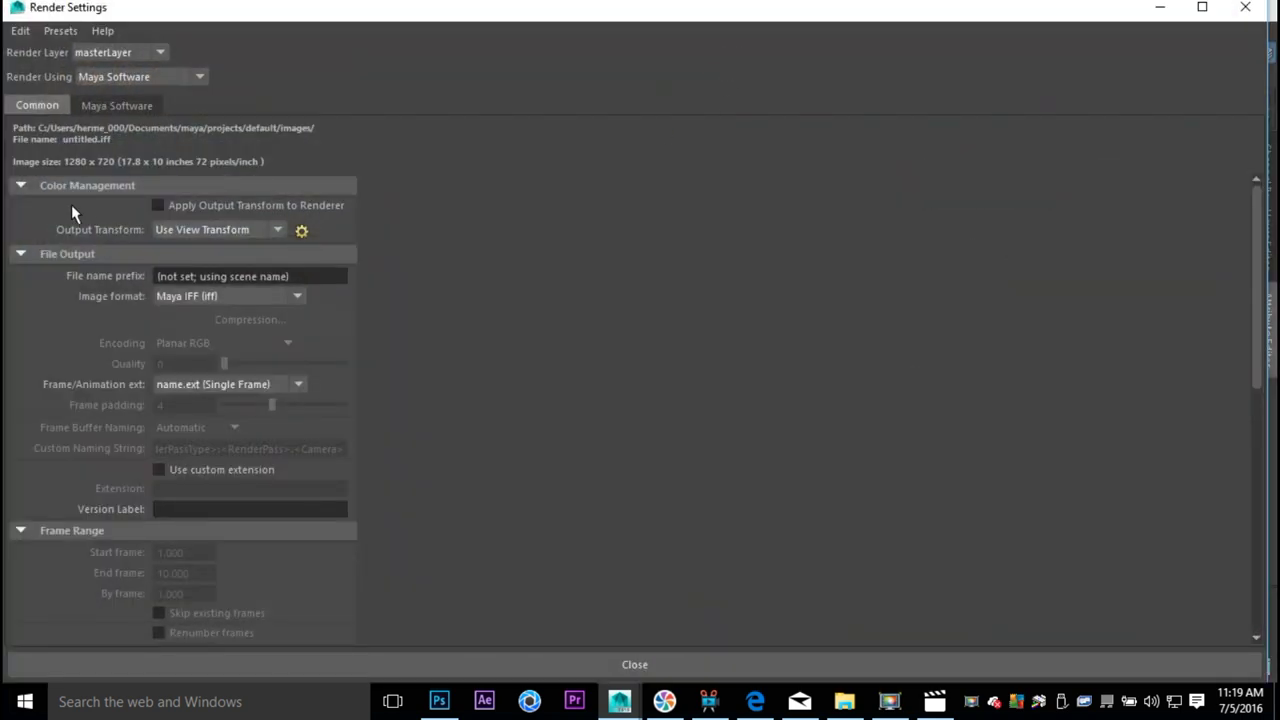
{"action": "scroll", "coordinate": [97, 266], "scroll_direction": "down", "scroll_amount": 10}
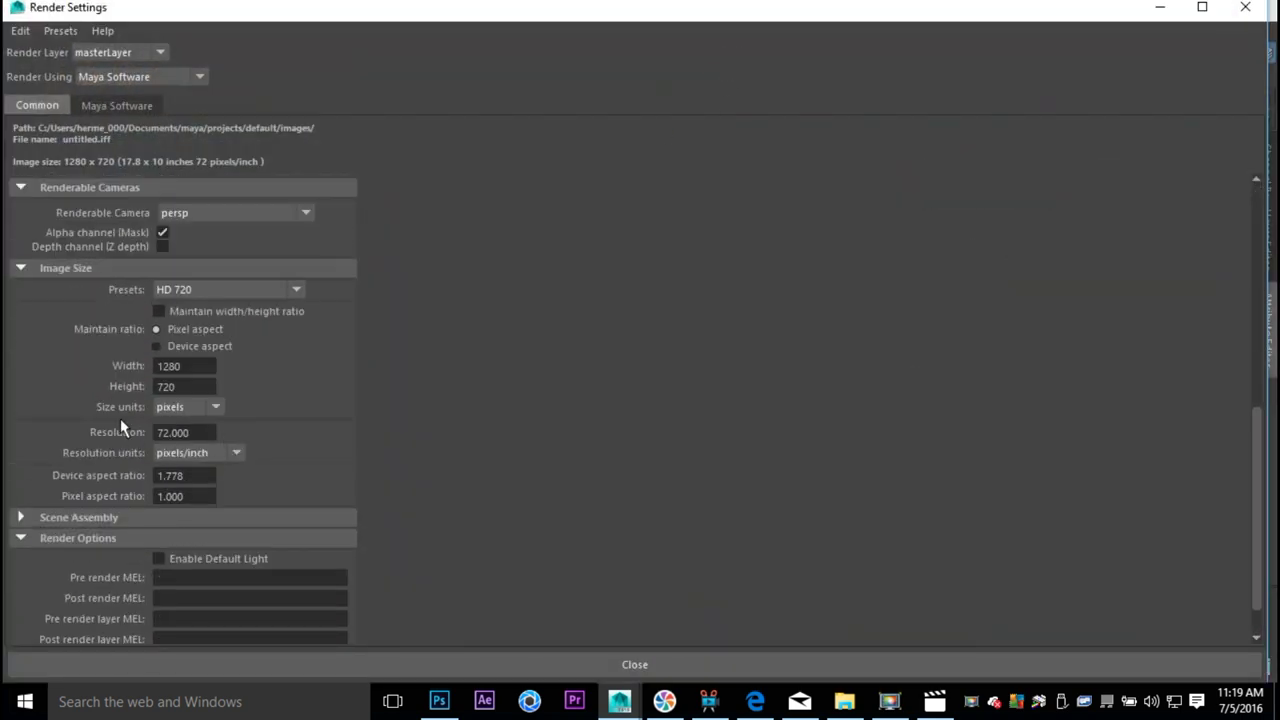
{"action": "scroll", "coordinate": [118, 420], "scroll_direction": "down", "scroll_amount": 1}
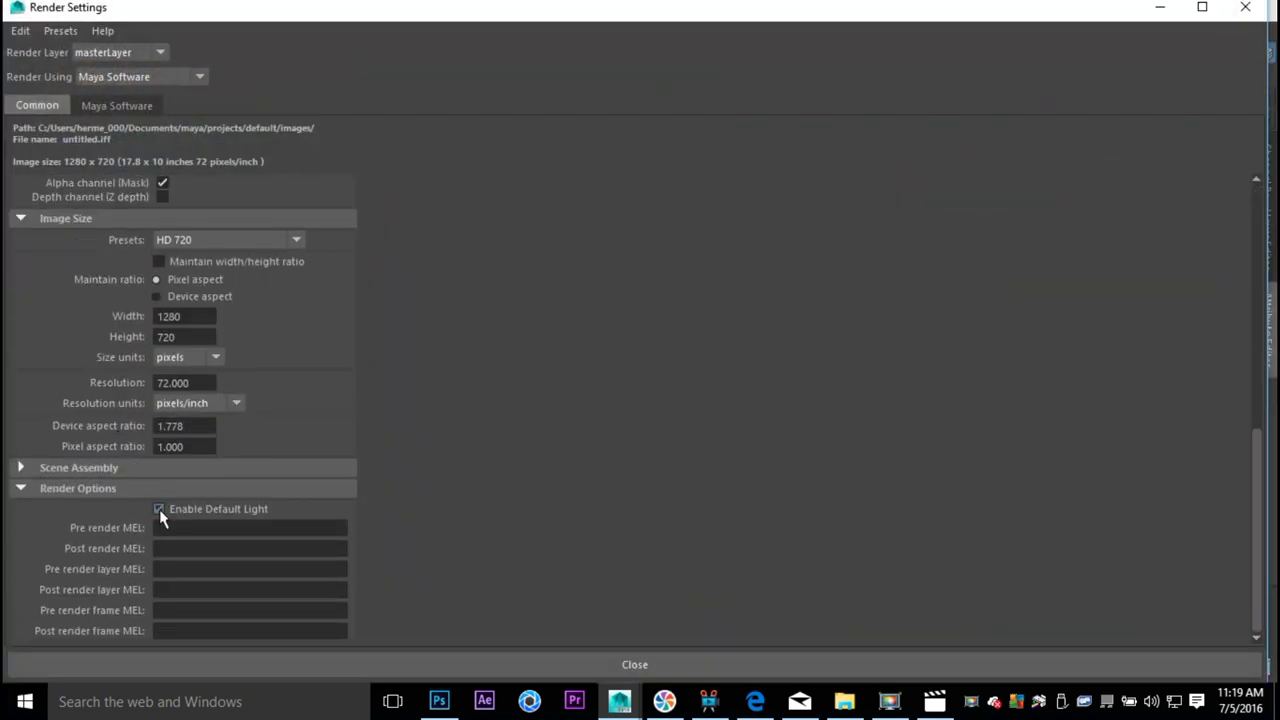
{"action": "scroll", "coordinate": [360, 409], "scroll_direction": "up", "scroll_amount": 10}
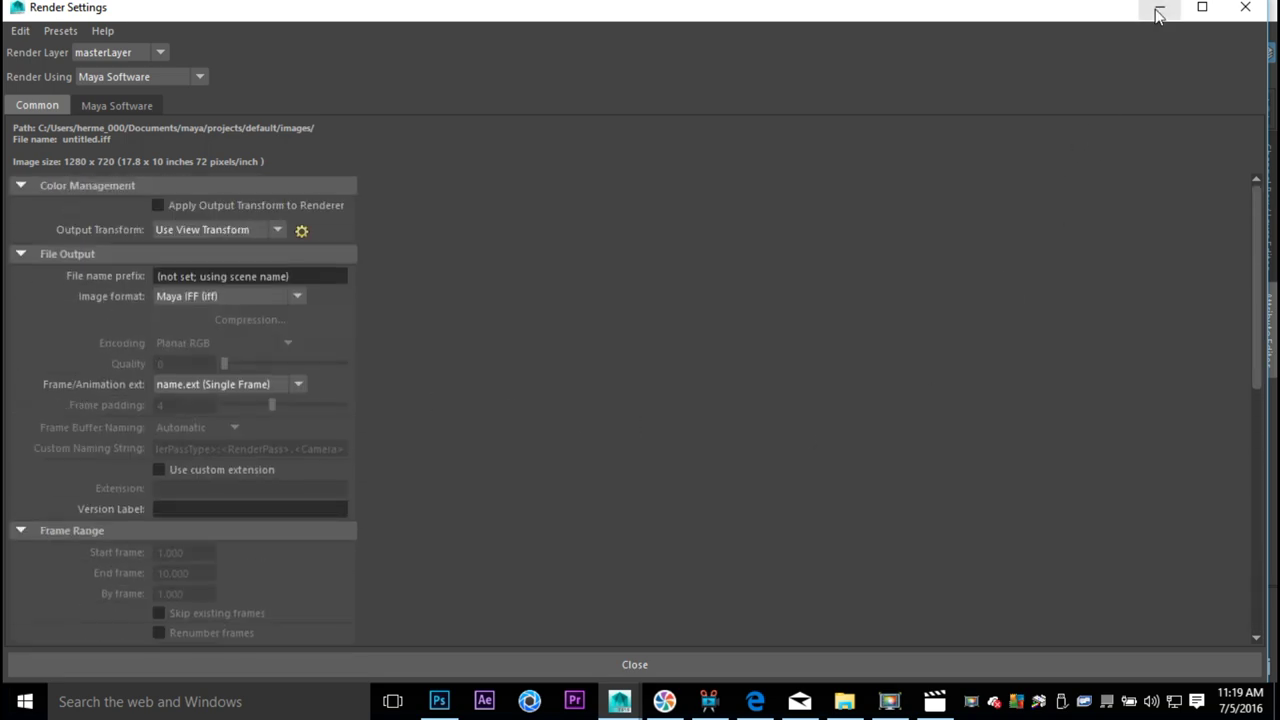
{"action": "left_click", "coordinate": [1158, 9]}
Frame the candle closely from slightly above, render the current frame and close the finished render.
{"action": "scroll", "coordinate": [563, 426], "scroll_direction": "up", "scroll_amount": 3}
{"action": "scroll", "coordinate": [570, 421], "scroll_direction": "up", "scroll_amount": 3}
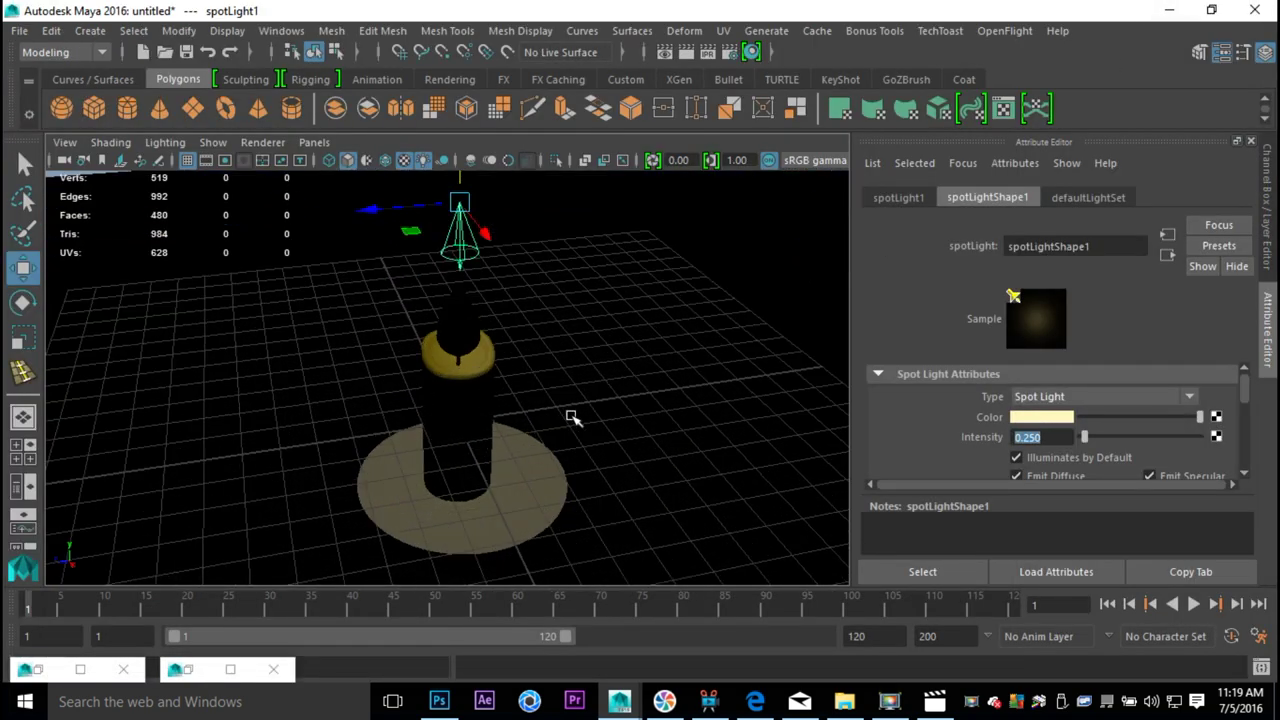
{"action": "left_click_drag", "start_coordinate": [626, 396], "coordinate": [664, 404], "text": "alt"}
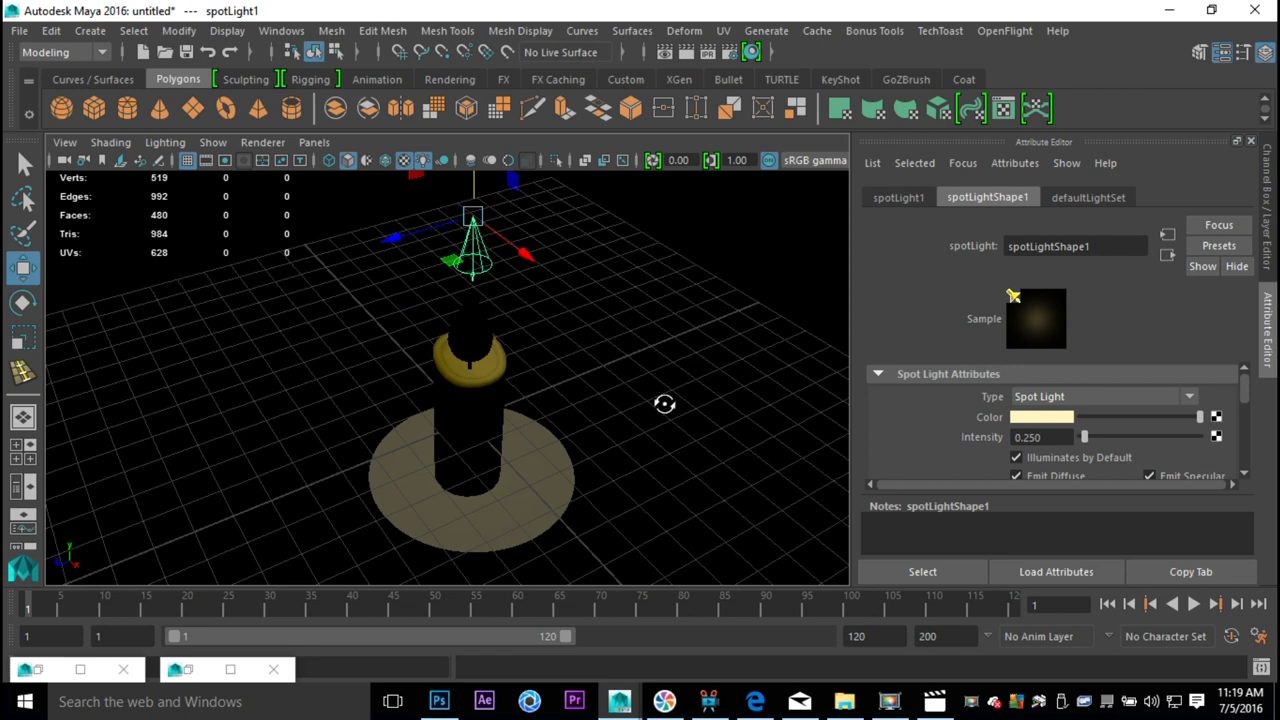
{"action": "left_click", "coordinate": [686, 54]}
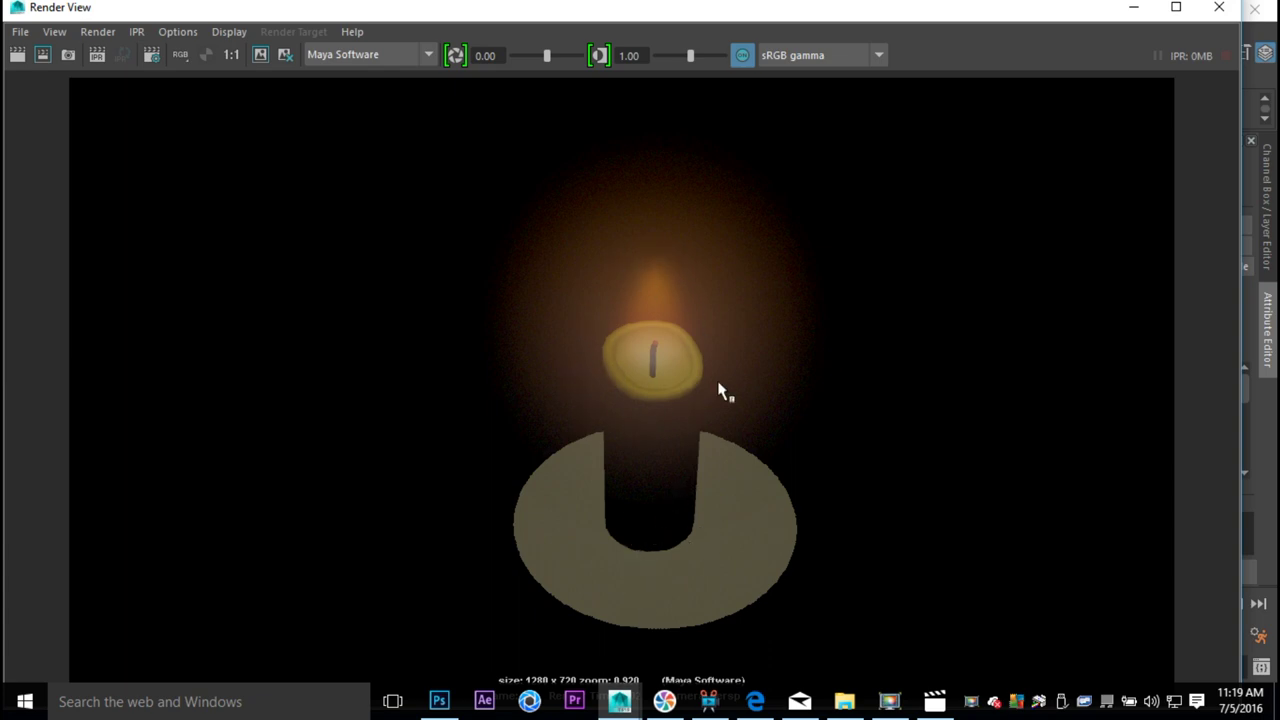
{"action": "left_click", "coordinate": [1219, 7]}
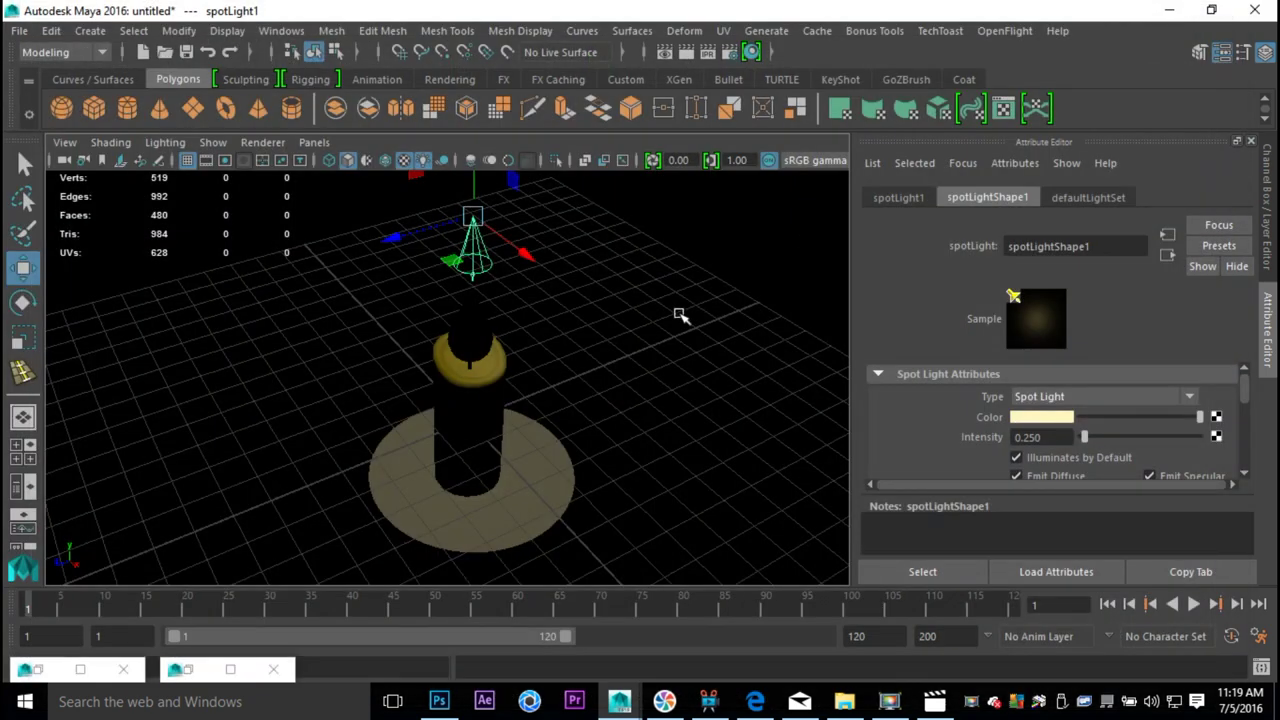
Create a directional light and place it raised and well out to one side of the candle, angled to illuminate the floor.
{"action": "scroll", "coordinate": [729, 290], "scroll_direction": "down", "scroll_amount": 5}
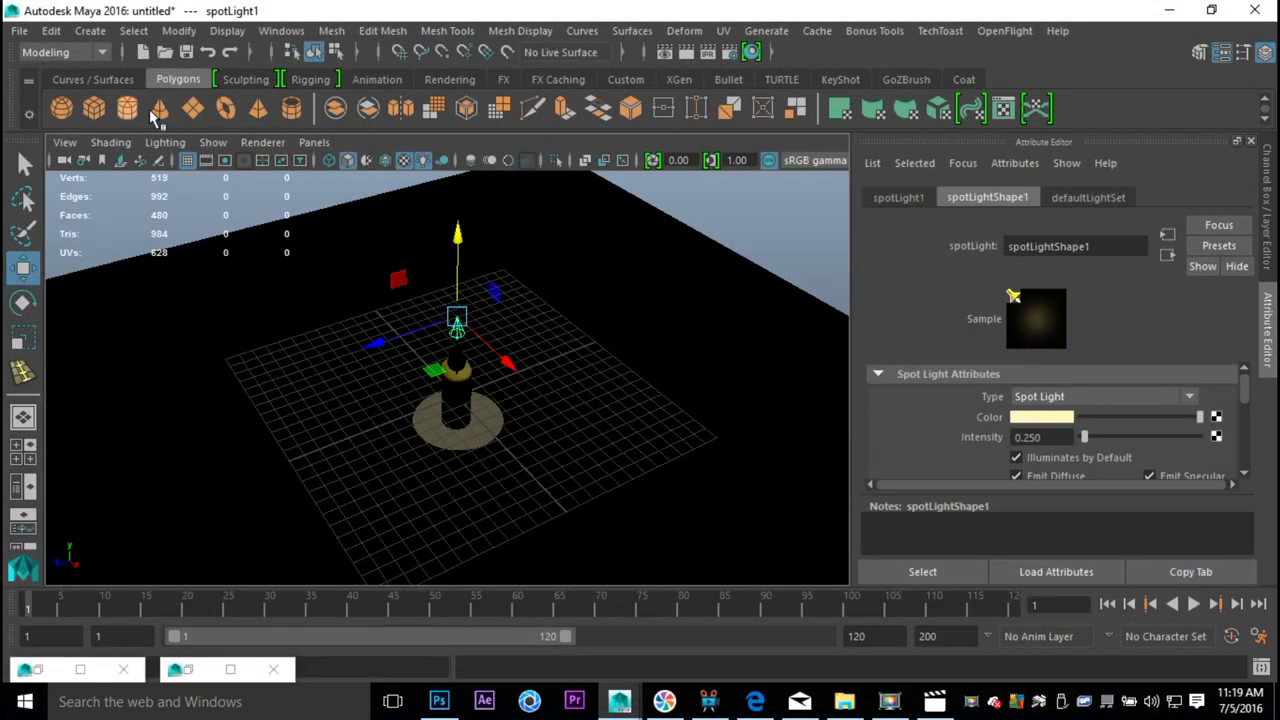
{"action": "left_click", "coordinate": [90, 37]}
{"action": "mouse_move", "coordinate": [260, 134]}
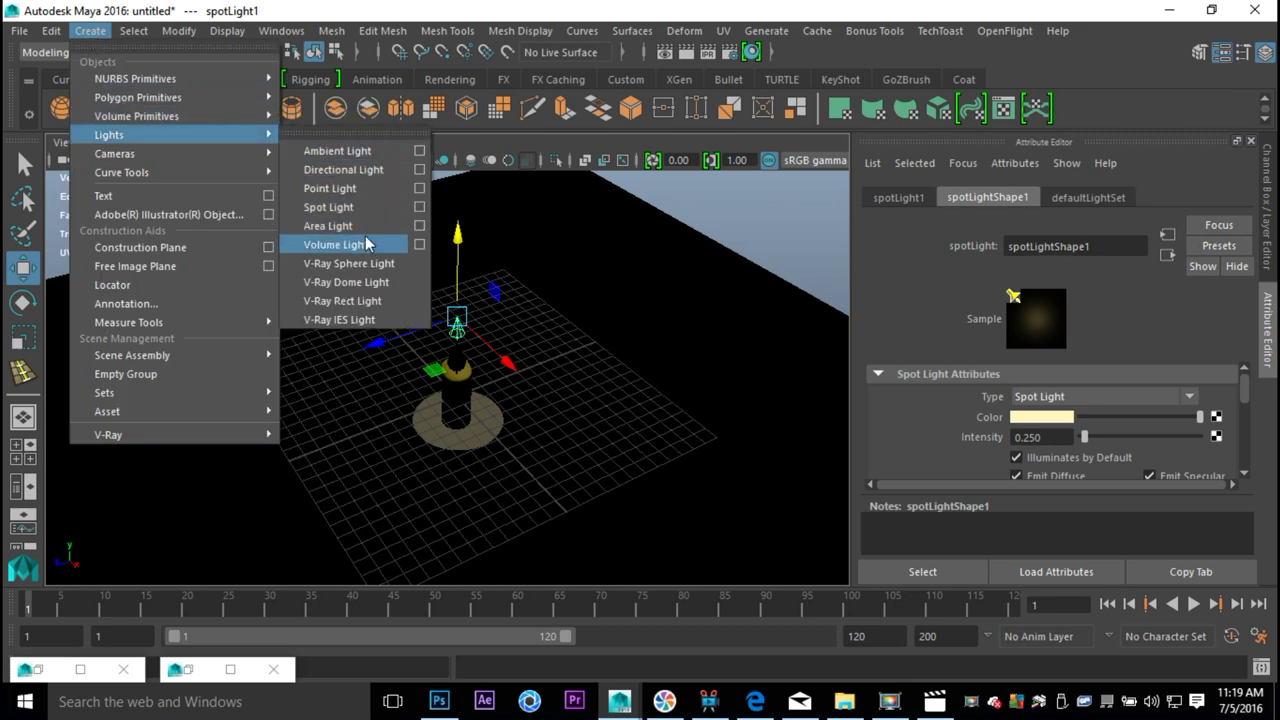
{"action": "left_click", "coordinate": [370, 171]}
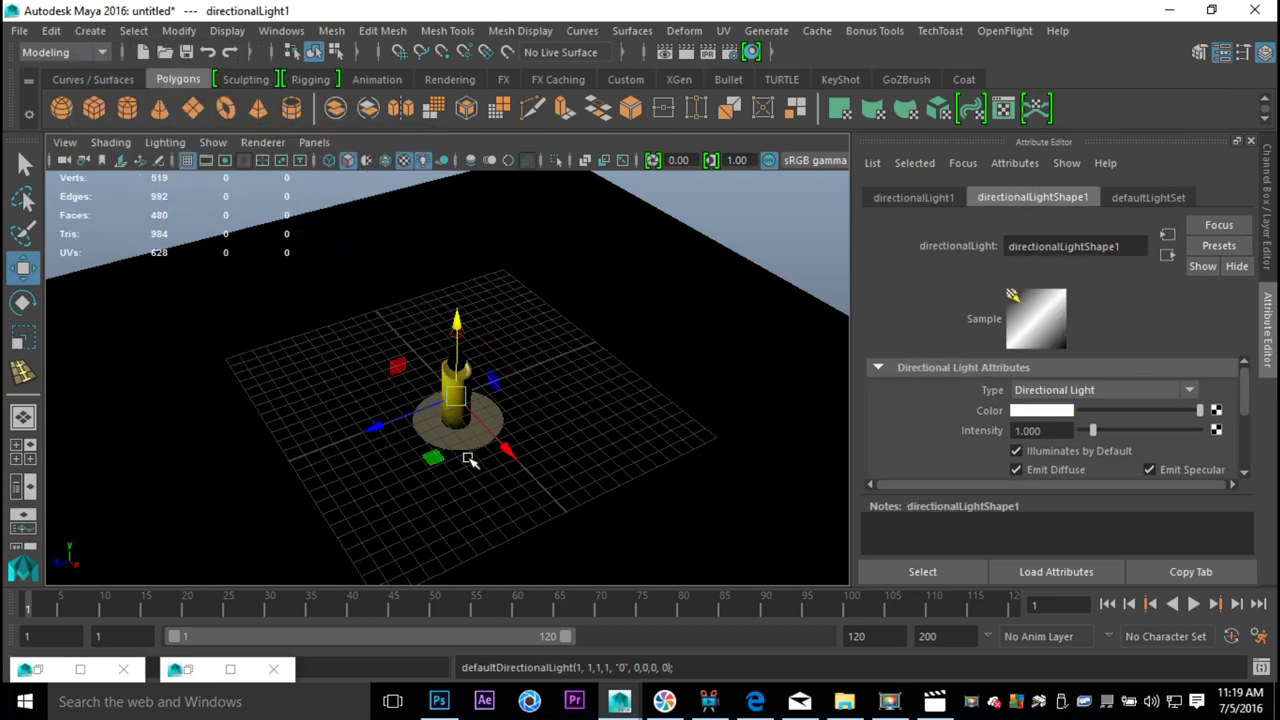
{"action": "left_click_drag", "start_coordinate": [387, 430], "coordinate": [56, 543]}
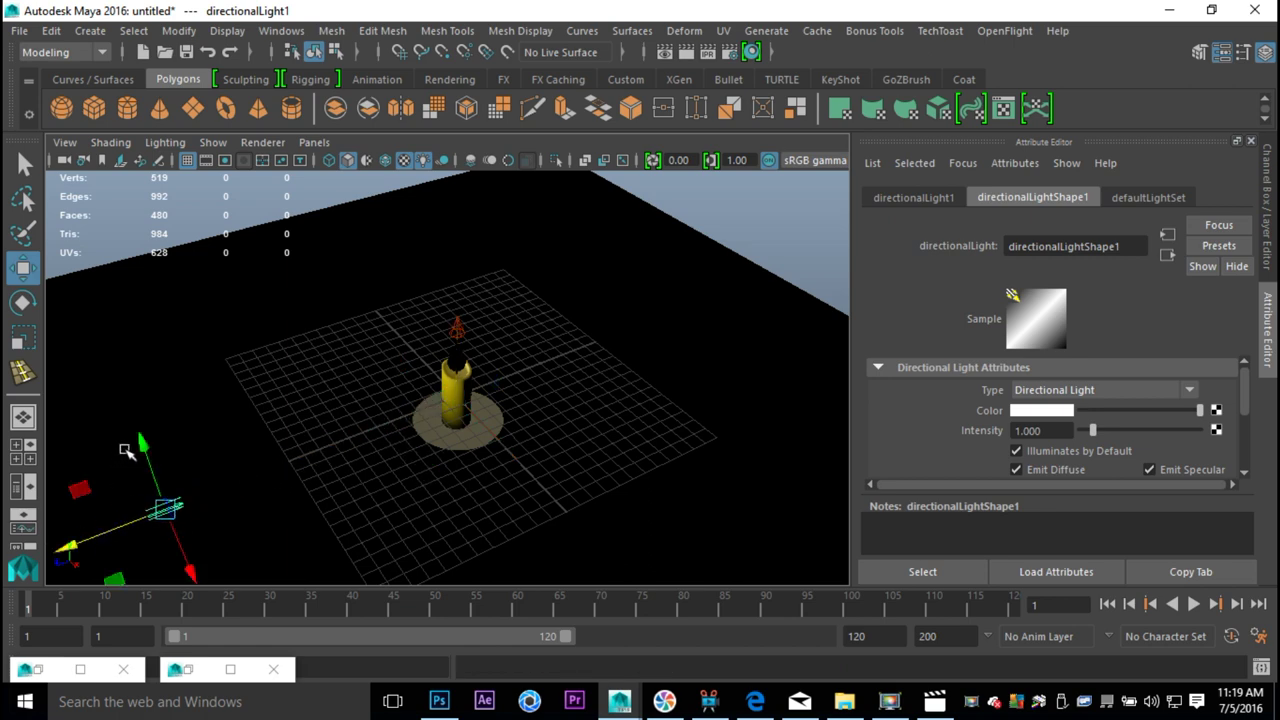
{"action": "left_click_drag", "start_coordinate": [141, 443], "coordinate": [182, 296]}
{"action": "key", "text": "e"}
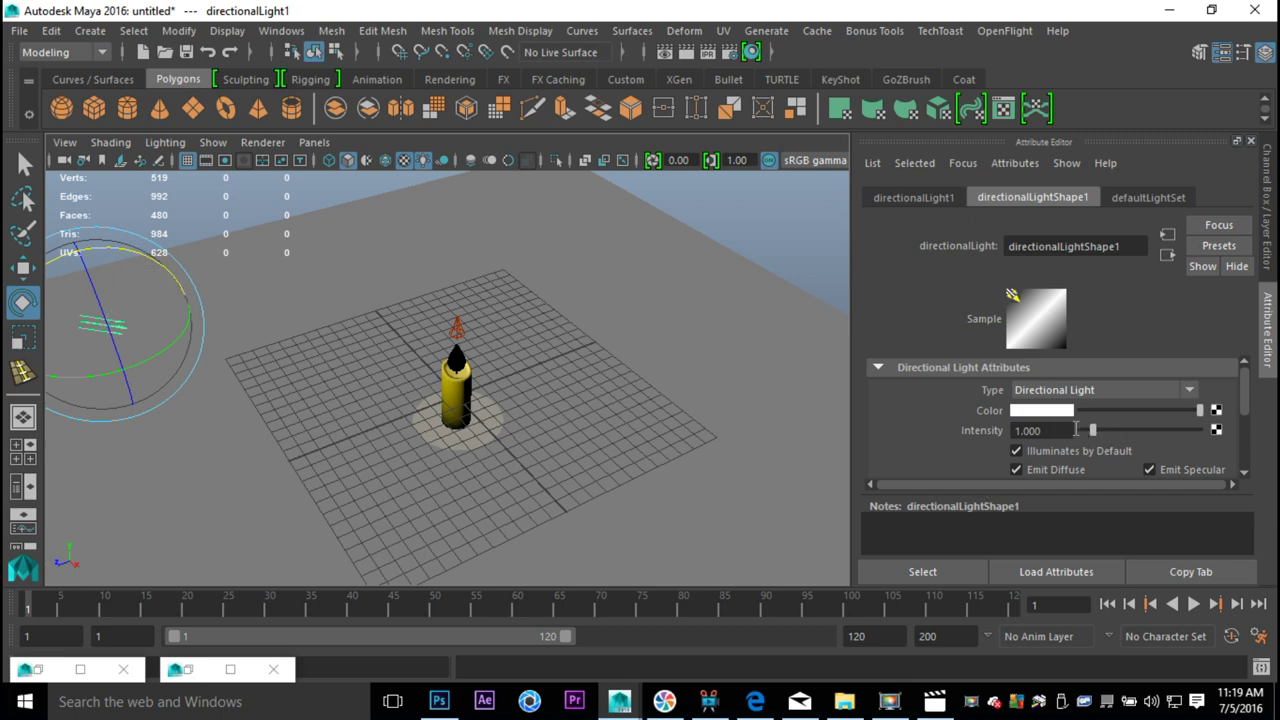
Give the directional light the same pale yellow color as the spot light and set its intensity to 0.15.
{"action": "left_click", "coordinate": [1040, 412]}
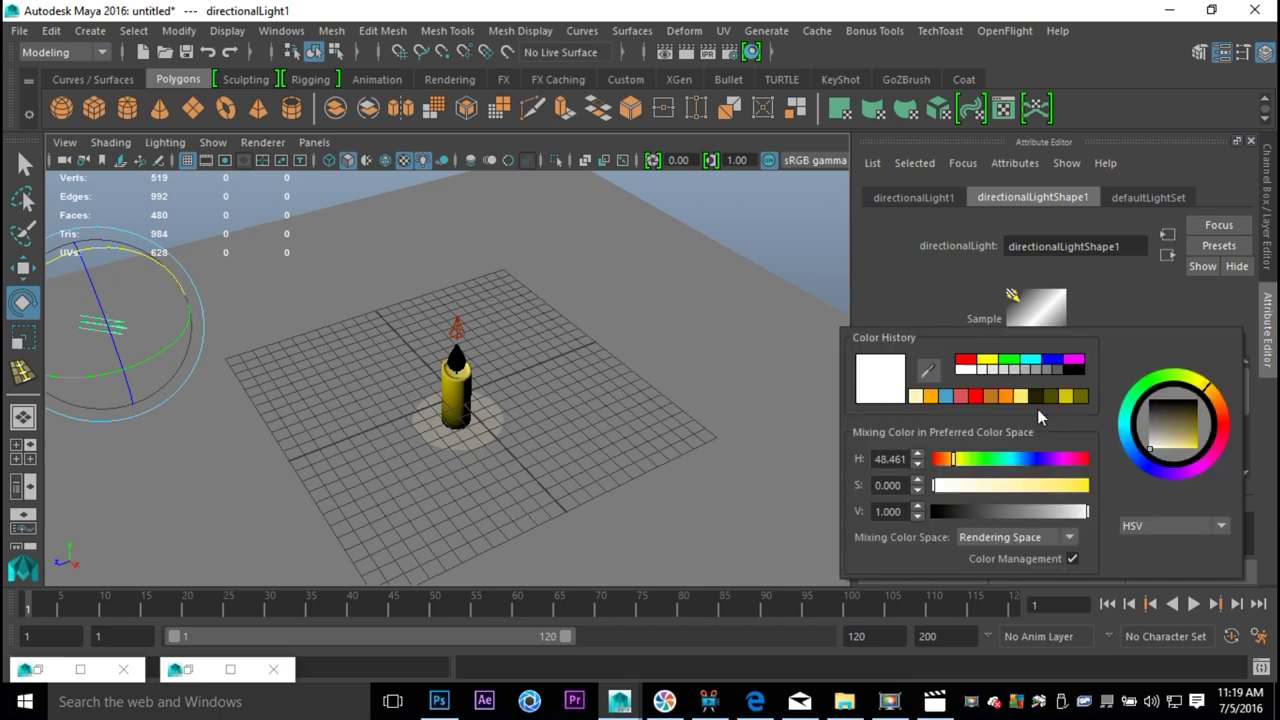
{"action": "left_click", "coordinate": [915, 397]}
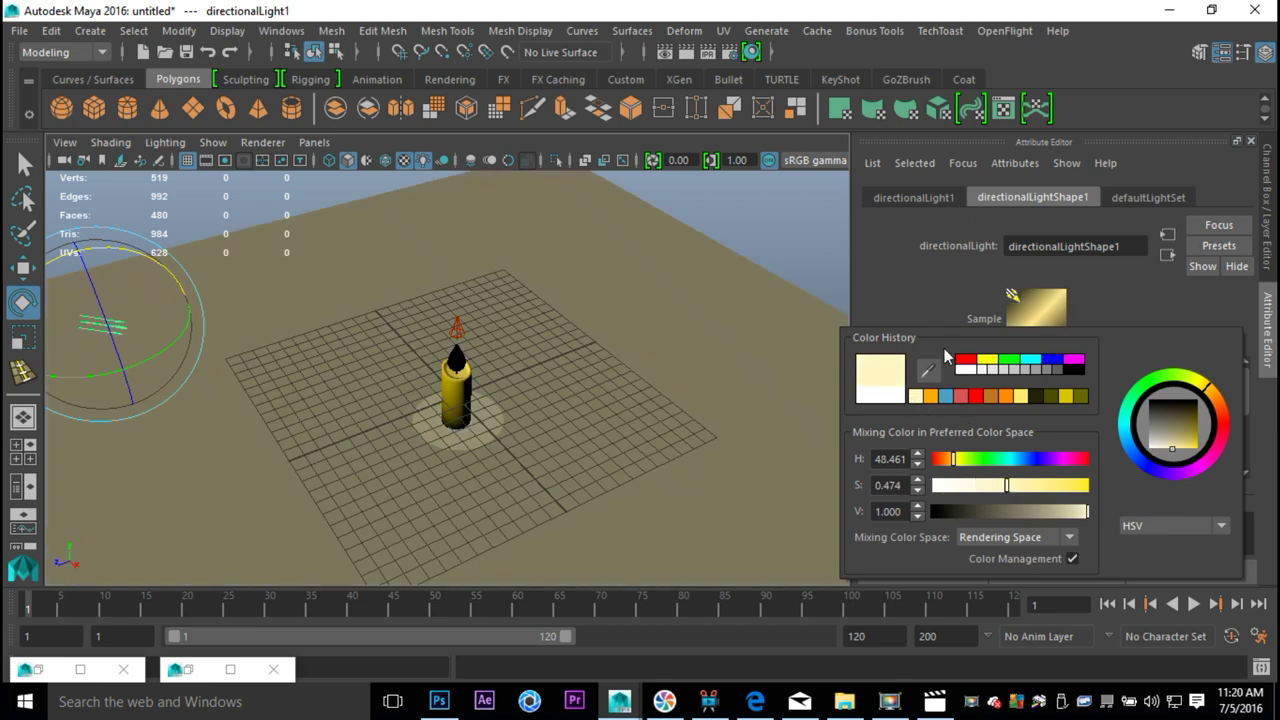
{"action": "left_click_drag", "start_coordinate": [1049, 431], "coordinate": [956, 434]}
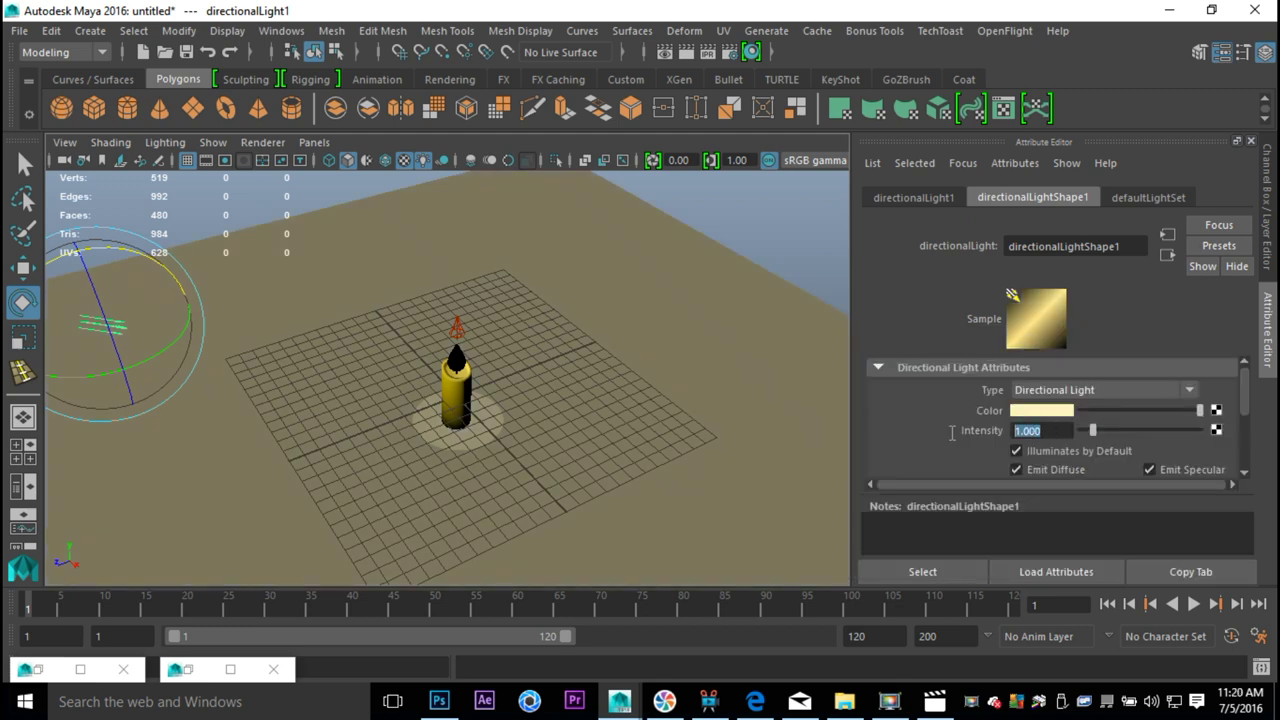
{"action": "type", "text": "0.15"}
{"action": "key", "text": "Return"}
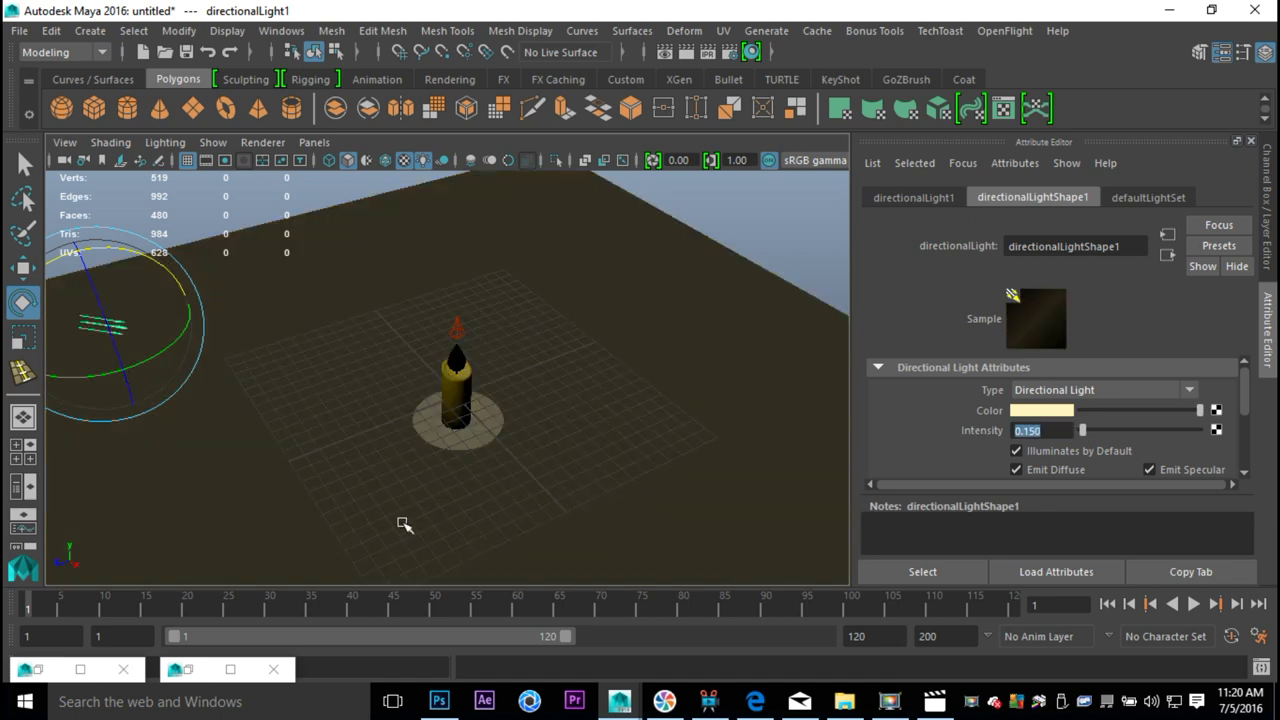
Set the glow intensity of the flame's lambert4 material to 2.
{"action": "scroll", "coordinate": [506, 437], "scroll_direction": "up", "scroll_amount": 6}
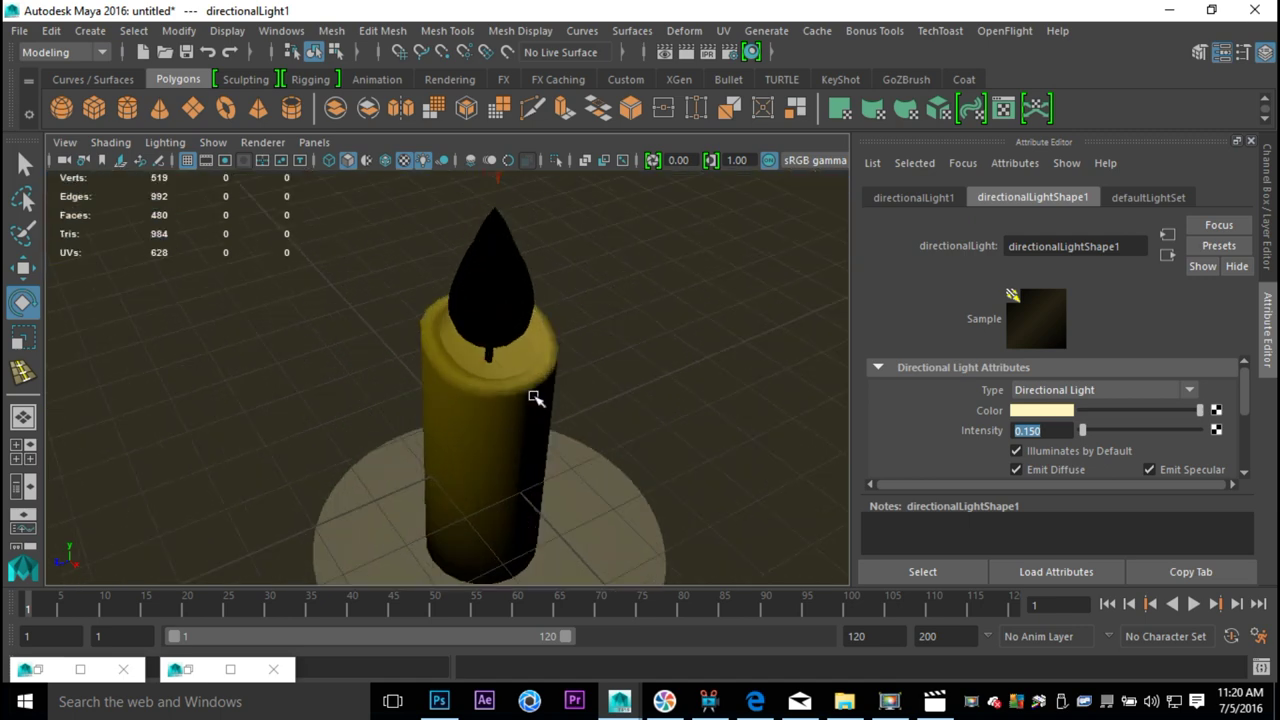
{"action": "left_click", "coordinate": [520, 288]}
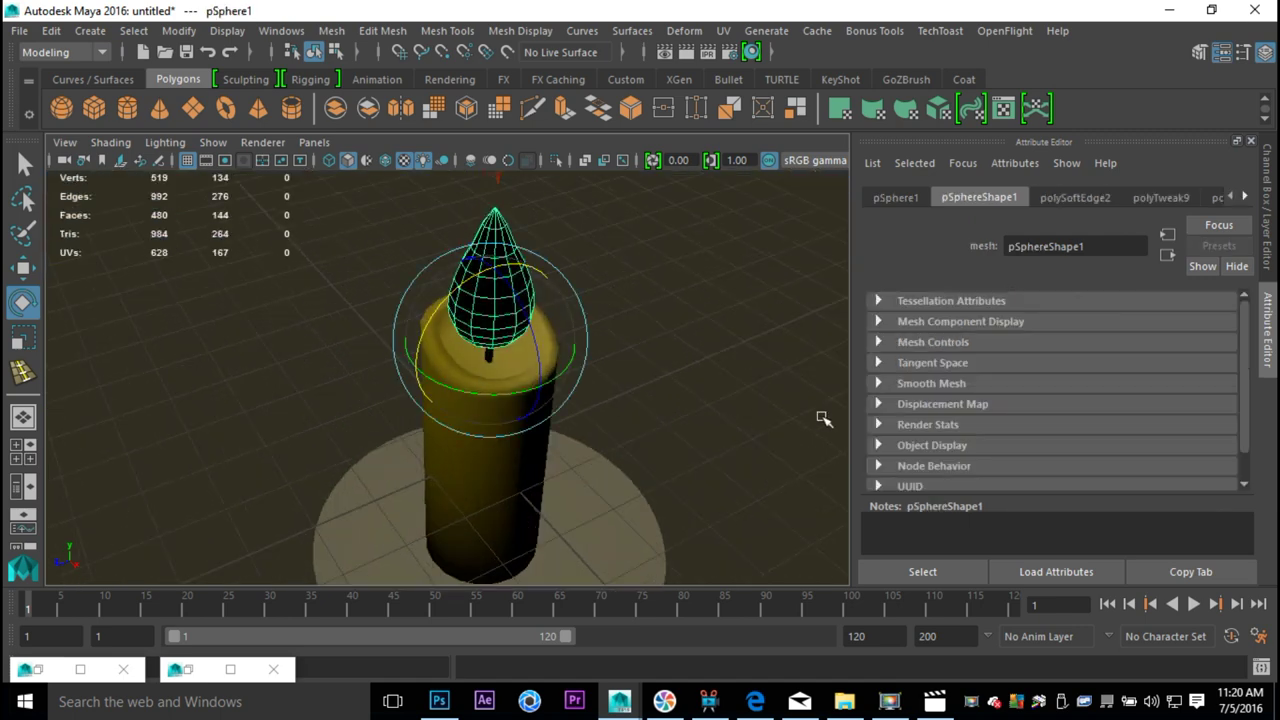
{"action": "left_click", "coordinate": [1246, 199]}
{"action": "left_click", "coordinate": [1246, 199]}
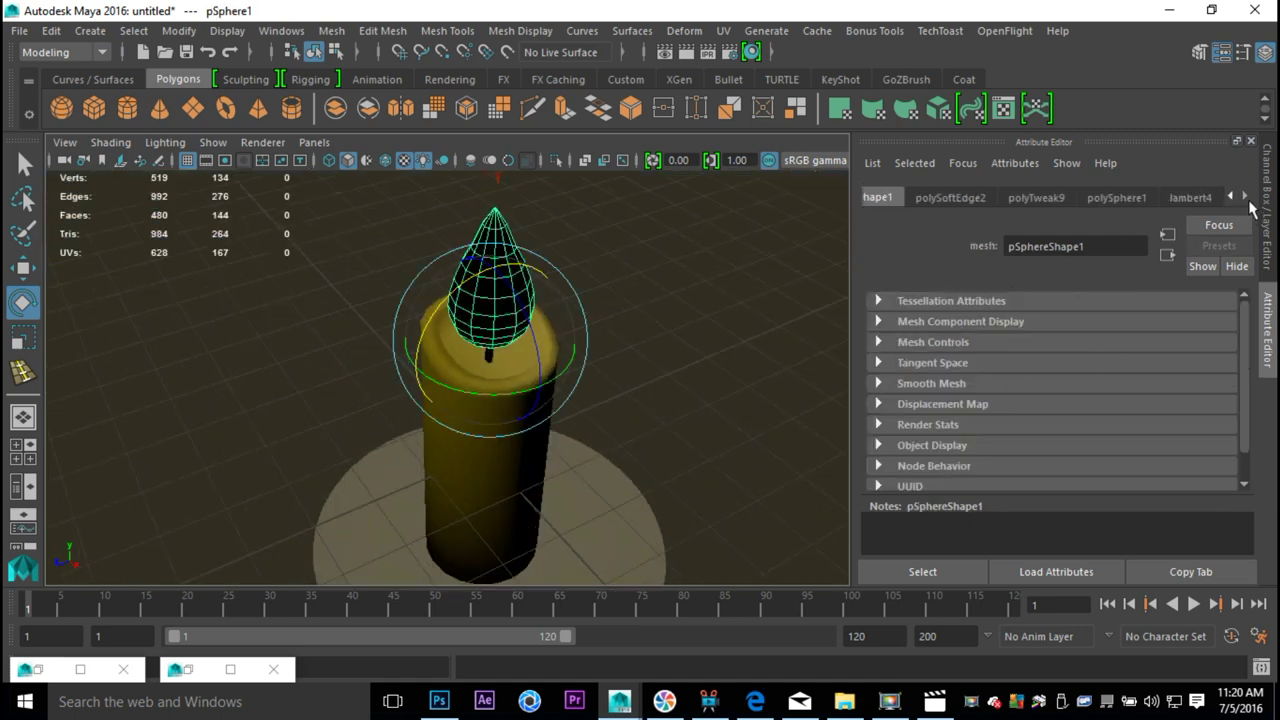
{"action": "left_click", "coordinate": [1194, 199]}
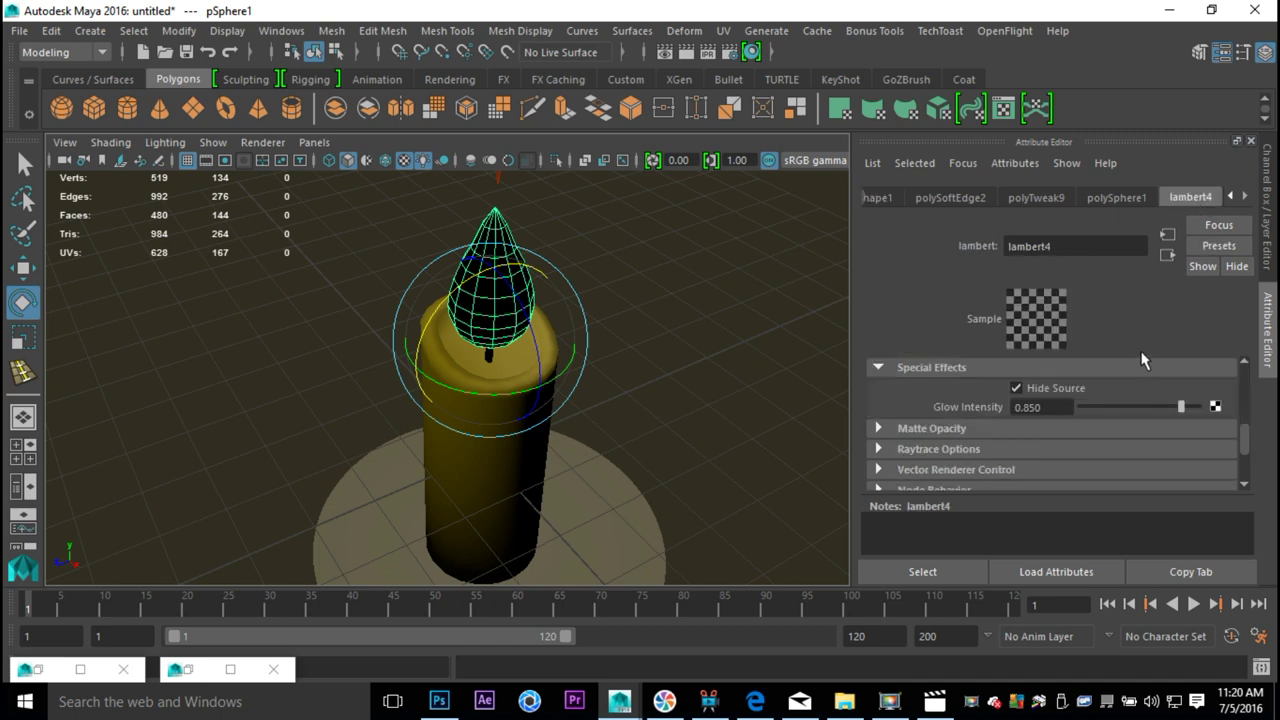
{"action": "left_click_drag", "start_coordinate": [1055, 410], "coordinate": [937, 420]}
{"action": "type", "text": "2"}
{"action": "key", "text": "Return"}
Frame the whole candle with its pool of light and render the current frame with both lights.
{"action": "scroll", "coordinate": [671, 443], "scroll_direction": "down", "scroll_amount": 3}
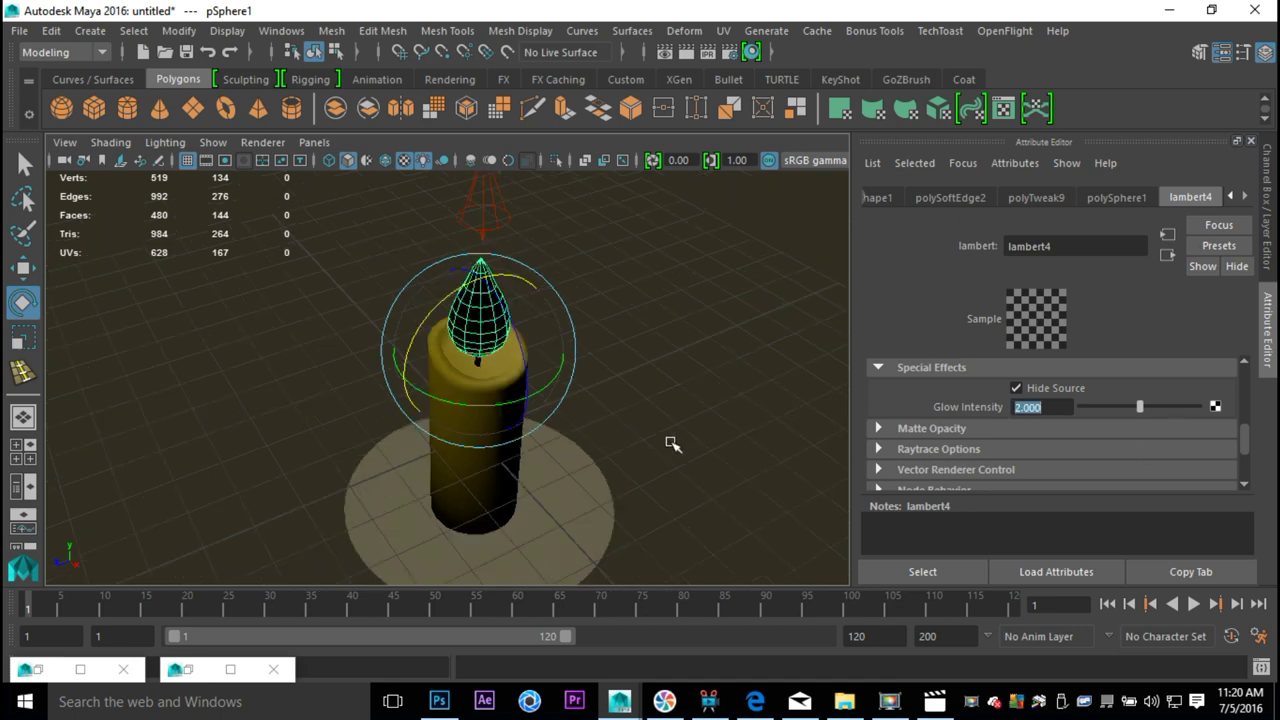
{"action": "mouse_move", "coordinate": [634, 477]}
{"action": "left_mouse_down", "text": "alt"}
{"action": "mouse_move", "coordinate": [639, 458]}
{"action": "mouse_move", "coordinate": [634, 467]}
{"action": "left_mouse_up", "text": "alt"}
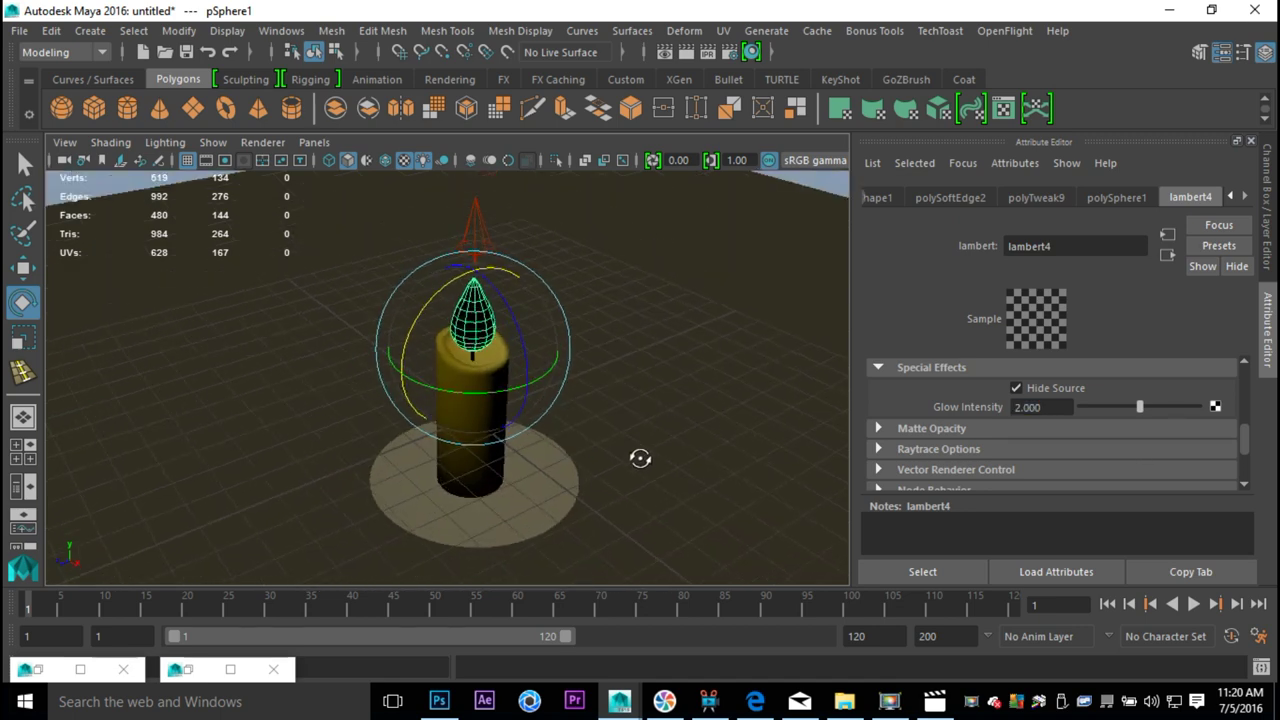
{"action": "middle_click_drag", "start_coordinate": [637, 471], "coordinate": [626, 457], "text": "alt"}
{"action": "left_click", "coordinate": [688, 57]}
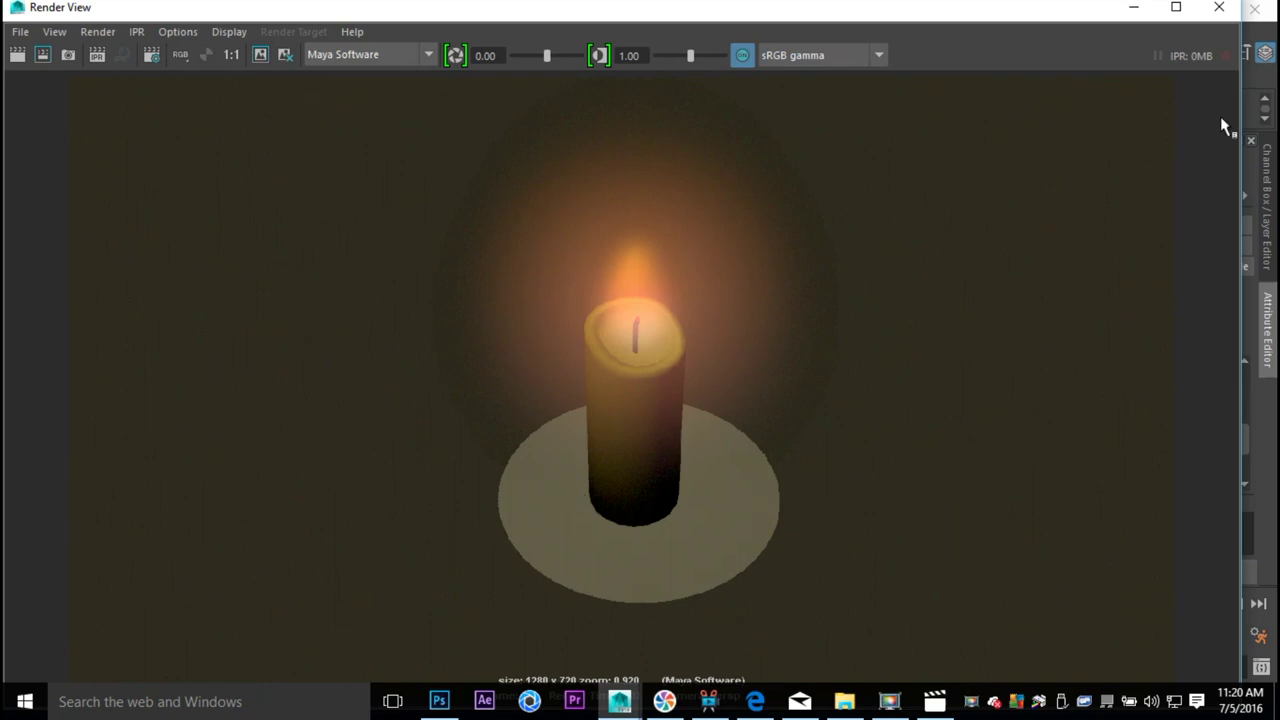
Reduce the directional light's intensity to 0.04.
{"action": "left_click", "coordinate": [1219, 7]}
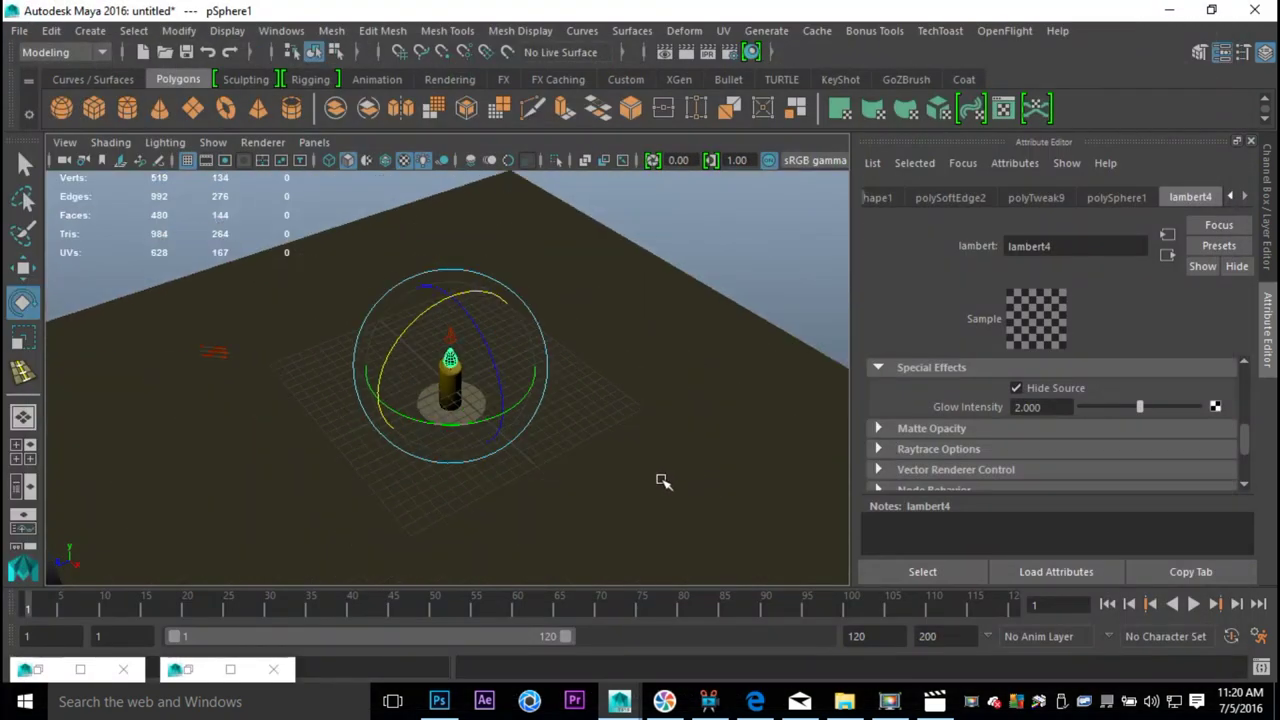
{"action": "left_click", "coordinate": [213, 355]}
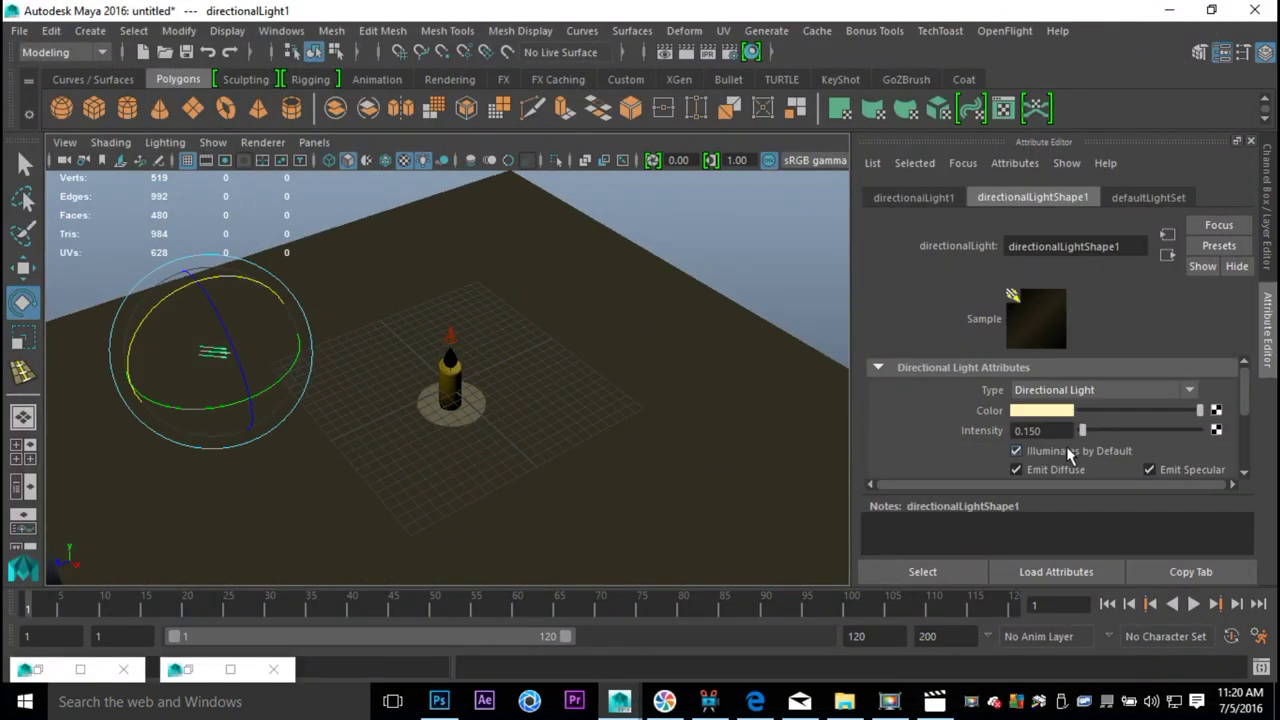
{"action": "double_click", "coordinate": [1030, 429]}
{"action": "type", "text": "0"}
{"action": "key", "text": "Return"}
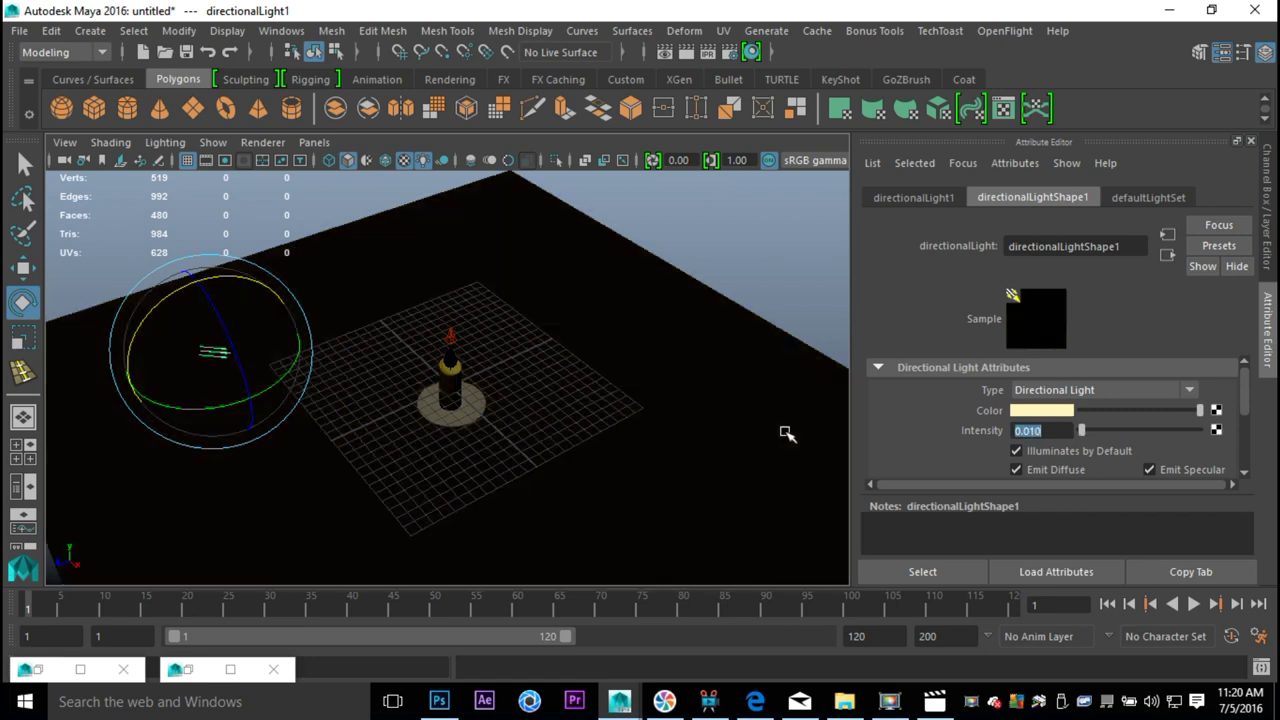
{"action": "type", "text": "0.04"}
{"action": "key", "text": "Return"}
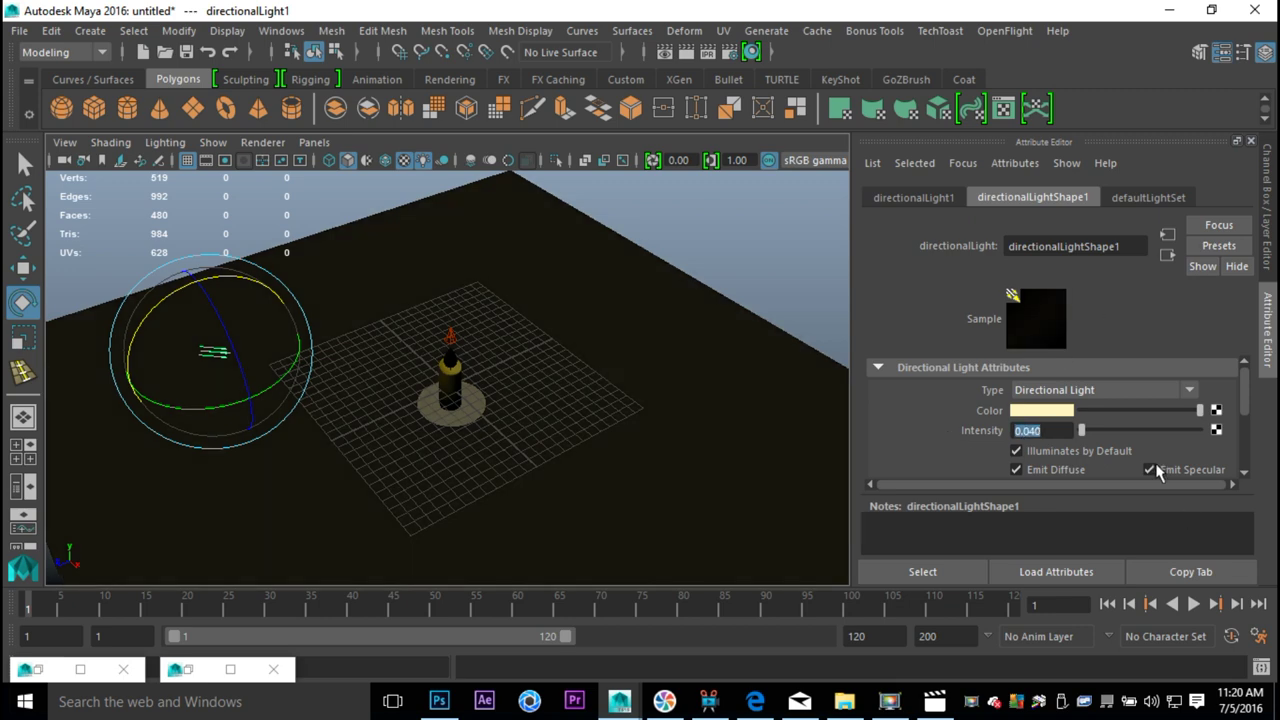
Check the directional light's raytrace shadow settings, then render the current frame with the dimmed light.
{"action": "scroll", "coordinate": [1035, 425], "scroll_direction": "down", "scroll_amount": 5}
{"action": "left_click", "coordinate": [877, 377]}
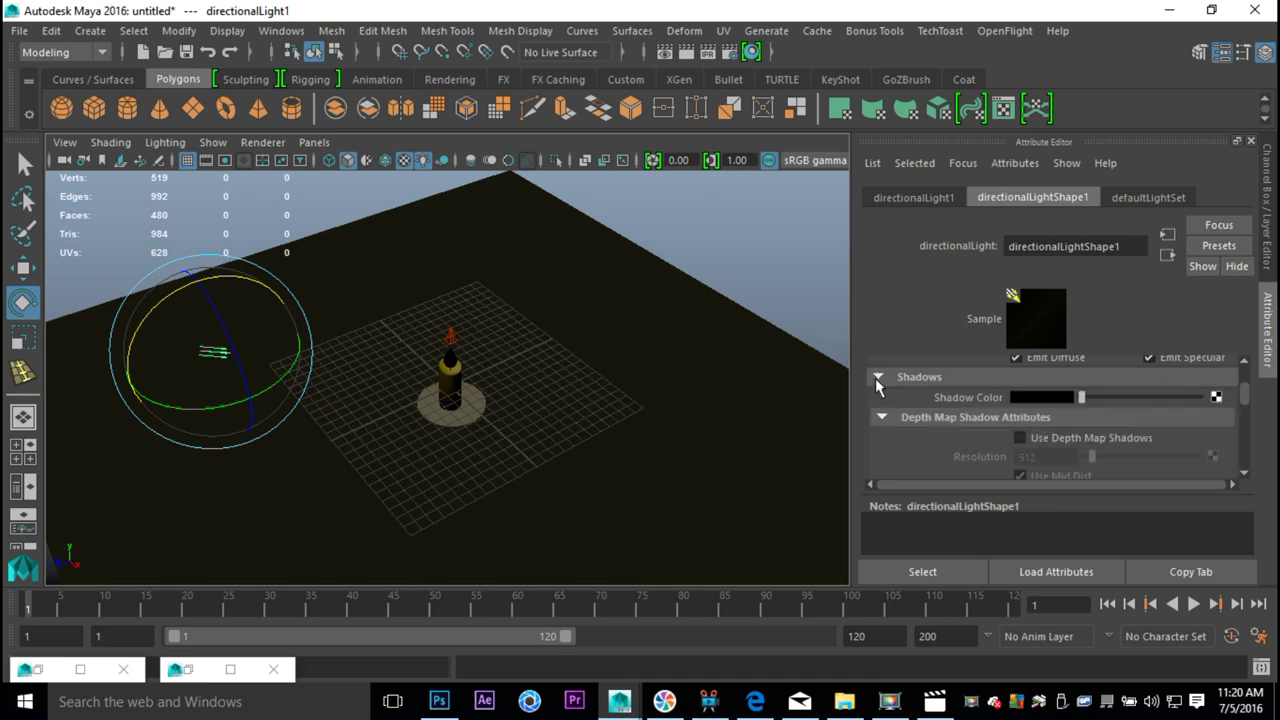
{"action": "scroll", "coordinate": [1041, 416], "scroll_direction": "down", "scroll_amount": 4}
{"action": "scroll", "coordinate": [1116, 438], "scroll_direction": "down", "scroll_amount": 4}
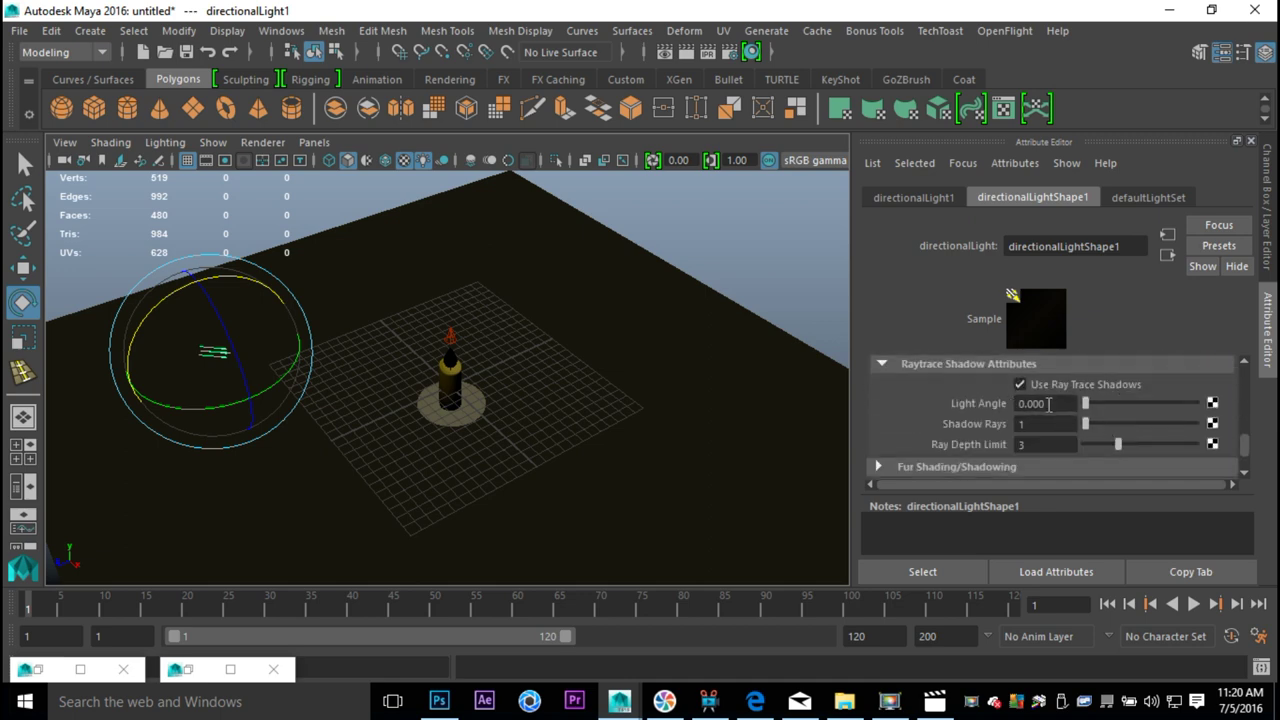
{"action": "scroll", "coordinate": [600, 395], "scroll_direction": "up", "scroll_amount": 3}
{"action": "scroll", "coordinate": [600, 401], "scroll_direction": "up", "scroll_amount": 4}
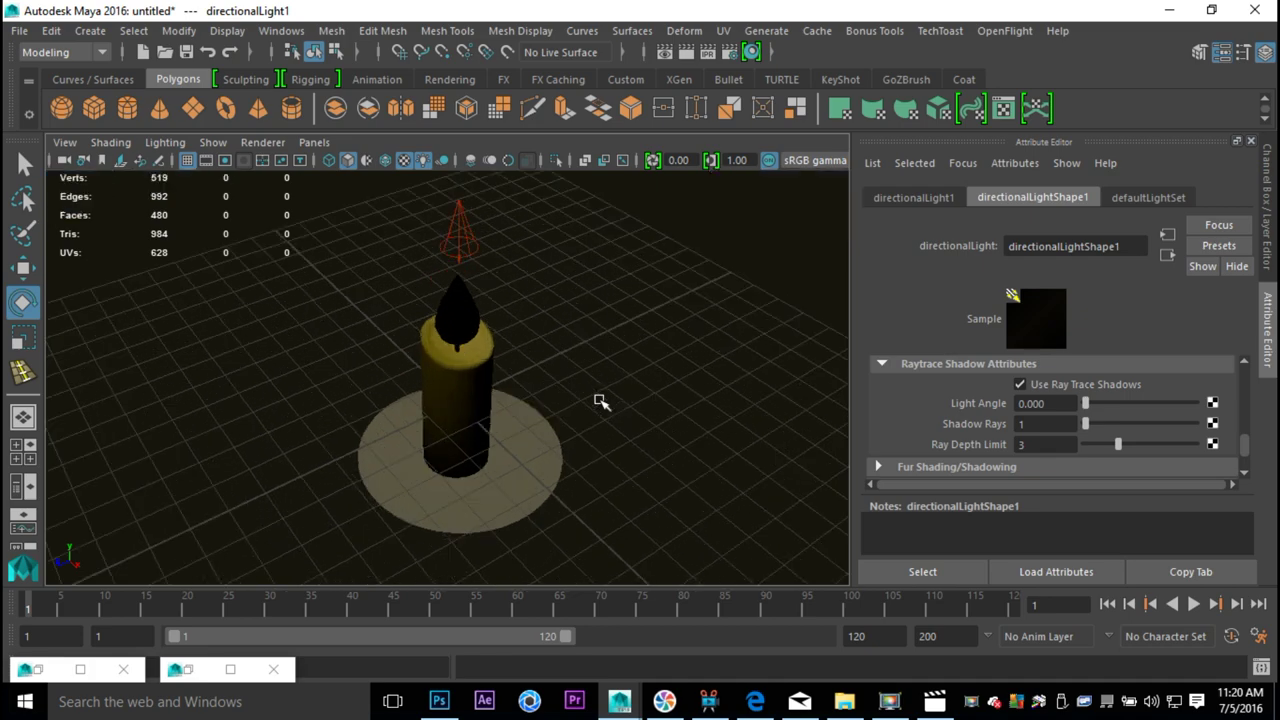
{"action": "scroll", "coordinate": [600, 401], "scroll_direction": "down", "scroll_amount": 2}
{"action": "left_click", "coordinate": [687, 54]}
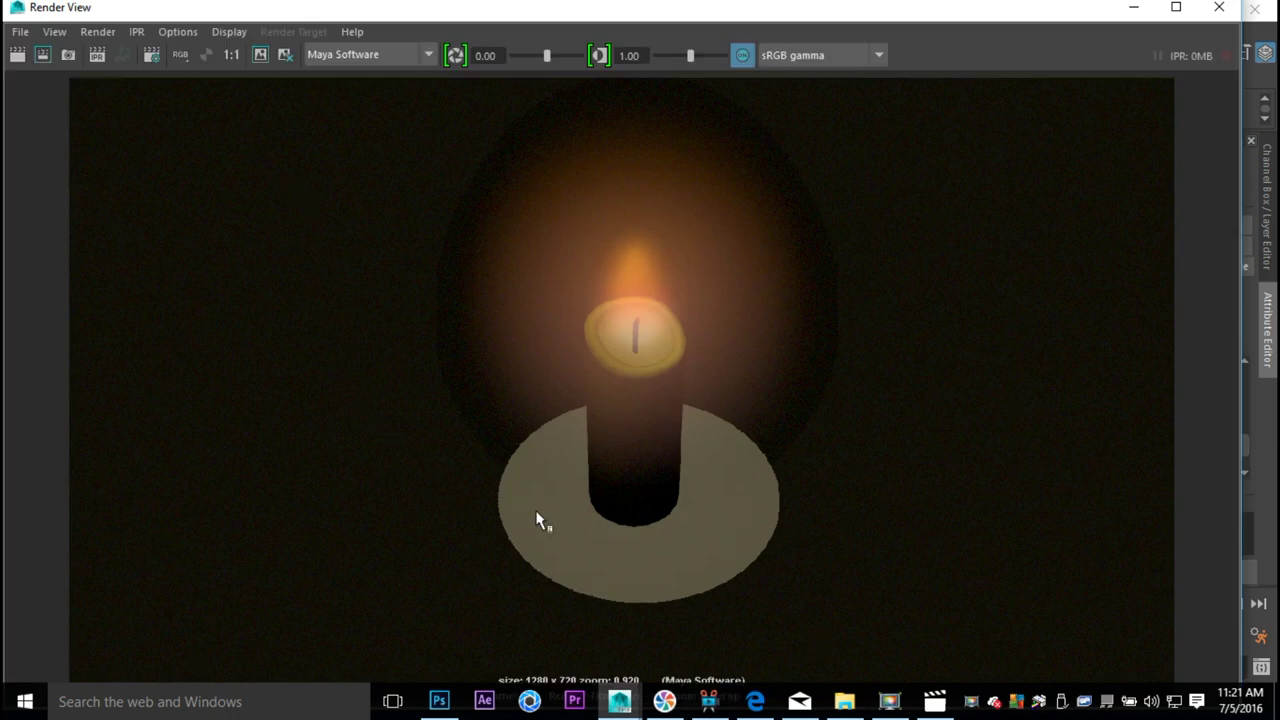
{"action": "left_click", "coordinate": [1219, 8]}
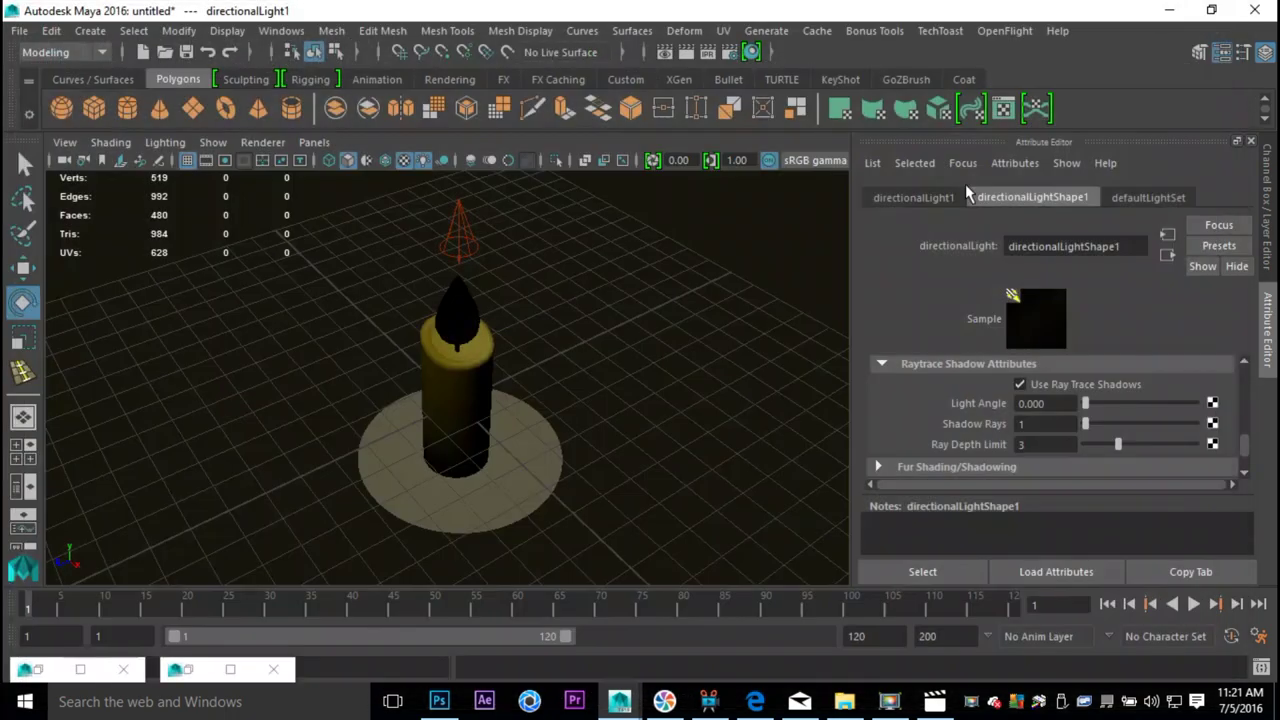
Select the flame sphere in an enlarged front view framed around its base and the wick.
{"action": "left_click_drag", "start_coordinate": [430, 478], "coordinate": [457, 427], "text": "alt"}
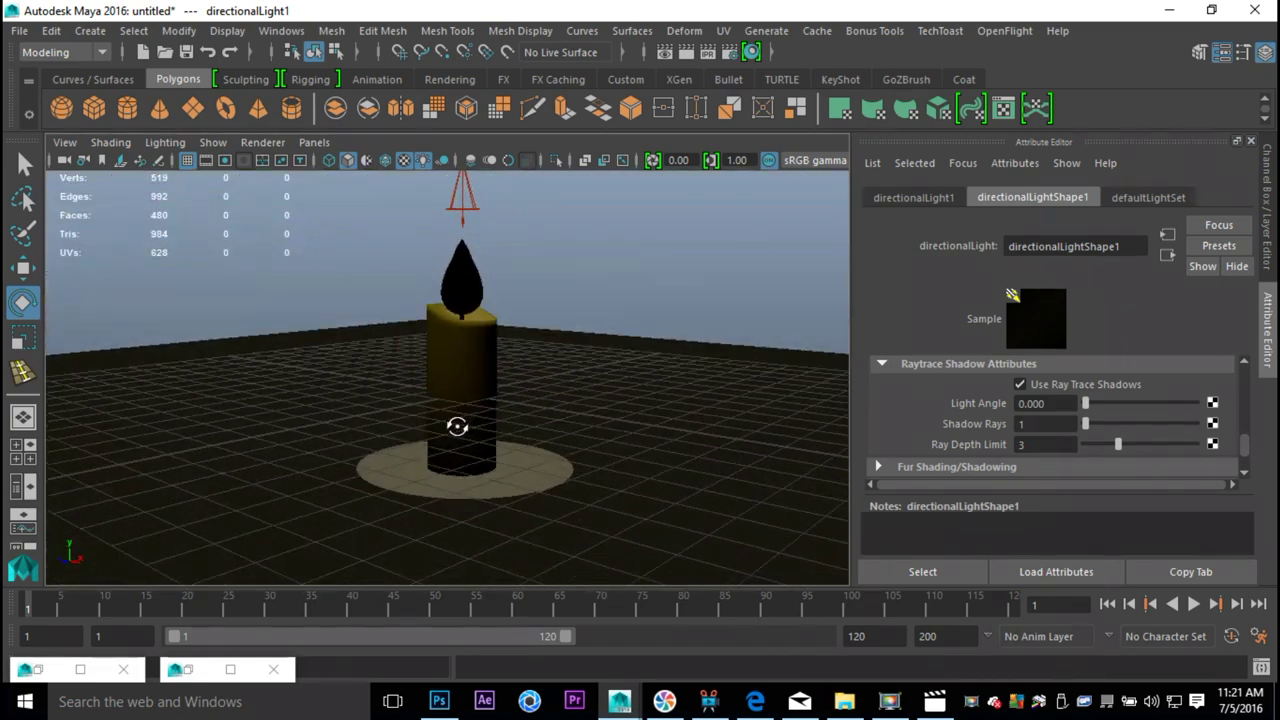
{"action": "left_click", "coordinate": [20, 459]}
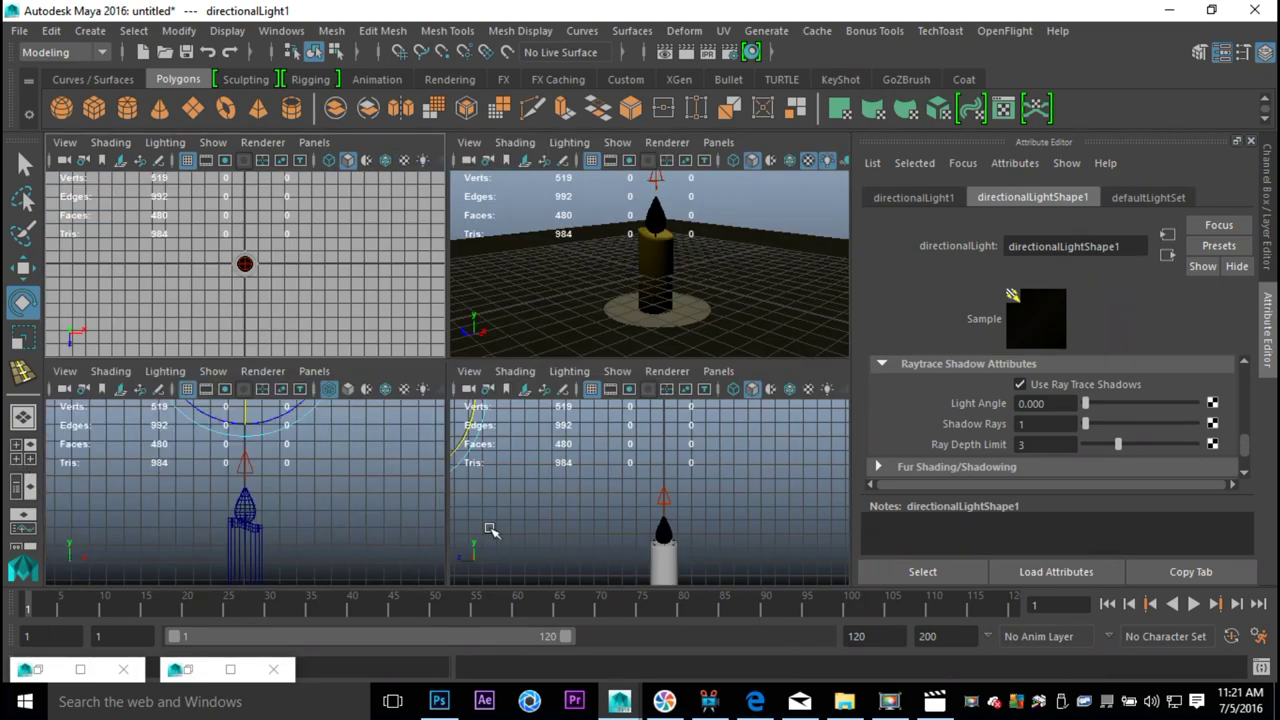
{"action": "key", "text": "space"}
{"action": "scroll", "coordinate": [572, 525], "scroll_direction": "up", "scroll_amount": 5}
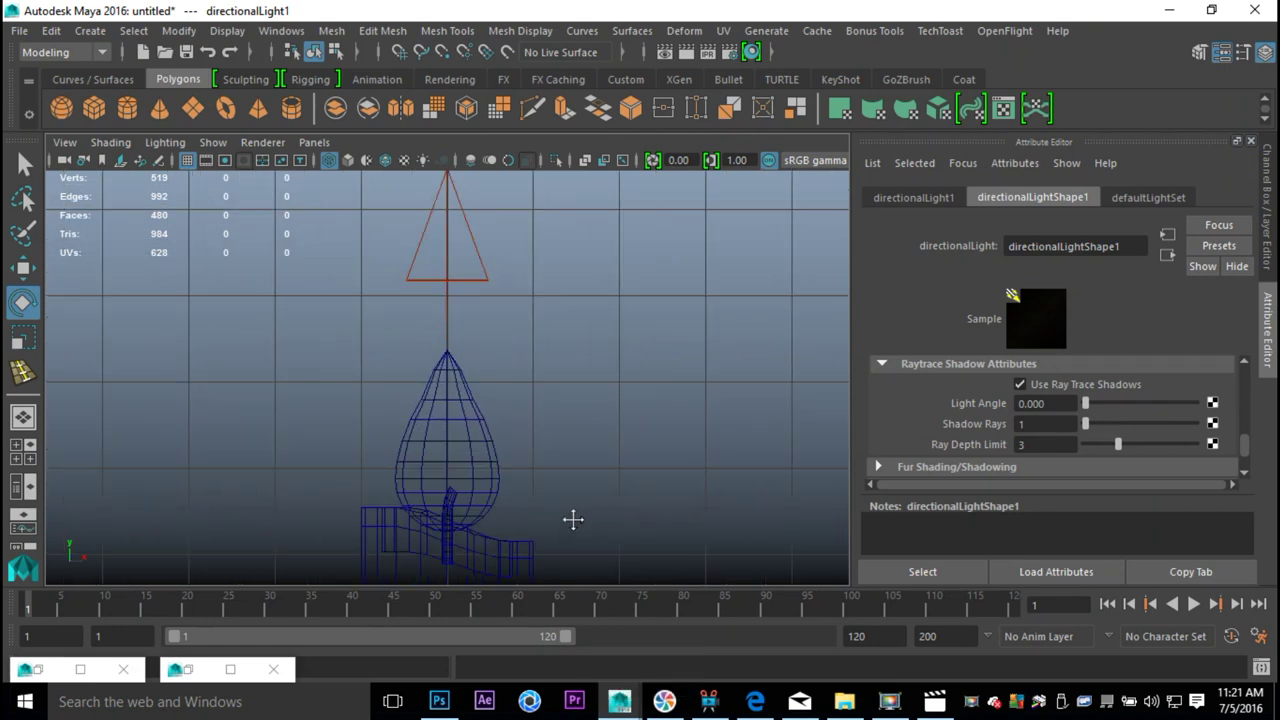
{"action": "middle_click_drag", "start_coordinate": [563, 523], "coordinate": [580, 377], "text": "alt"}
{"action": "left_click", "coordinate": [537, 320]}
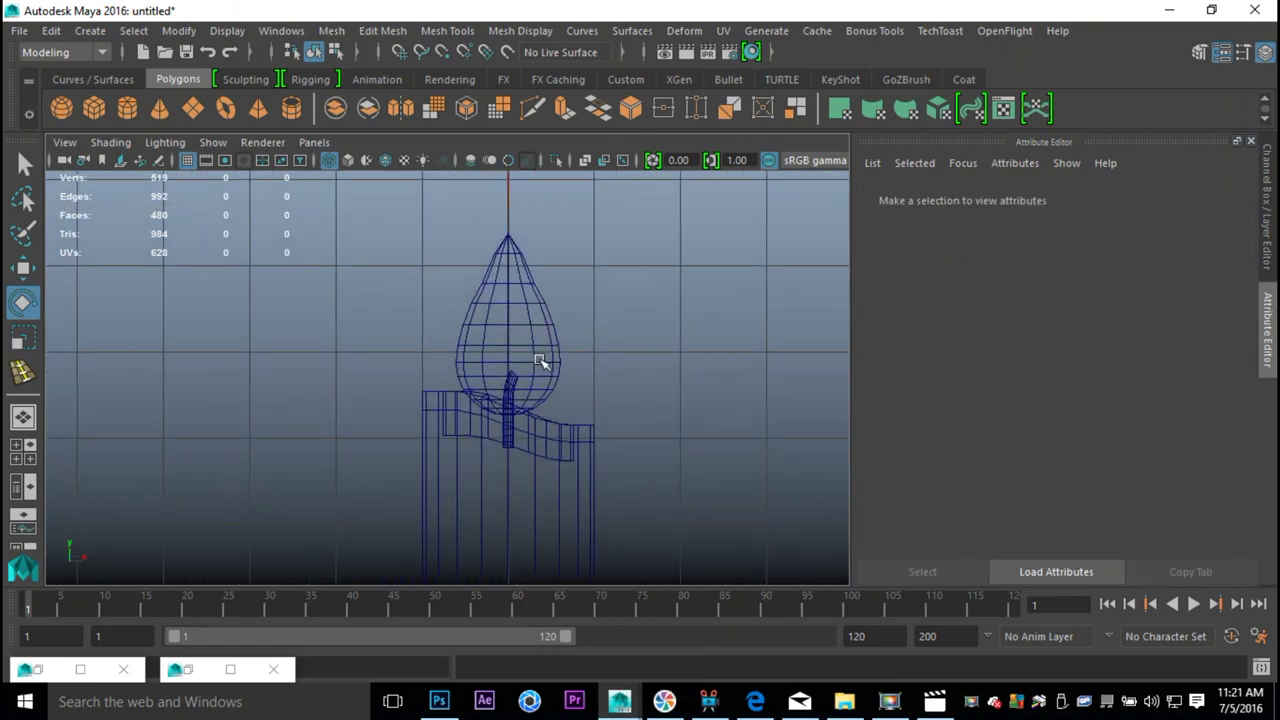
{"action": "left_click", "coordinate": [578, 370]}
{"action": "scroll", "coordinate": [634, 414], "scroll_direction": "up", "scroll_amount": 2}
{"action": "middle_click_drag", "start_coordinate": [634, 414], "coordinate": [571, 457], "text": "alt"}
{"action": "scroll", "coordinate": [645, 430], "scroll_direction": "up", "scroll_amount": 2}
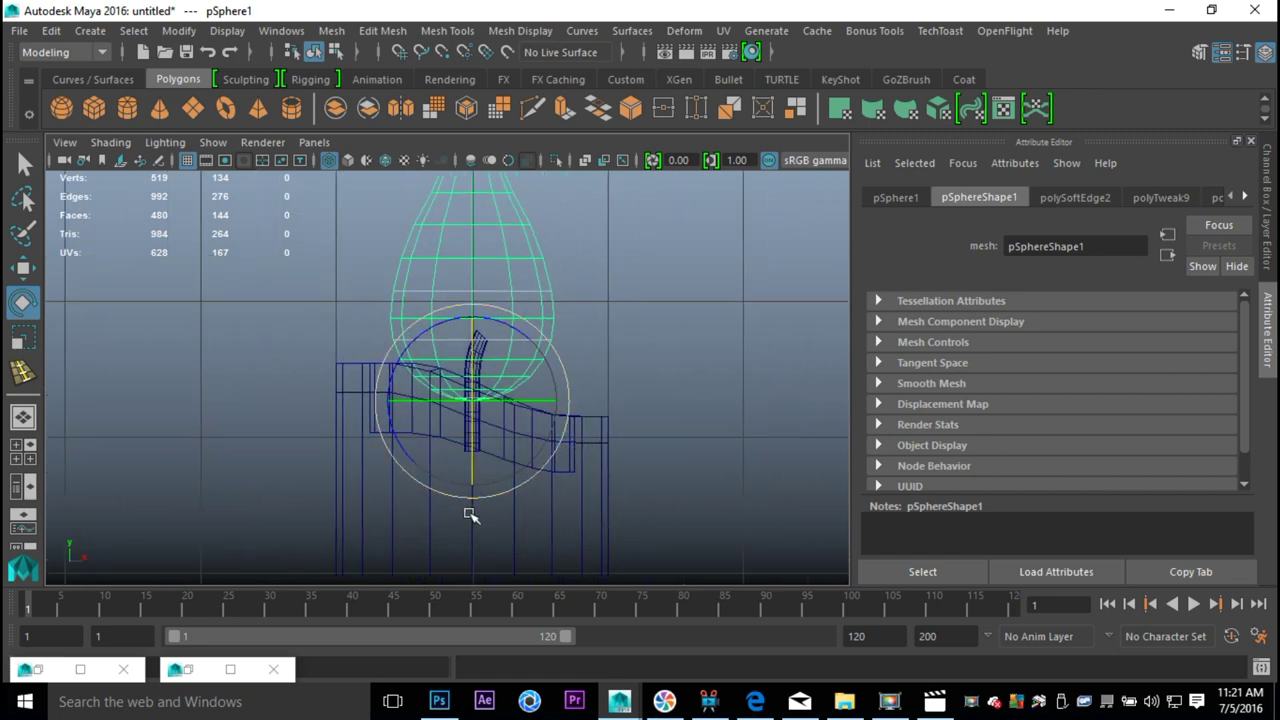
{"action": "double_click", "coordinate": [889, 637]}
{"action": "type", "text": "30"}
{"action": "double_click", "coordinate": [955, 635]}
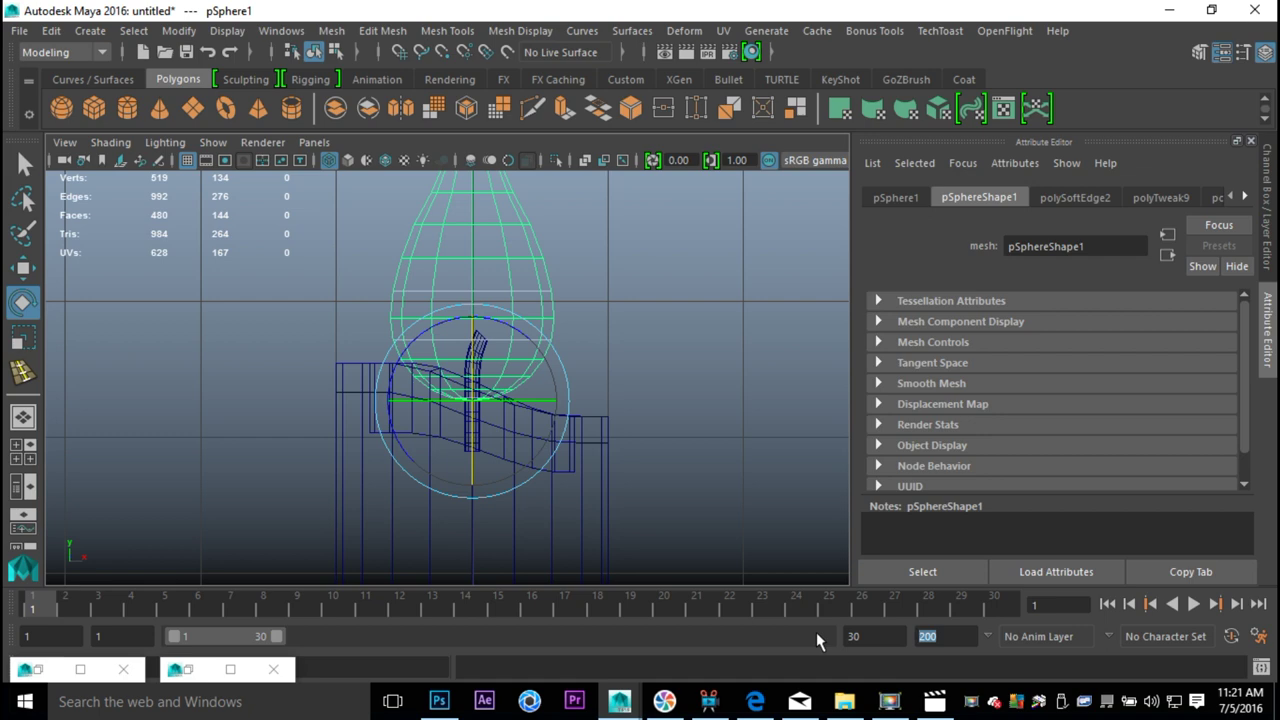
Set both the playback range end and the animation end to frame 90.
{"action": "double_click", "coordinate": [873, 637]}
{"action": "type", "text": "90"}
{"action": "double_click", "coordinate": [950, 635]}
{"action": "type", "text": "90"}
{"action": "key", "text": "Return"}
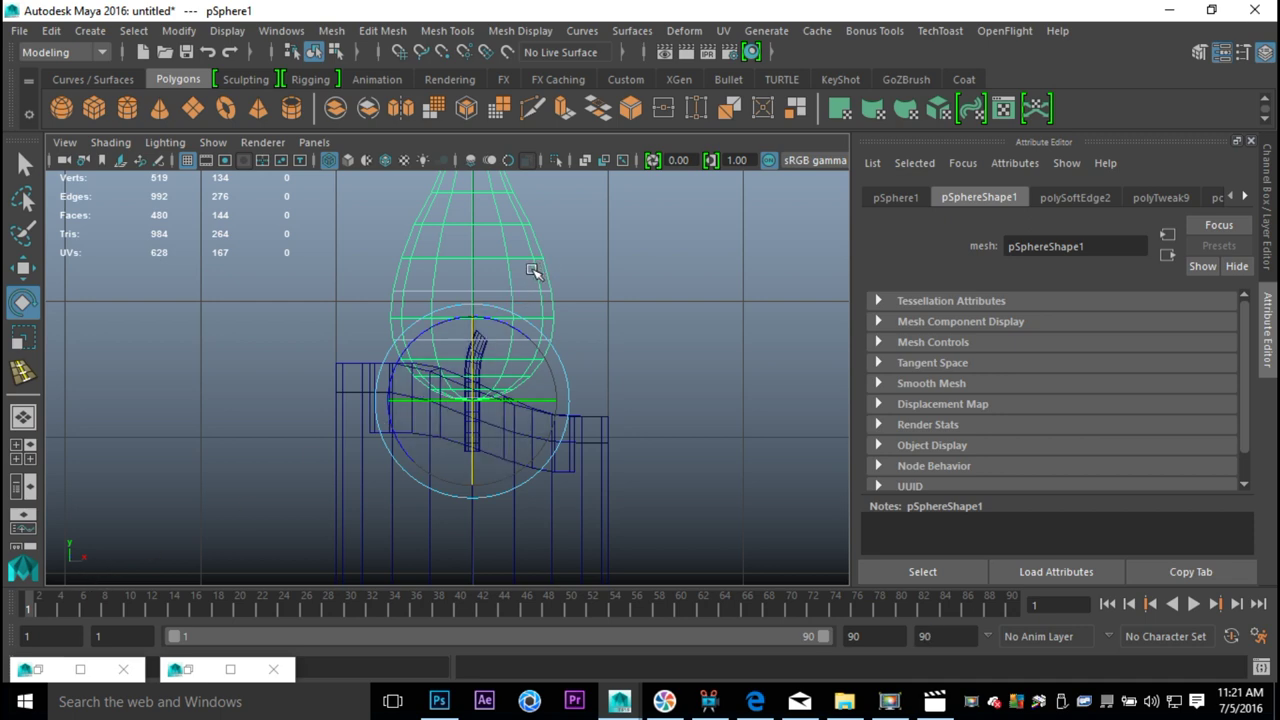
Key the upright flame at frame 1 and key it tilted to the right in the front view at frame 30.
{"action": "key", "text": "s"}
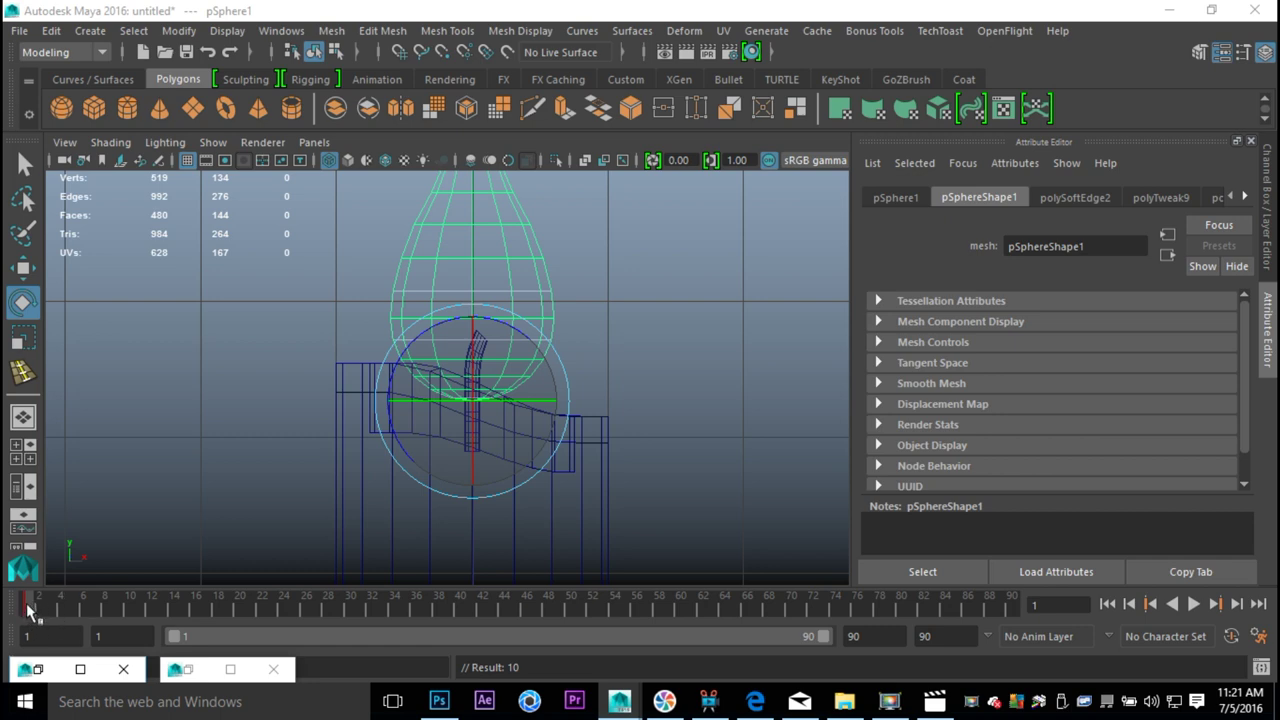
{"action": "key", "text": "alt+v"}
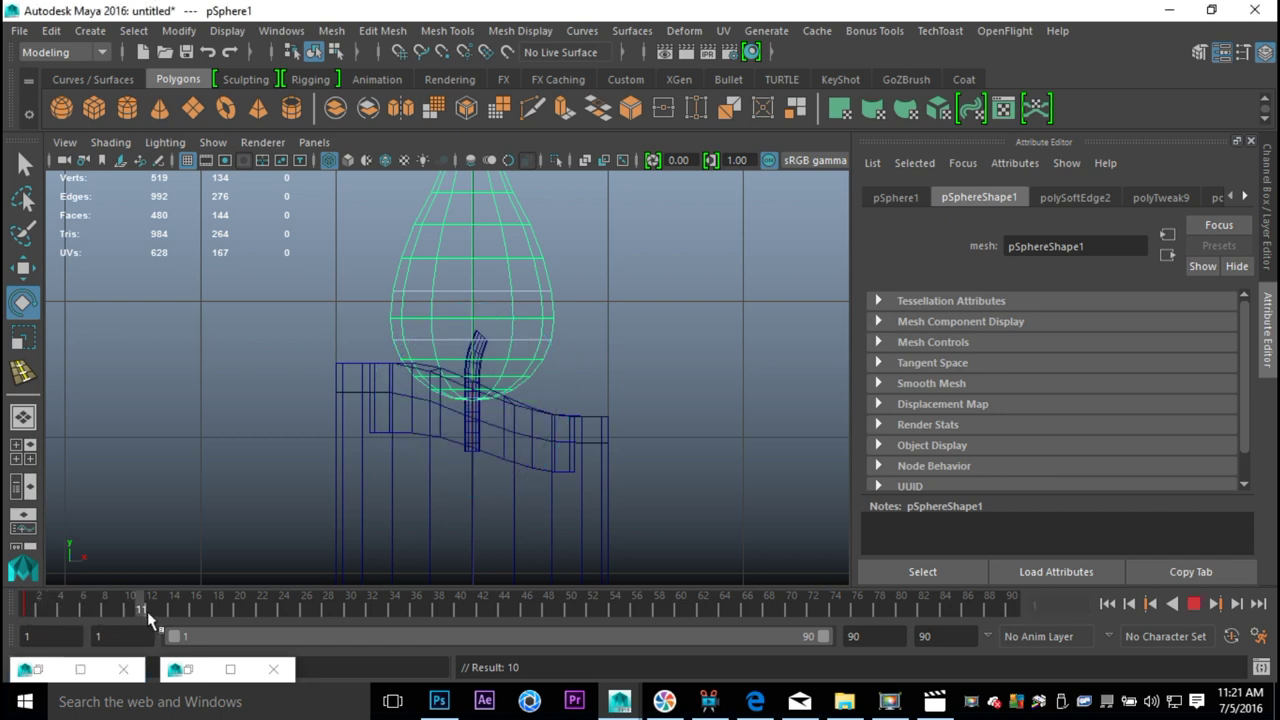
{"action": "key", "text": "alt+v"}
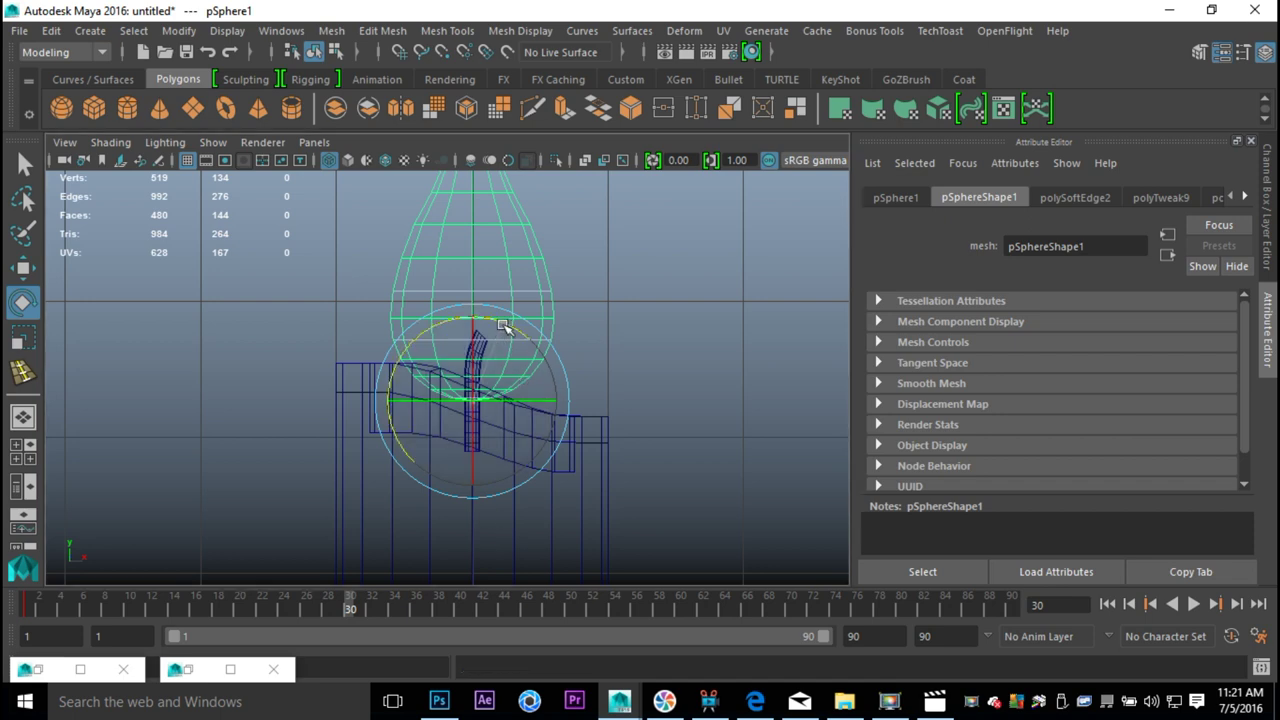
{"action": "left_click_drag", "start_coordinate": [509, 325], "coordinate": [513, 331]}
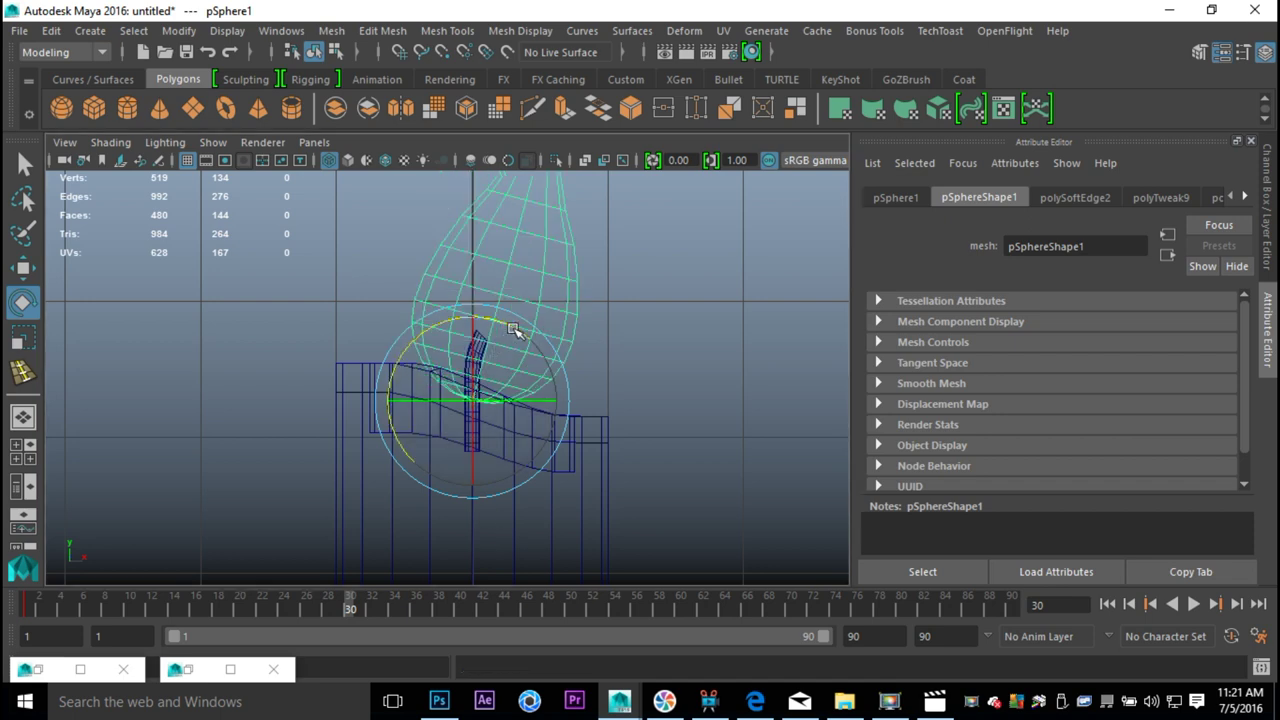
{"action": "key", "text": "s"}
At frame 60, rotate the flame past upright so it leans to the left in the front view and key it.
{"action": "key", "text": "alt+v"}
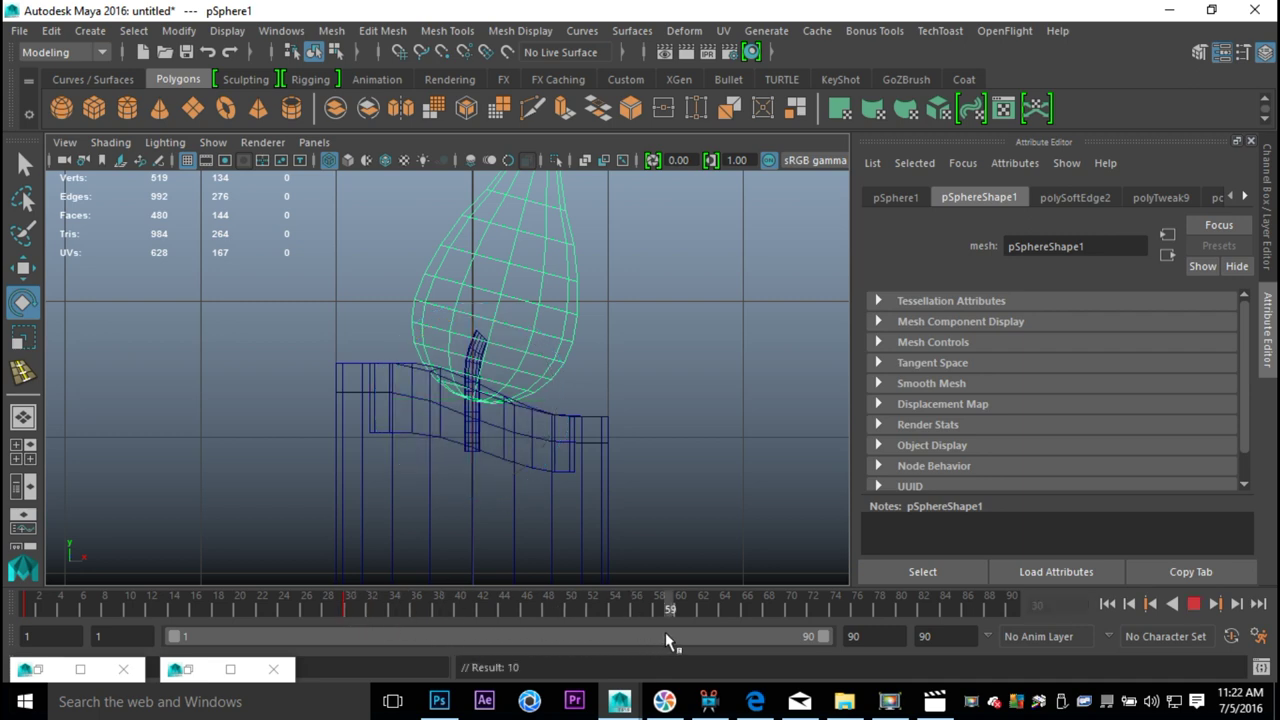
{"action": "key", "text": "alt+v"}
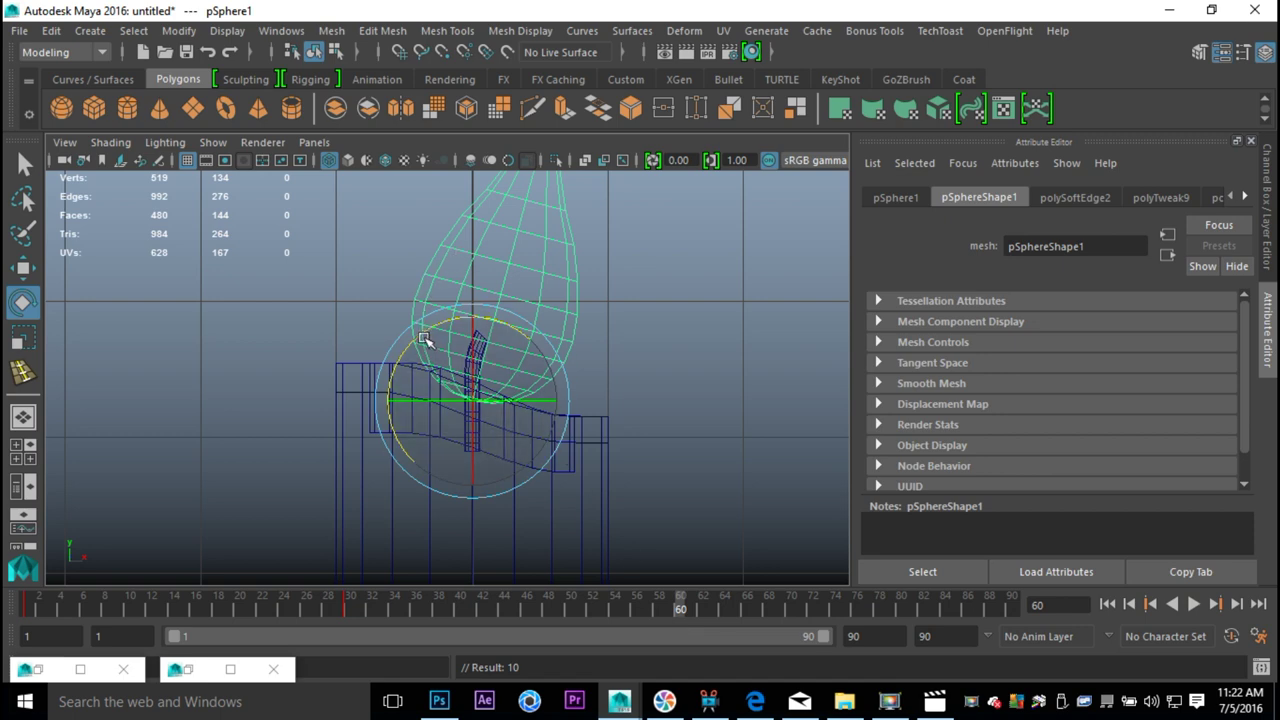
{"action": "left_click_drag", "start_coordinate": [420, 337], "coordinate": [401, 343]}
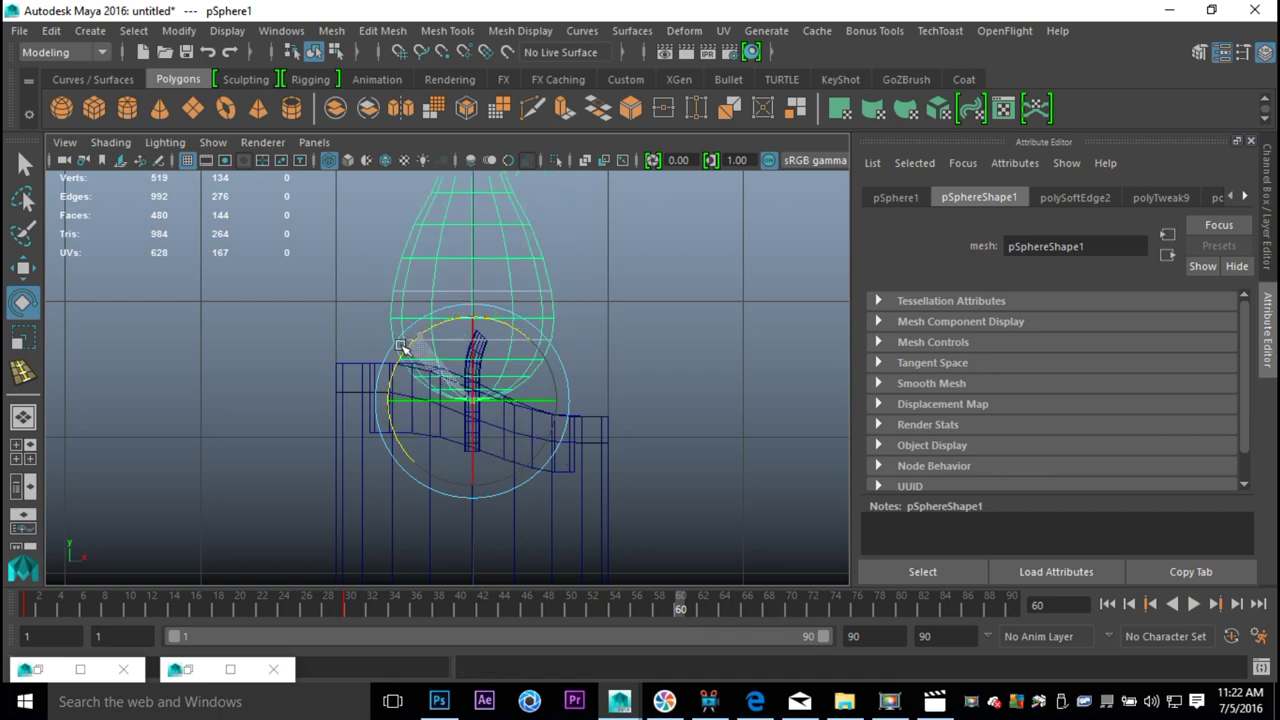
{"action": "left_click_drag", "start_coordinate": [397, 358], "coordinate": [398, 369]}
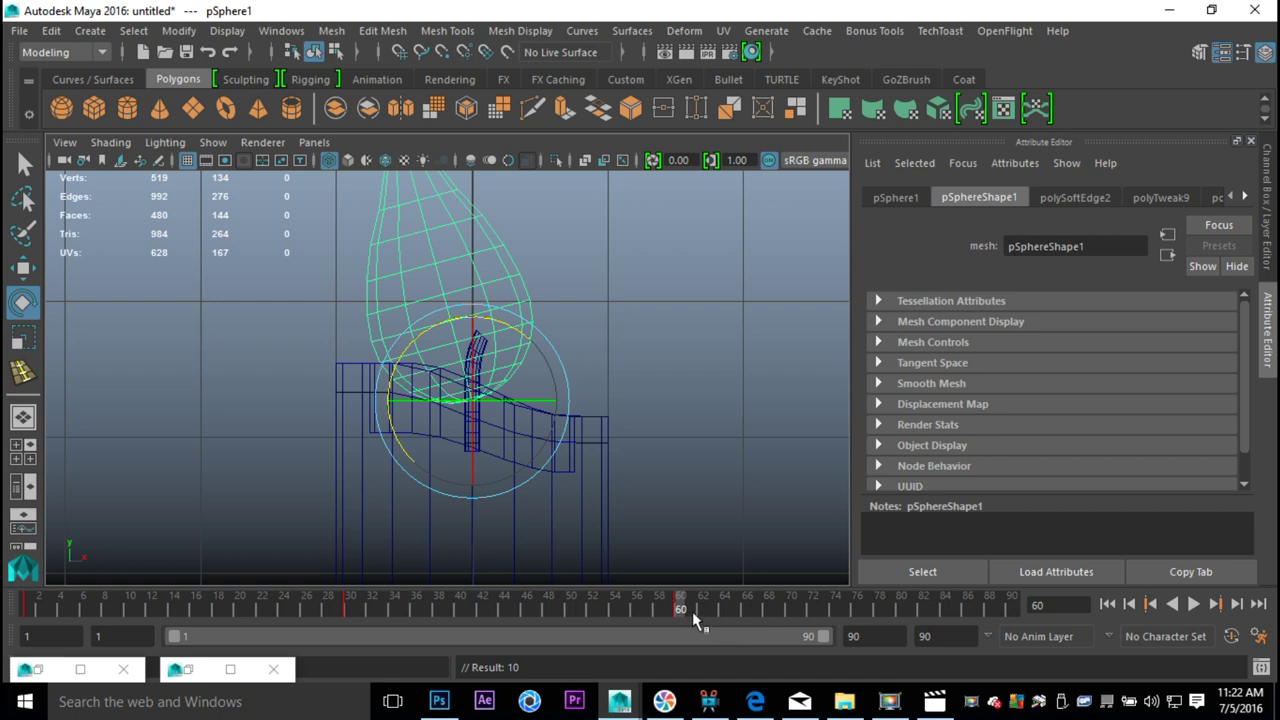
At frame 90, rotate the flame back until it leans slightly right of upright and key it.
{"action": "key", "text": "alt+v"}
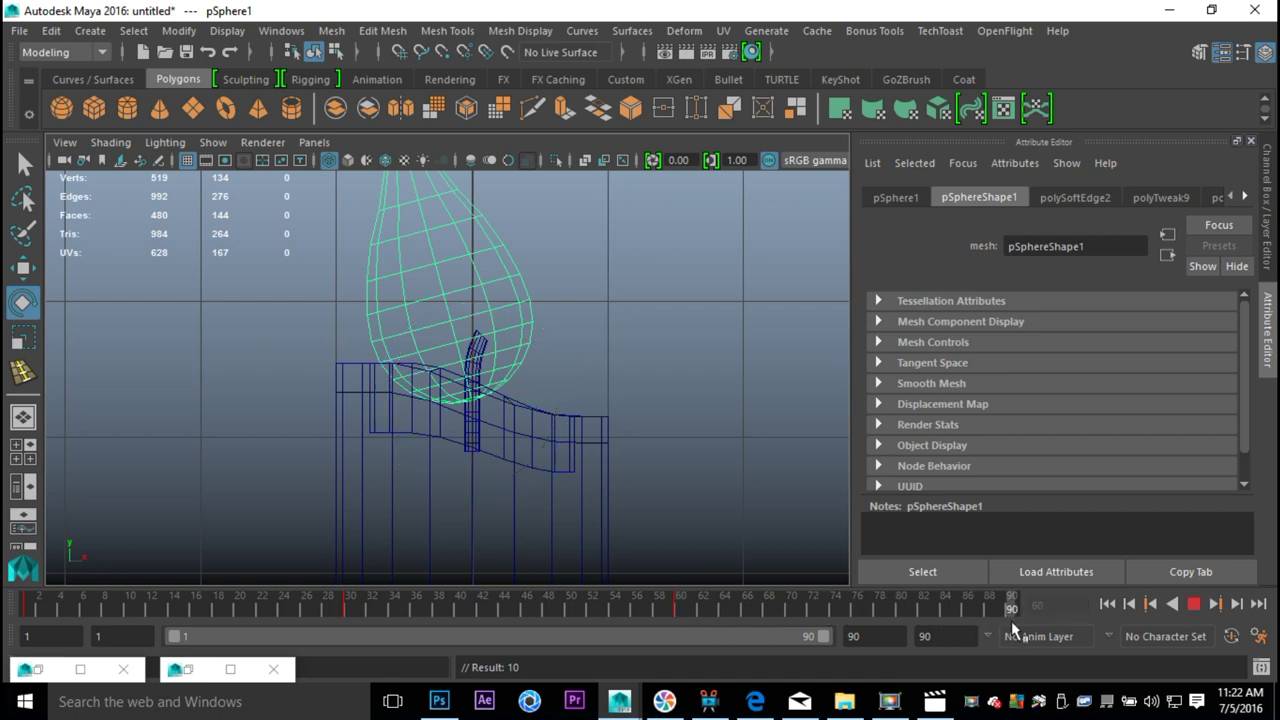
{"action": "key", "text": "alt+v"}
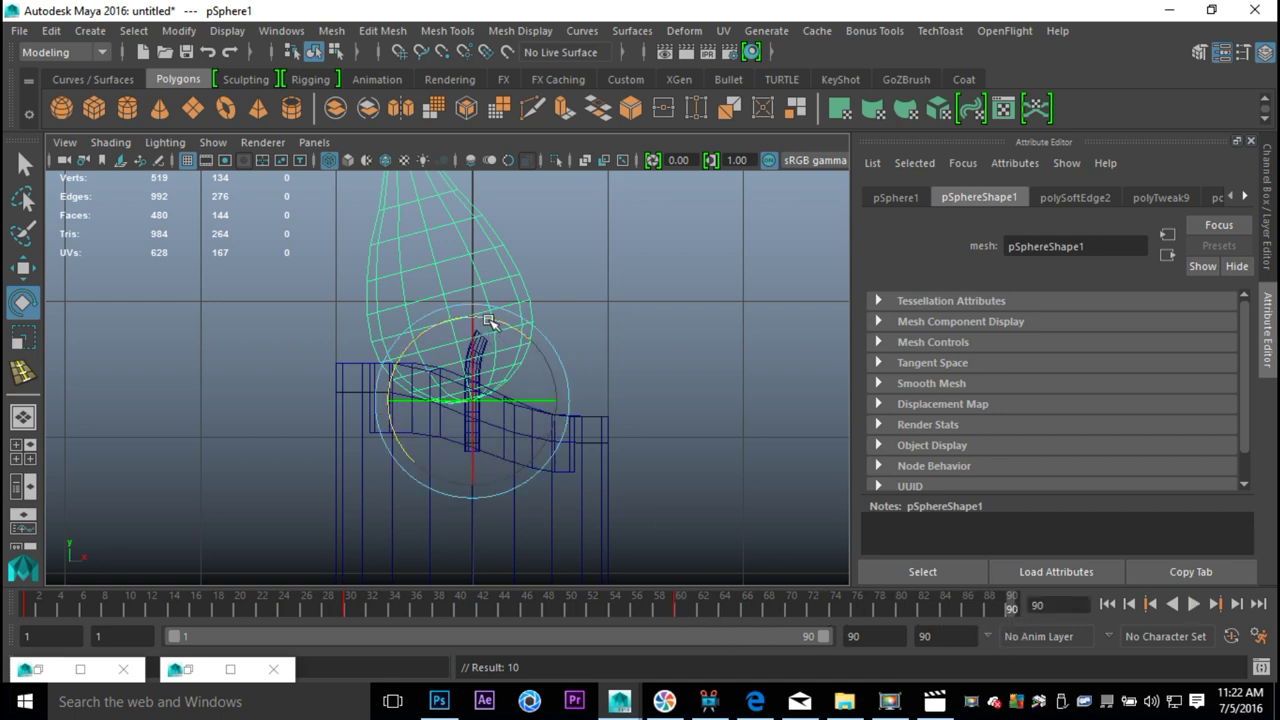
{"action": "mouse_move", "coordinate": [492, 318]}
{"action": "left_mouse_down"}
{"action": "mouse_move", "coordinate": [526, 346]}
{"action": "mouse_move", "coordinate": [514, 329]}
{"action": "left_mouse_up"}
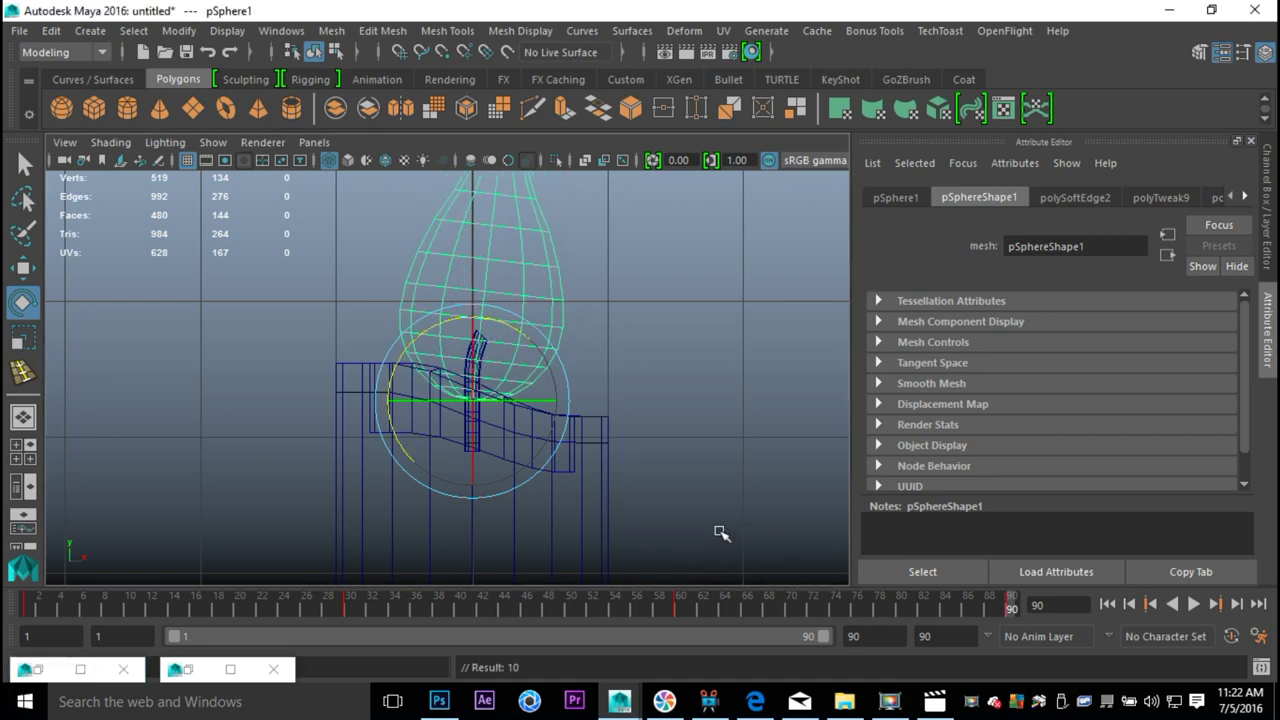
Play the flame's swaying animation from the first frame and stop it partway through.
{"action": "left_click", "coordinate": [1107, 604]}
{"action": "left_click", "coordinate": [1193, 604]}
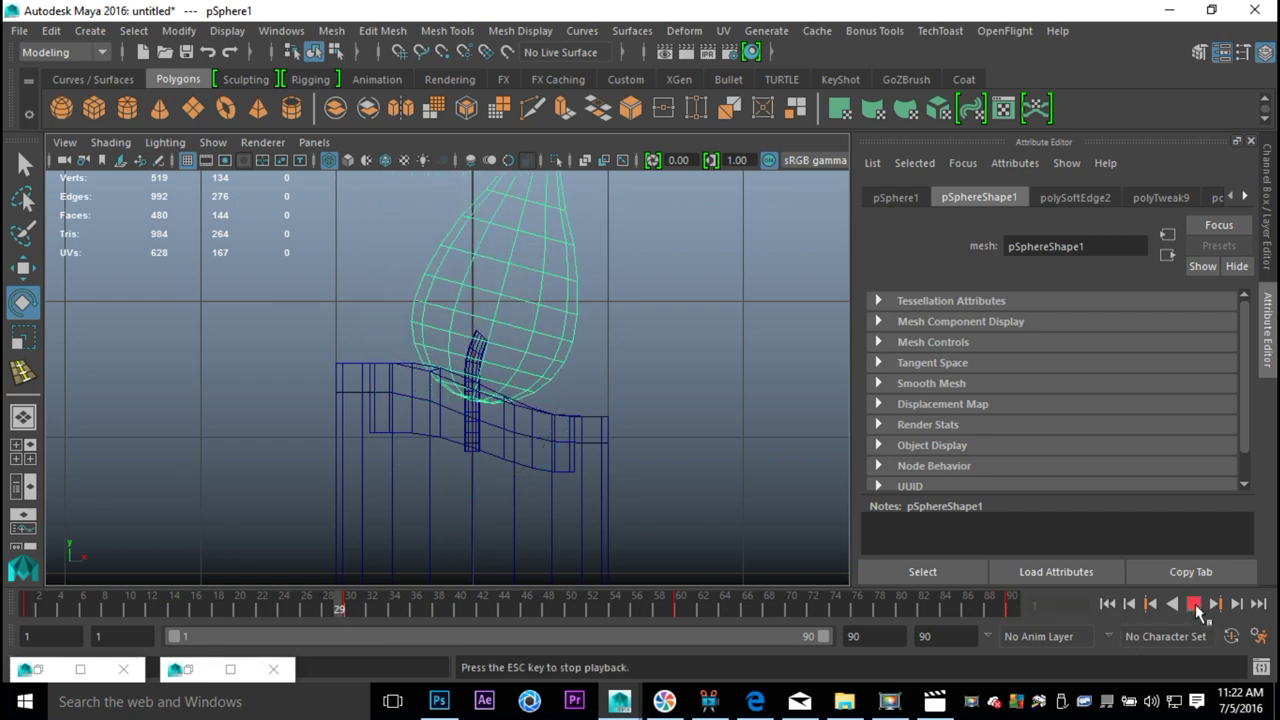
{"action": "left_click", "coordinate": [1194, 604]}
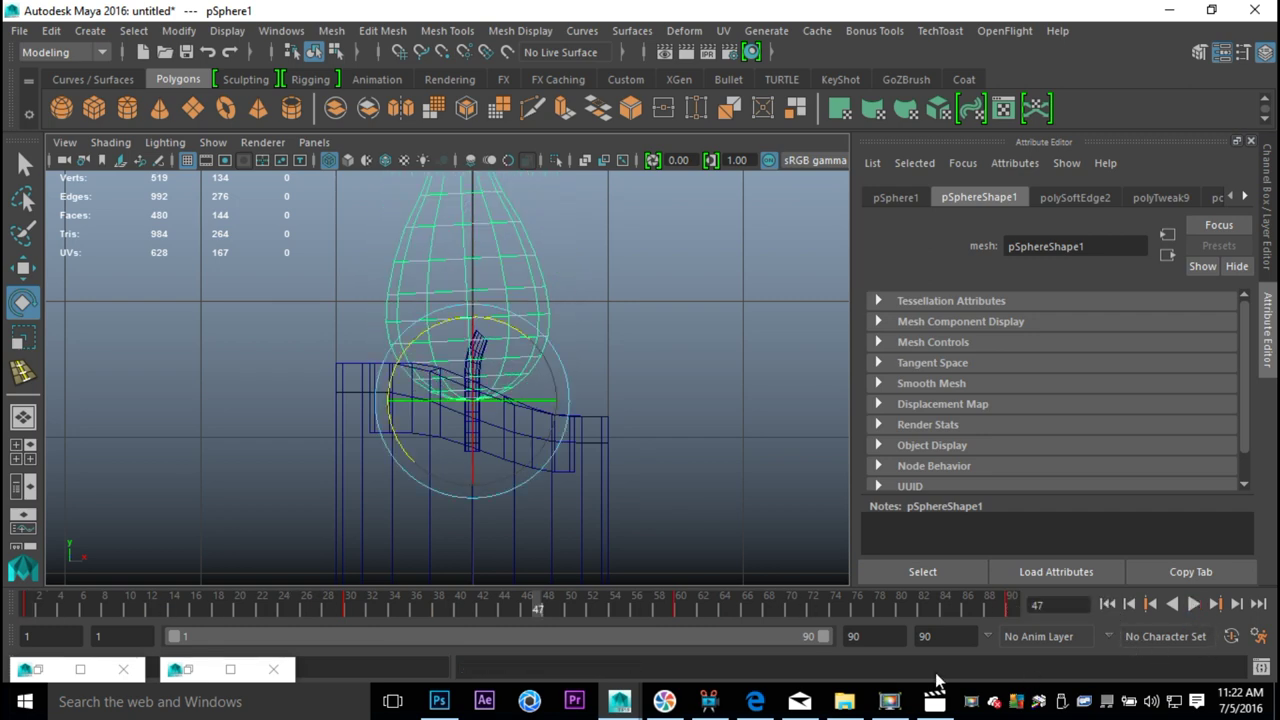
Return to the perspective view, frame the candle from above and test-render frame 47.
{"action": "left_click", "coordinate": [27, 452]}
{"action": "key", "text": "space"}
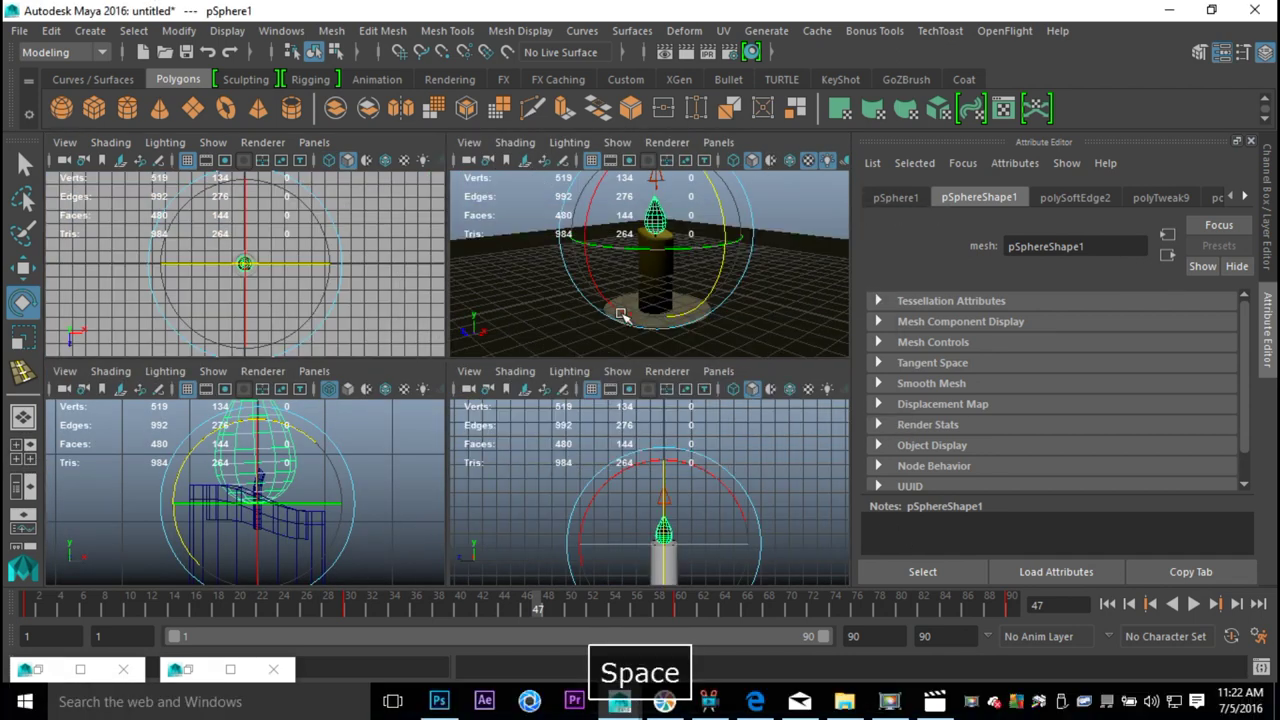
{"action": "key", "text": "space"}
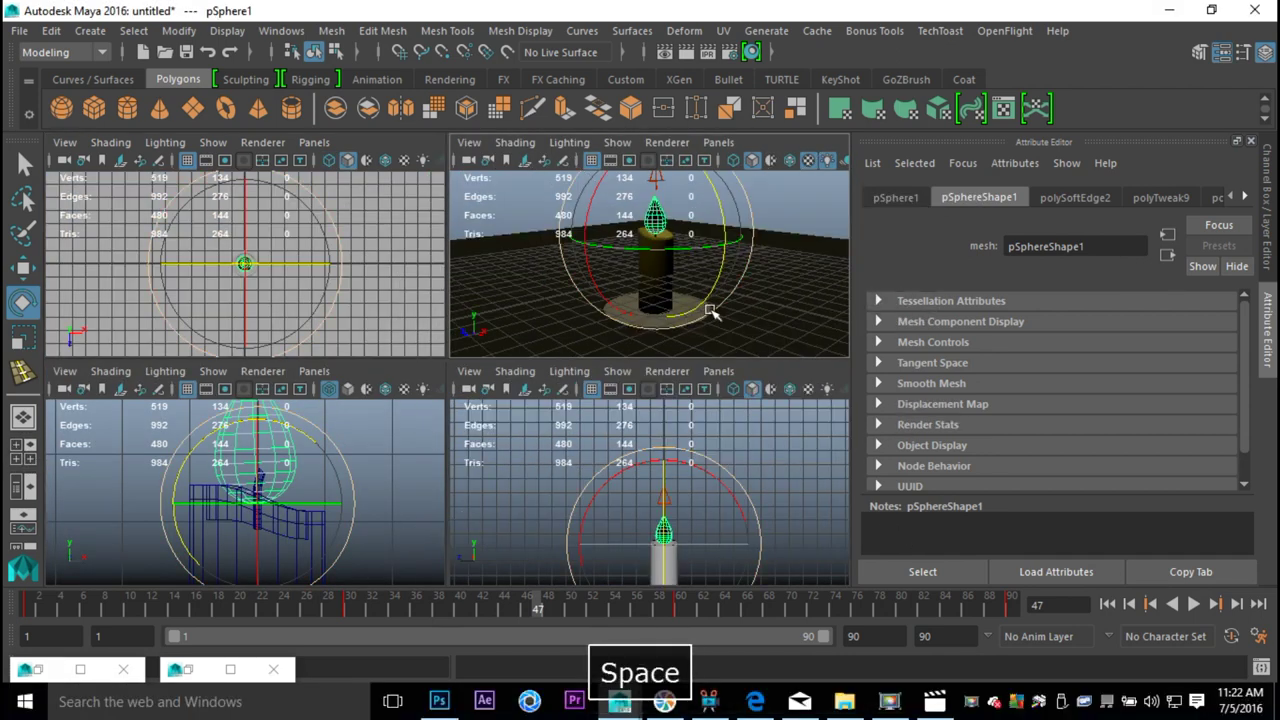
{"action": "left_click", "coordinate": [778, 317]}
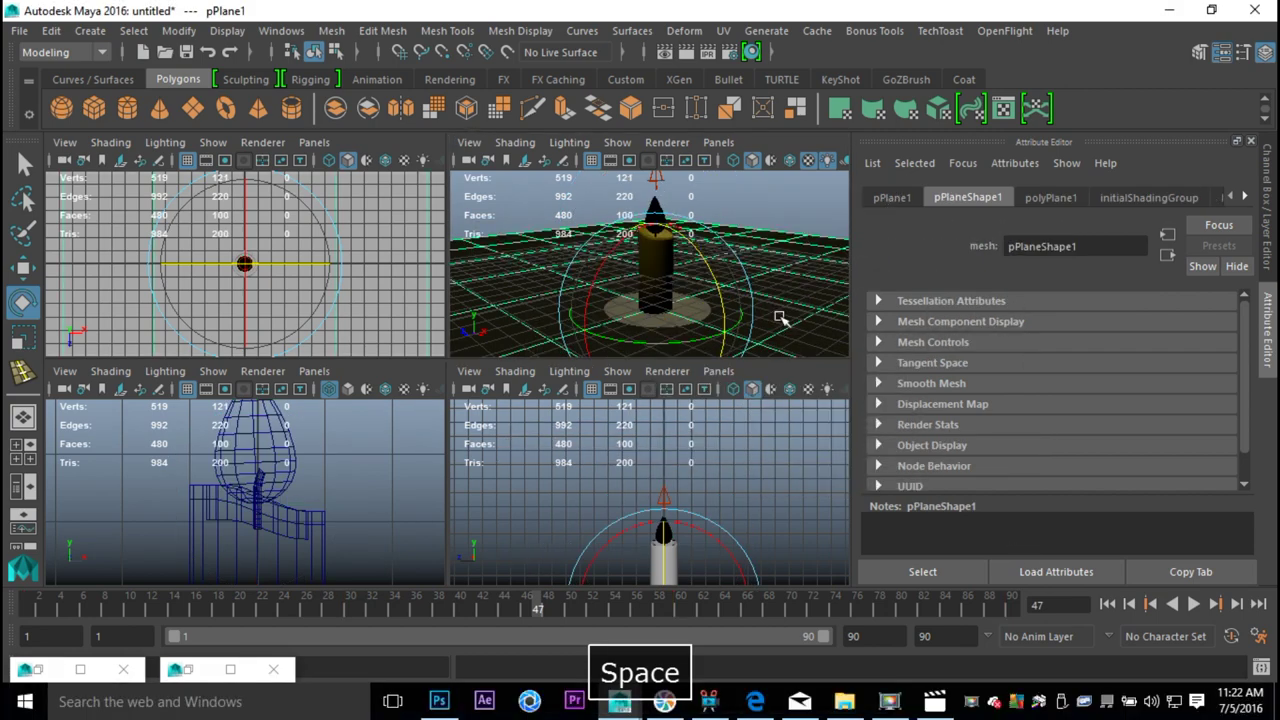
{"action": "key", "text": "space"}
{"action": "left_click_drag", "start_coordinate": [618, 378], "coordinate": [666, 414], "text": "alt"}
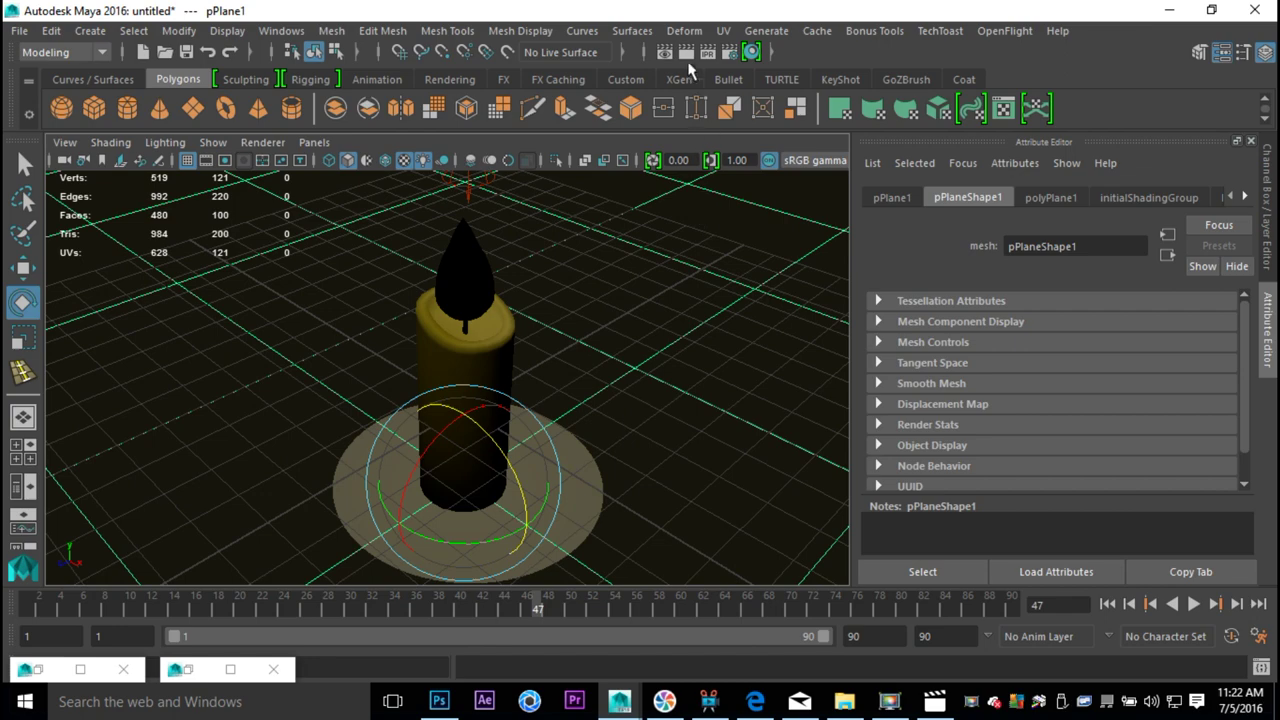
{"action": "left_click", "coordinate": [683, 52]}
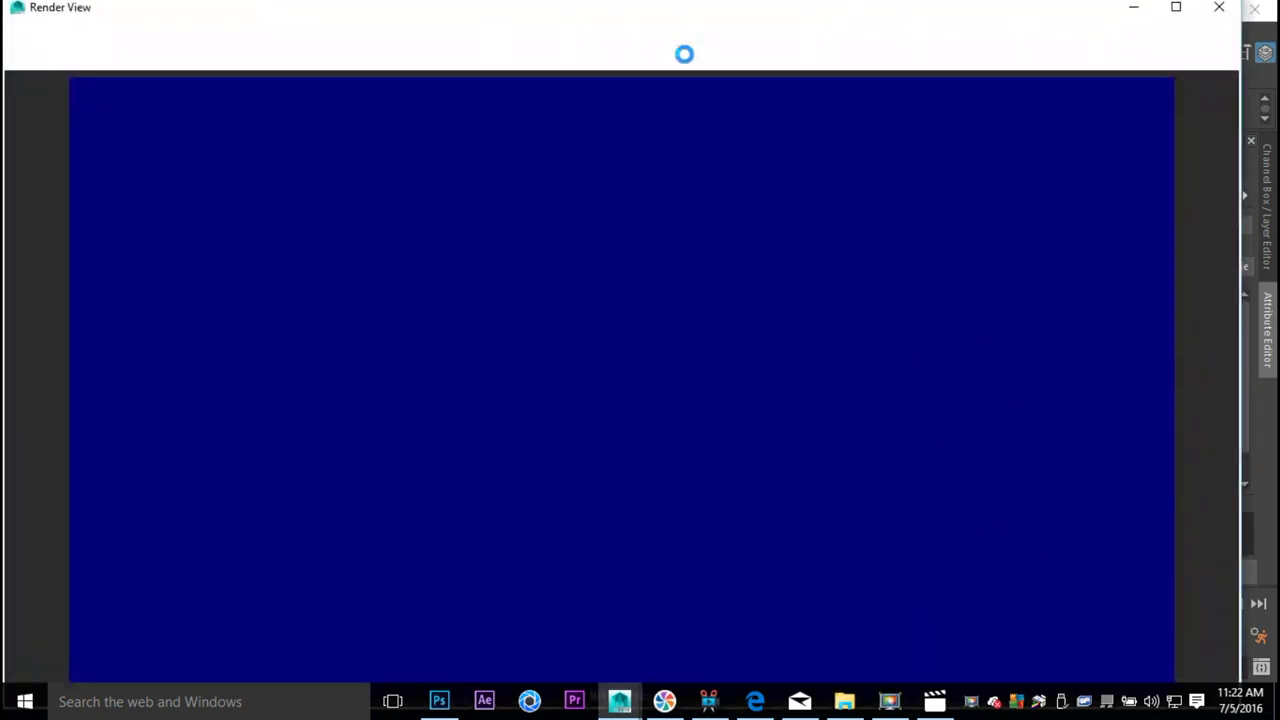
{"action": "left_click", "coordinate": [1219, 7]}
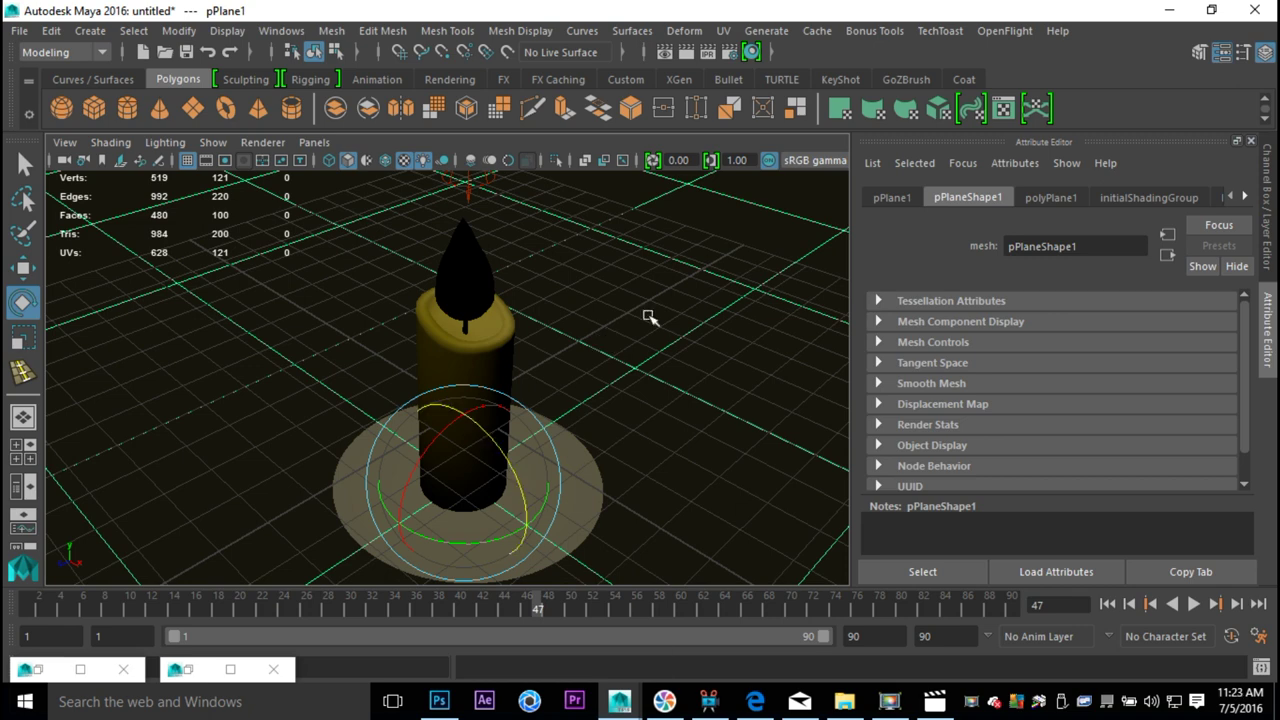
Playblast the candle animation over the time slider range, keeping the current avi format, no encoding and window display size.
{"action": "key", "text": "F9"}
{"action": "left_click", "coordinate": [288, 33]}
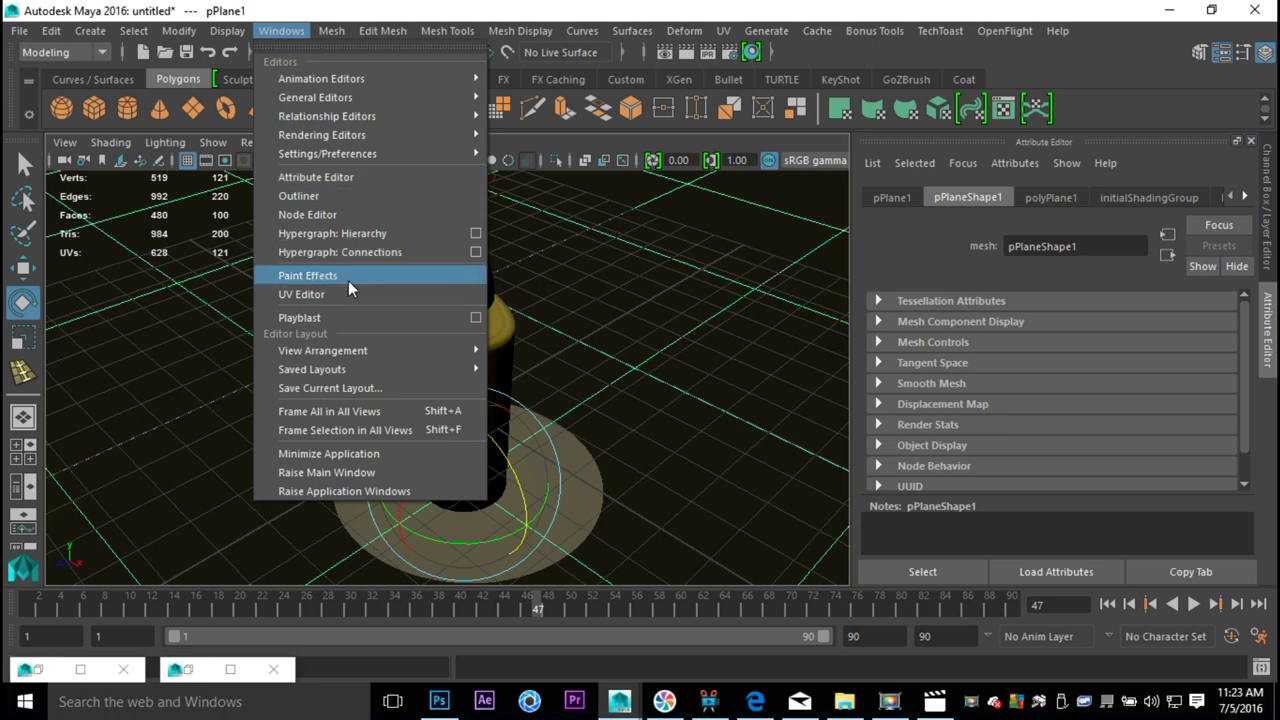
{"action": "left_click", "coordinate": [476, 318]}
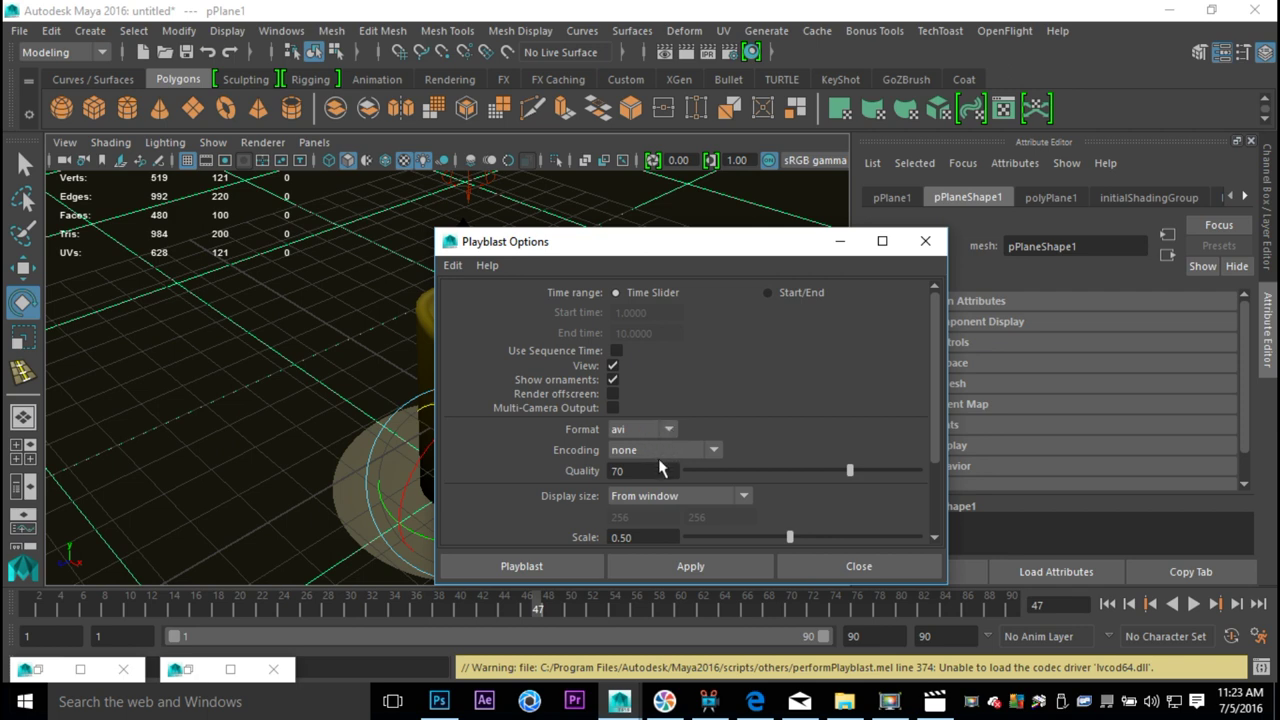
{"action": "scroll", "coordinate": [557, 466], "scroll_direction": "down", "scroll_amount": 3}
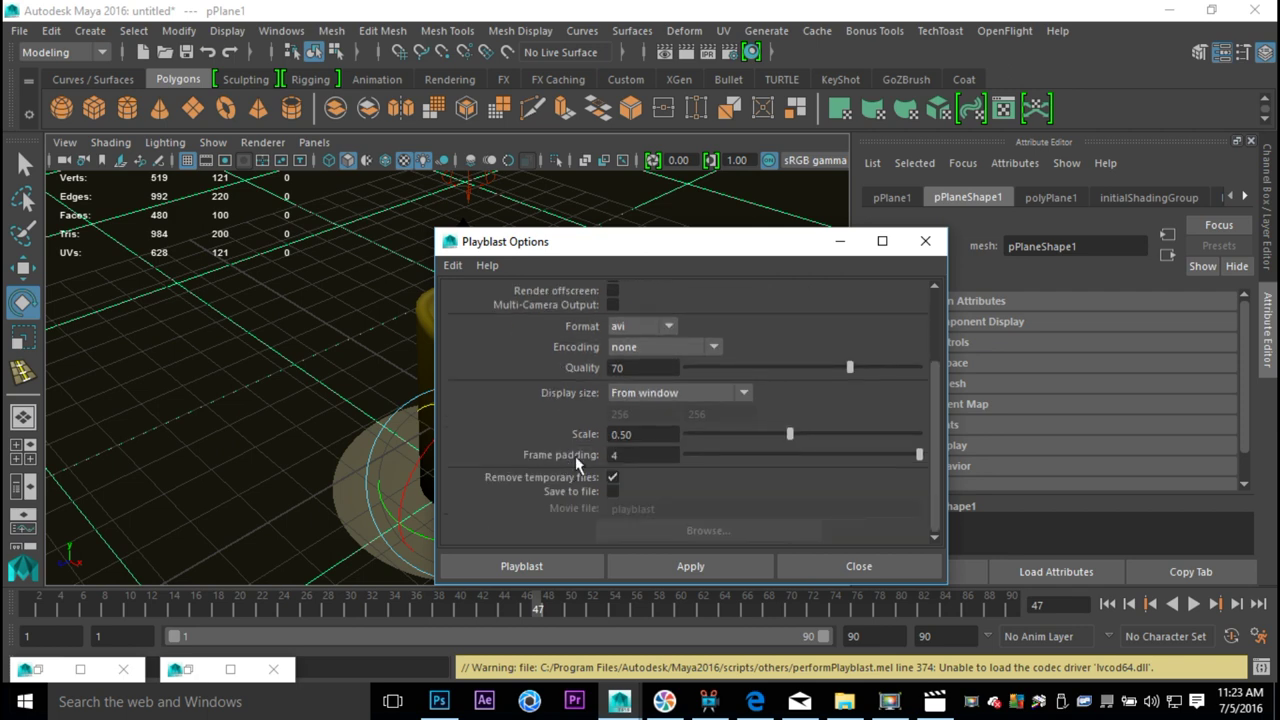
{"action": "left_click", "coordinate": [545, 566]}
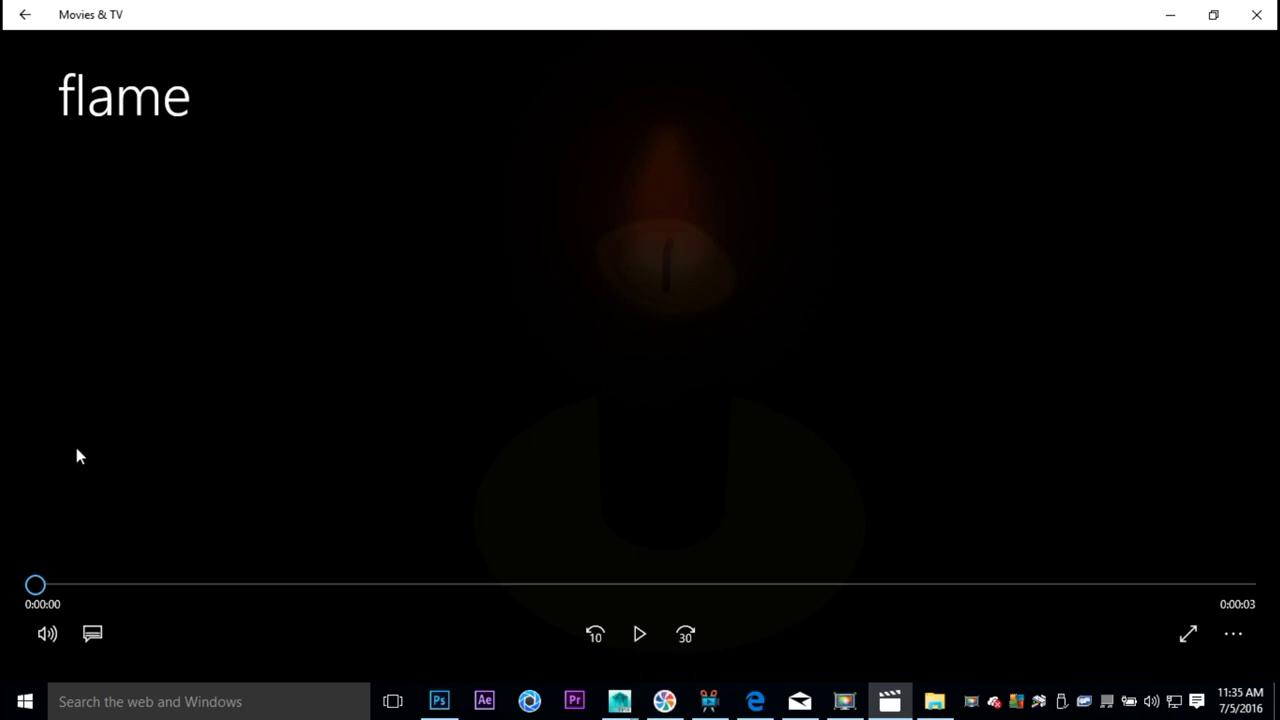
Play the rendered flame video in Movies & TV to review the flame's swaying motion.
{"action": "left_click", "coordinate": [641, 646]}
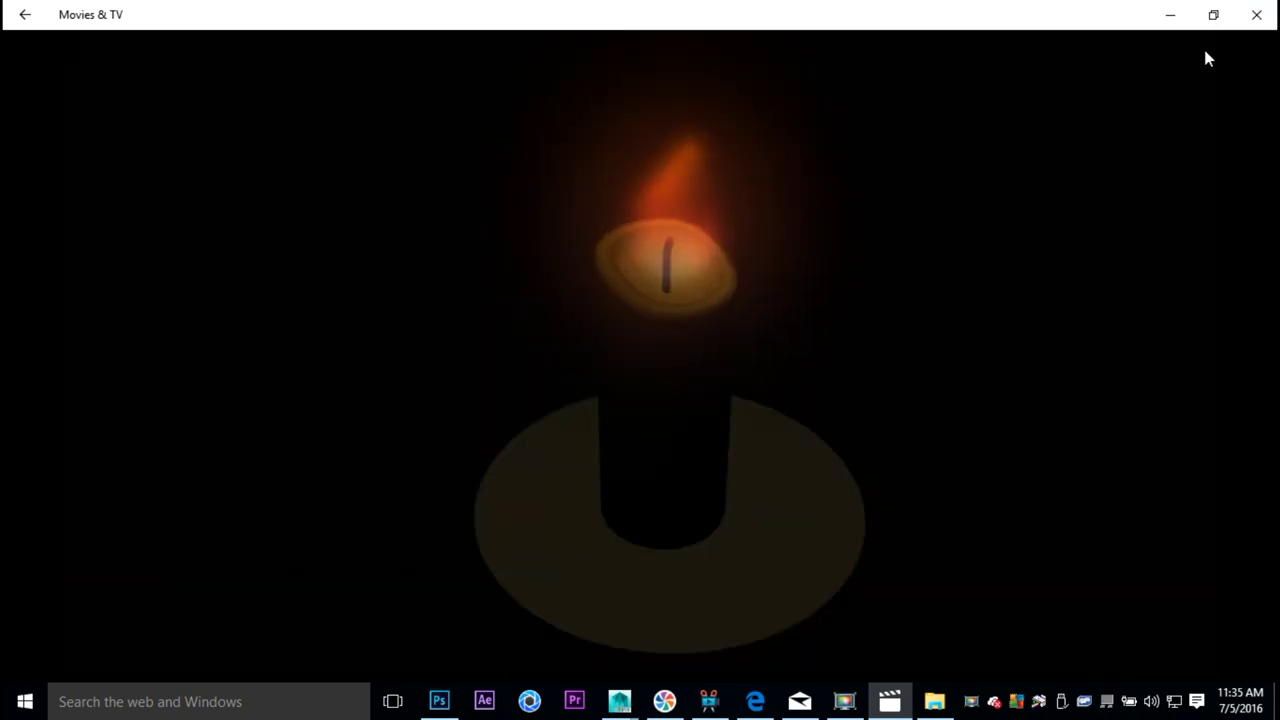
{"action": "mouse_move", "coordinate": [1217, 57]}
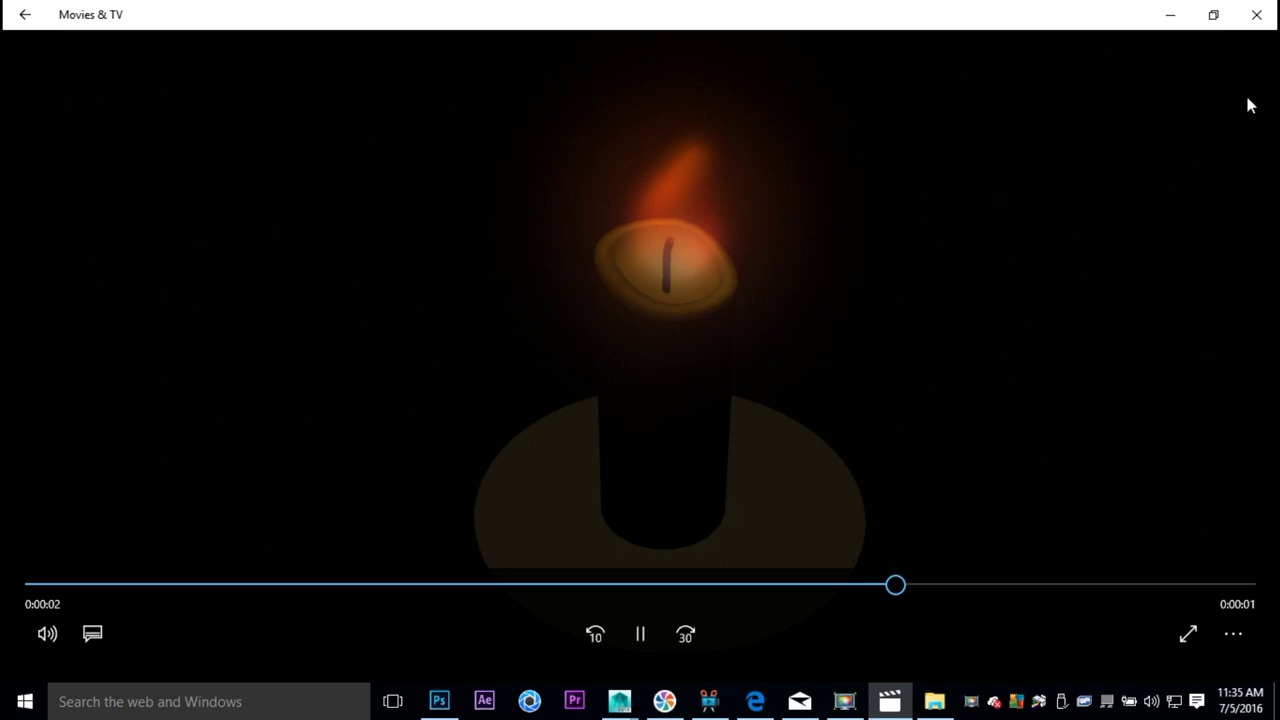